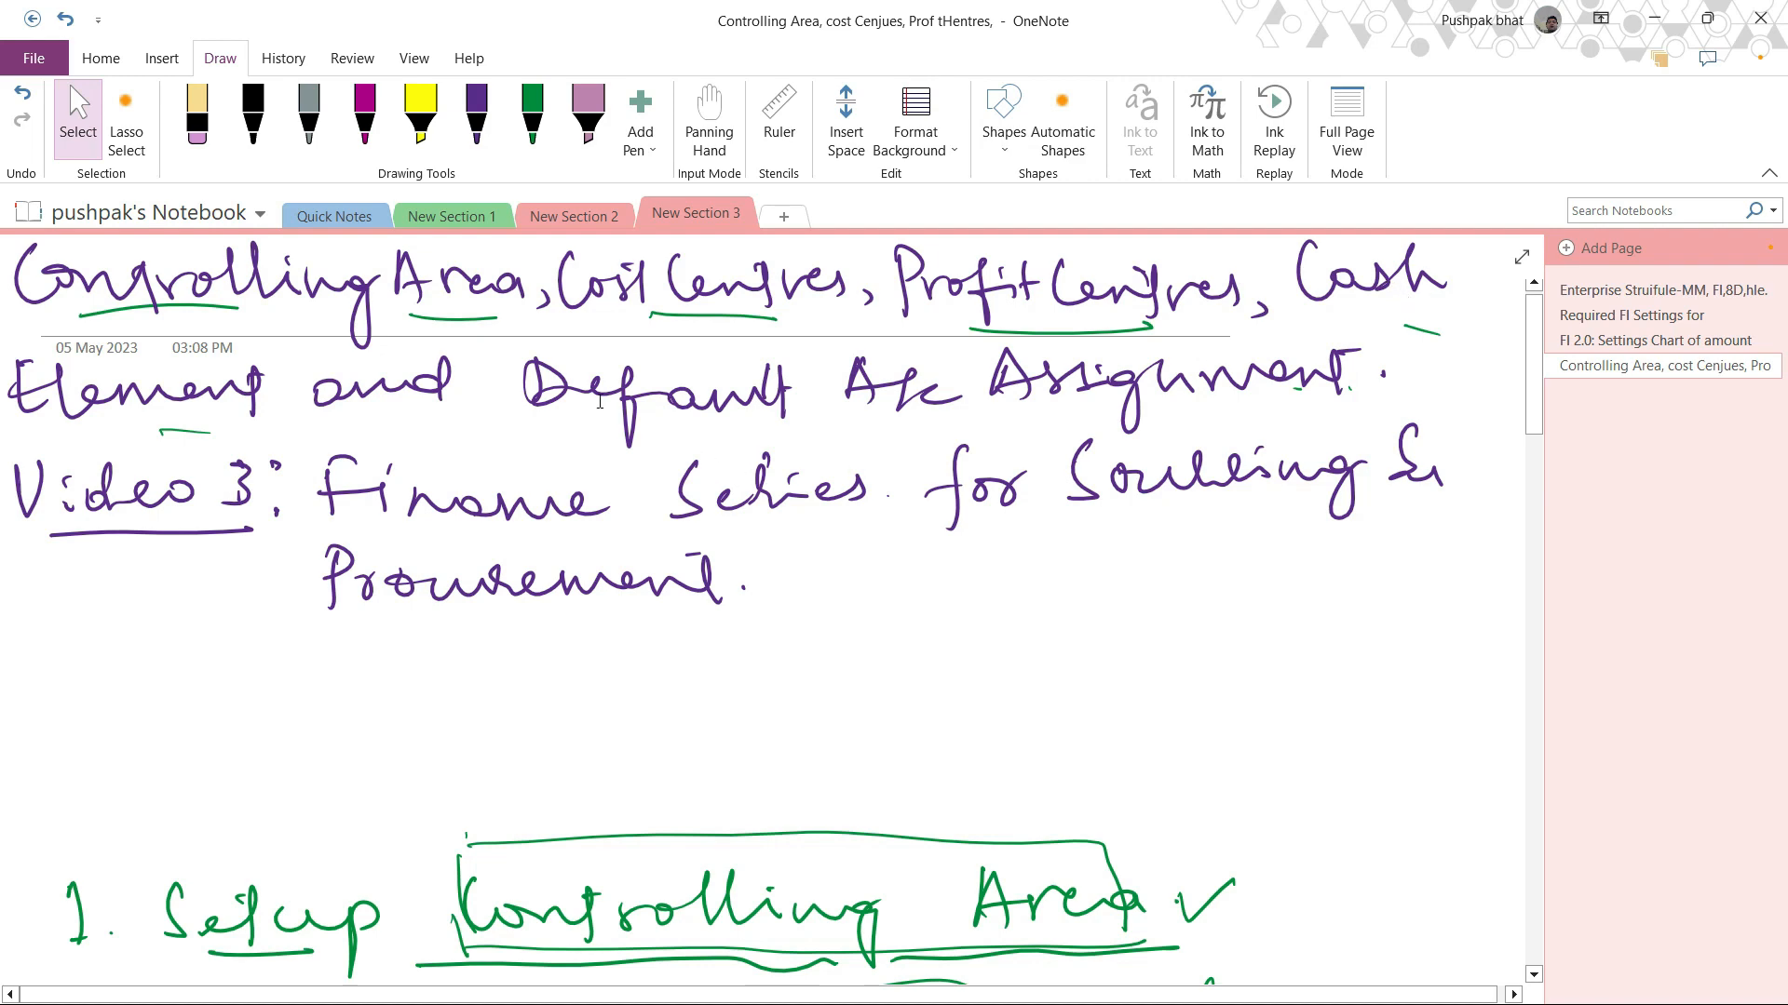
Step: Scroll through the handwritten notes on setting up the controlling area and cost centre hierarchy
scroll(999, 383, down, 3)
scroll(999, 384, down, 5)
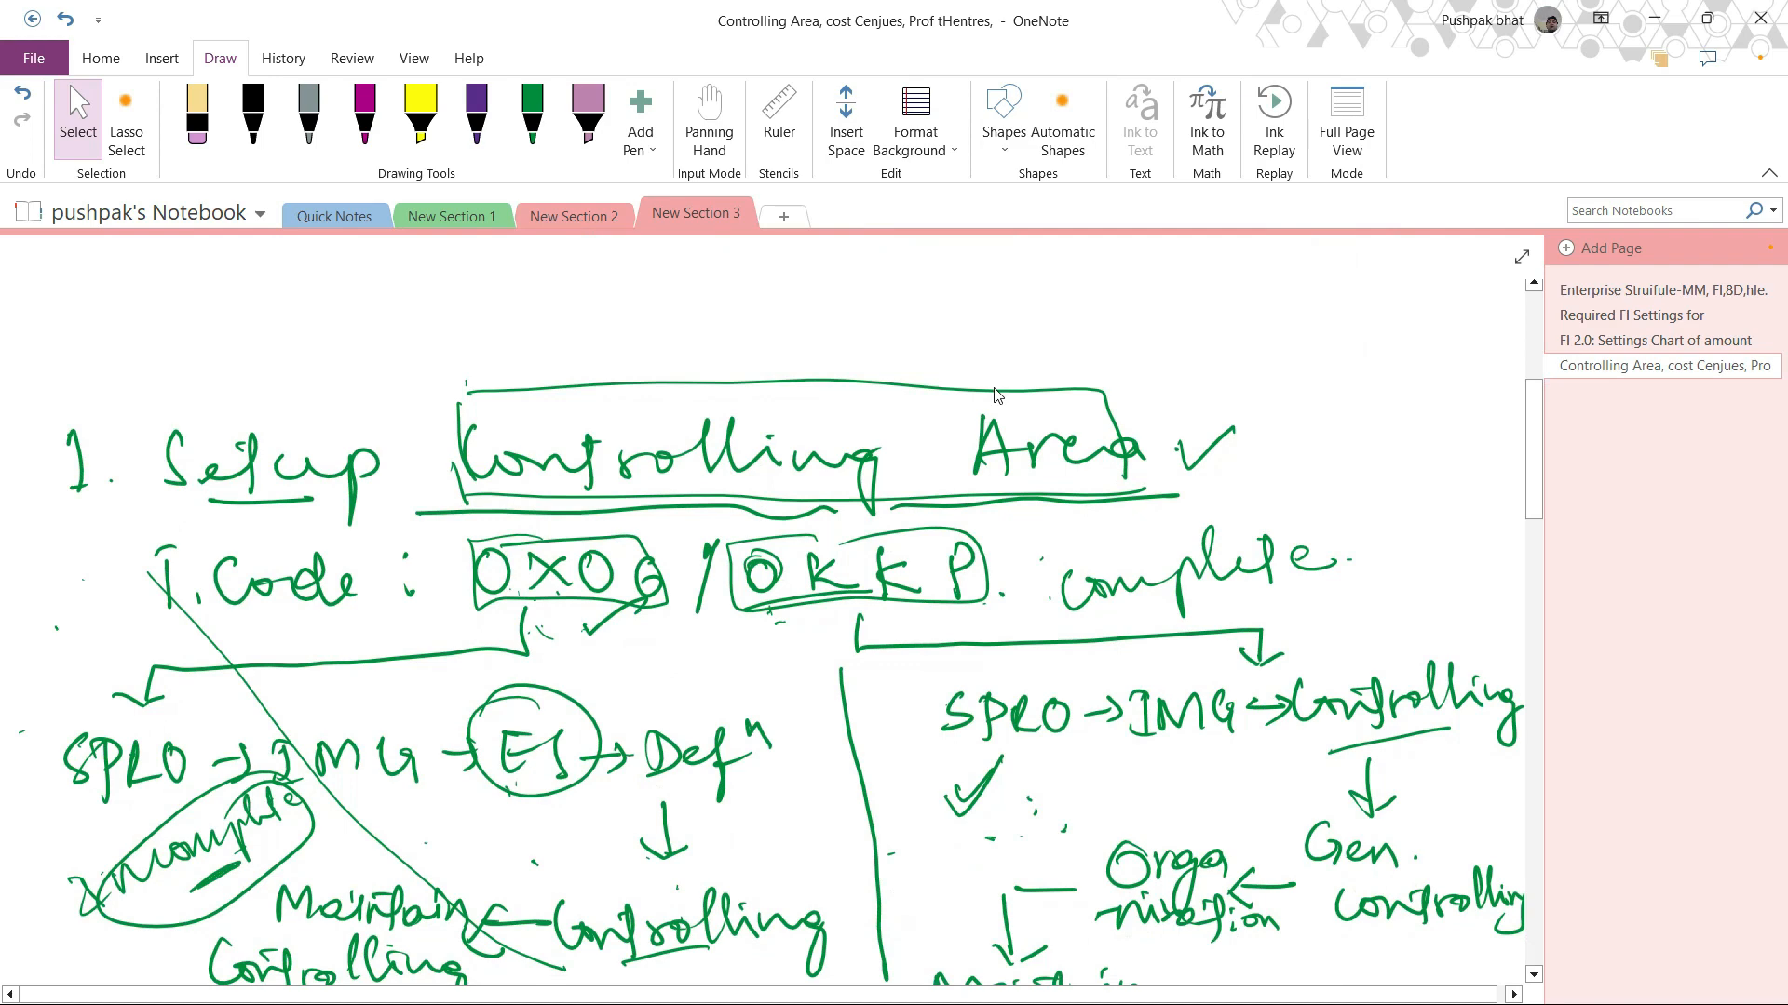
scroll(996, 396, down, 5)
scroll(996, 398, up, 3)
scroll(996, 402, down, 1)
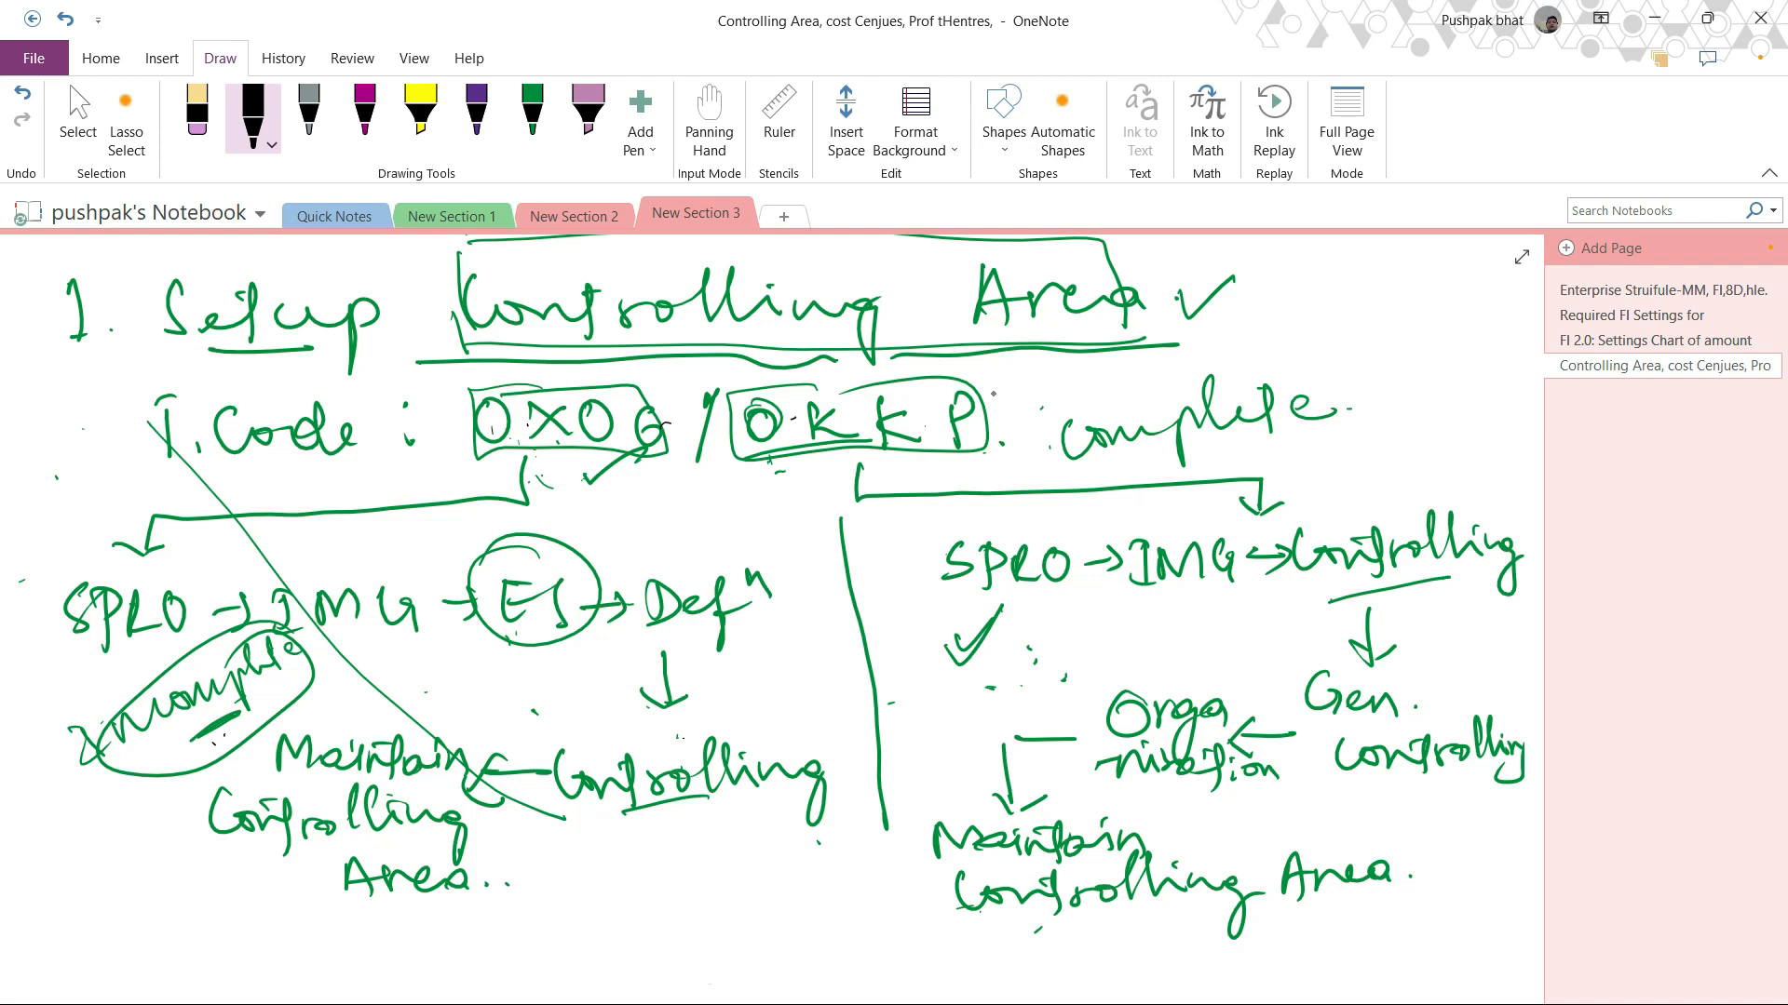
drag(730, 719, 714, 765)
scroll(993, 395, down, 6)
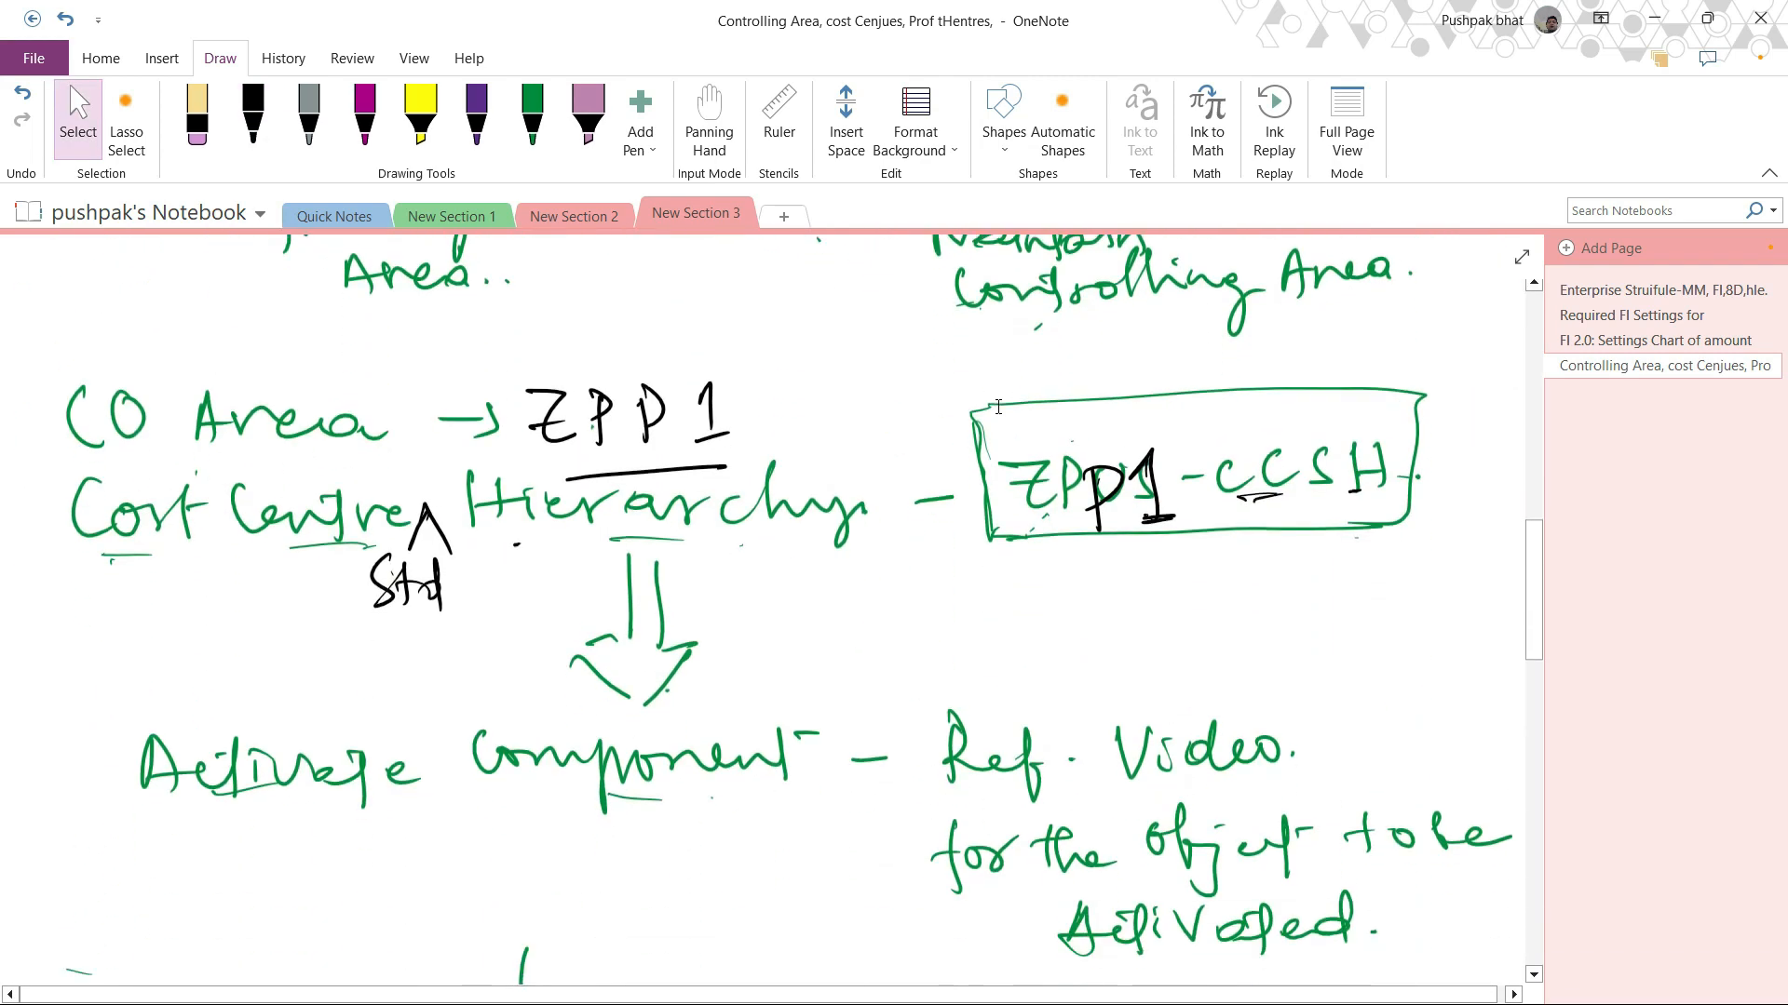
Step: Erase the handwritten ZPP1 controlling area code and the ZPP1-CCSH hierarchy name with the eraser
click(252, 116)
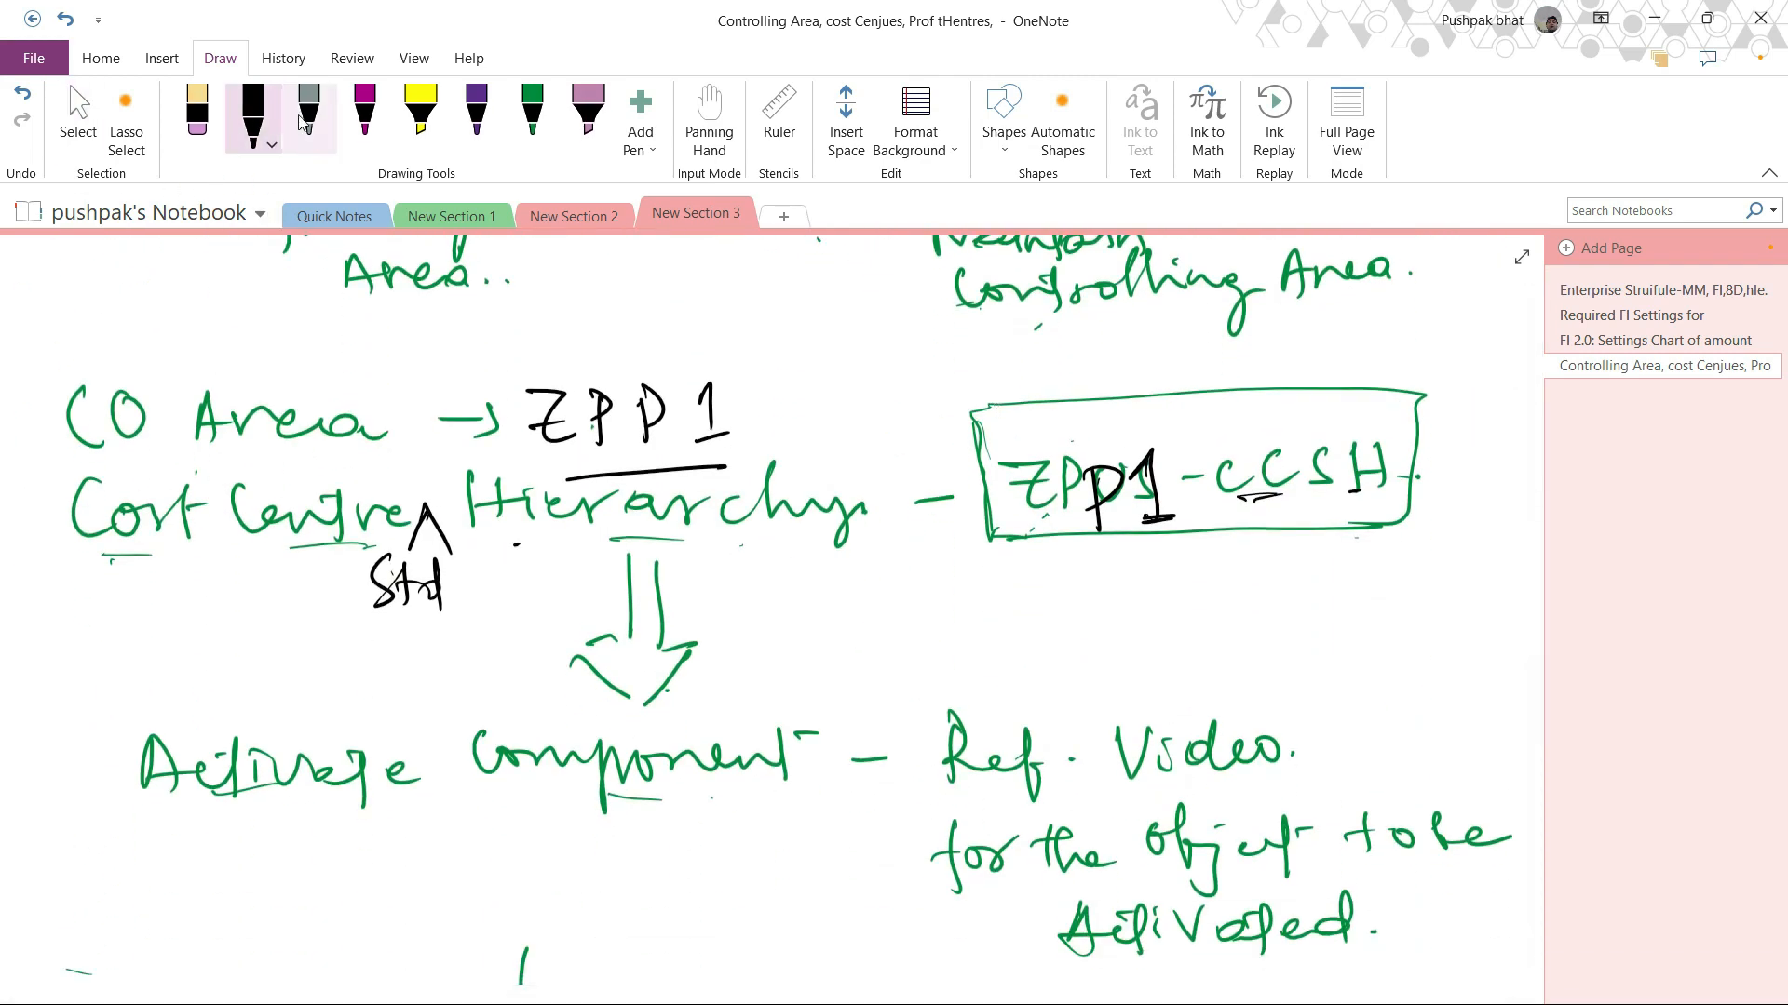
click(252, 121)
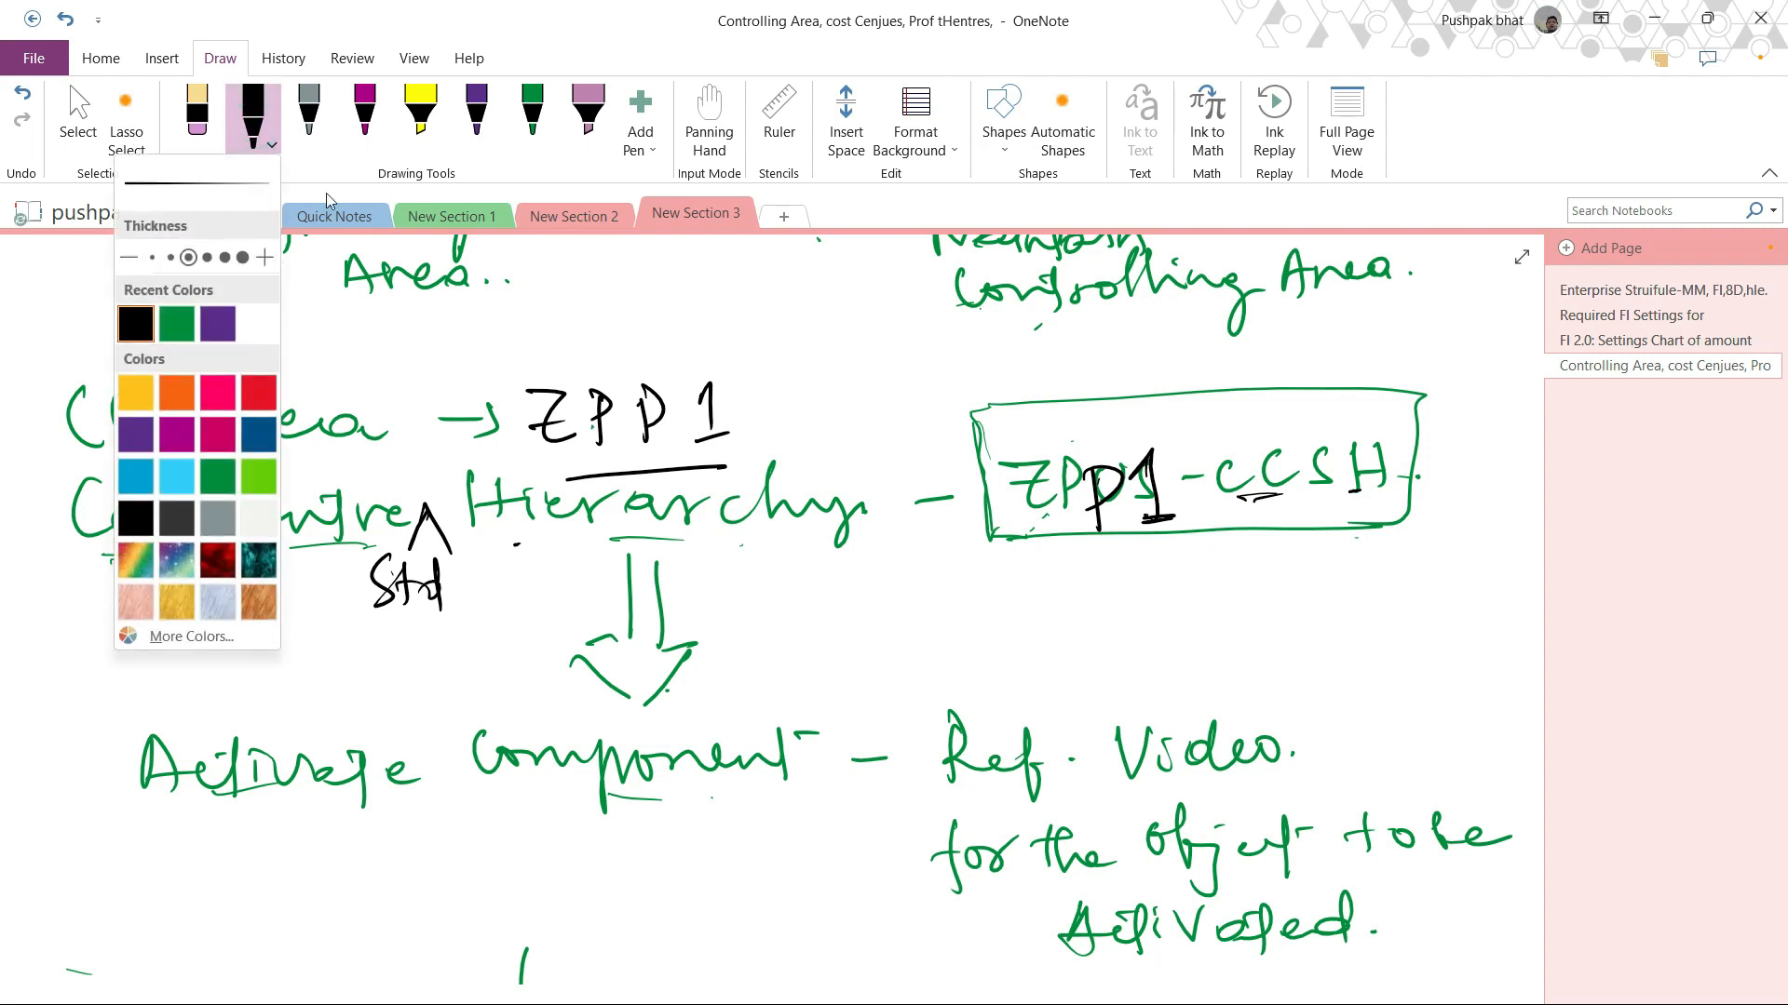
click(247, 127)
click(196, 114)
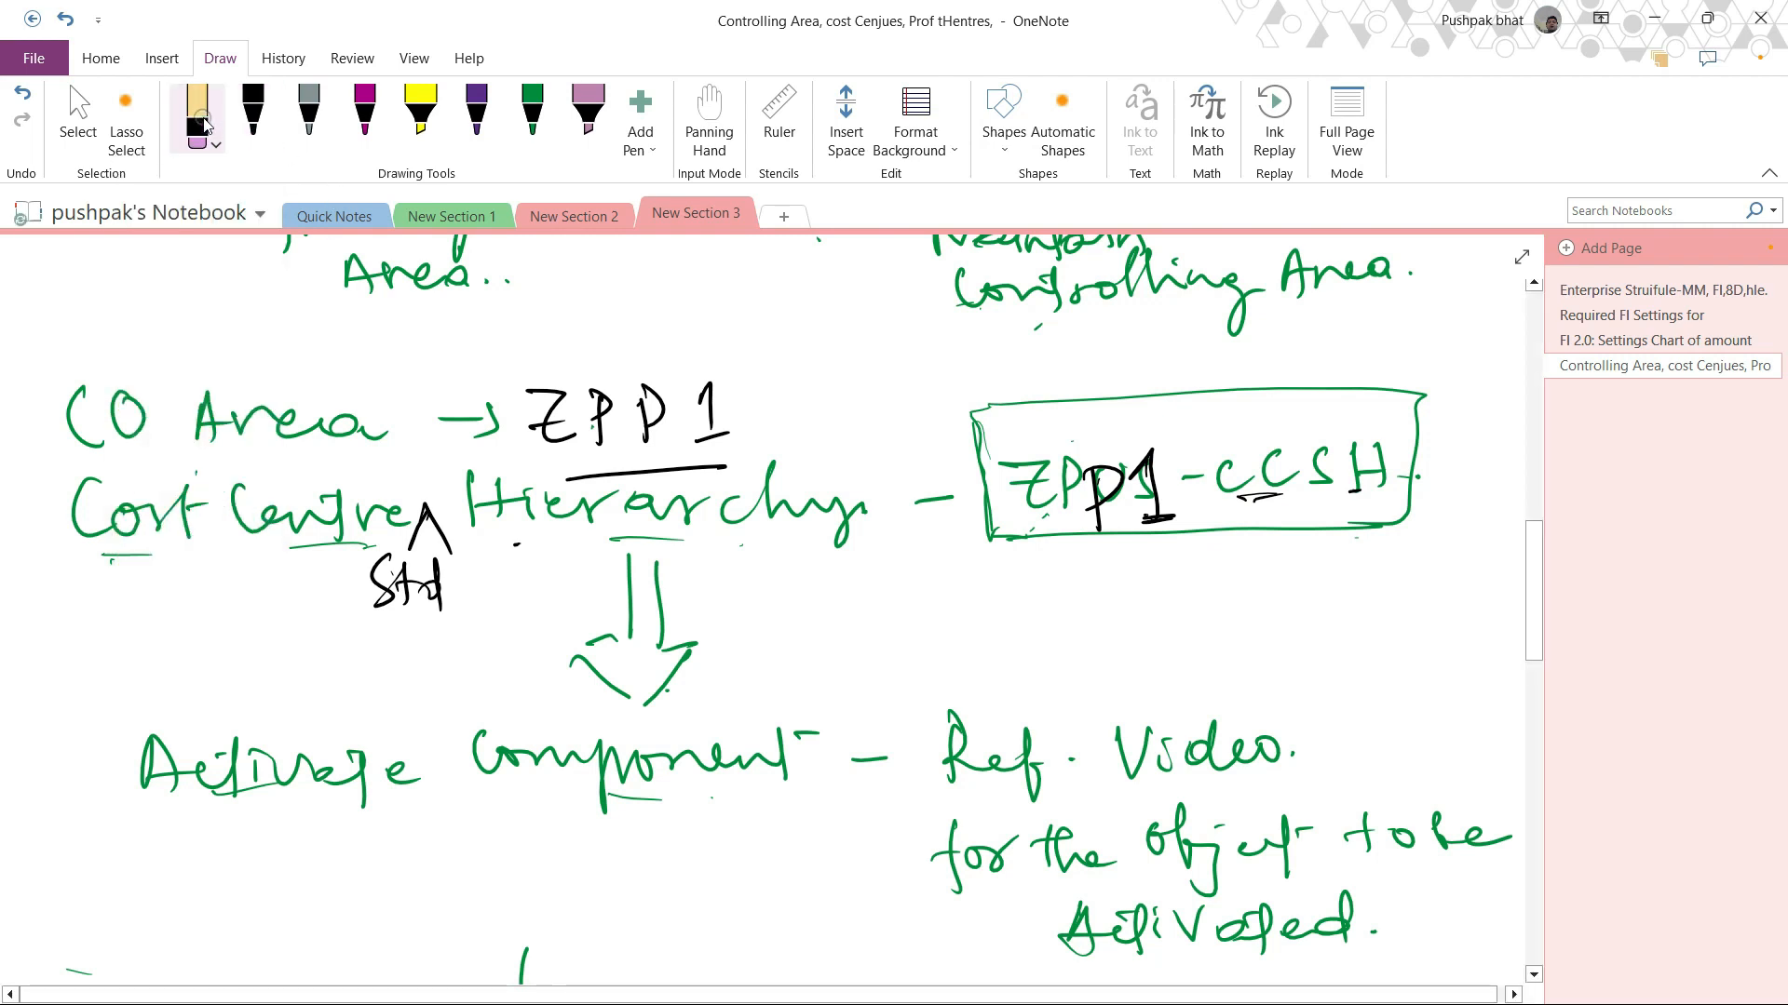
mouse_move(527, 415)
mouse_down()
mouse_move(667, 414)
mouse_move(732, 435)
mouse_up()
drag(1005, 484, 1389, 475)
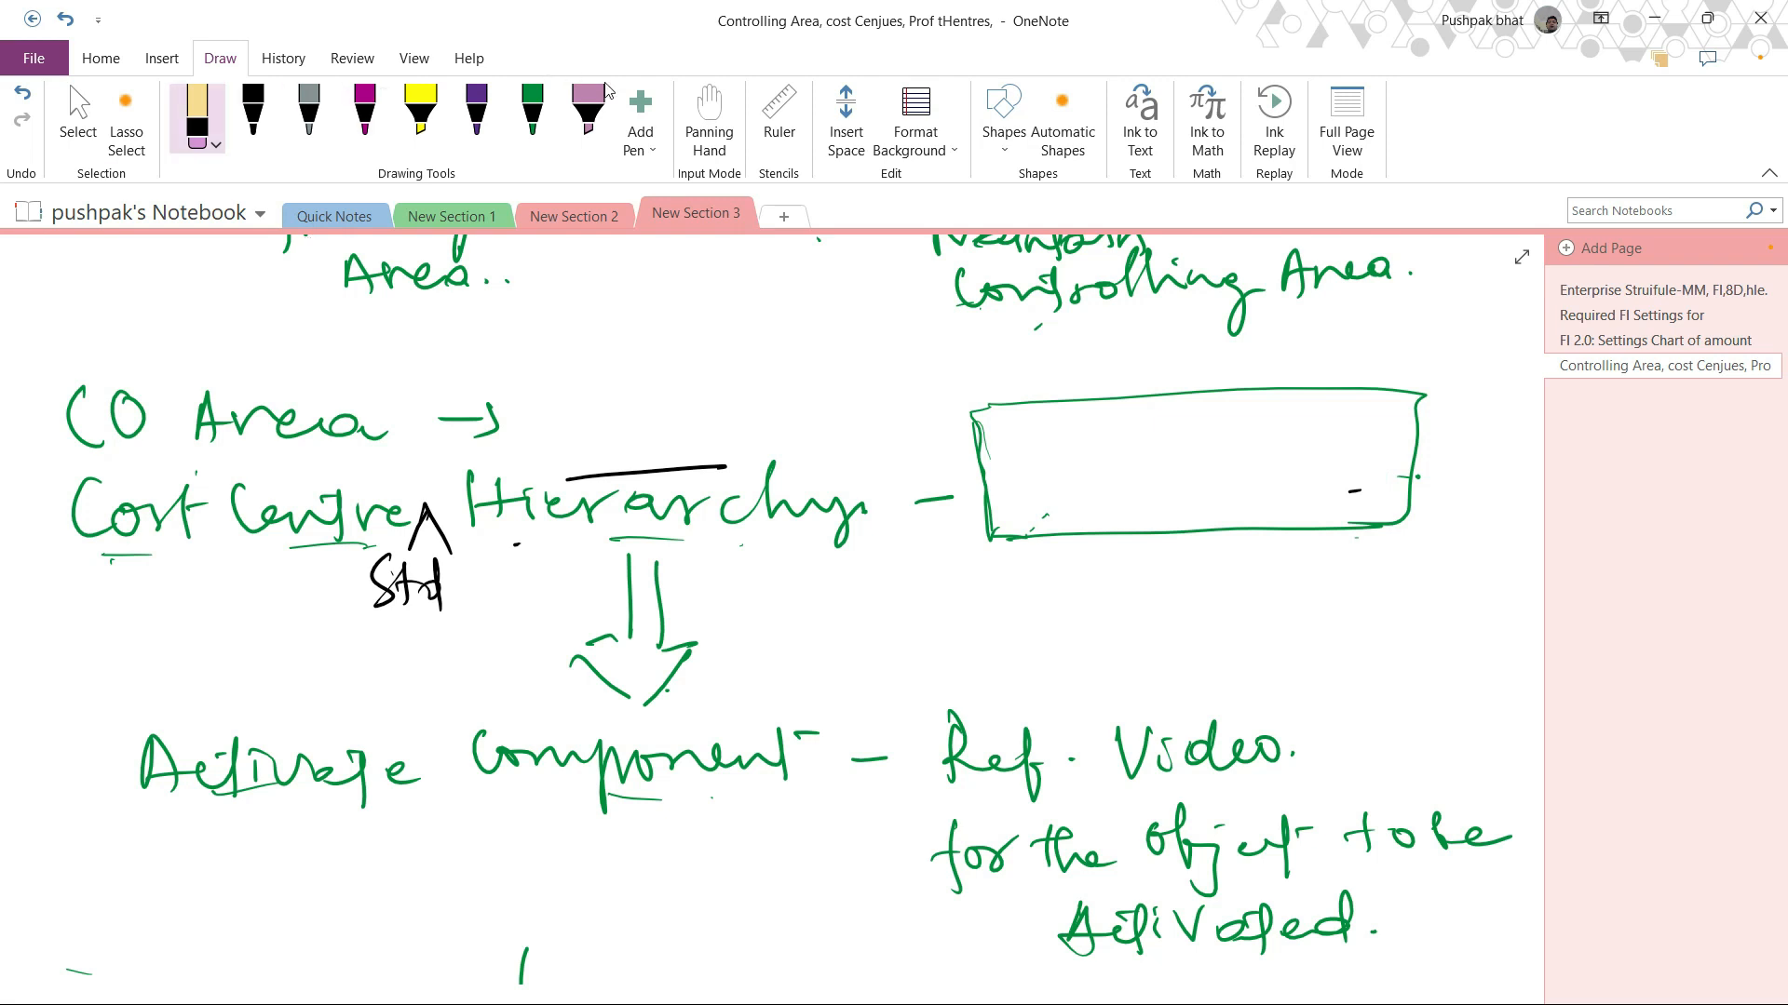
Step: With the green pen, write ZPUS after CO Area and ZPUS-CCSH inside the hierarchy box
click(532, 114)
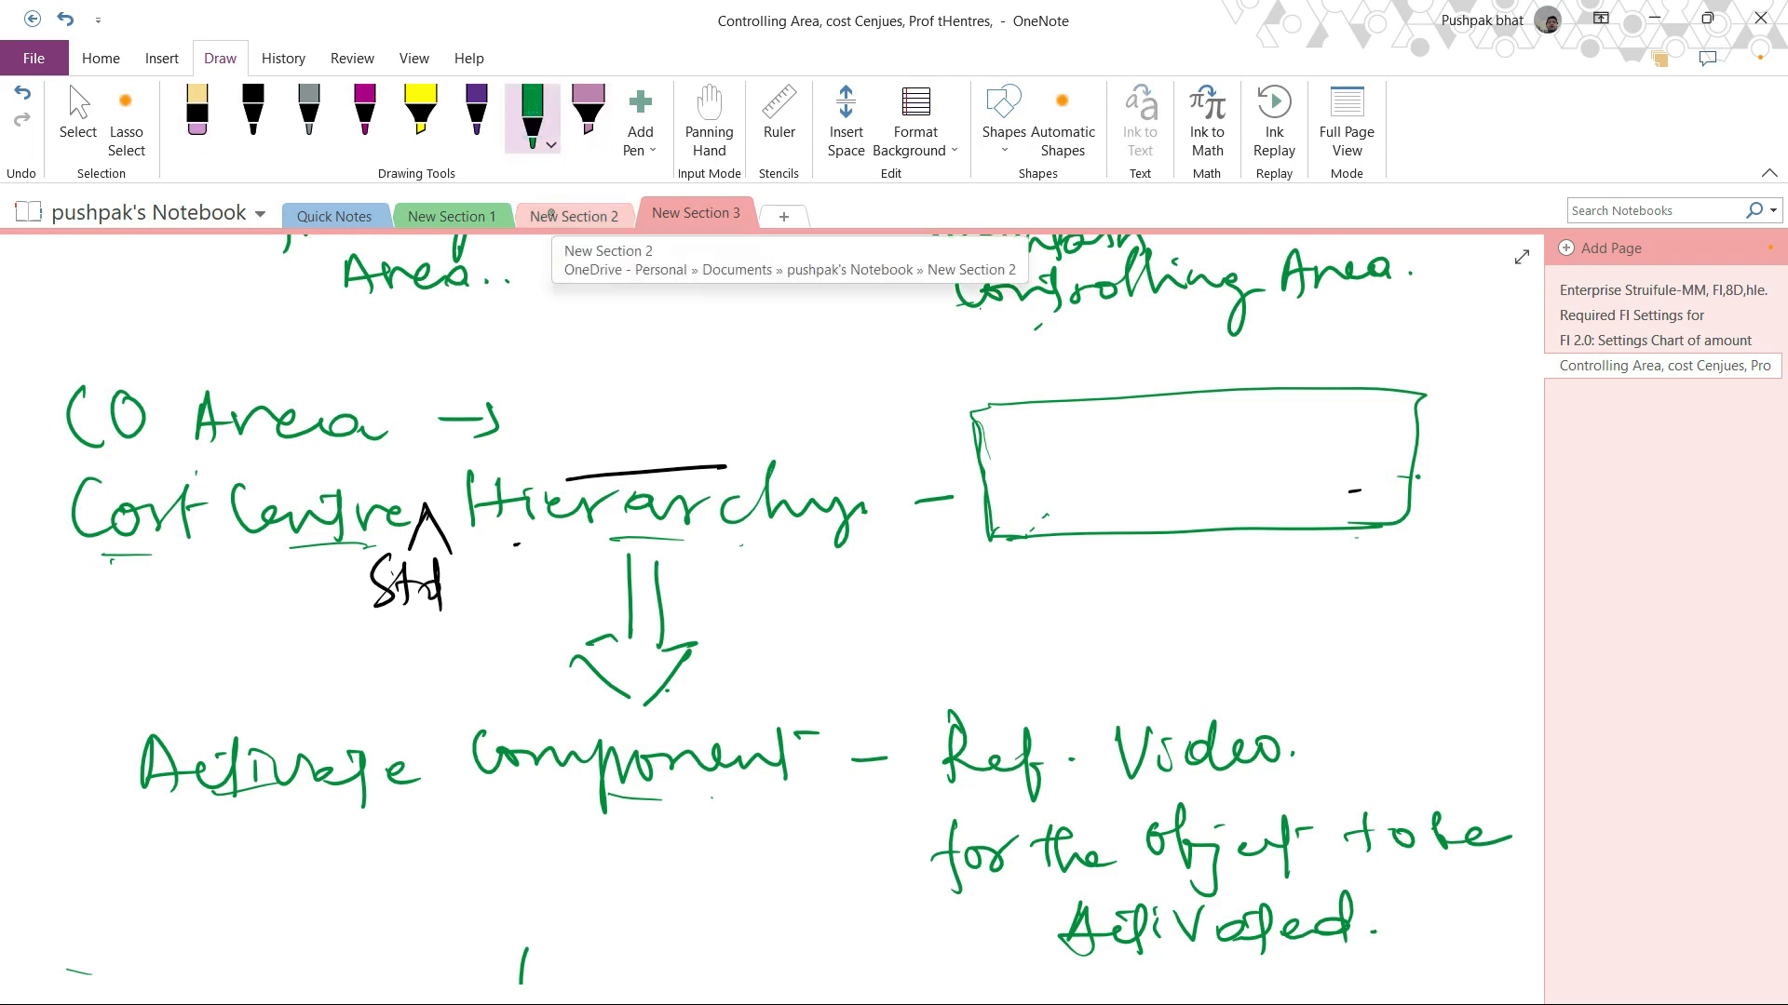
mouse_move(524, 383)
mouse_down()
mouse_move(609, 428)
mouse_move(611, 406)
mouse_up()
mouse_move(623, 383)
mouse_down()
mouse_move(627, 436)
mouse_move(652, 414)
mouse_up()
mouse_move(676, 384)
mouse_down()
mouse_move(713, 382)
mouse_move(735, 425)
mouse_up()
mouse_move(1004, 450)
mouse_down()
mouse_move(1049, 503)
mouse_move(1068, 473)
mouse_up()
mouse_move(1097, 448)
mouse_down()
mouse_move(1100, 502)
mouse_move(1099, 476)
mouse_up()
mouse_move(1132, 452)
mouse_down()
mouse_move(1180, 451)
mouse_move(1184, 486)
mouse_move(1270, 458)
mouse_up()
click(1250, 459)
mouse_move(1327, 432)
mouse_down()
mouse_move(1328, 471)
mouse_move(1361, 465)
mouse_up()
mouse_move(1382, 428)
mouse_down()
mouse_move(1354, 470)
mouse_move(1410, 466)
mouse_move(1416, 438)
mouse_up()
mouse_move(1210, 493)
mouse_down()
mouse_move(1341, 484)
mouse_move(1304, 500)
mouse_up()
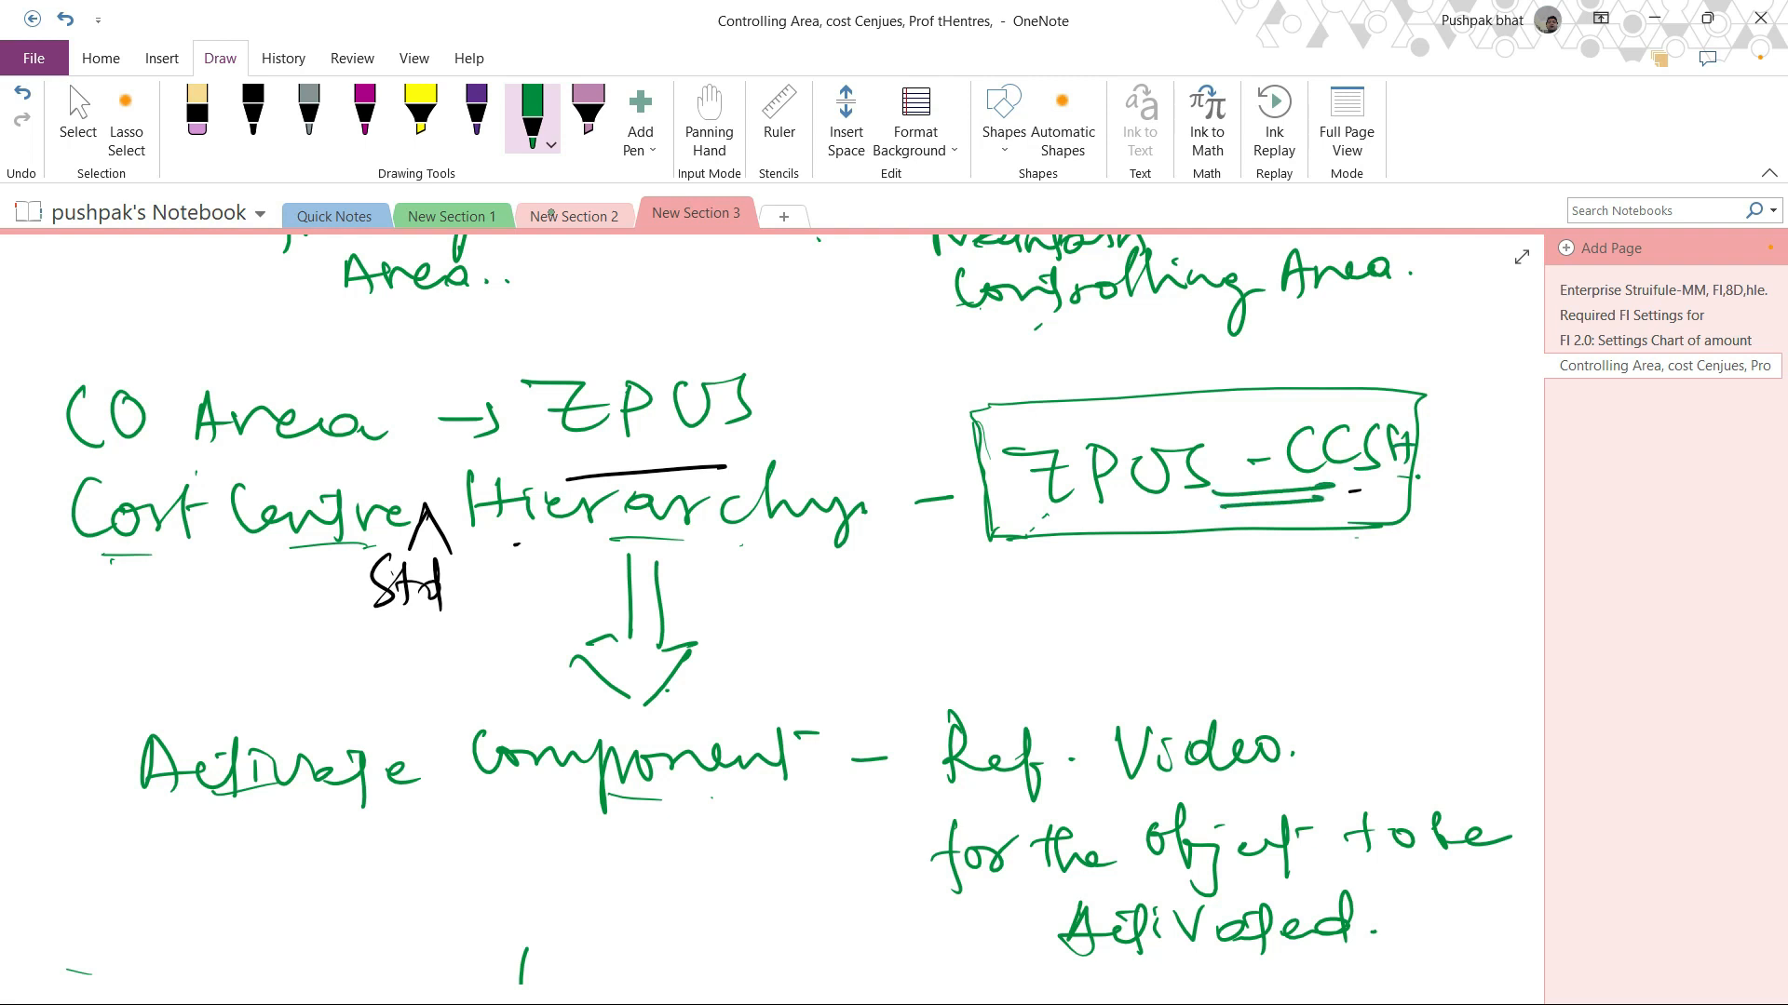
Step: Add a mark before CO Area and underline the word Activate
drag(21, 438, 96, 415)
drag(157, 812, 415, 773)
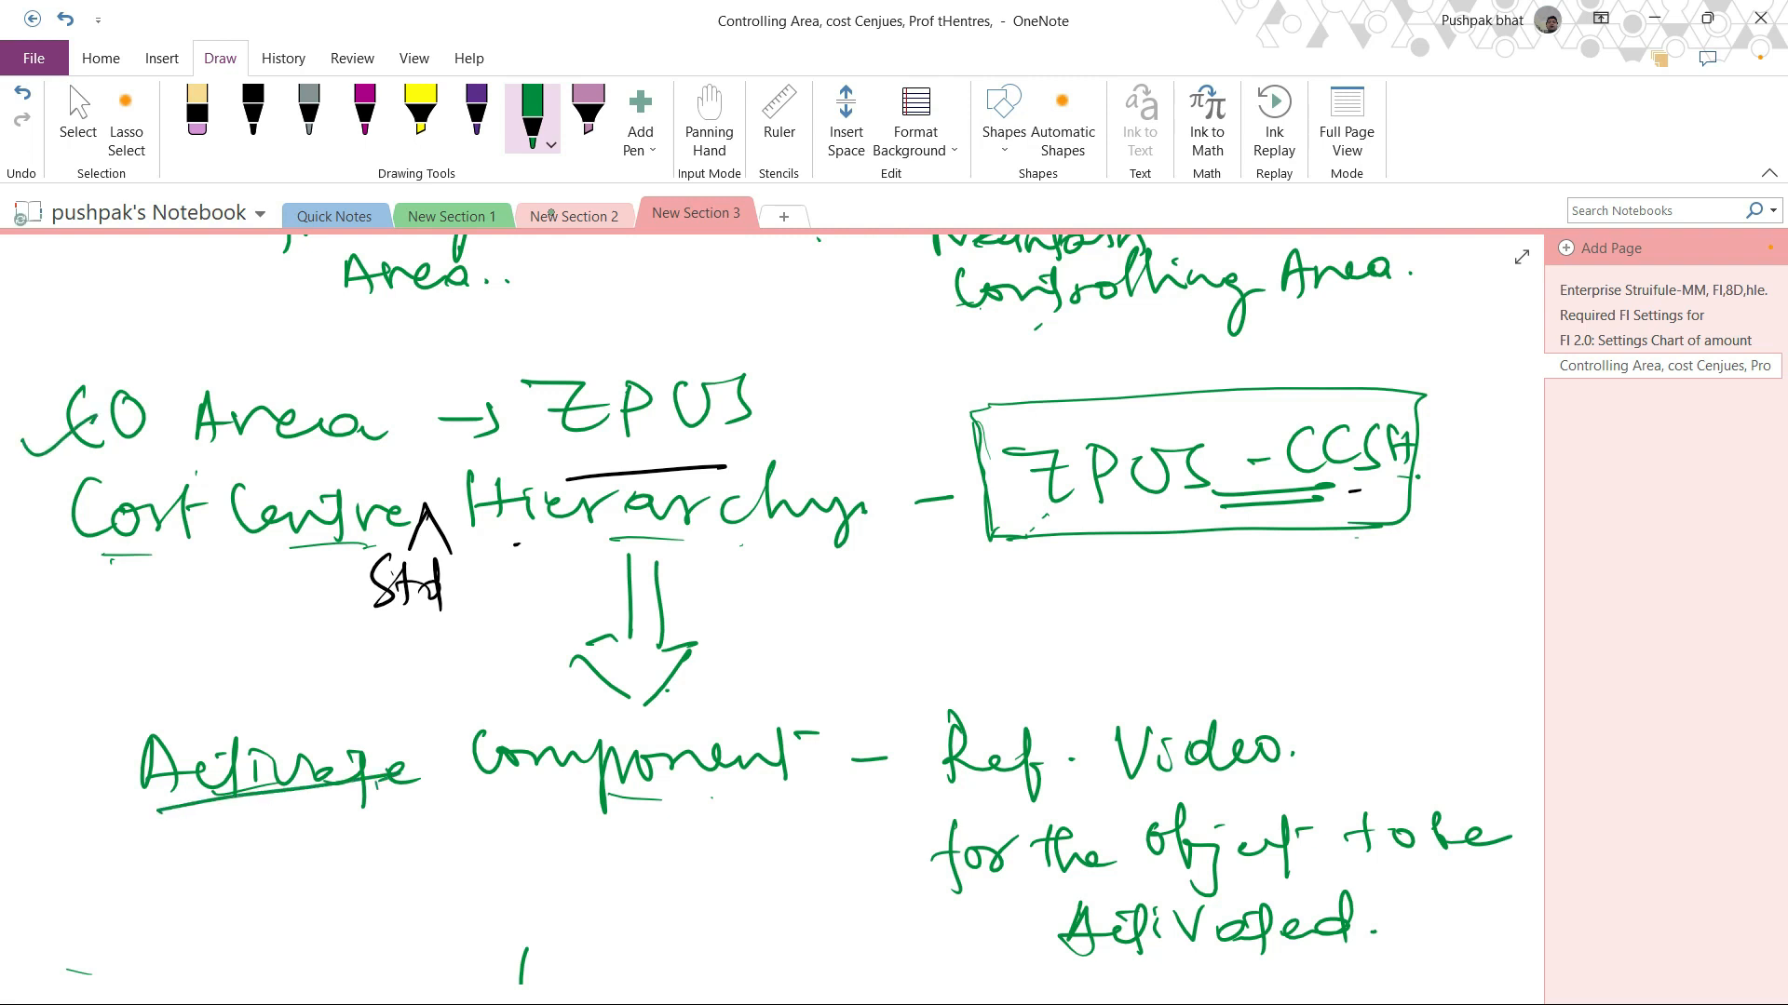
scroll(813, 530, down, 4)
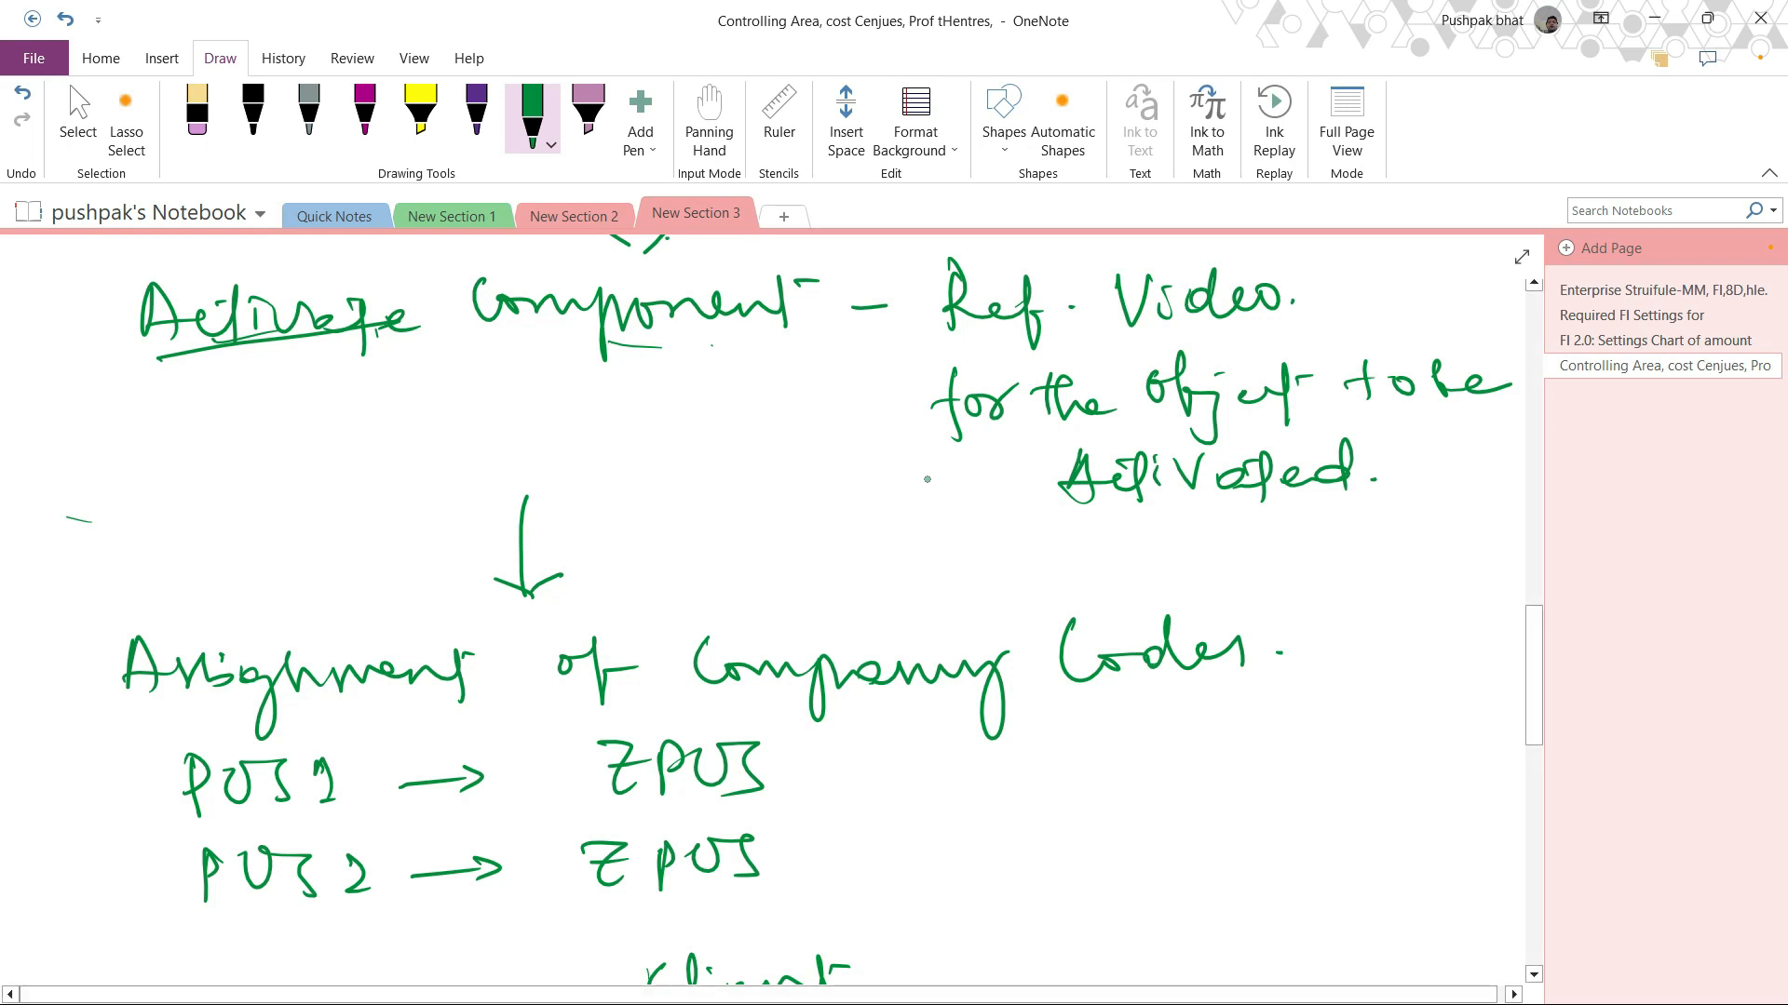
Step: Underline the Company Codes heading and draw a box around it
drag(1066, 703, 1145, 690)
drag(753, 720, 1017, 713)
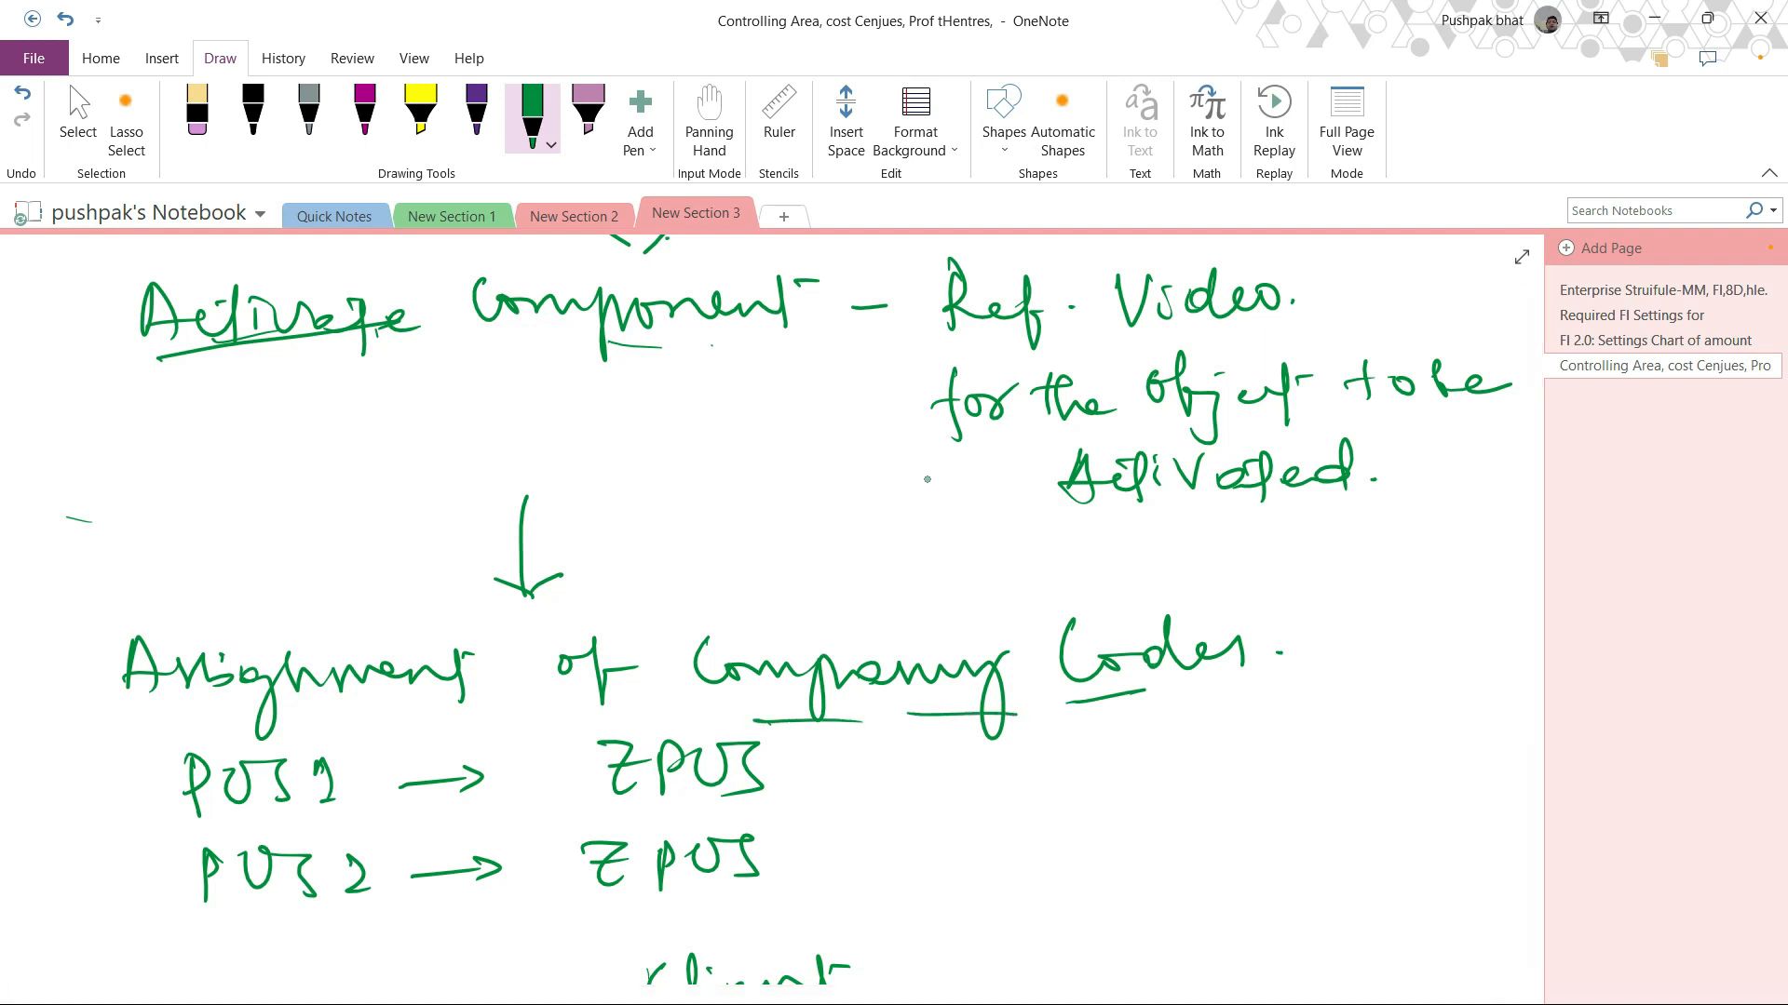
mouse_move(788, 622)
mouse_down()
mouse_move(745, 712)
mouse_move(980, 705)
mouse_move(1238, 651)
mouse_move(1013, 596)
mouse_move(828, 611)
mouse_up()
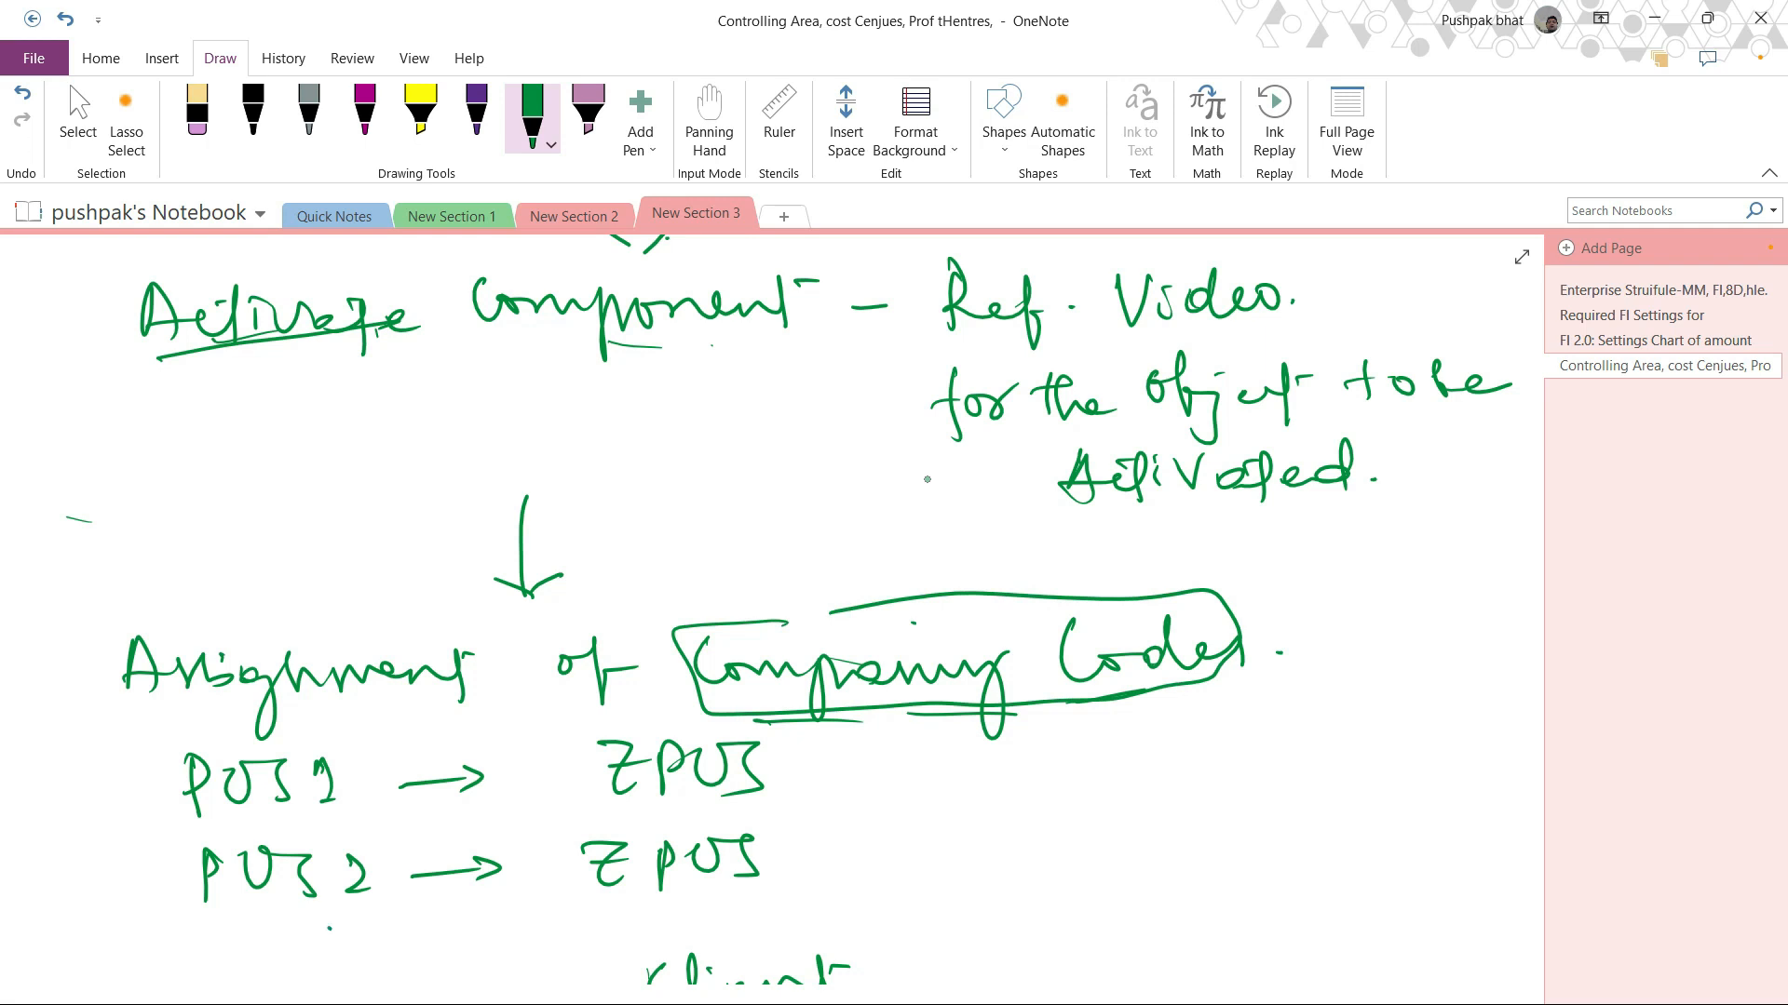
Step: Write SV009 beside the PUS1 to ZPUS assignment and underline it
mouse_move(955, 751)
mouse_down()
mouse_move(928, 806)
mouse_move(1021, 749)
mouse_up()
mouse_move(1049, 749)
mouse_down()
mouse_move(1108, 752)
mouse_move(1152, 799)
mouse_up()
click(1150, 756)
drag(993, 820, 1148, 806)
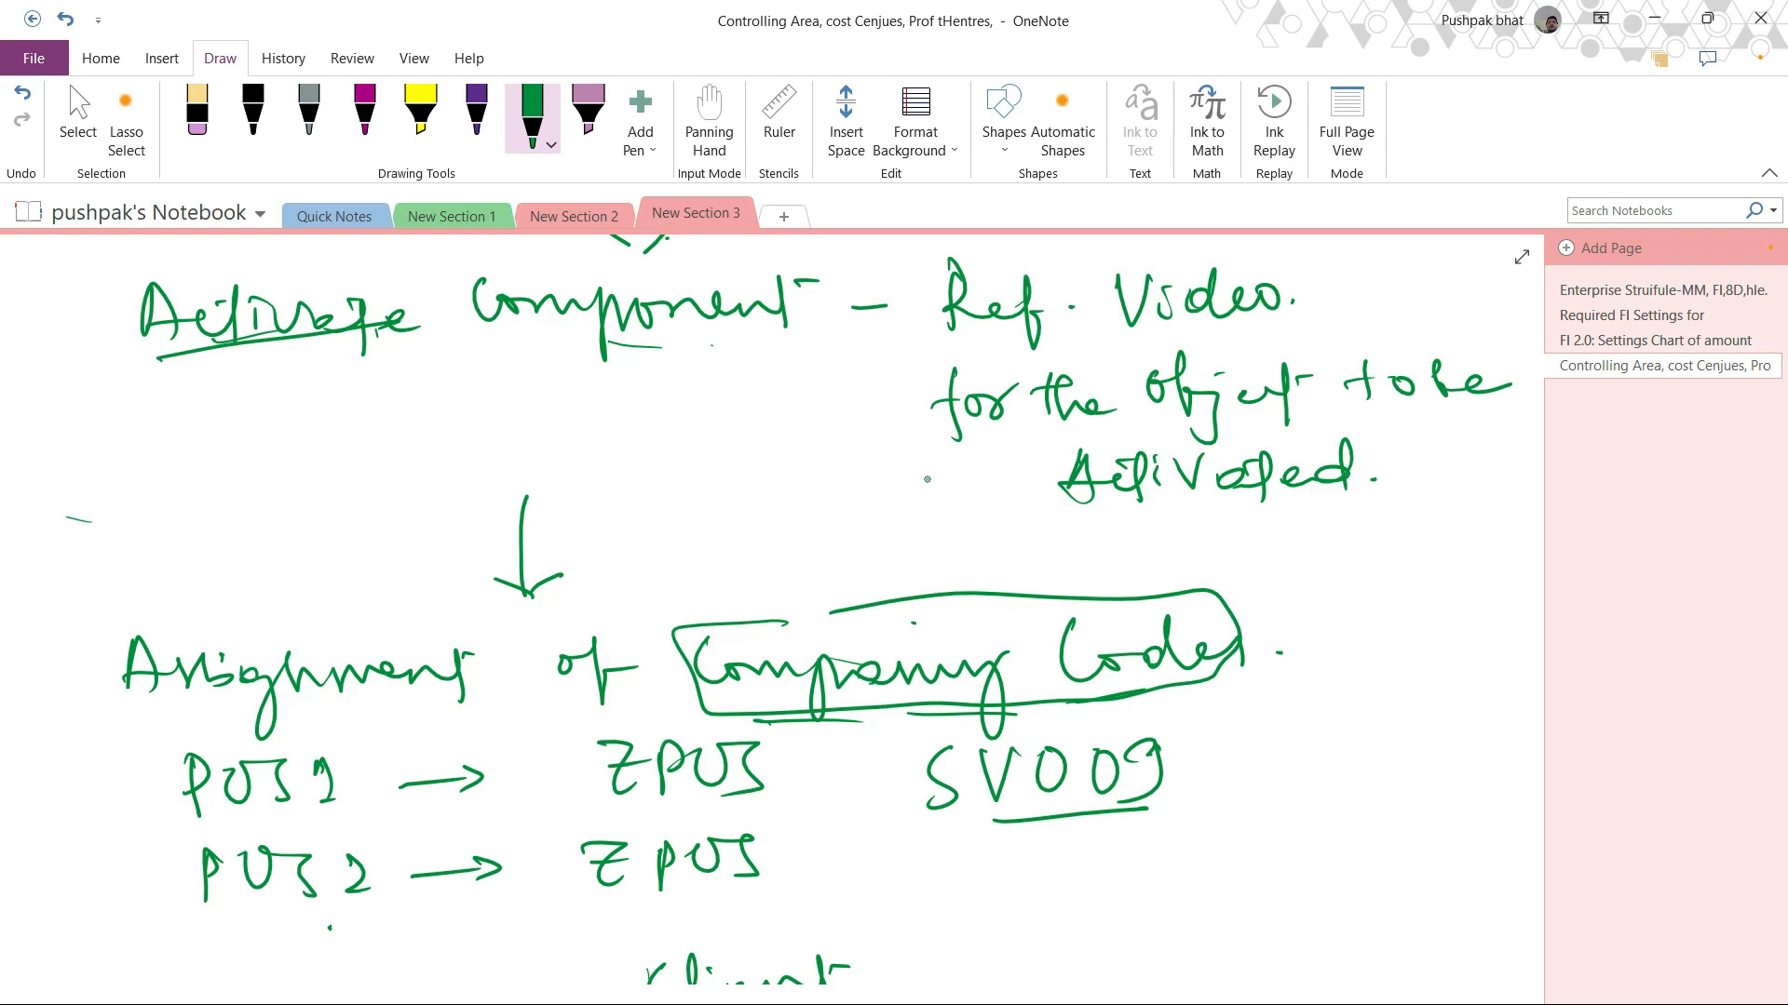
Step: Underline PUS1, PUS2 and both ZPUS entries, and write a circled 0001 beside the company codes
drag(209, 834, 296, 815)
drag(240, 926, 341, 928)
mouse_move(44, 812)
mouse_down()
mouse_move(99, 807)
mouse_move(142, 838)
mouse_move(42, 879)
mouse_move(116, 787)
mouse_up()
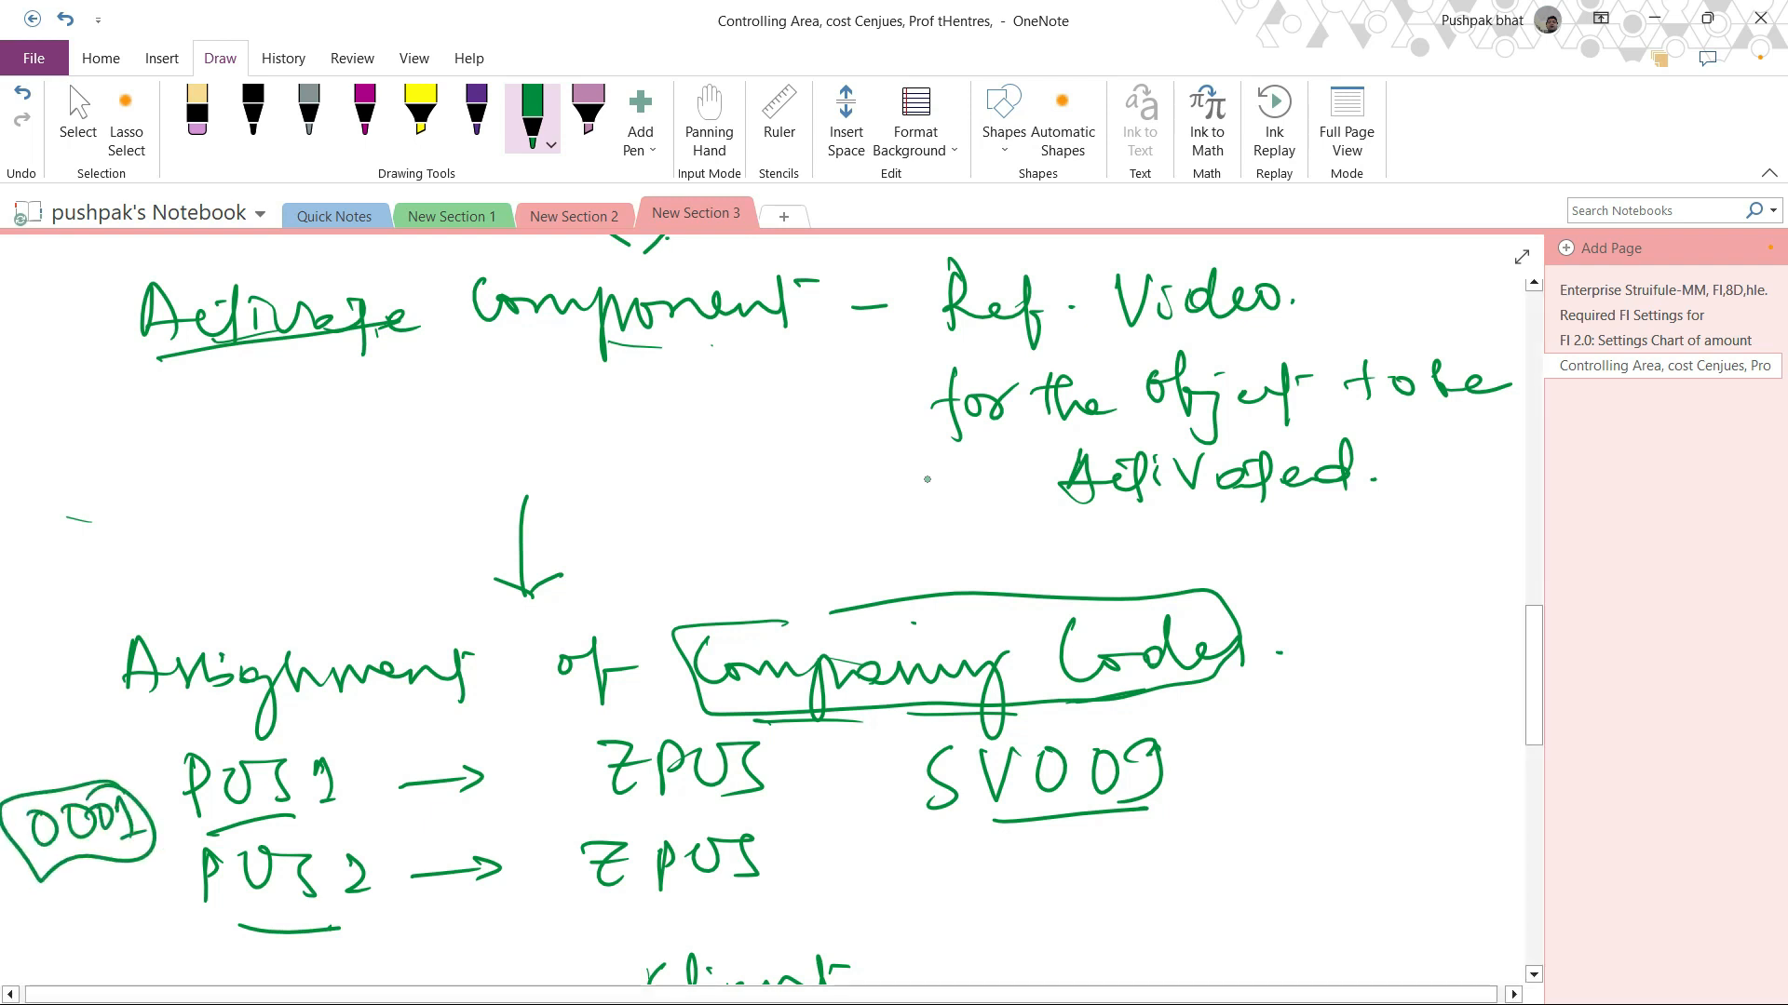
drag(71, 845, 130, 838)
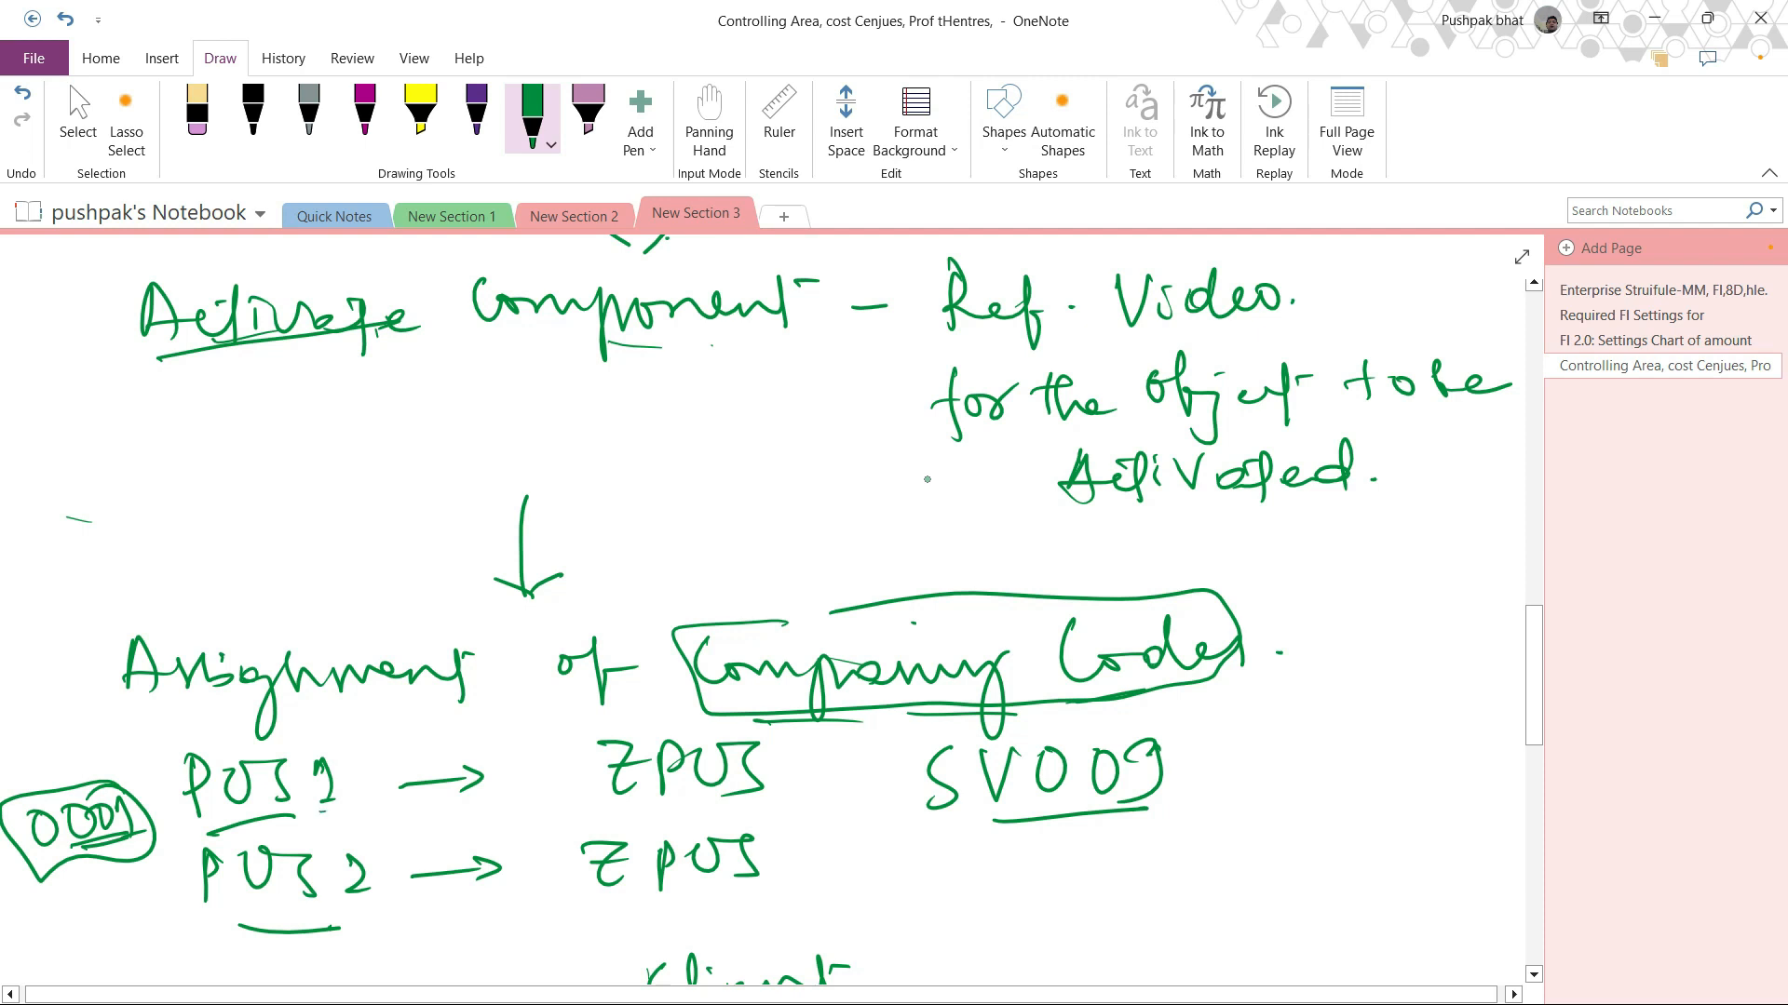
drag(622, 812, 762, 803)
drag(610, 901, 749, 882)
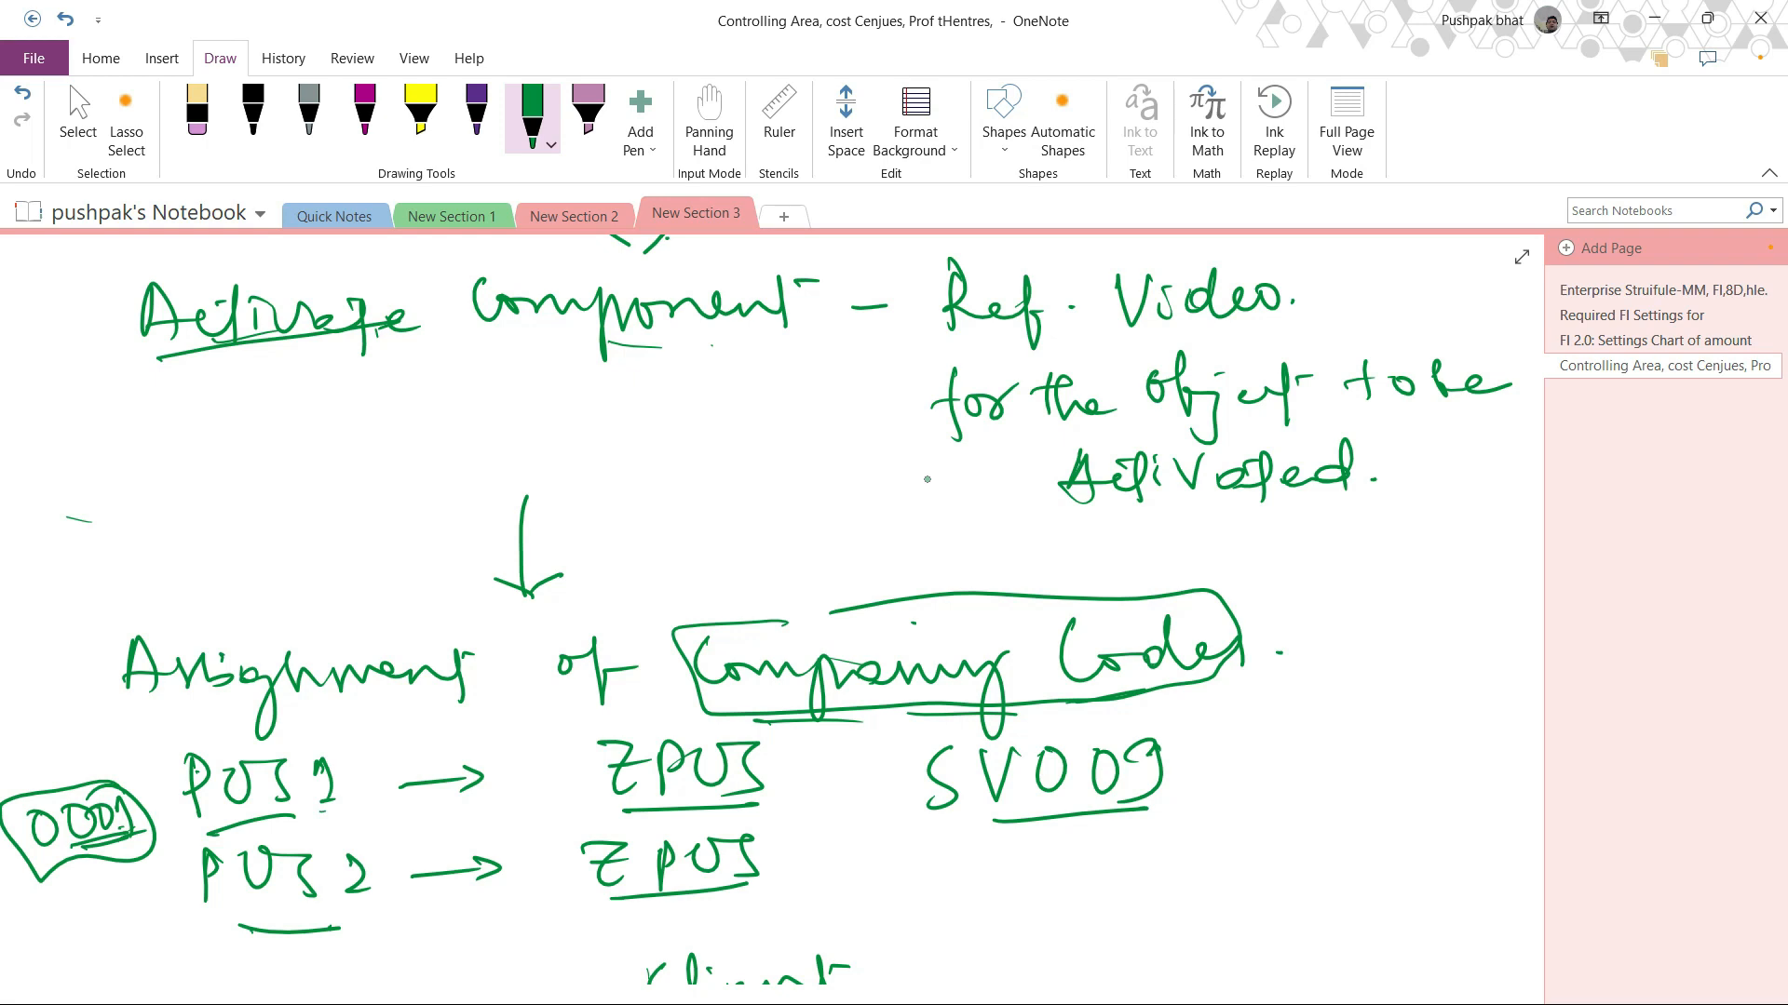
Step: Scroll through the organizational hierarchy diagram below the company code assignment
scroll(927, 479, down, 4)
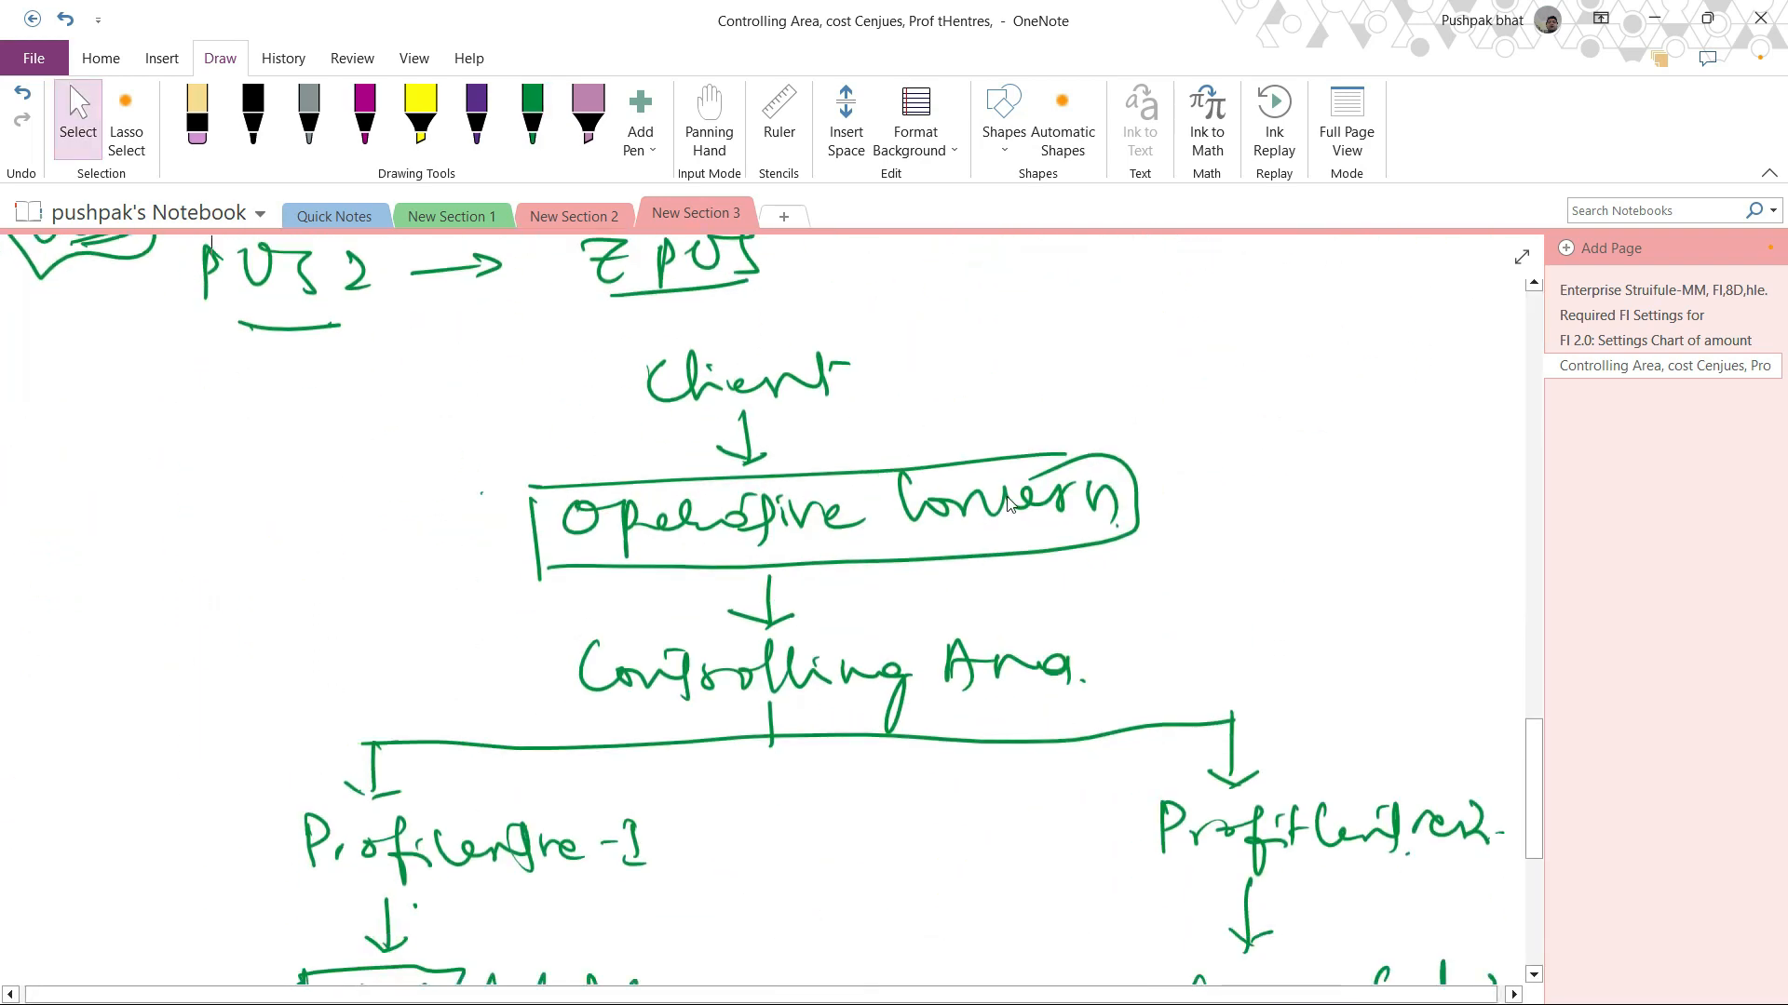
scroll(997, 515, down, 1)
scroll(997, 515, up, 5)
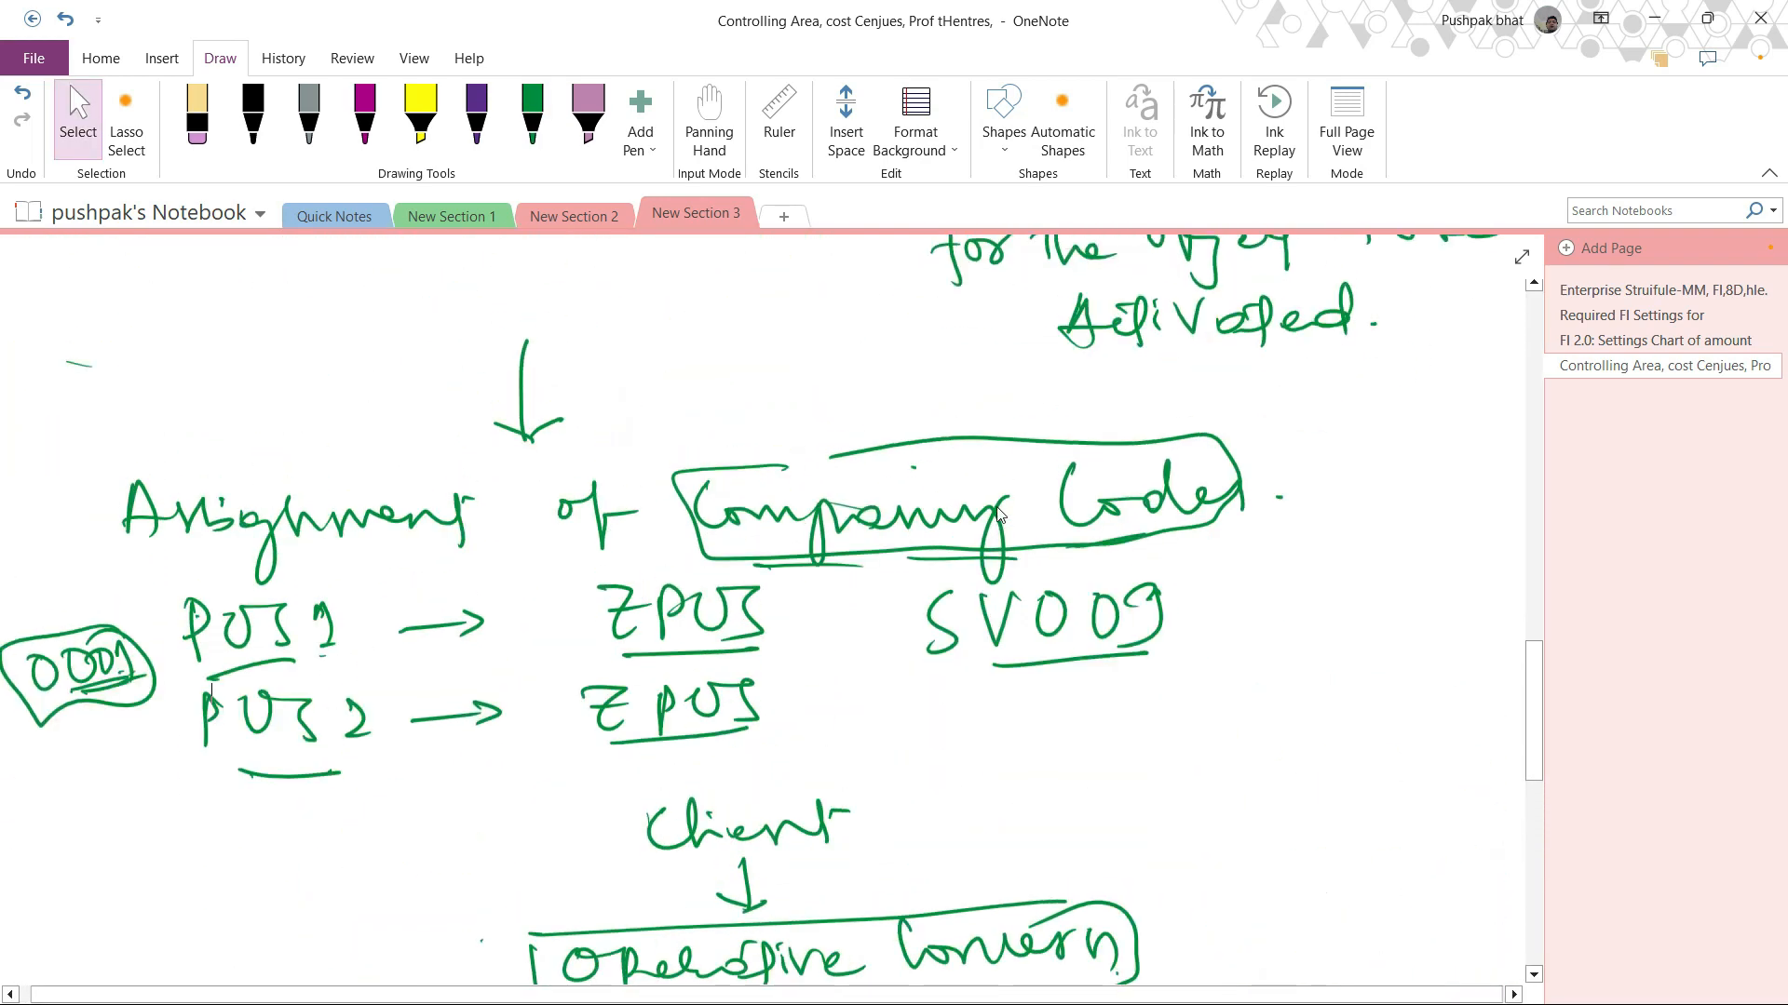
scroll(1000, 516, down, 3)
scroll(999, 516, down, 1)
scroll(999, 512, up, 5)
scroll(998, 510, down, 1)
scroll(998, 509, down, 5)
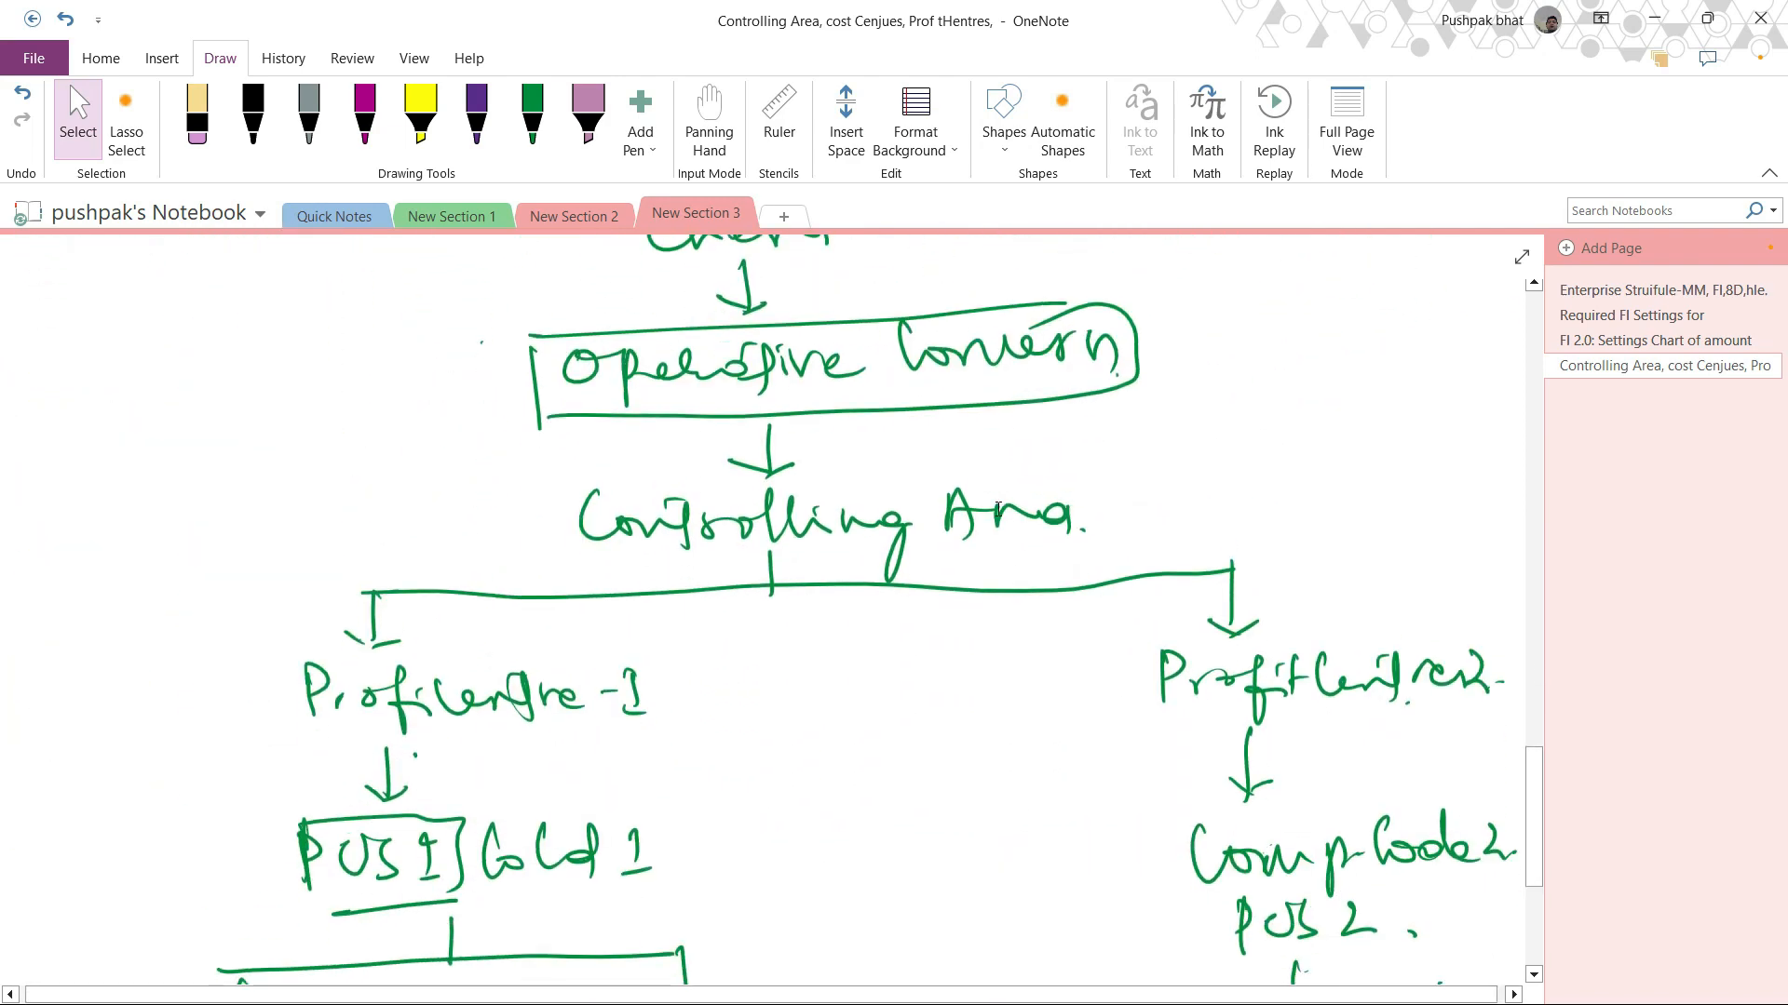
scroll(998, 509, up, 4)
scroll(998, 509, down, 3)
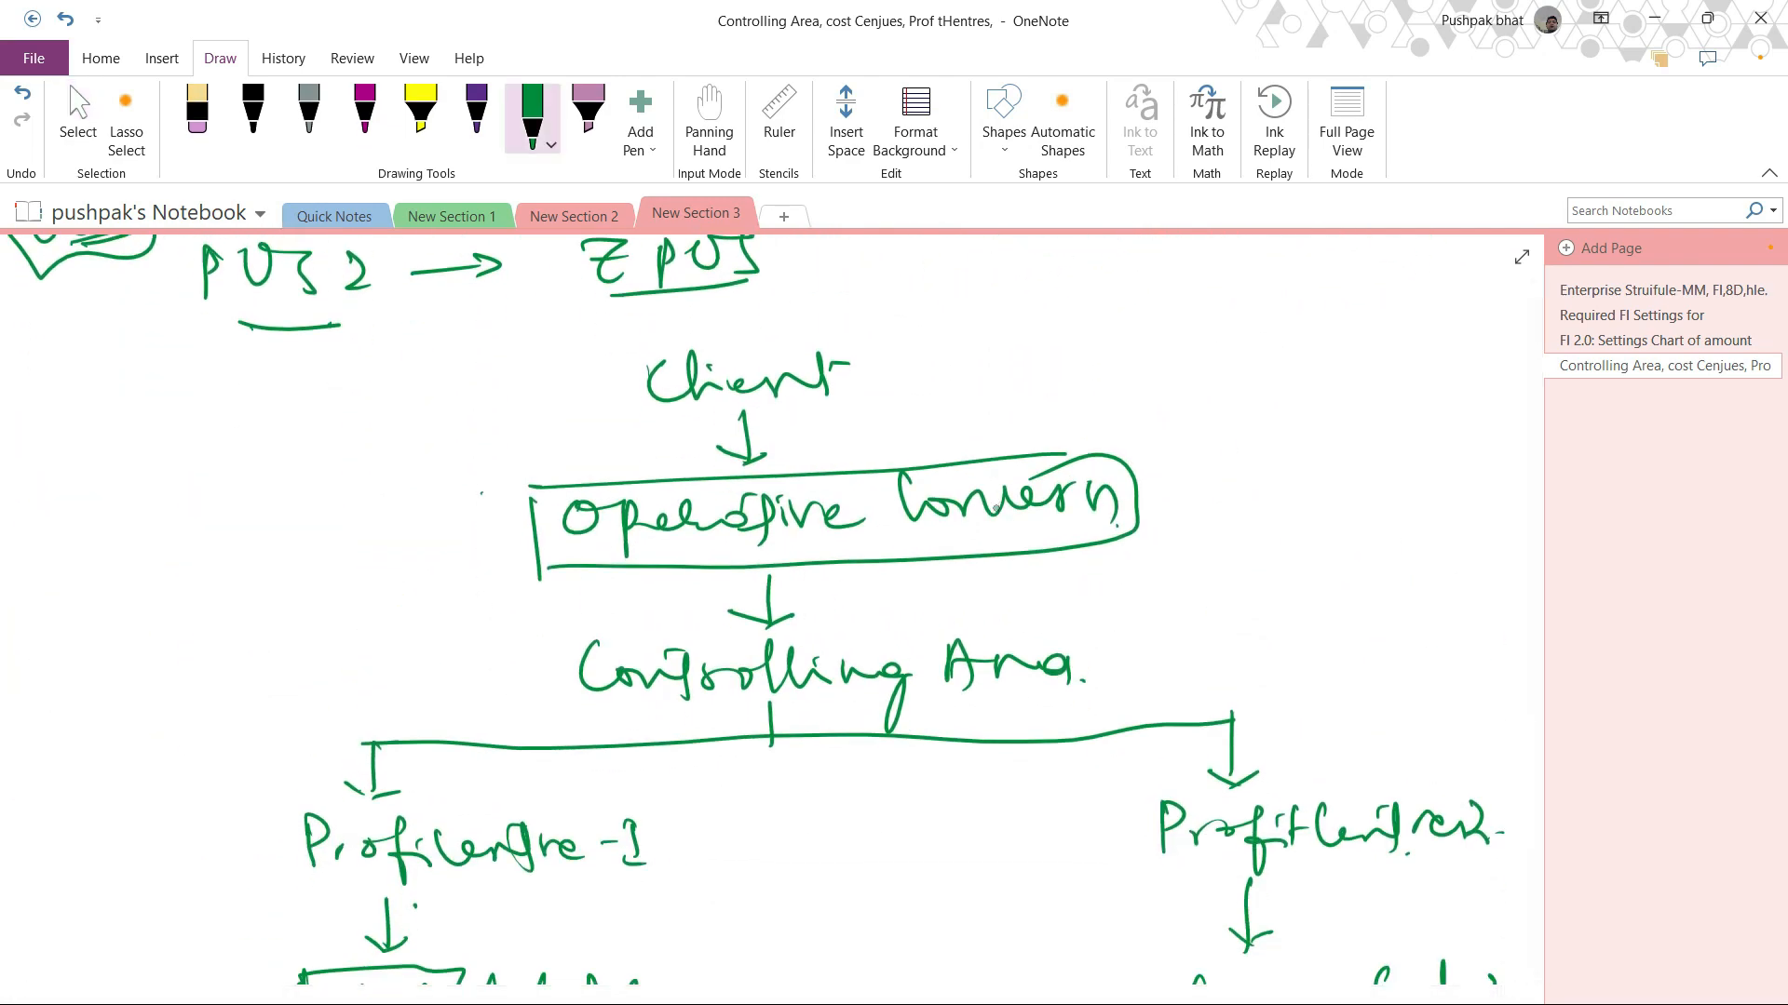
Step: Write 800 next to Client and underline it
drag(874, 378, 985, 364)
drag(1024, 358, 1022, 361)
drag(943, 422, 1053, 423)
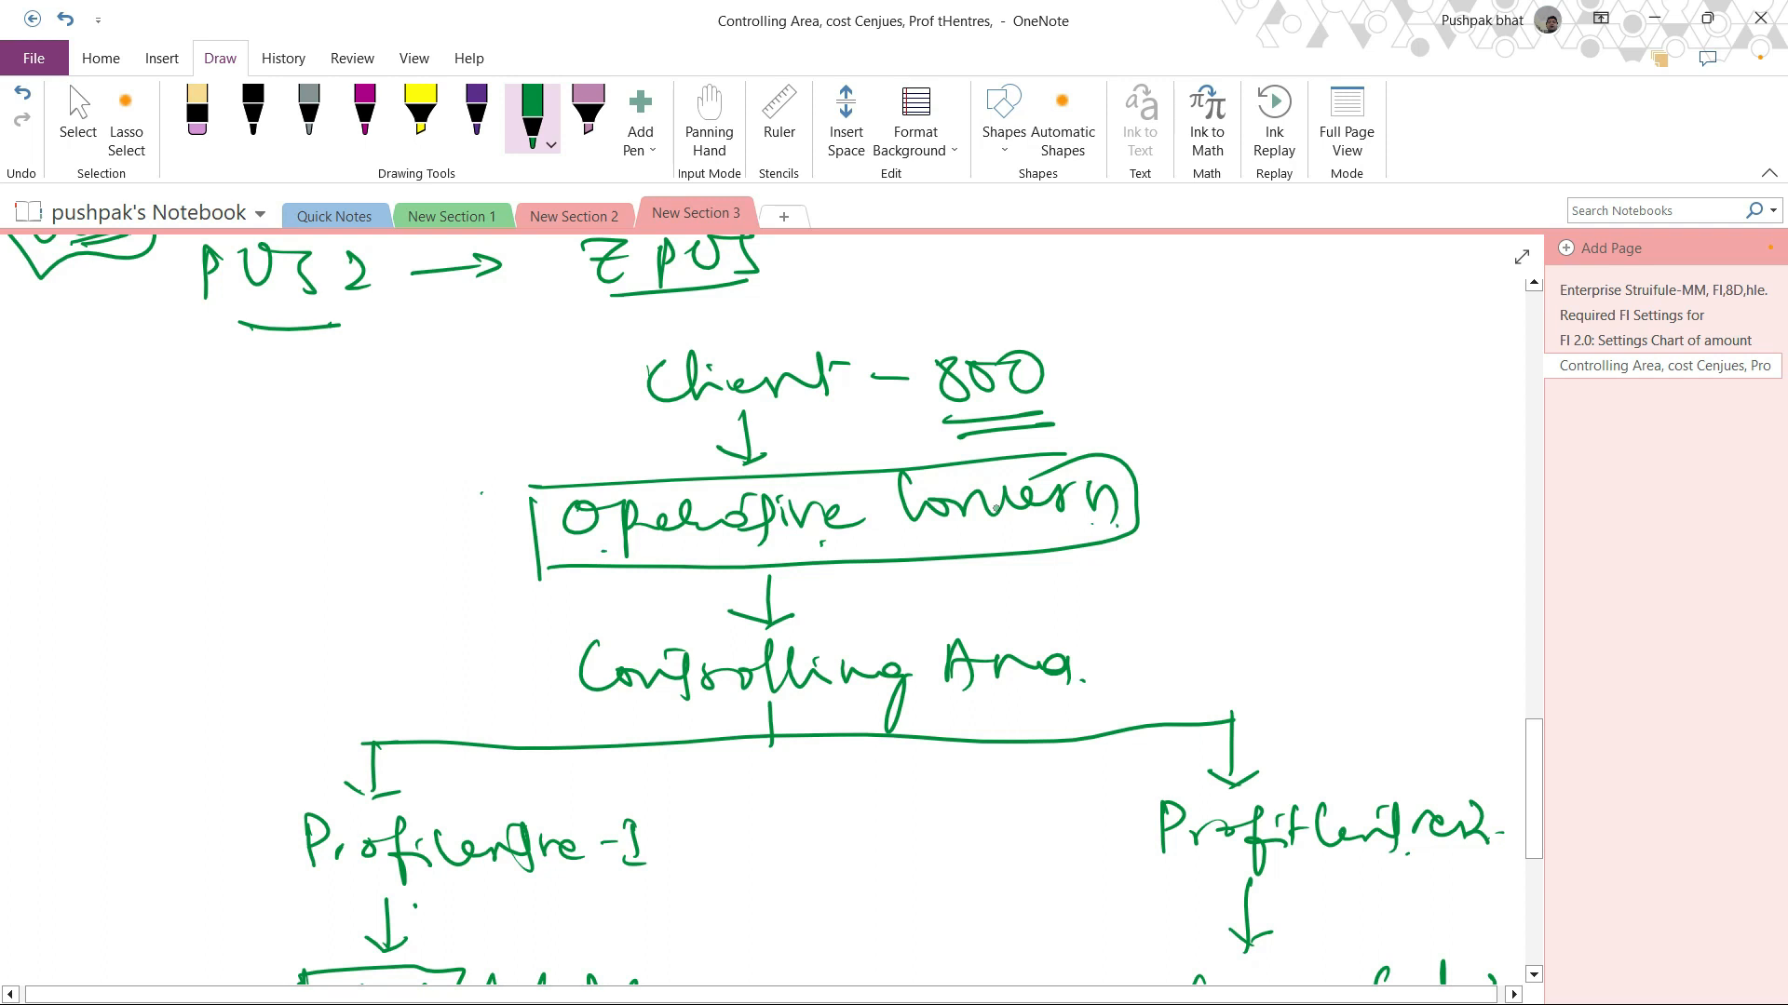
Step: Draw an arrow from Operative Concern and write SAP Copa beside it
mouse_move(1117, 500)
mouse_down()
mouse_move(1204, 497)
mouse_move(1156, 537)
mouse_up()
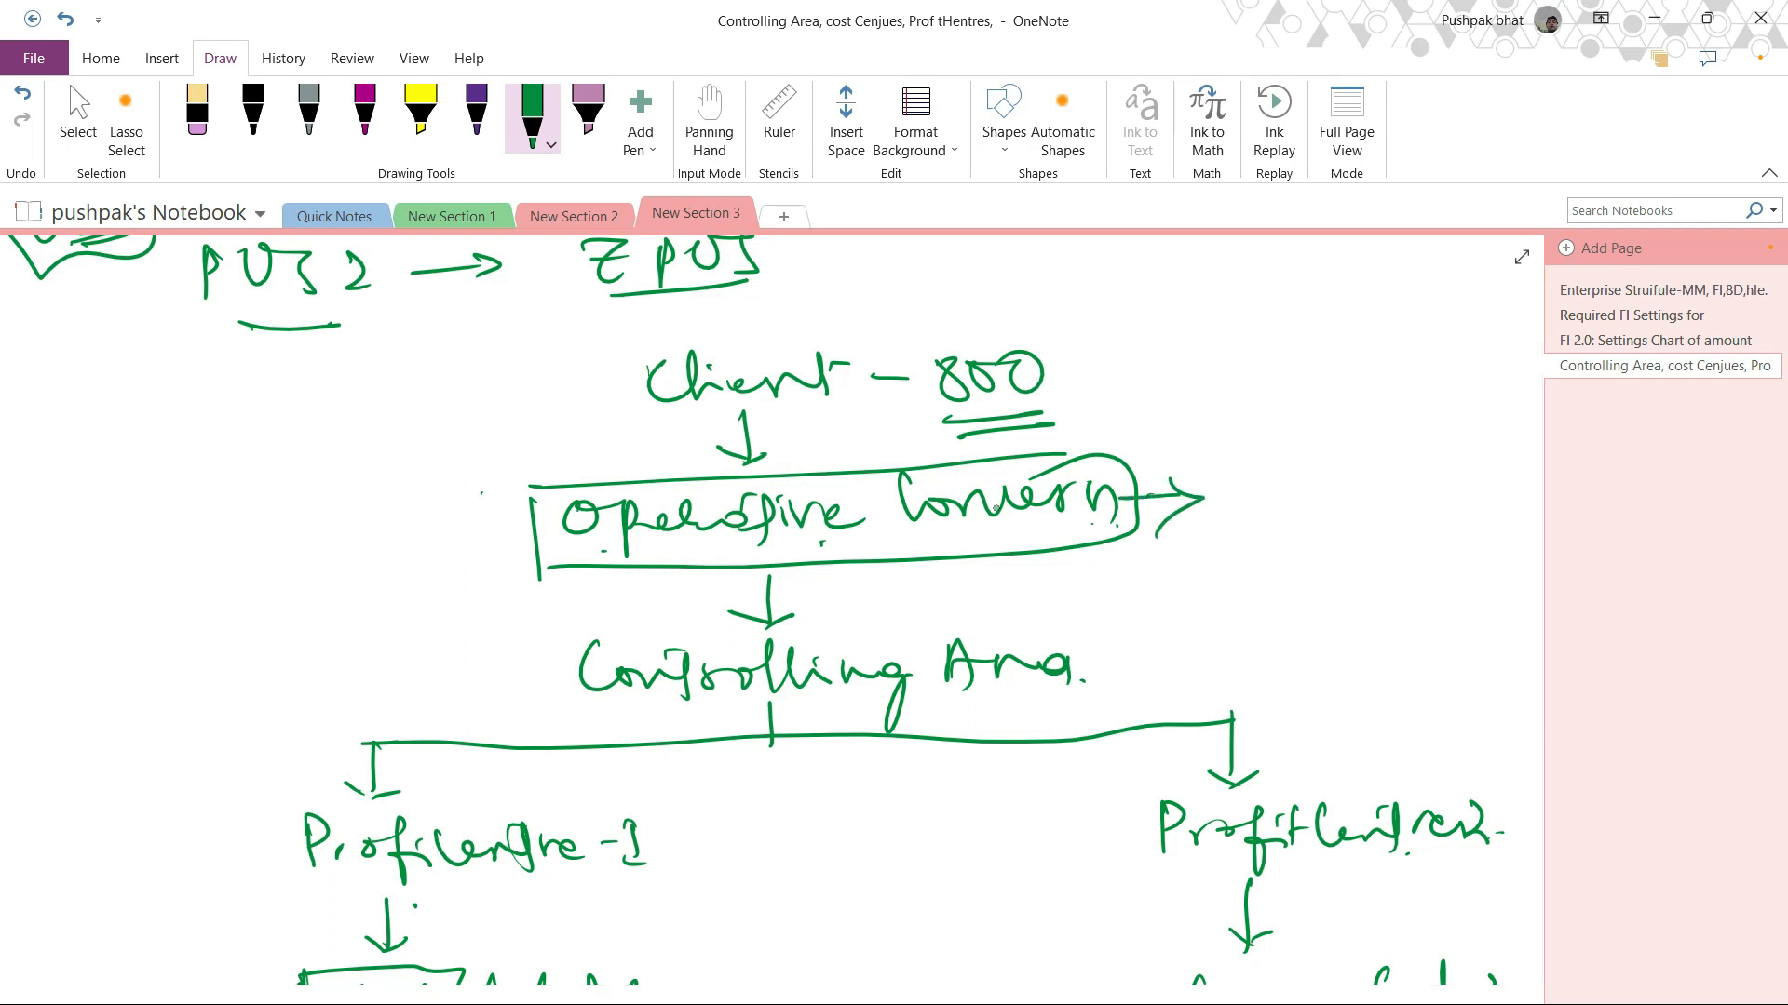
drag(1233, 436, 1207, 477)
mouse_move(1237, 479)
mouse_down()
mouse_move(1250, 434)
mouse_move(1271, 480)
mouse_up()
mouse_move(1244, 460)
mouse_down()
mouse_move(1277, 454)
mouse_move(1291, 488)
mouse_up()
drag(1283, 436, 1286, 458)
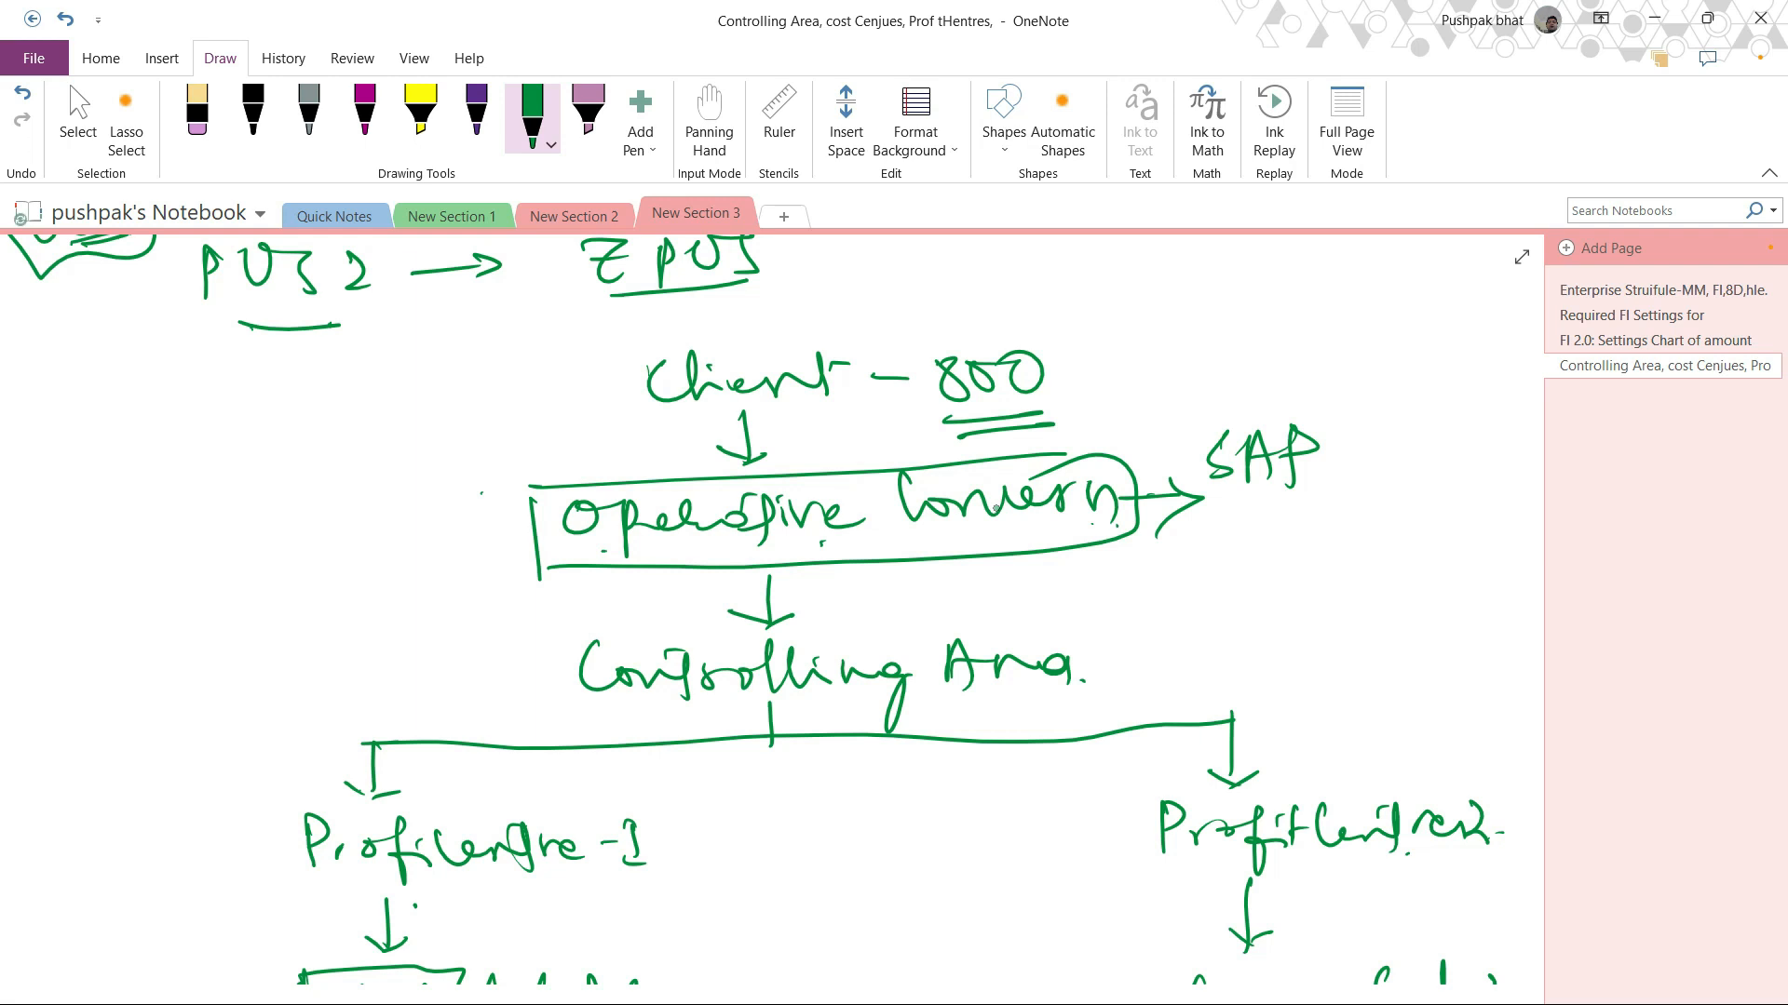
mouse_move(1252, 502)
mouse_down()
mouse_move(1257, 550)
mouse_move(1317, 522)
mouse_move(1341, 579)
mouse_move(1396, 537)
mouse_up()
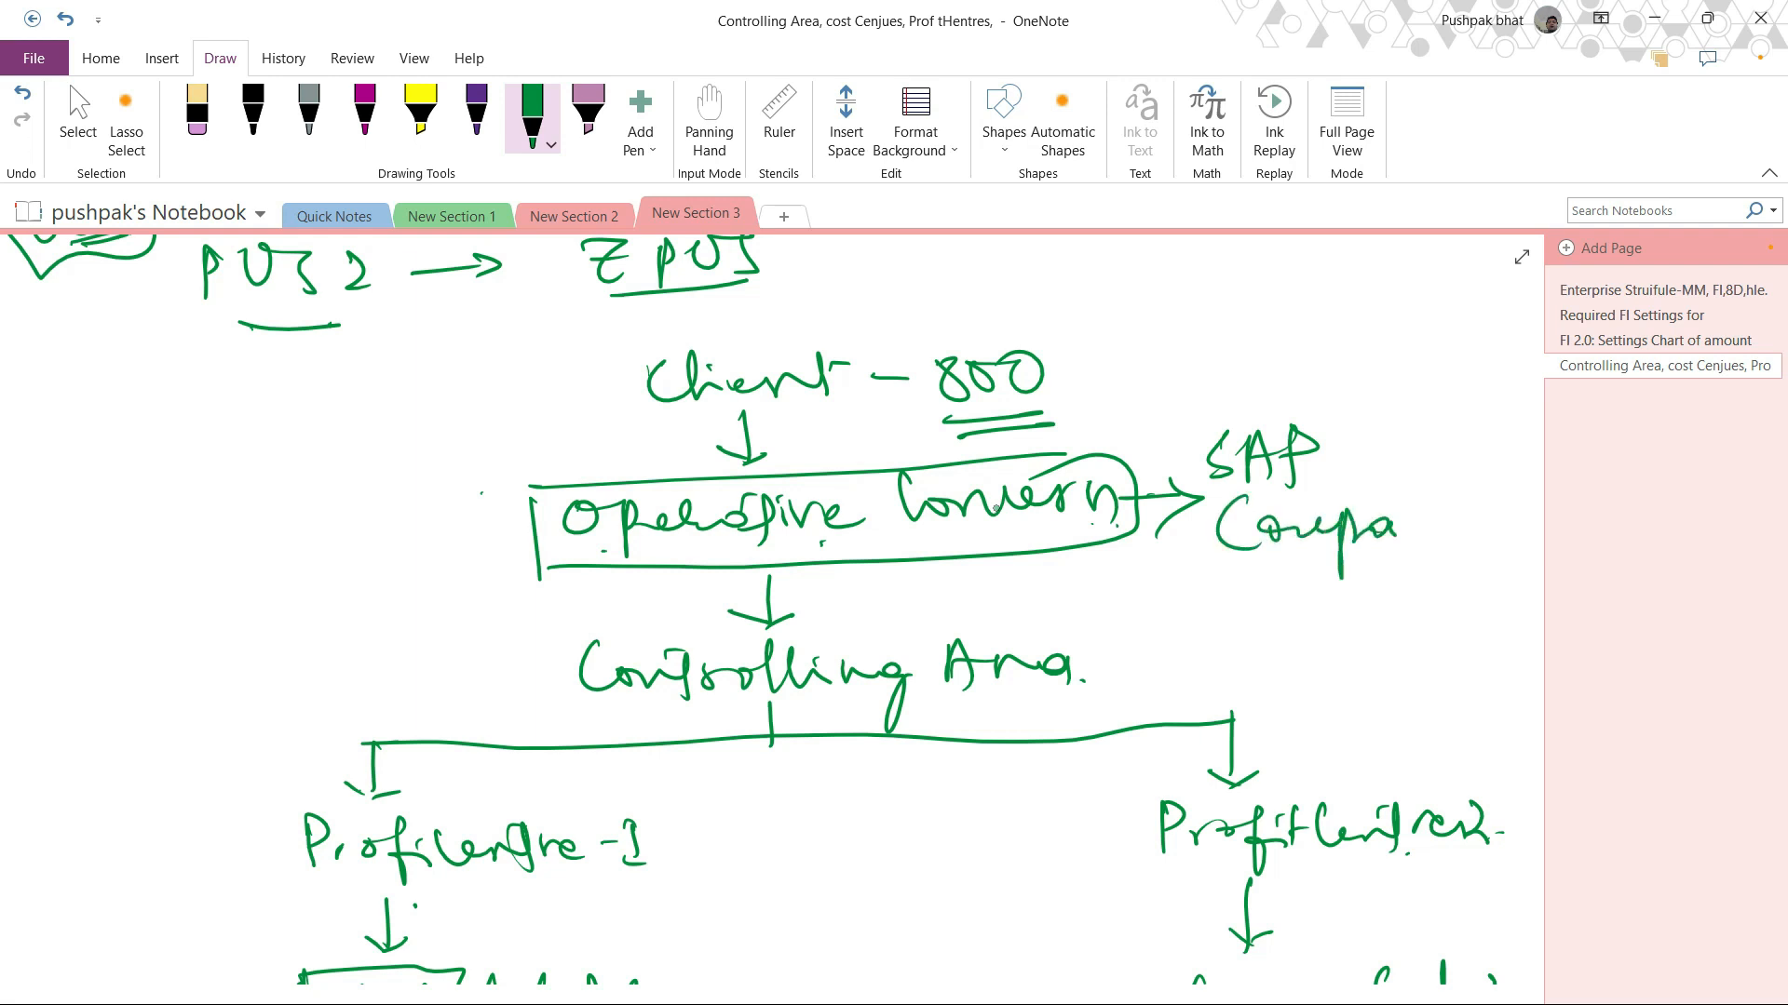
drag(1282, 572, 1372, 564)
Step: Draw a box around the SAP Copa note and a circled cross before Operative Concern
mouse_move(1238, 399)
mouse_down()
mouse_move(1315, 399)
mouse_move(1327, 574)
mouse_move(1296, 436)
mouse_up()
drag(1302, 498, 1331, 496)
drag(1268, 561, 1309, 558)
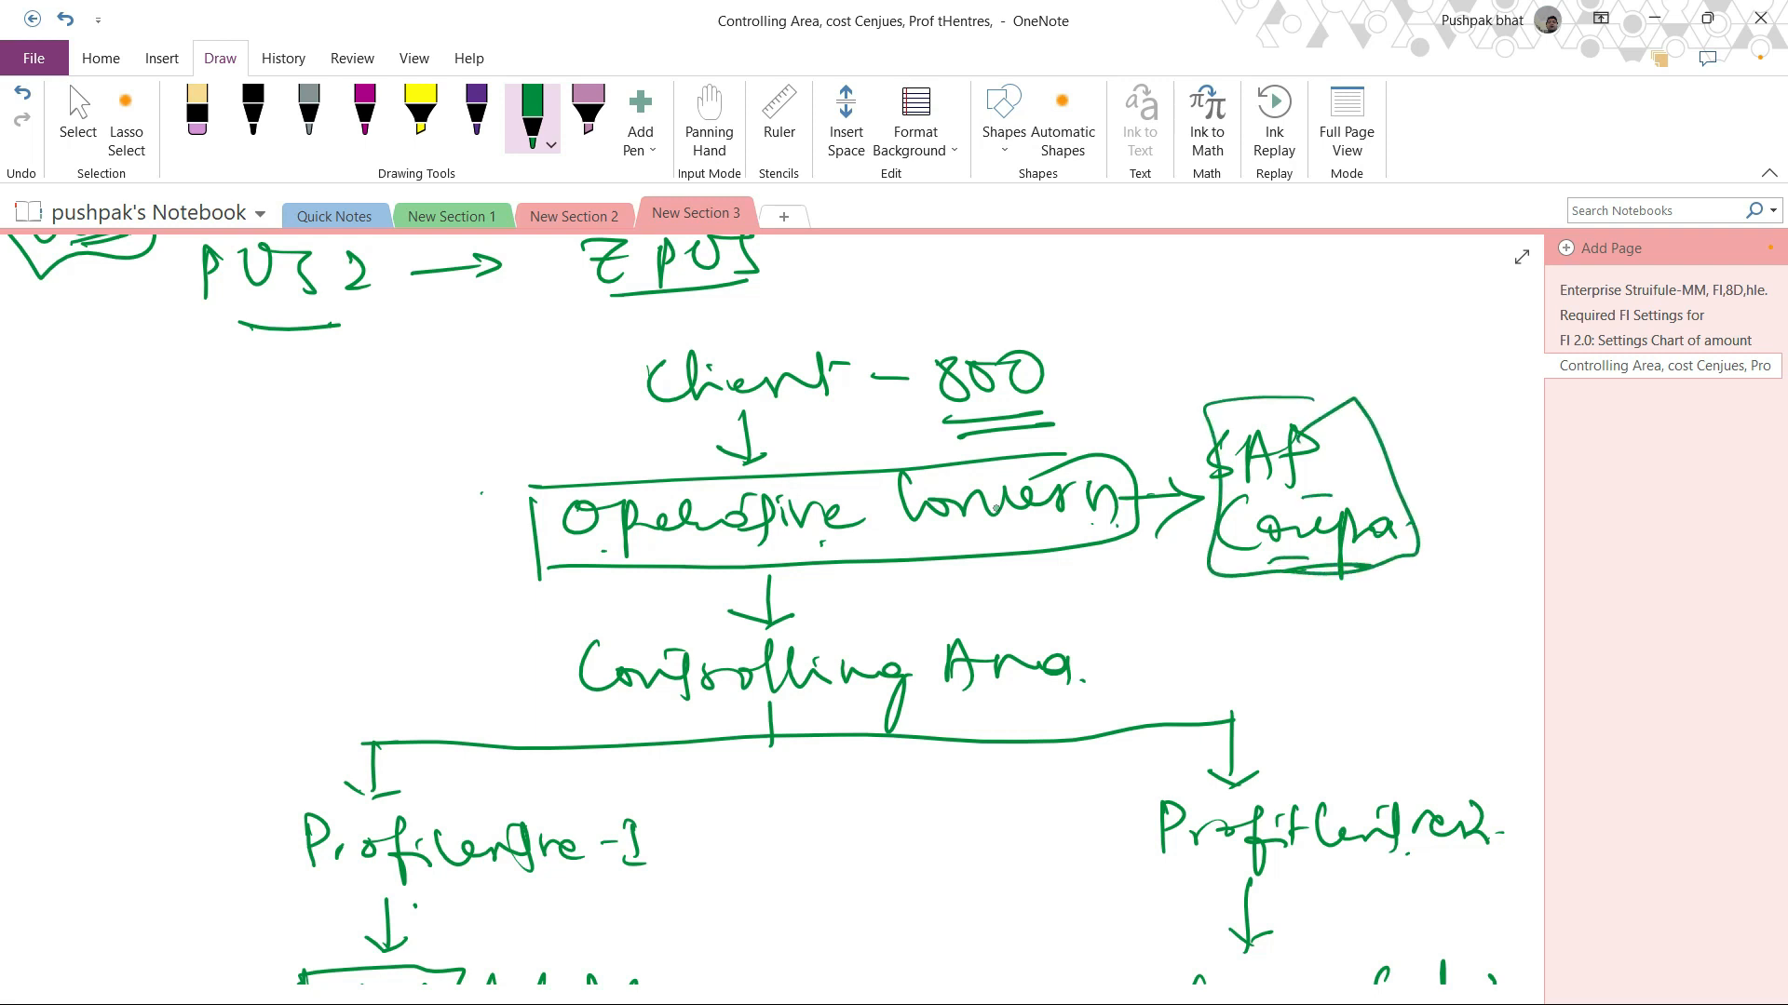
mouse_move(484, 514)
mouse_down()
mouse_move(508, 548)
mouse_move(482, 546)
mouse_up()
mouse_move(493, 496)
mouse_down()
mouse_move(461, 531)
mouse_move(495, 497)
mouse_up()
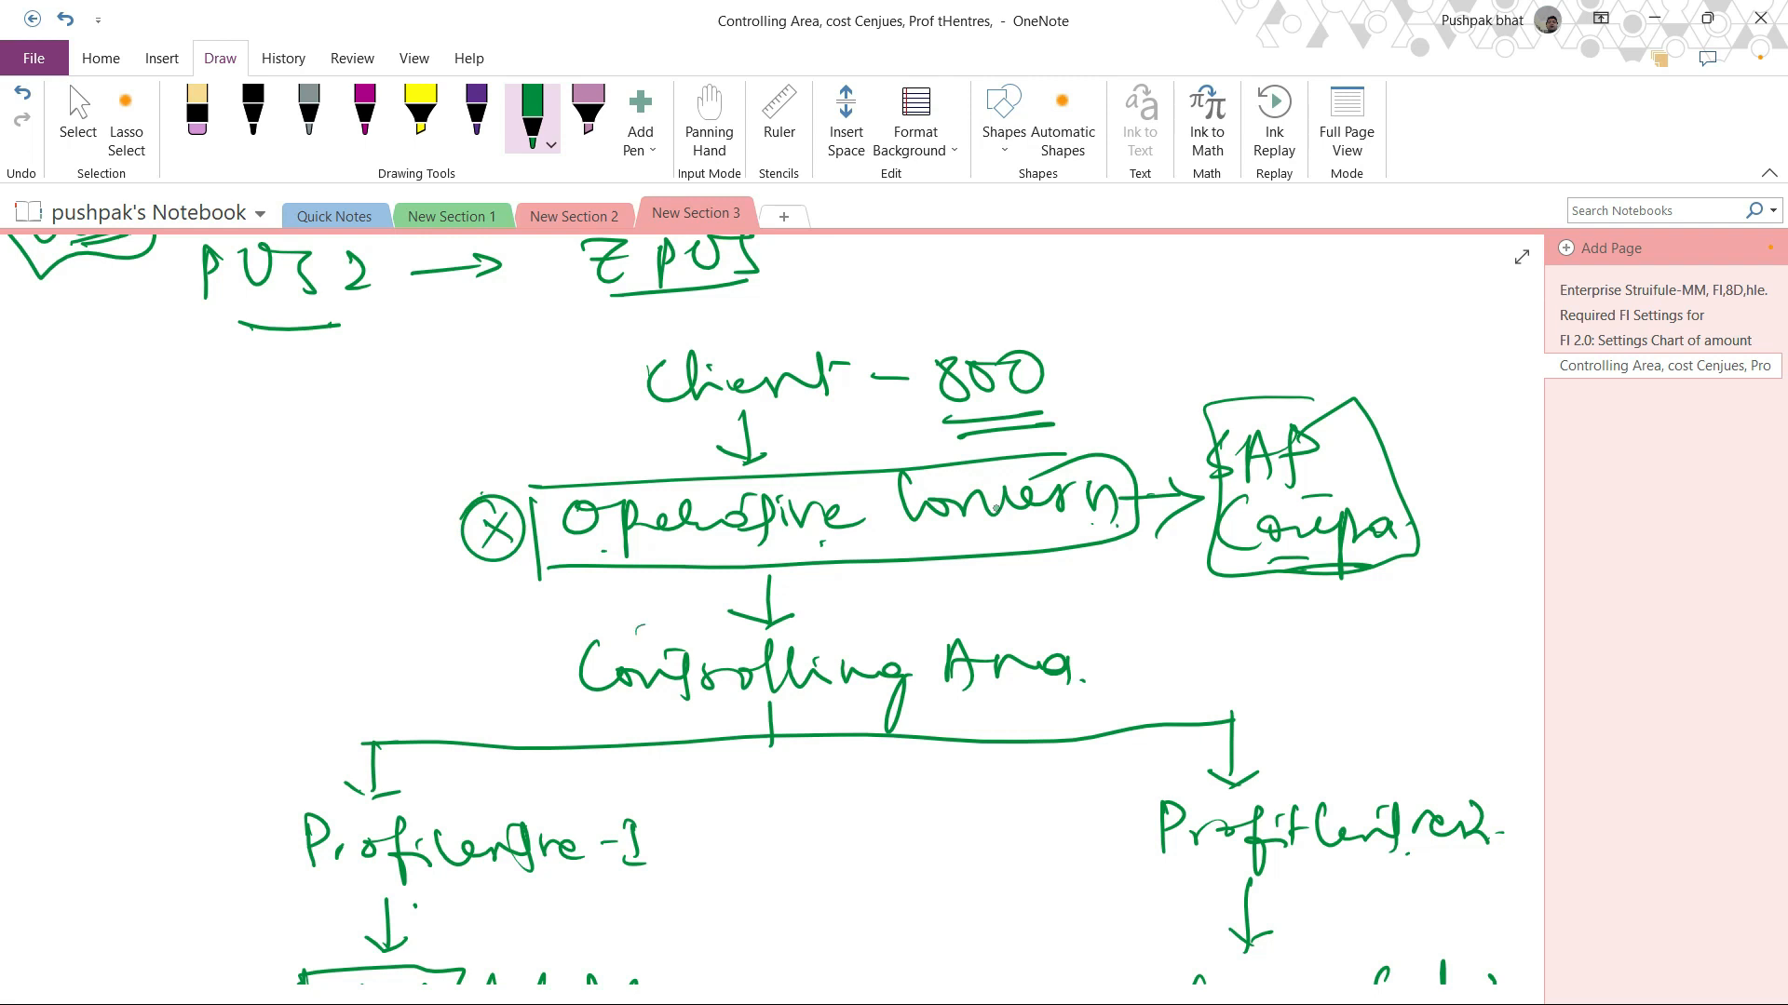
Step: Draw boxes around the Controlling Area node and both Profit Centre nodes
mouse_move(662, 627)
mouse_down()
mouse_move(623, 629)
mouse_move(596, 712)
mouse_move(885, 678)
mouse_move(827, 620)
mouse_move(1073, 668)
mouse_move(847, 698)
mouse_up()
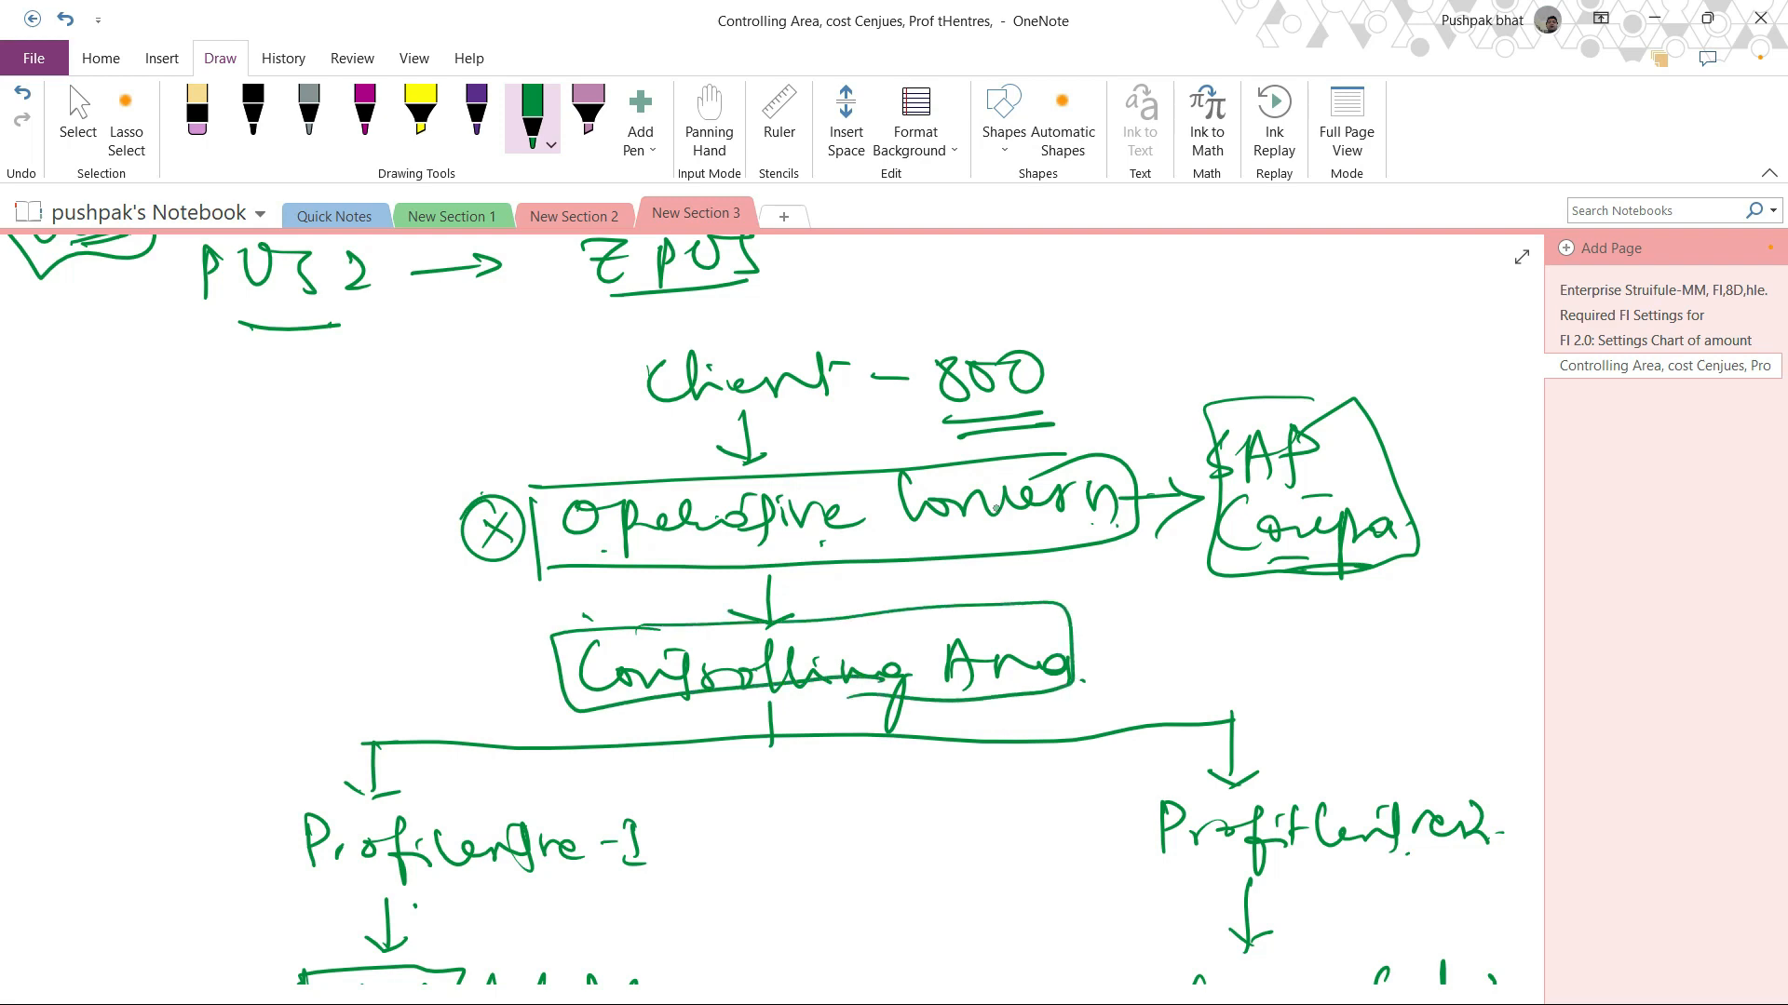
scroll(995, 509, down, 5)
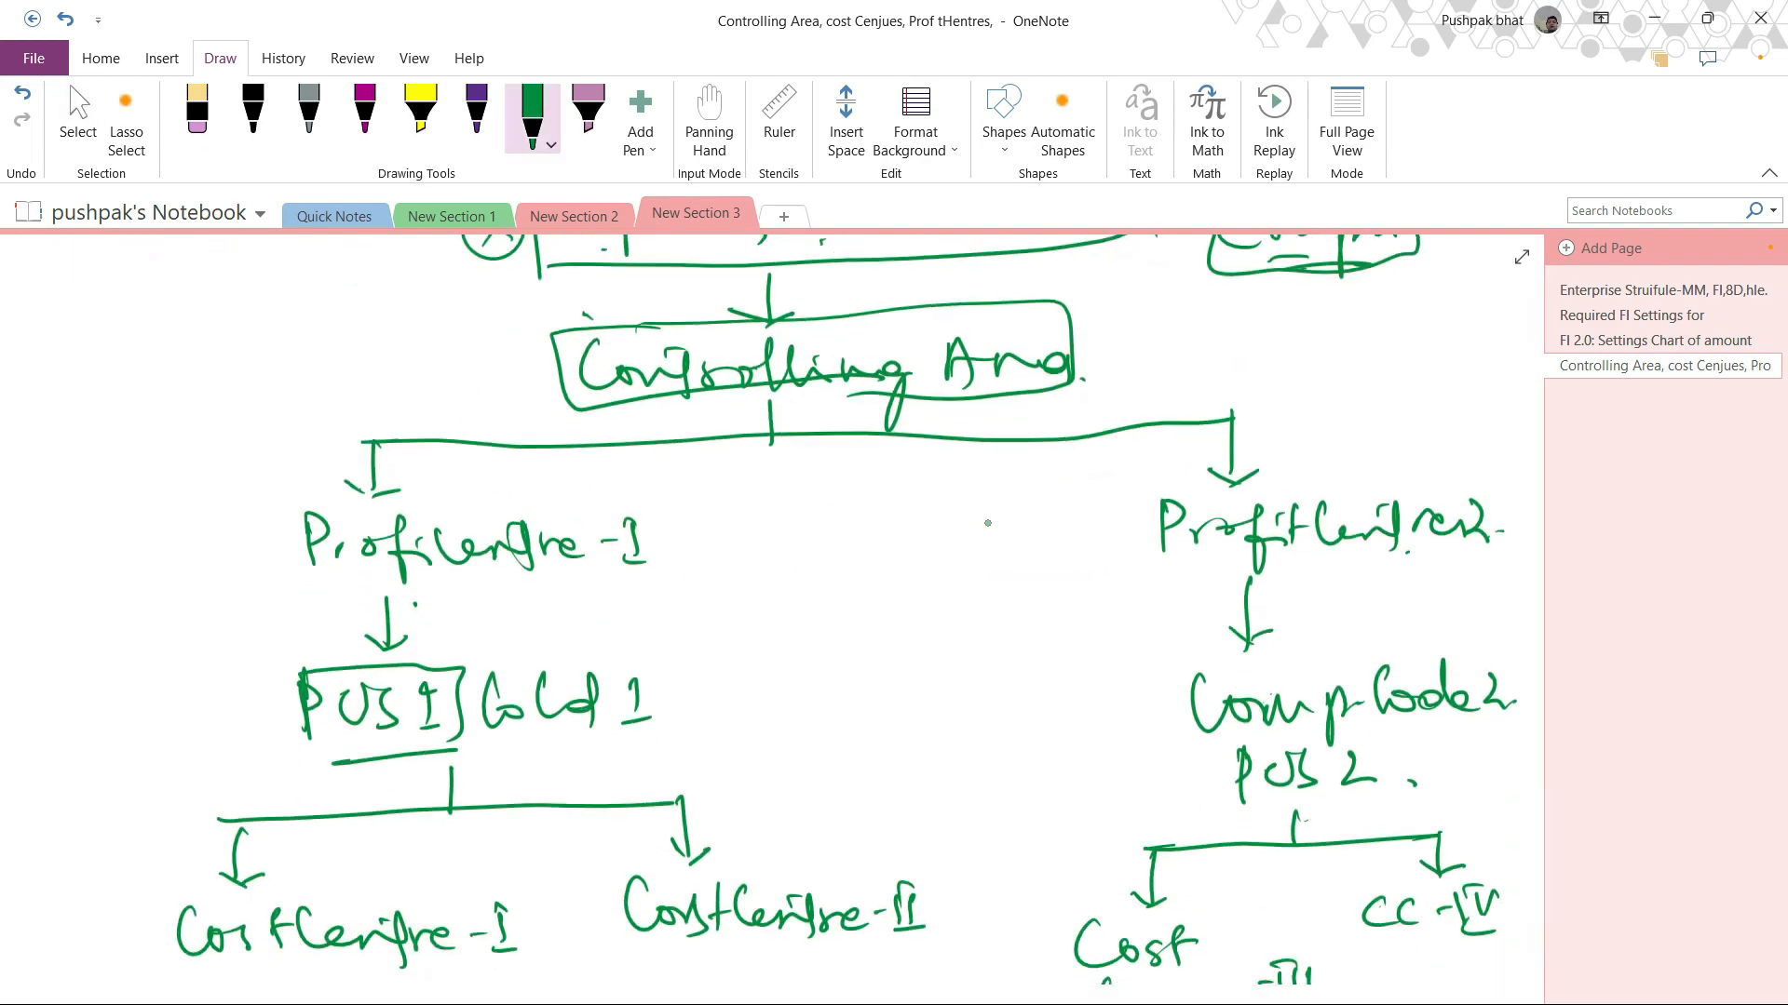
mouse_move(298, 488)
mouse_down()
mouse_move(588, 487)
mouse_move(386, 597)
mouse_move(605, 477)
mouse_up()
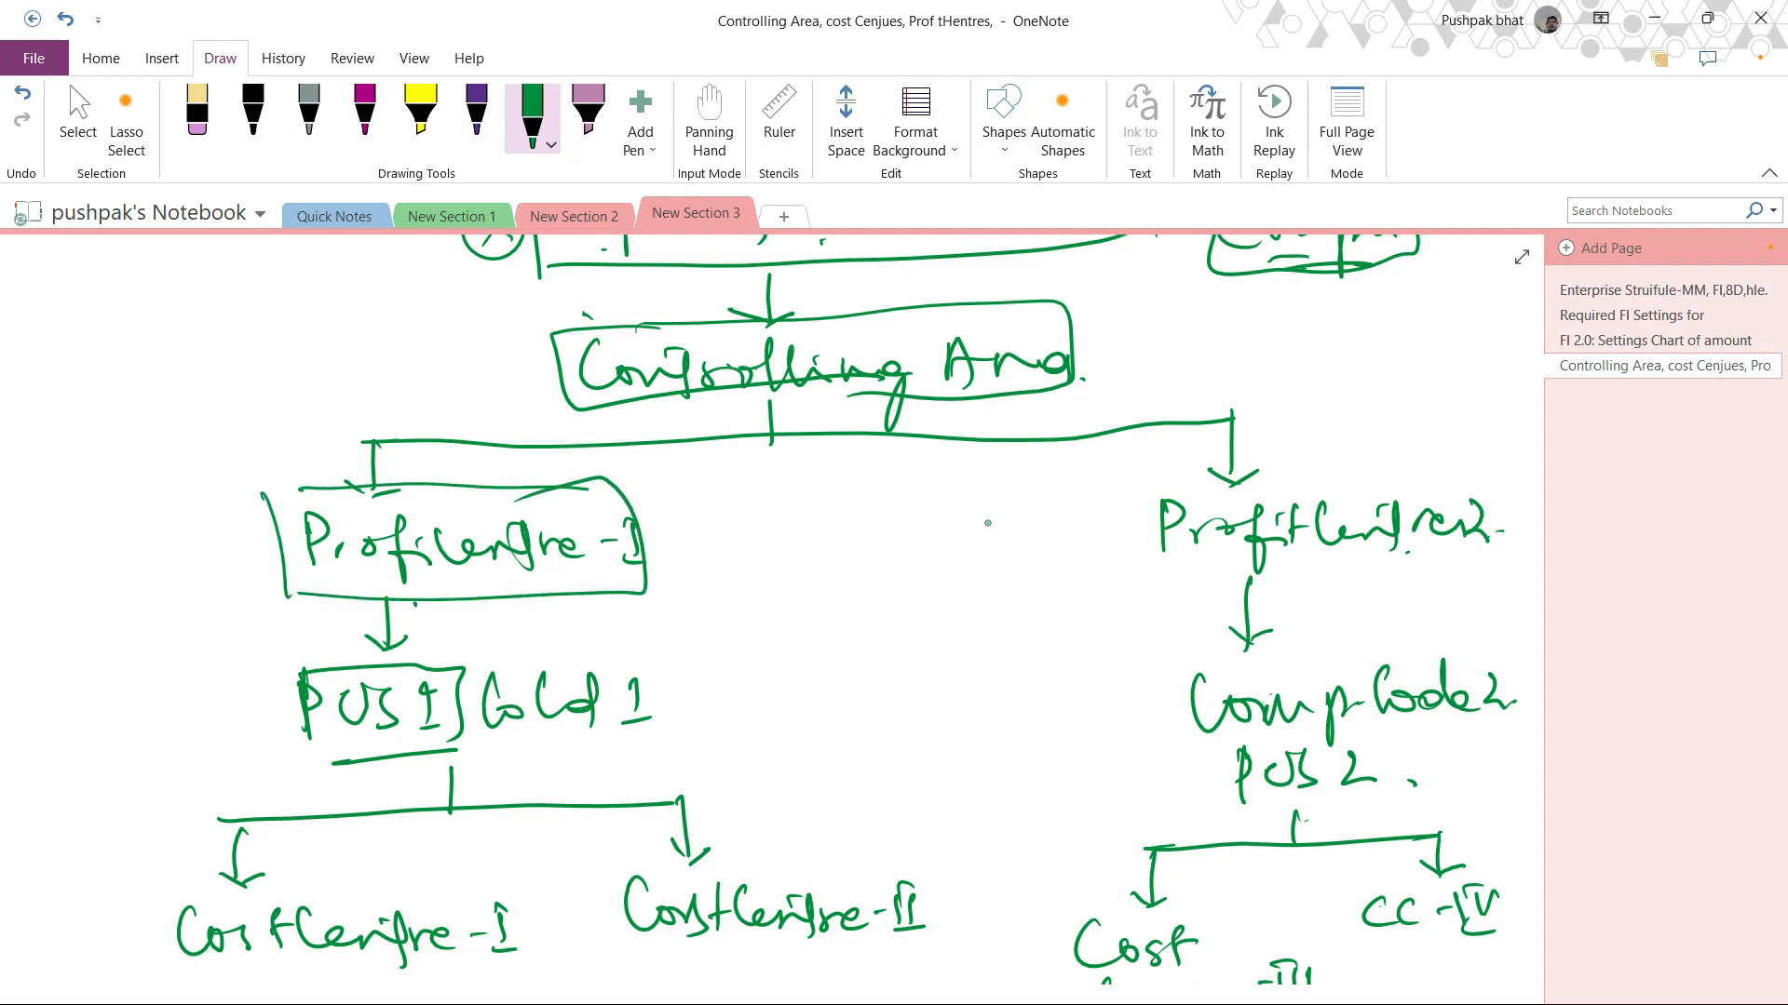
mouse_move(1131, 494)
mouse_down()
mouse_move(1385, 480)
mouse_move(1111, 579)
mouse_move(1480, 551)
mouse_move(1324, 484)
mouse_up()
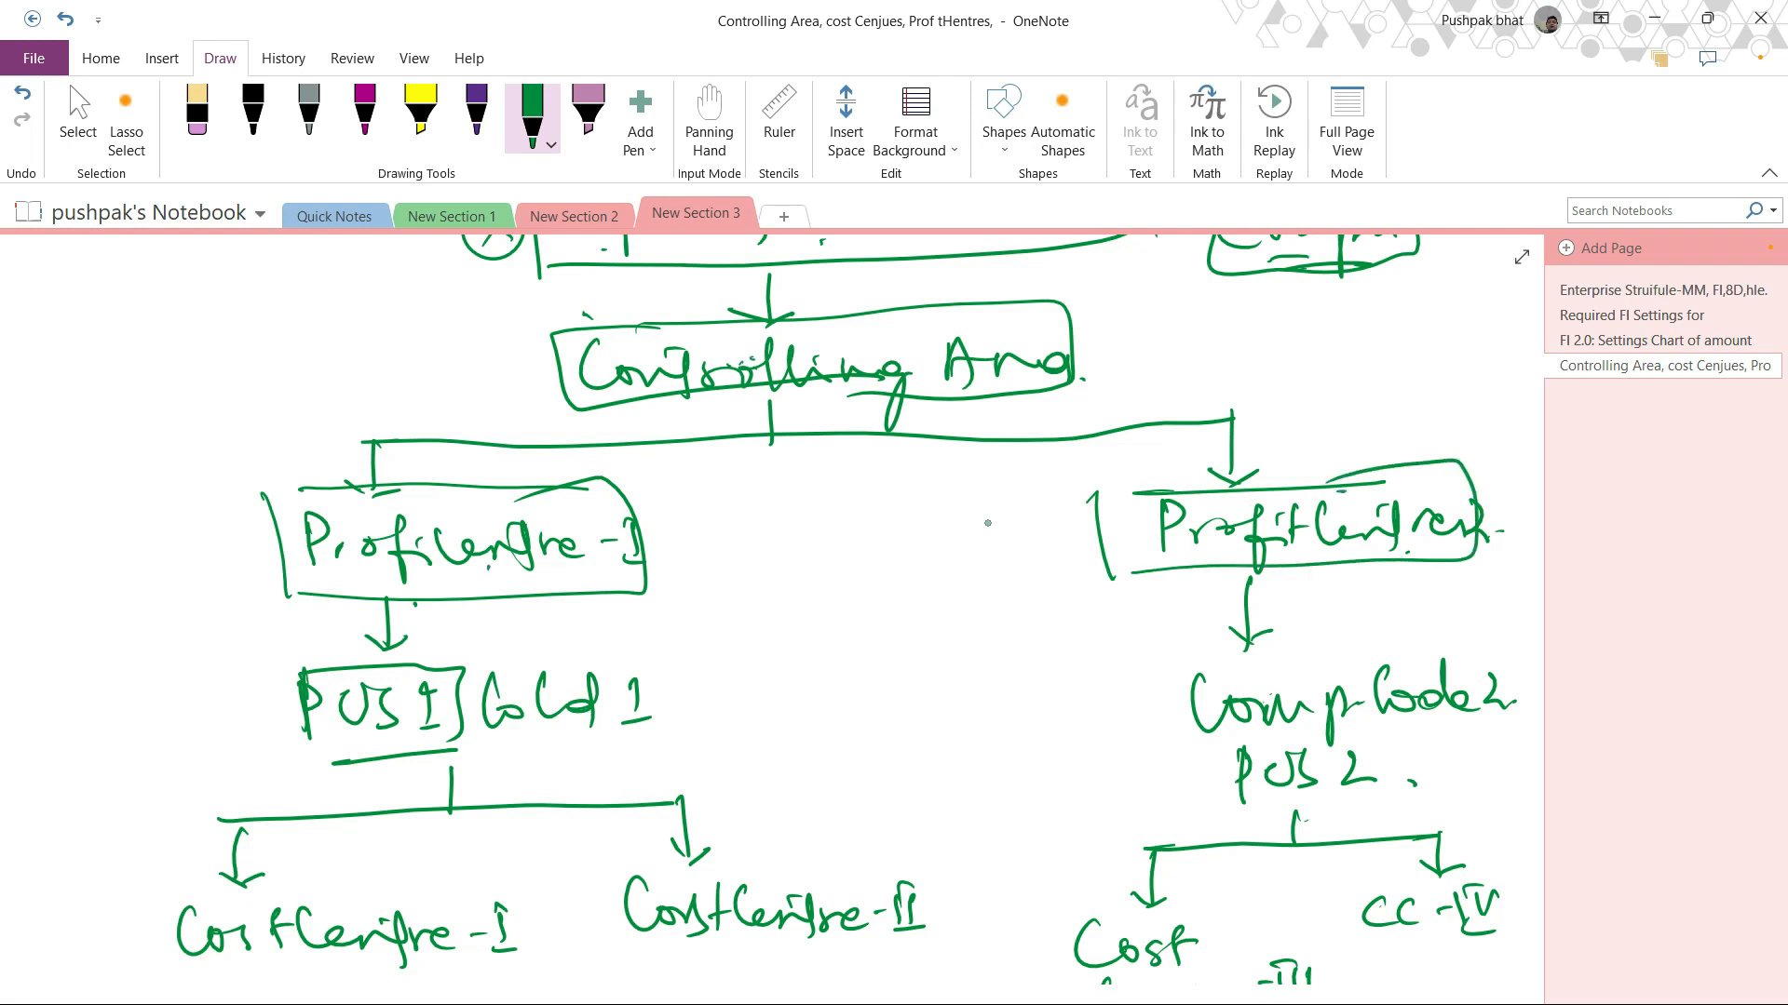
Step: Underline CoCd 1, Code 2 and Cost Centre-I, then leave the pen tool
drag(500, 746, 653, 742)
drag(1380, 735, 1444, 732)
drag(248, 968, 374, 965)
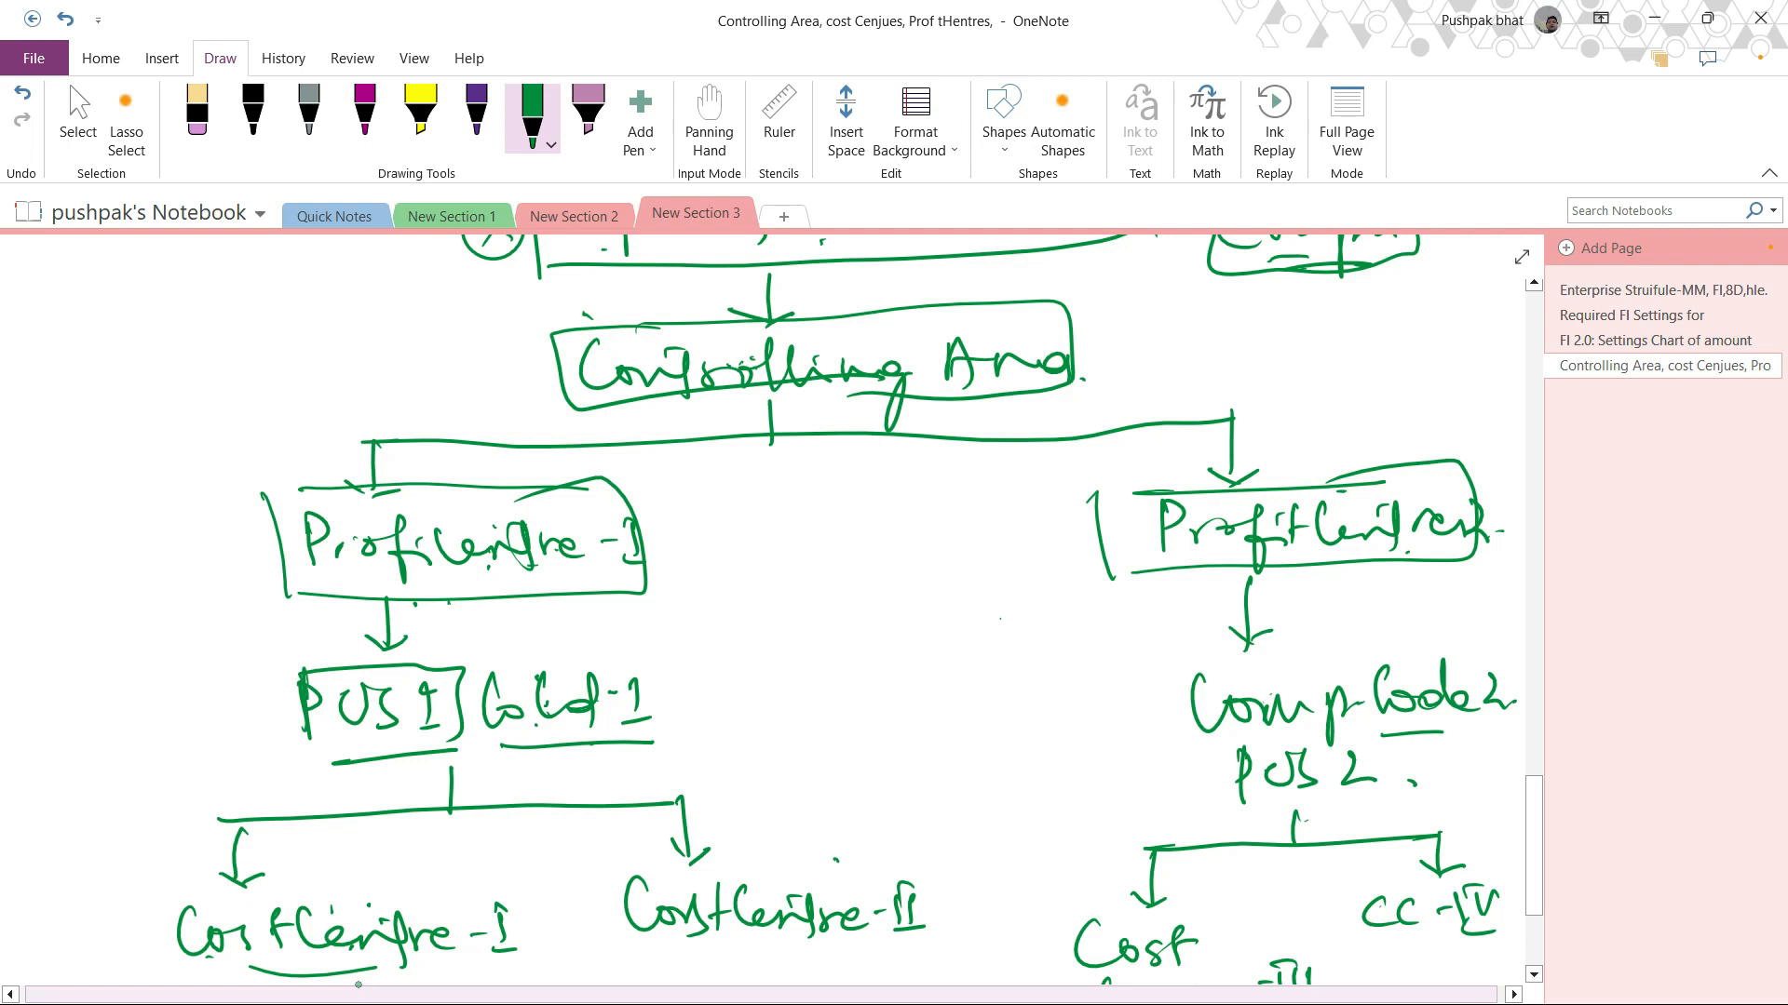
scroll(124, 897, down, 5)
key(Escape)
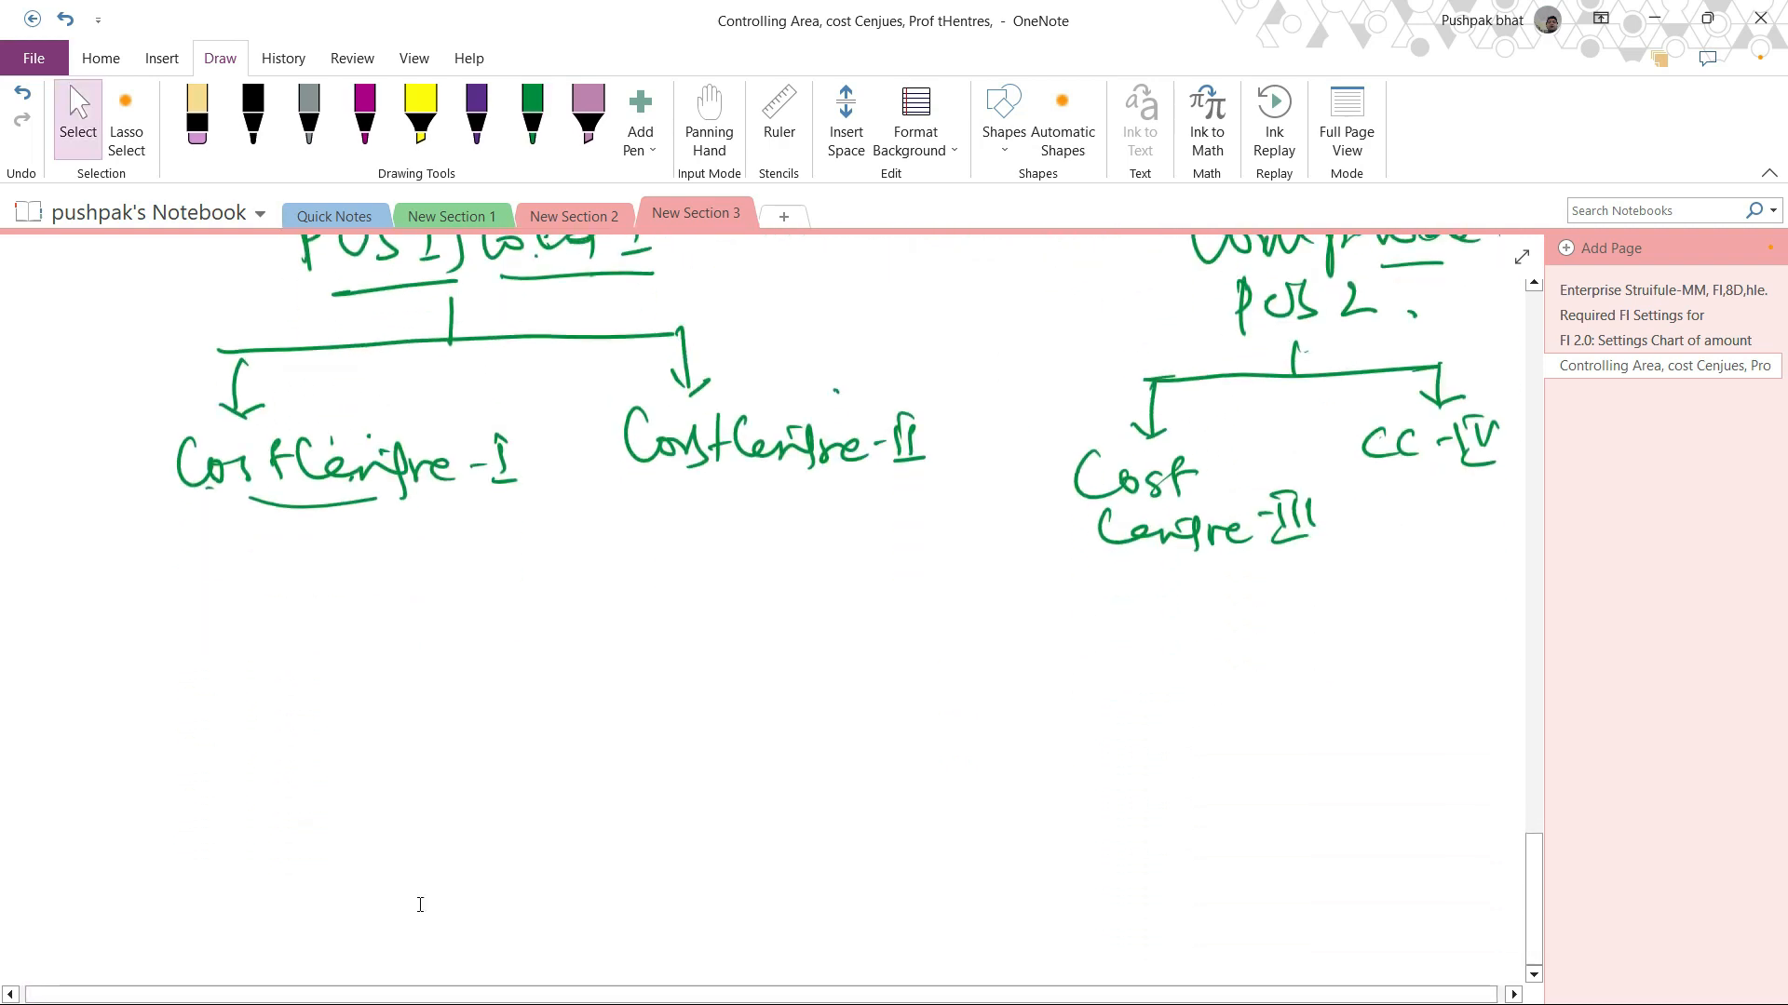
scroll(419, 905, up, 5)
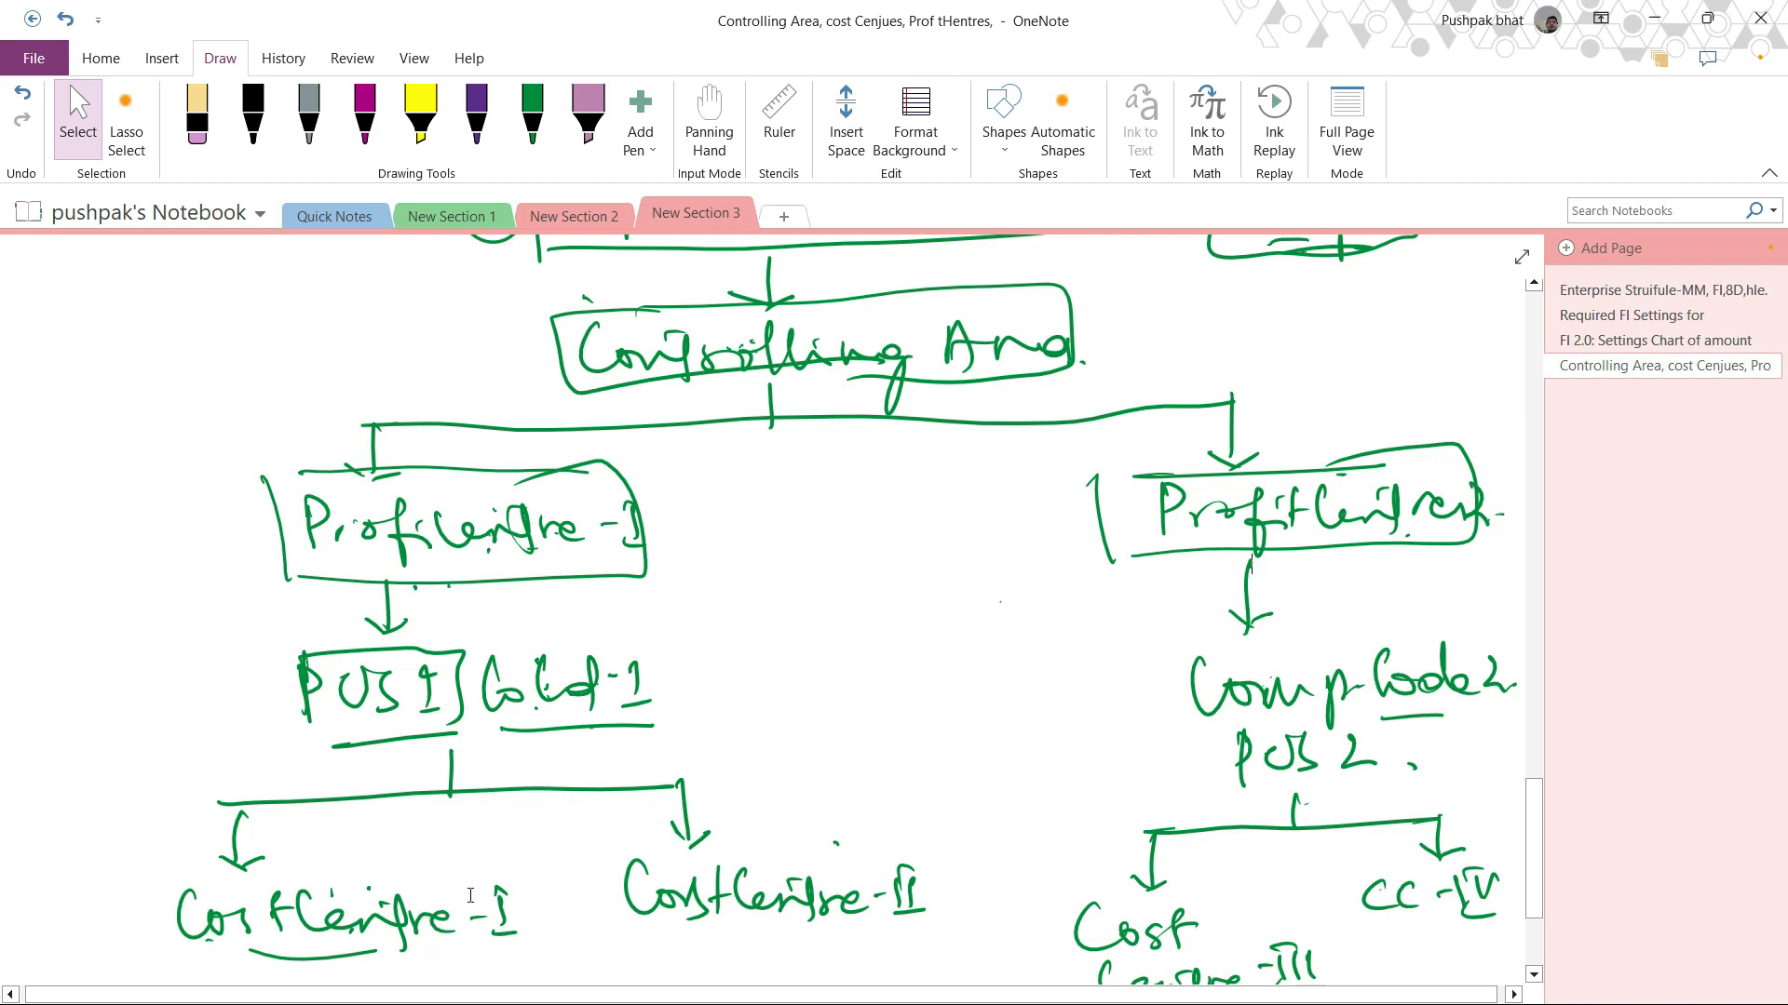
scroll(496, 897, down, 2)
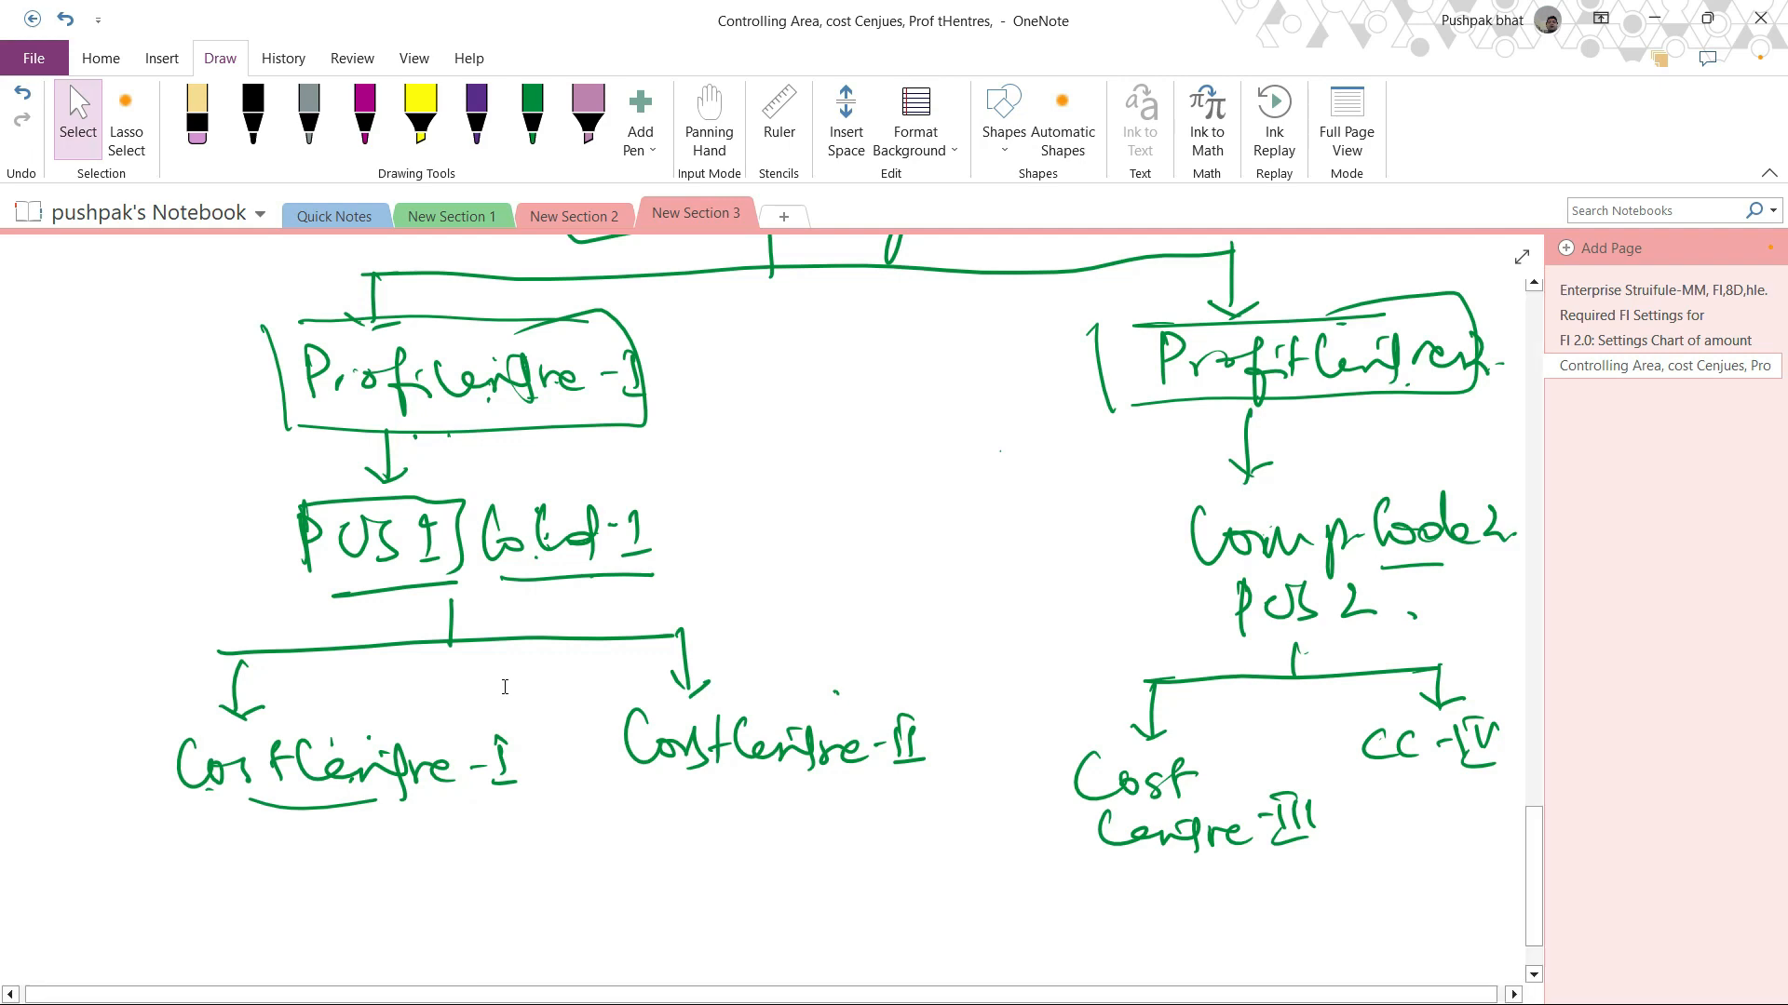
click(1654, 18)
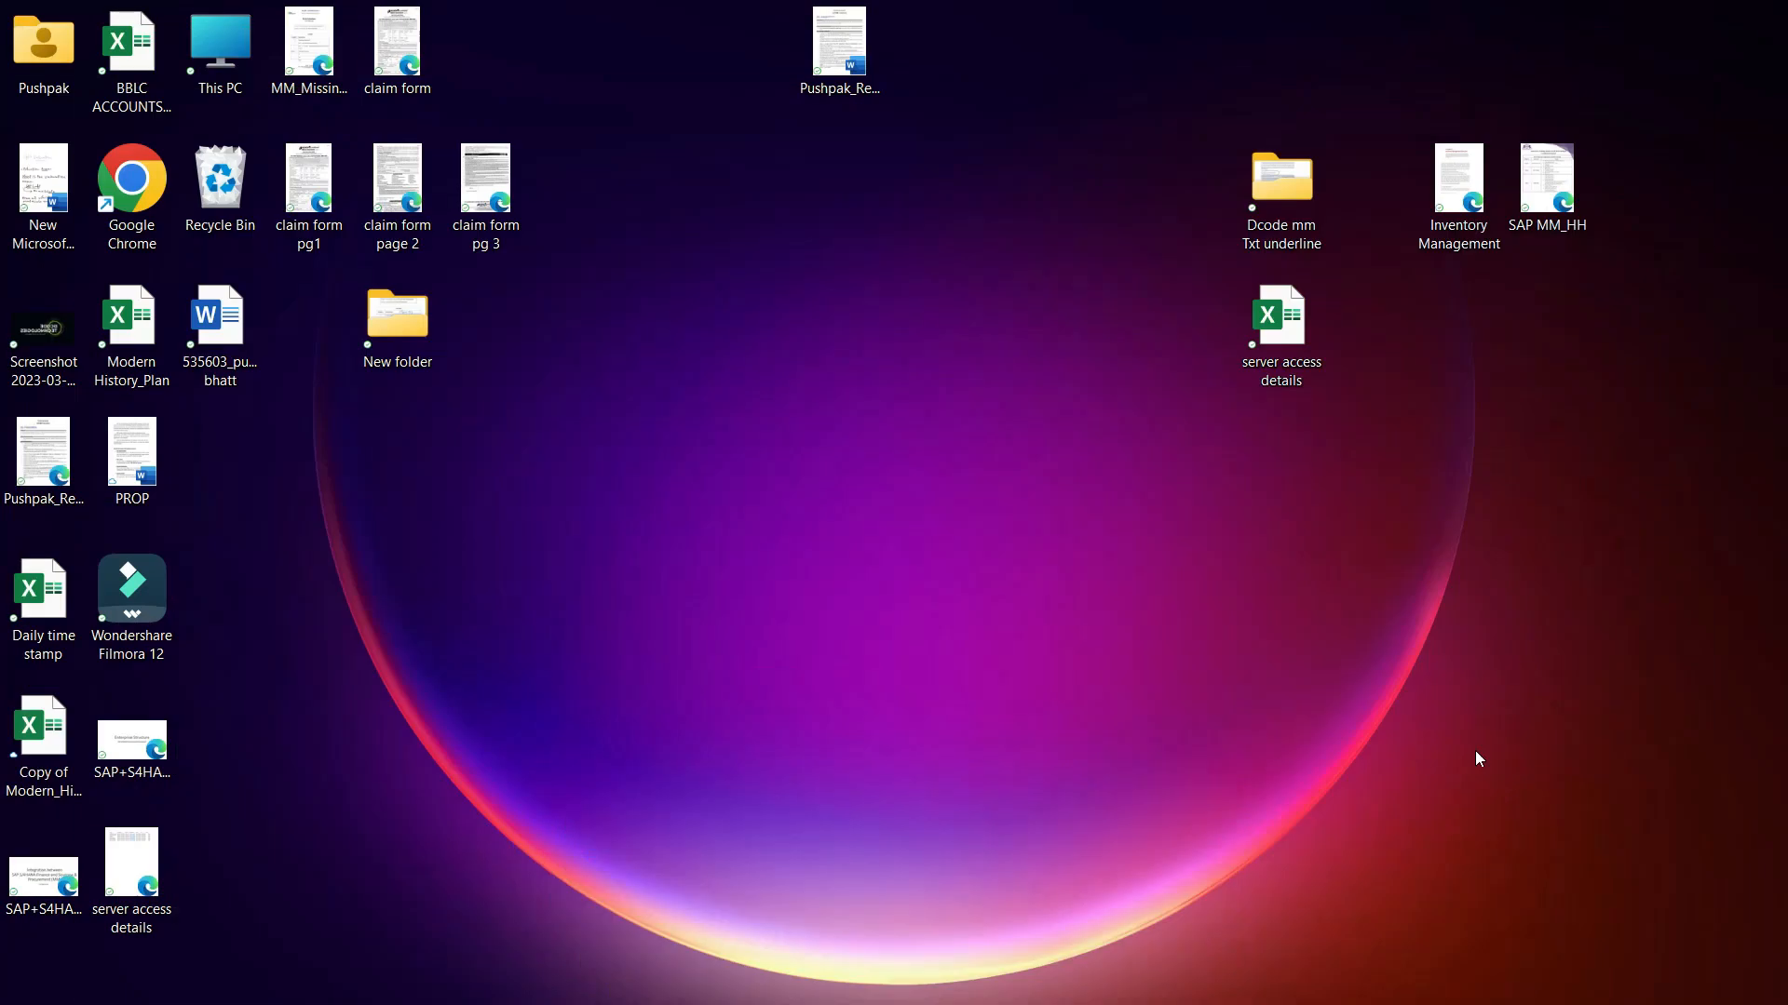
right_click(1115, 981)
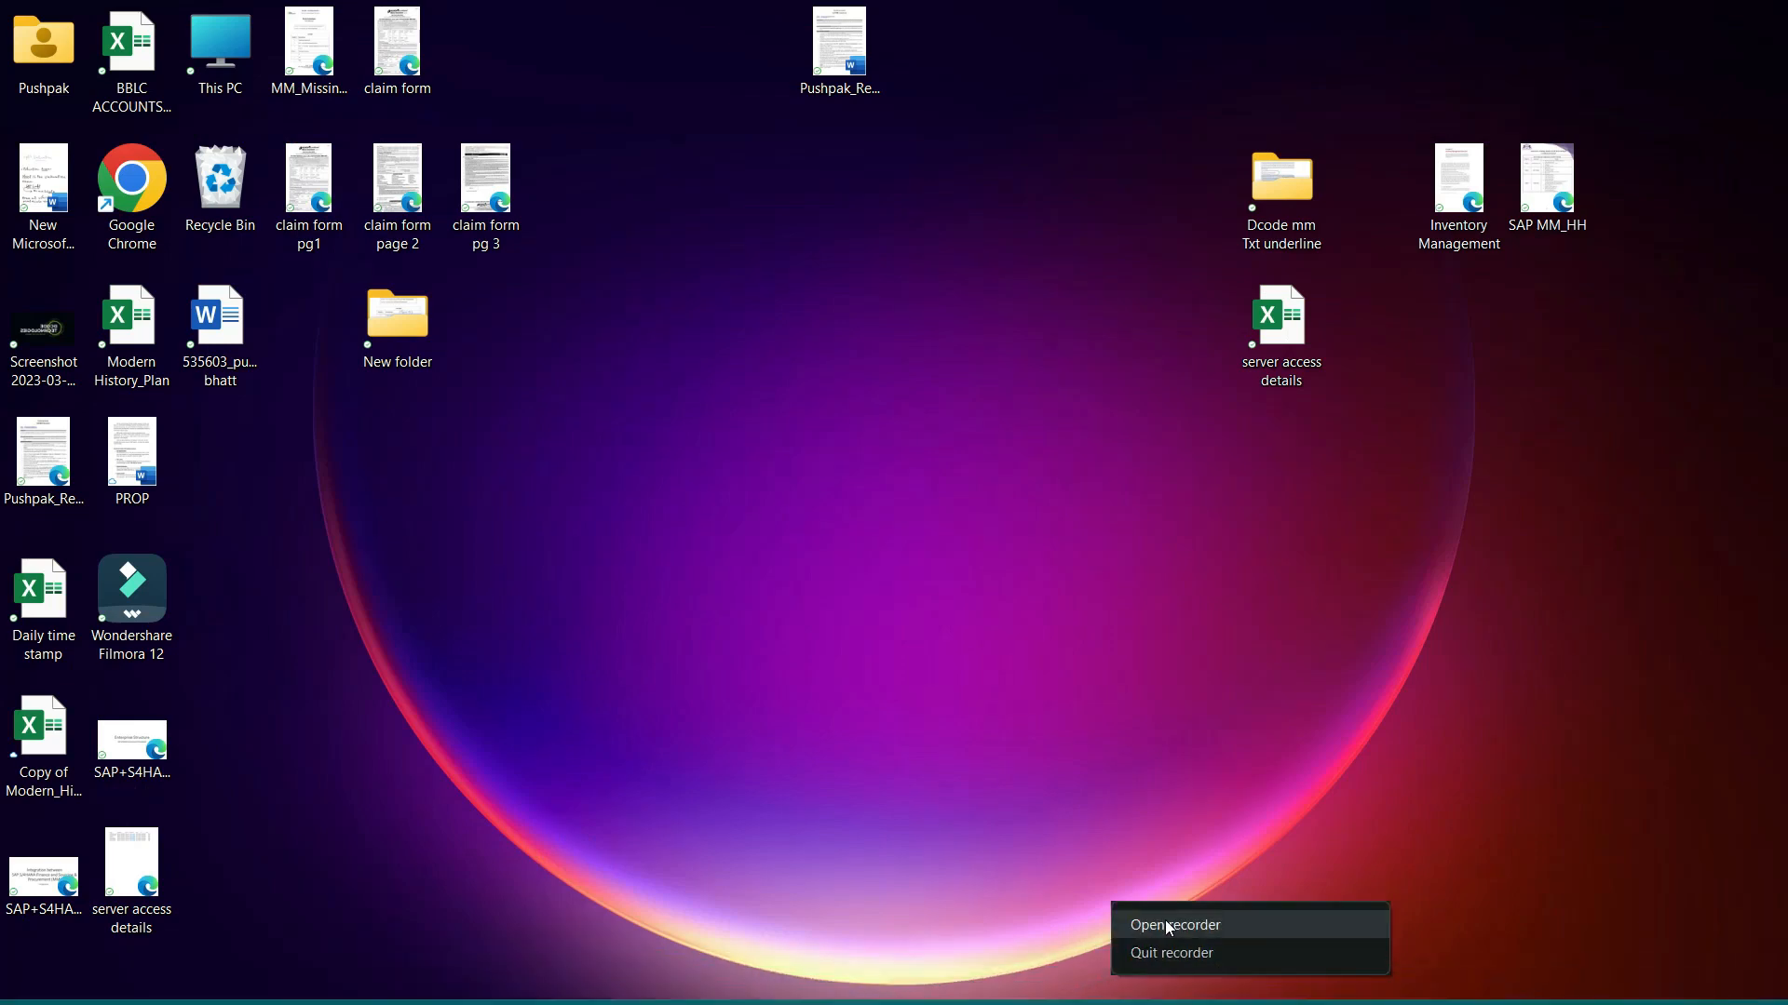
click(1134, 925)
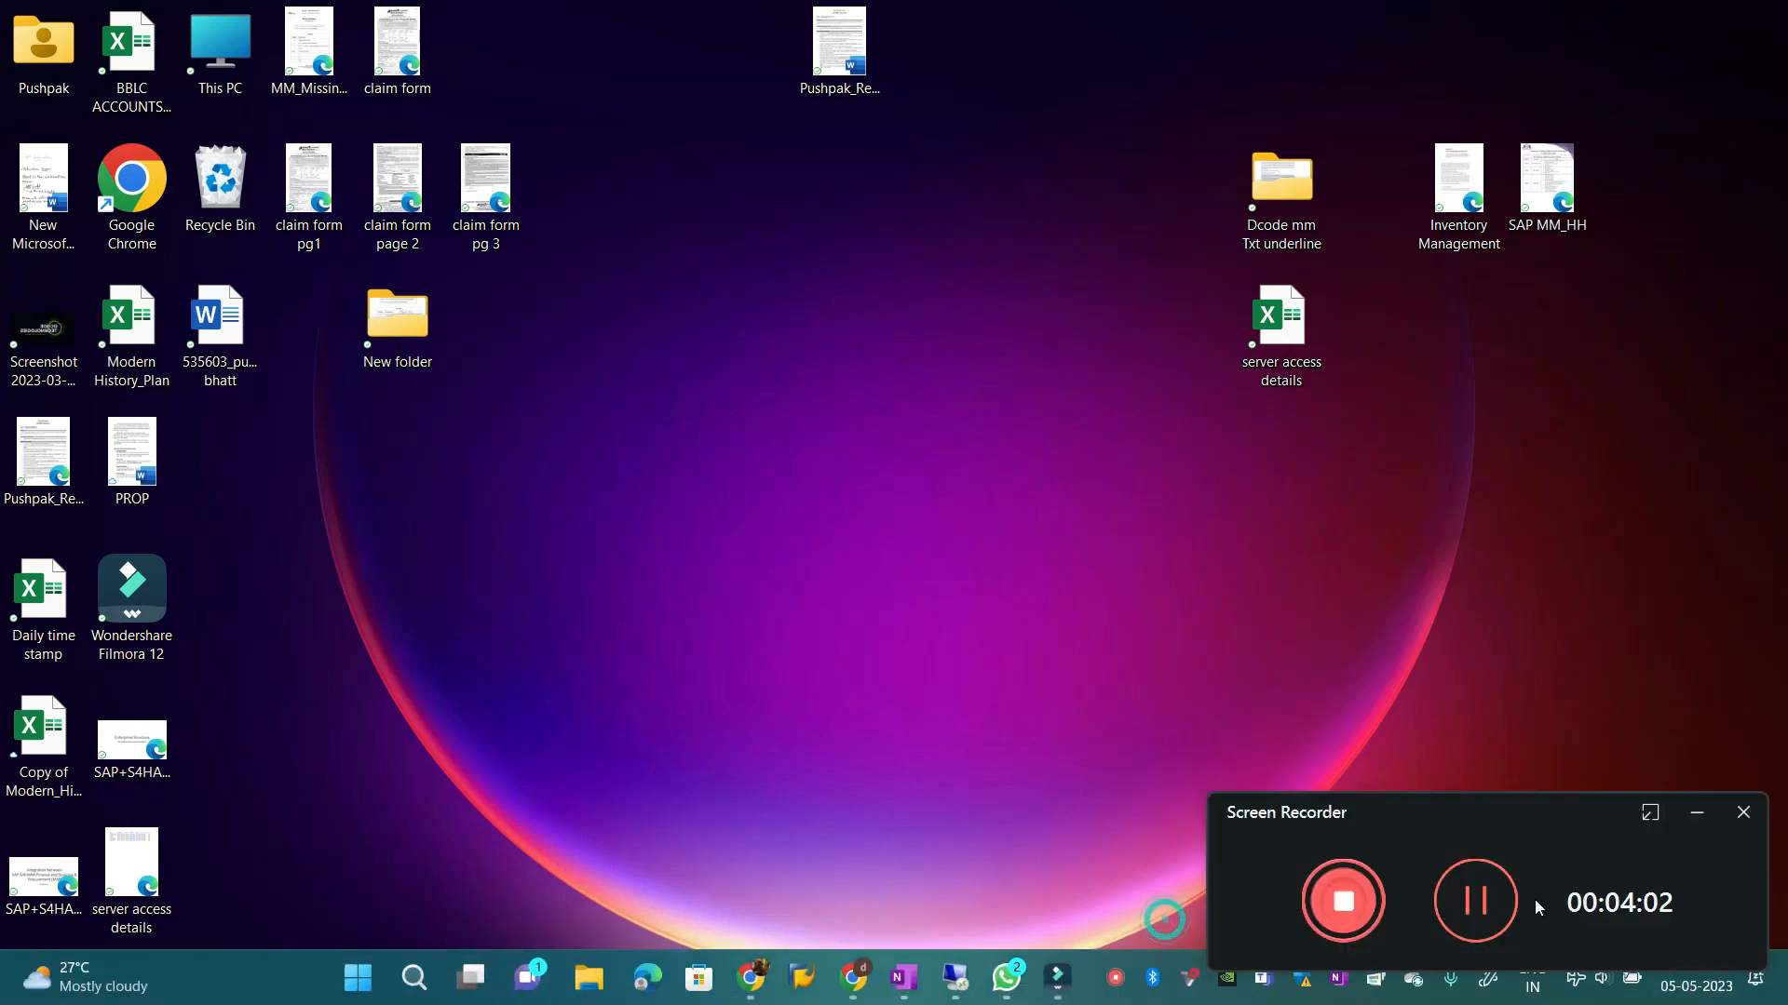
click(1472, 898)
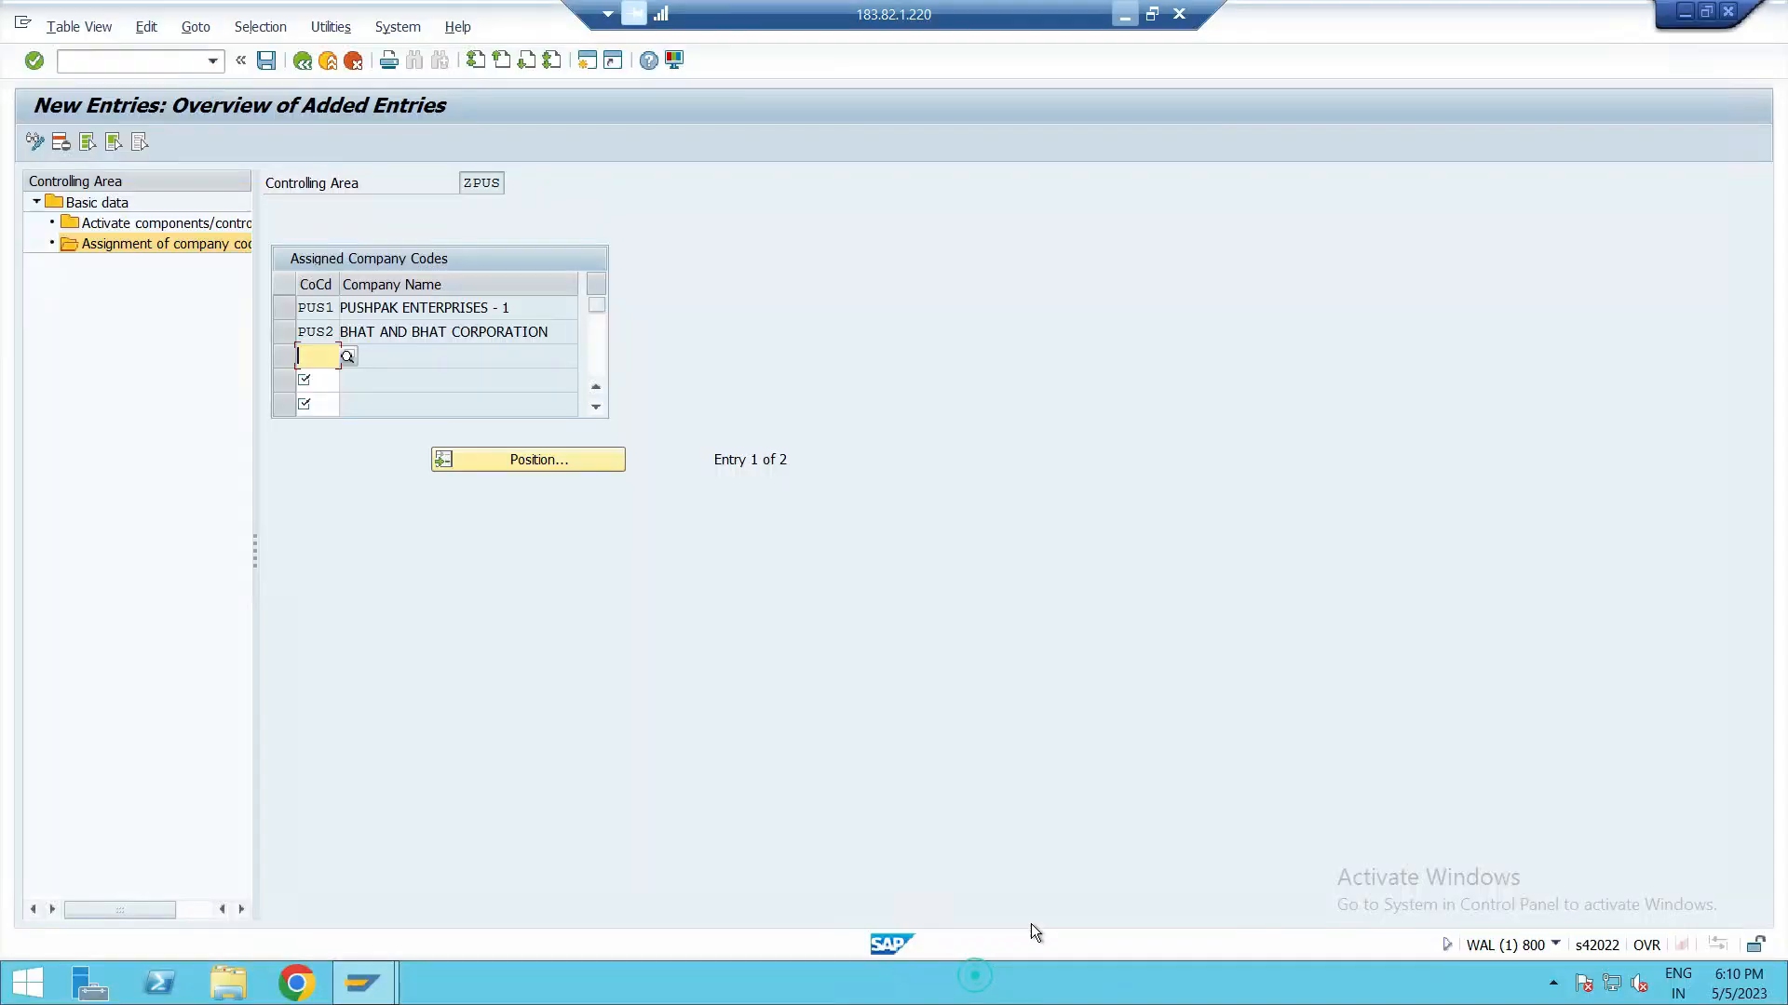
Step: Save the company code assignments for controlling area ZPUS and close the message log
click(130, 58)
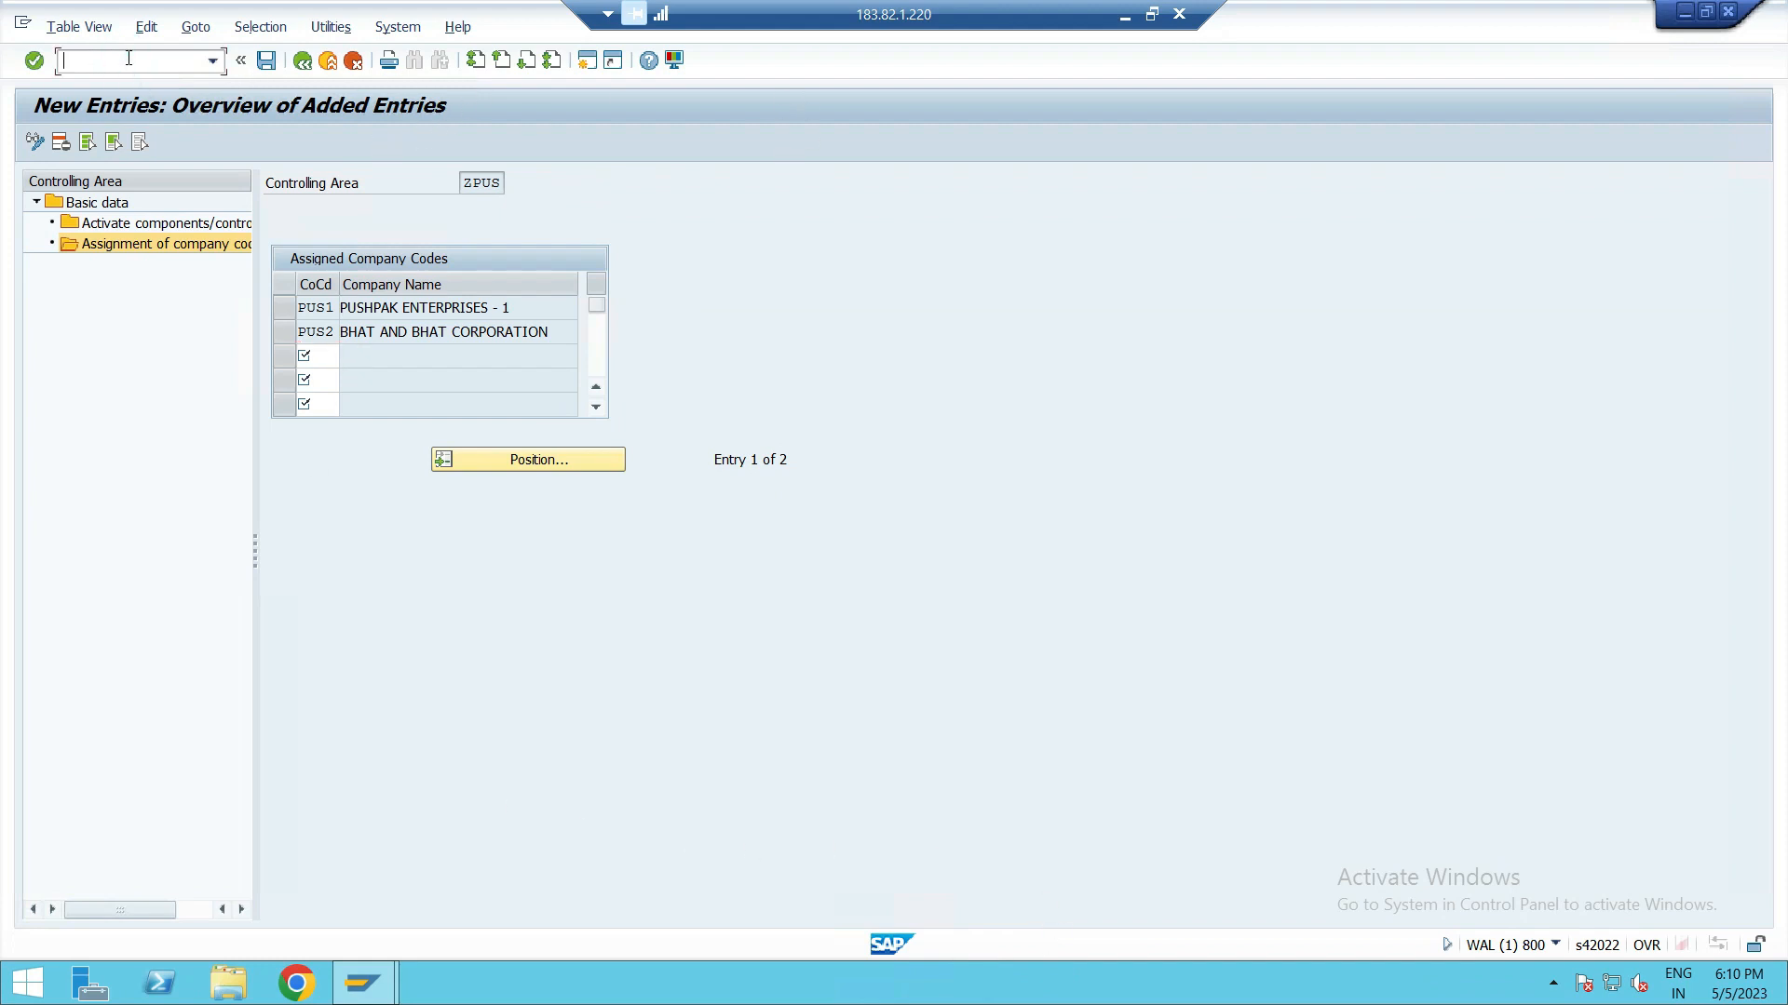
click(268, 60)
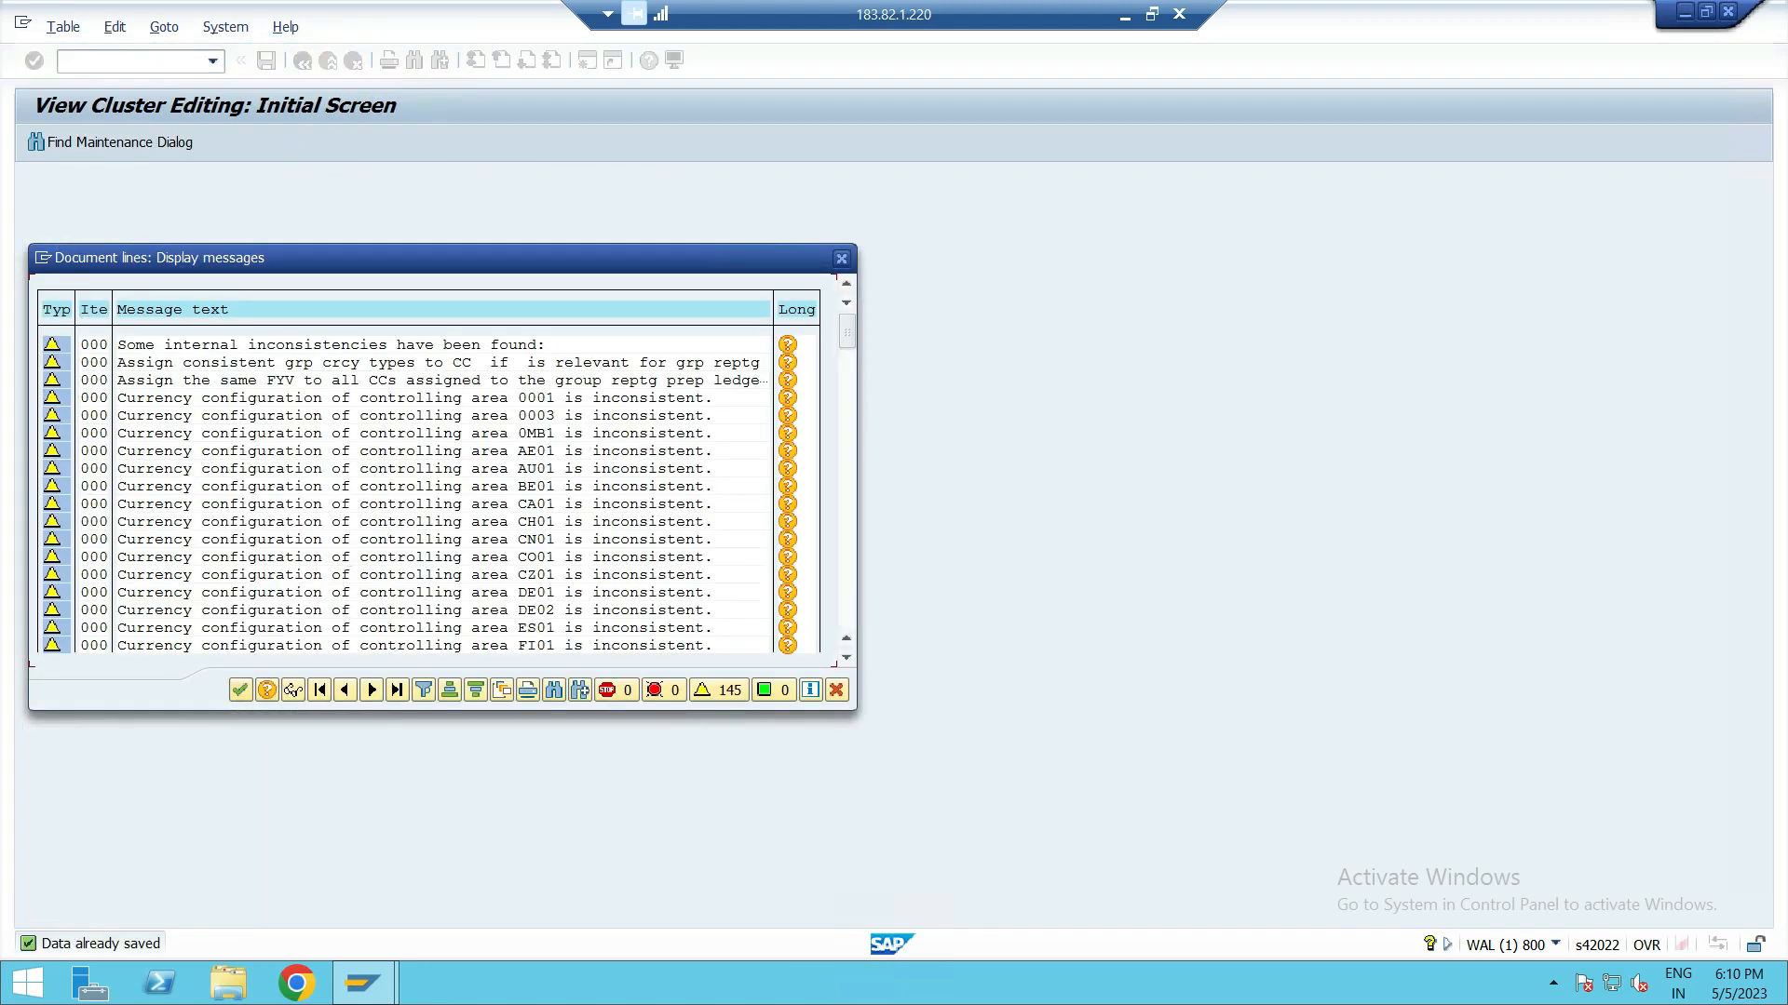
click(233, 697)
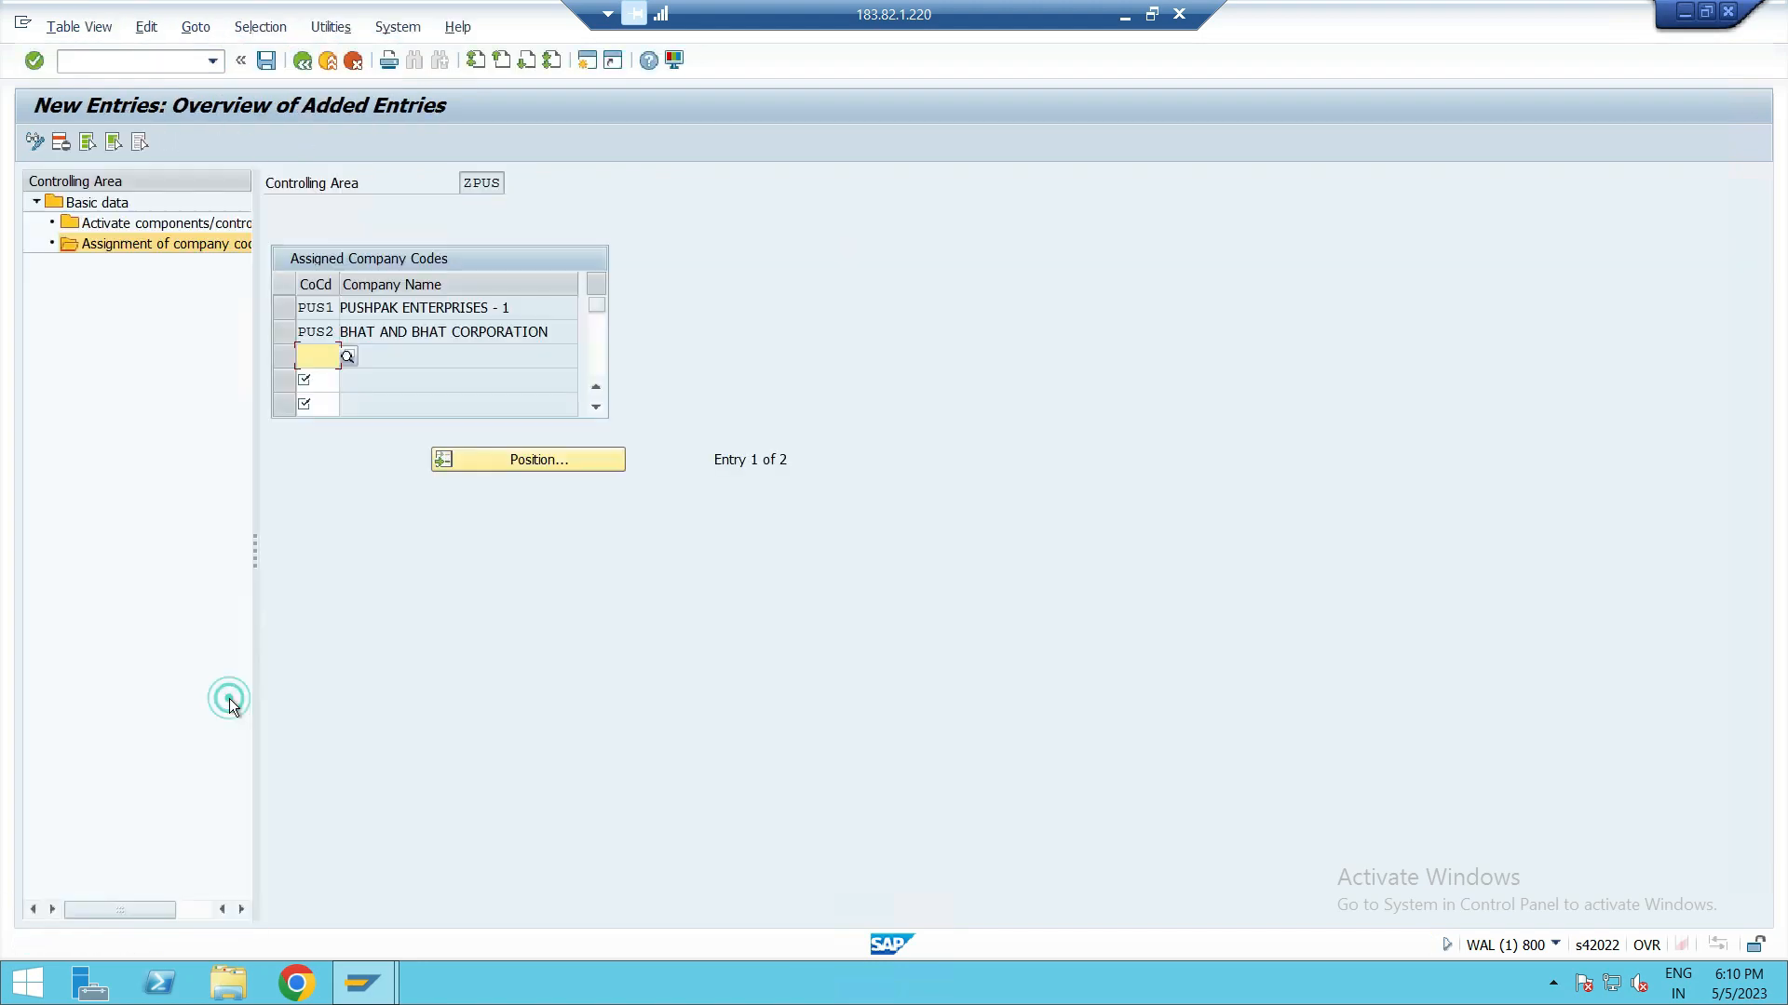
Step: Leave the current transaction and open the SPRO customizing transaction
click(170, 69)
text(/n)
key(Return)
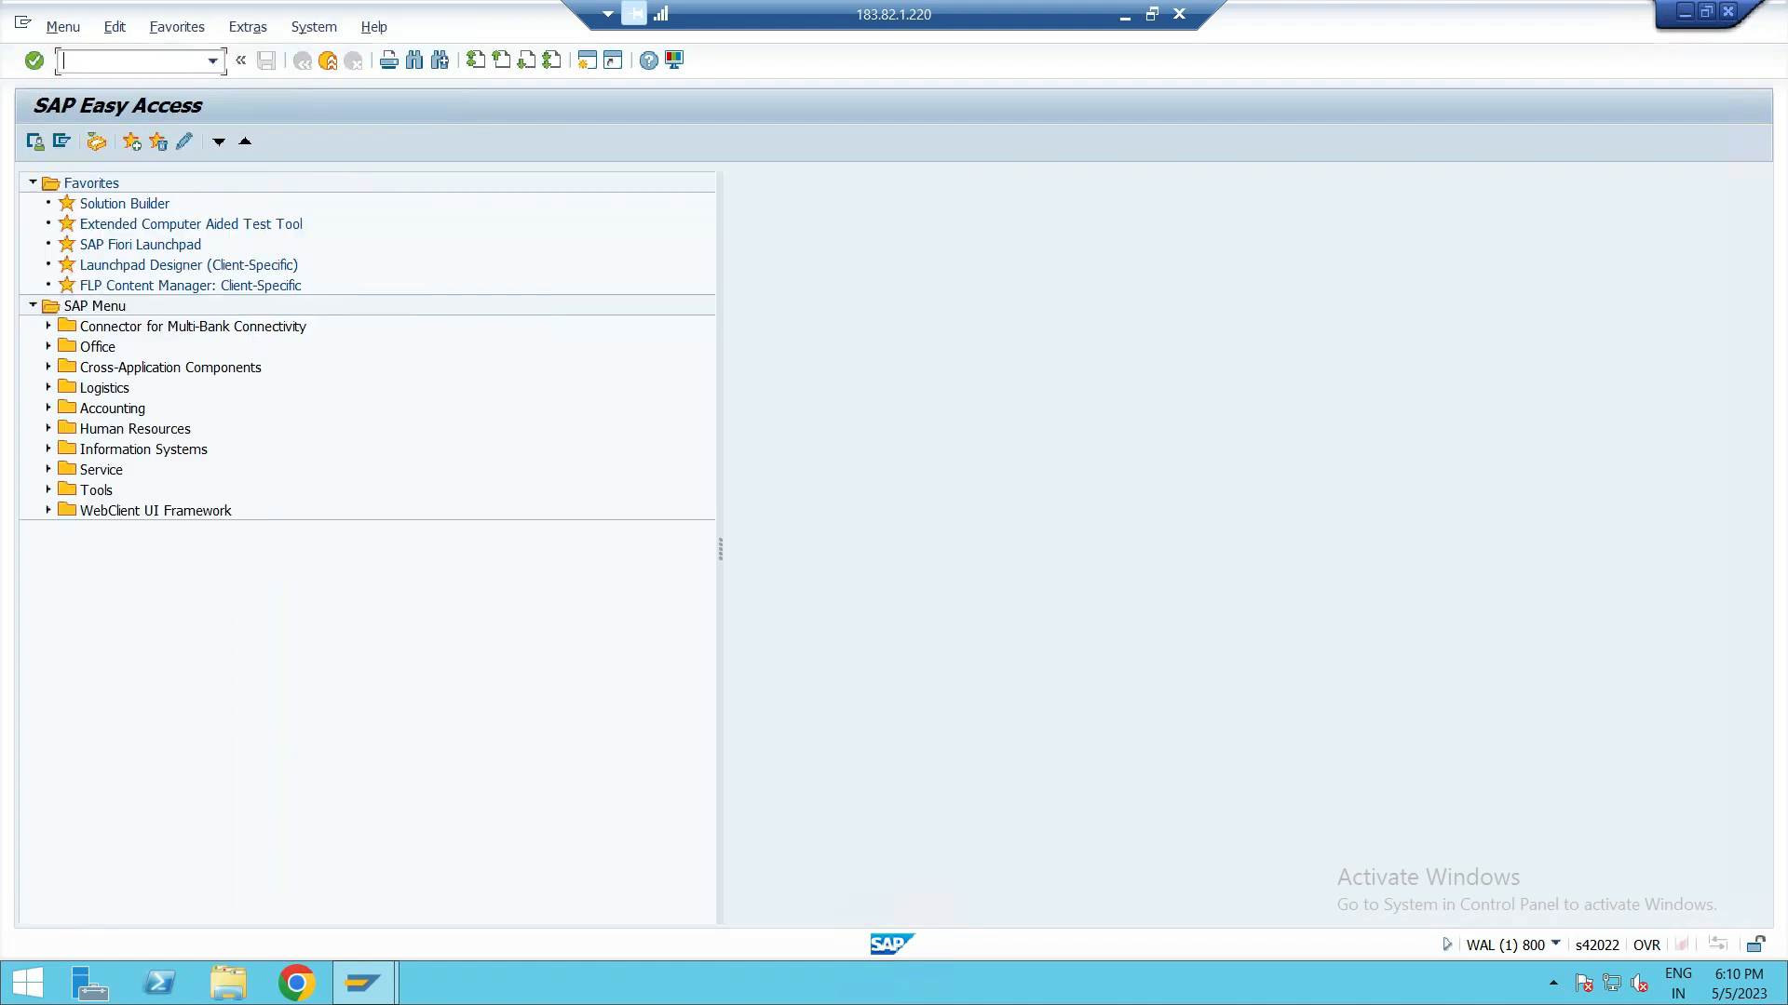
text(OKK)
key(Return)
text(spro)
key(Return)
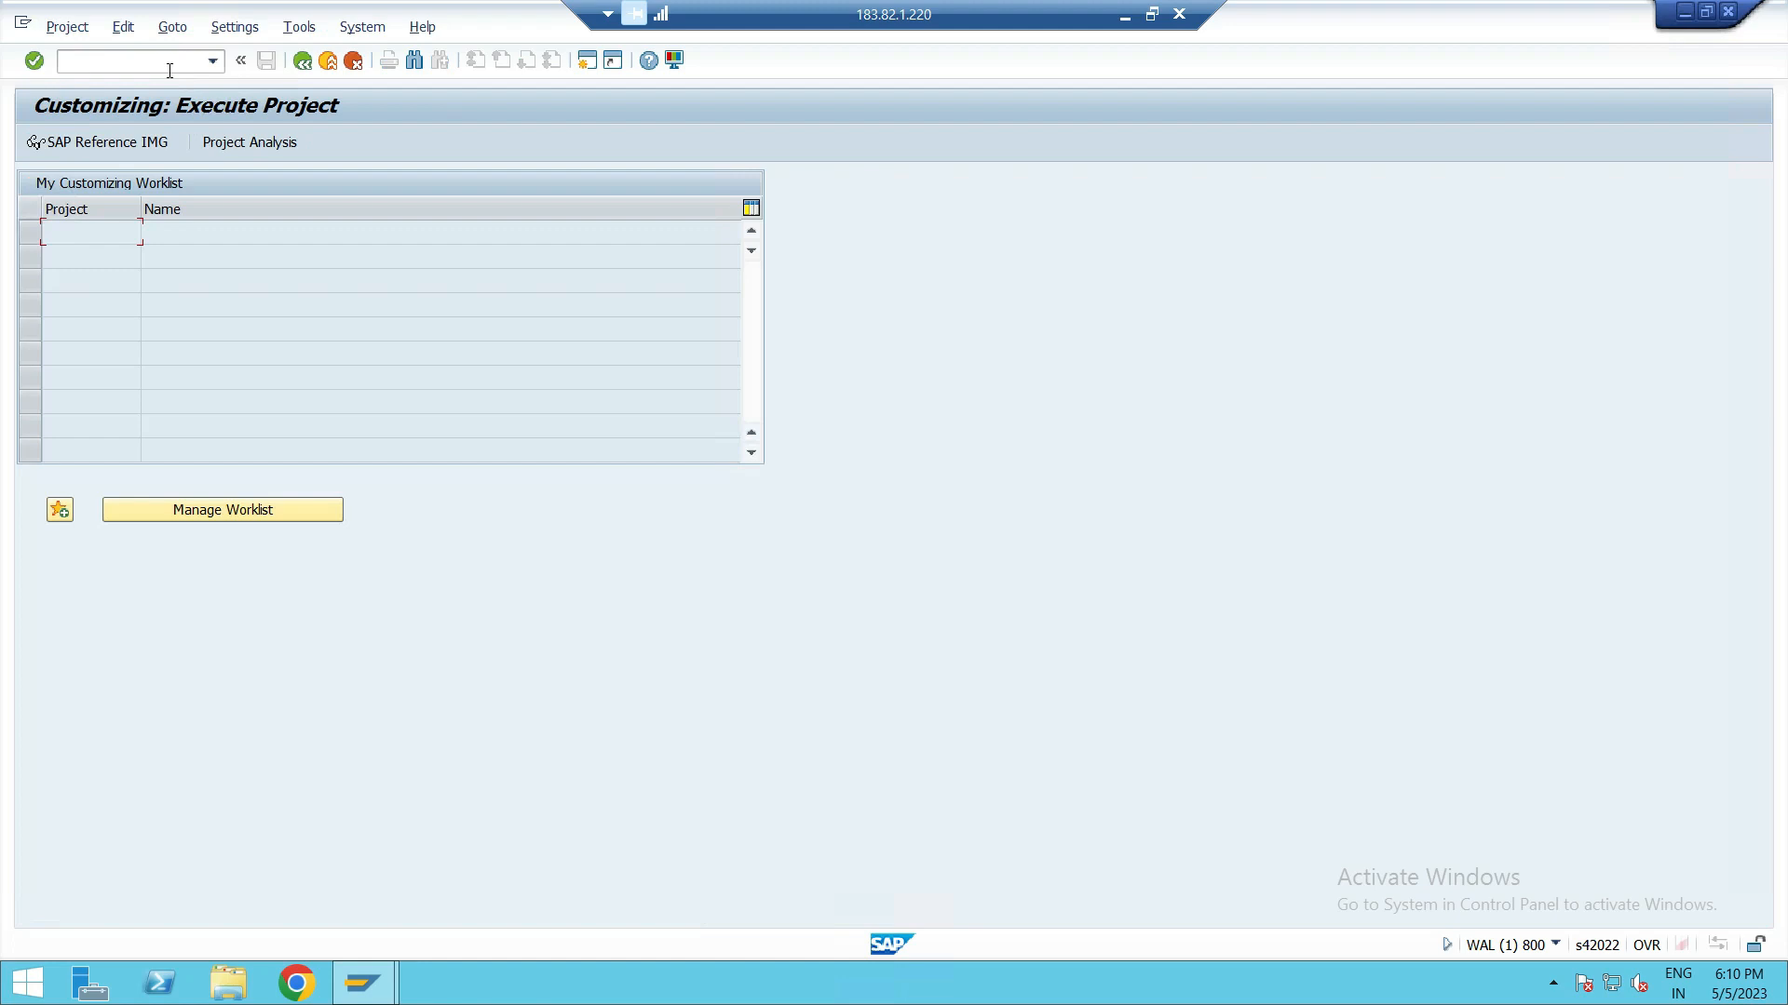
Step: Open the Maintain Controlling Area activity under Controlling, General Controlling, Organization in the reference IMG
click(139, 142)
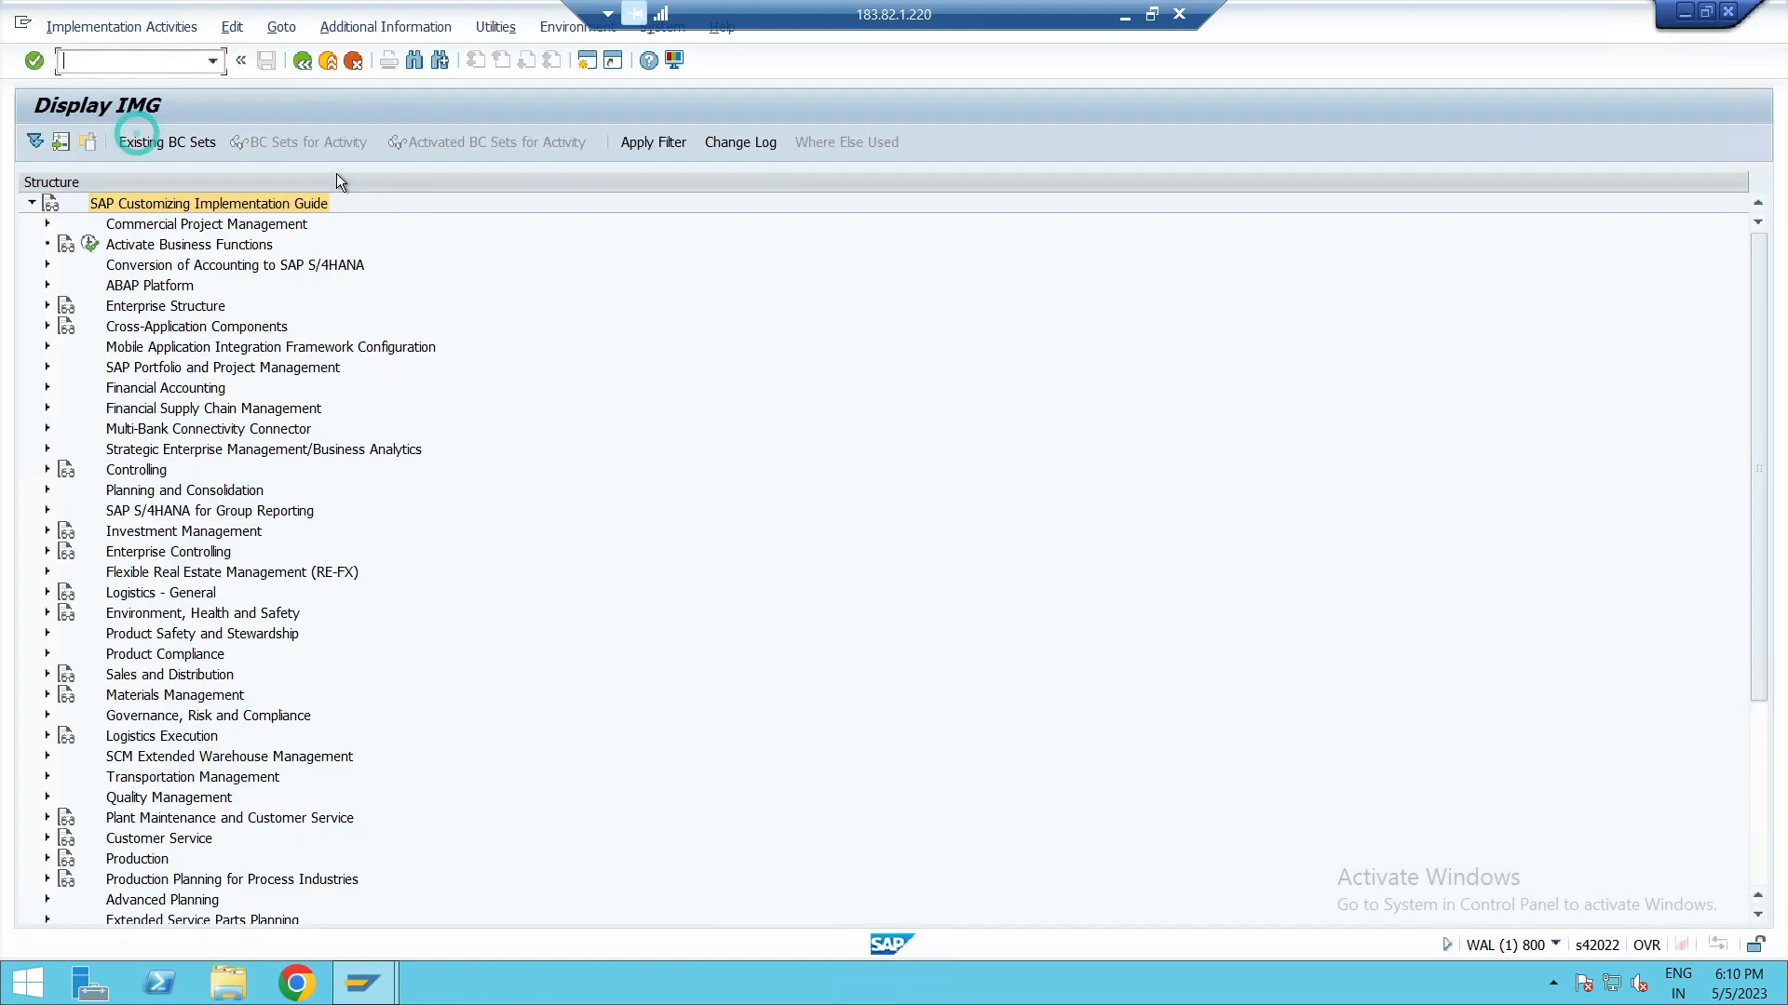
click(121, 471)
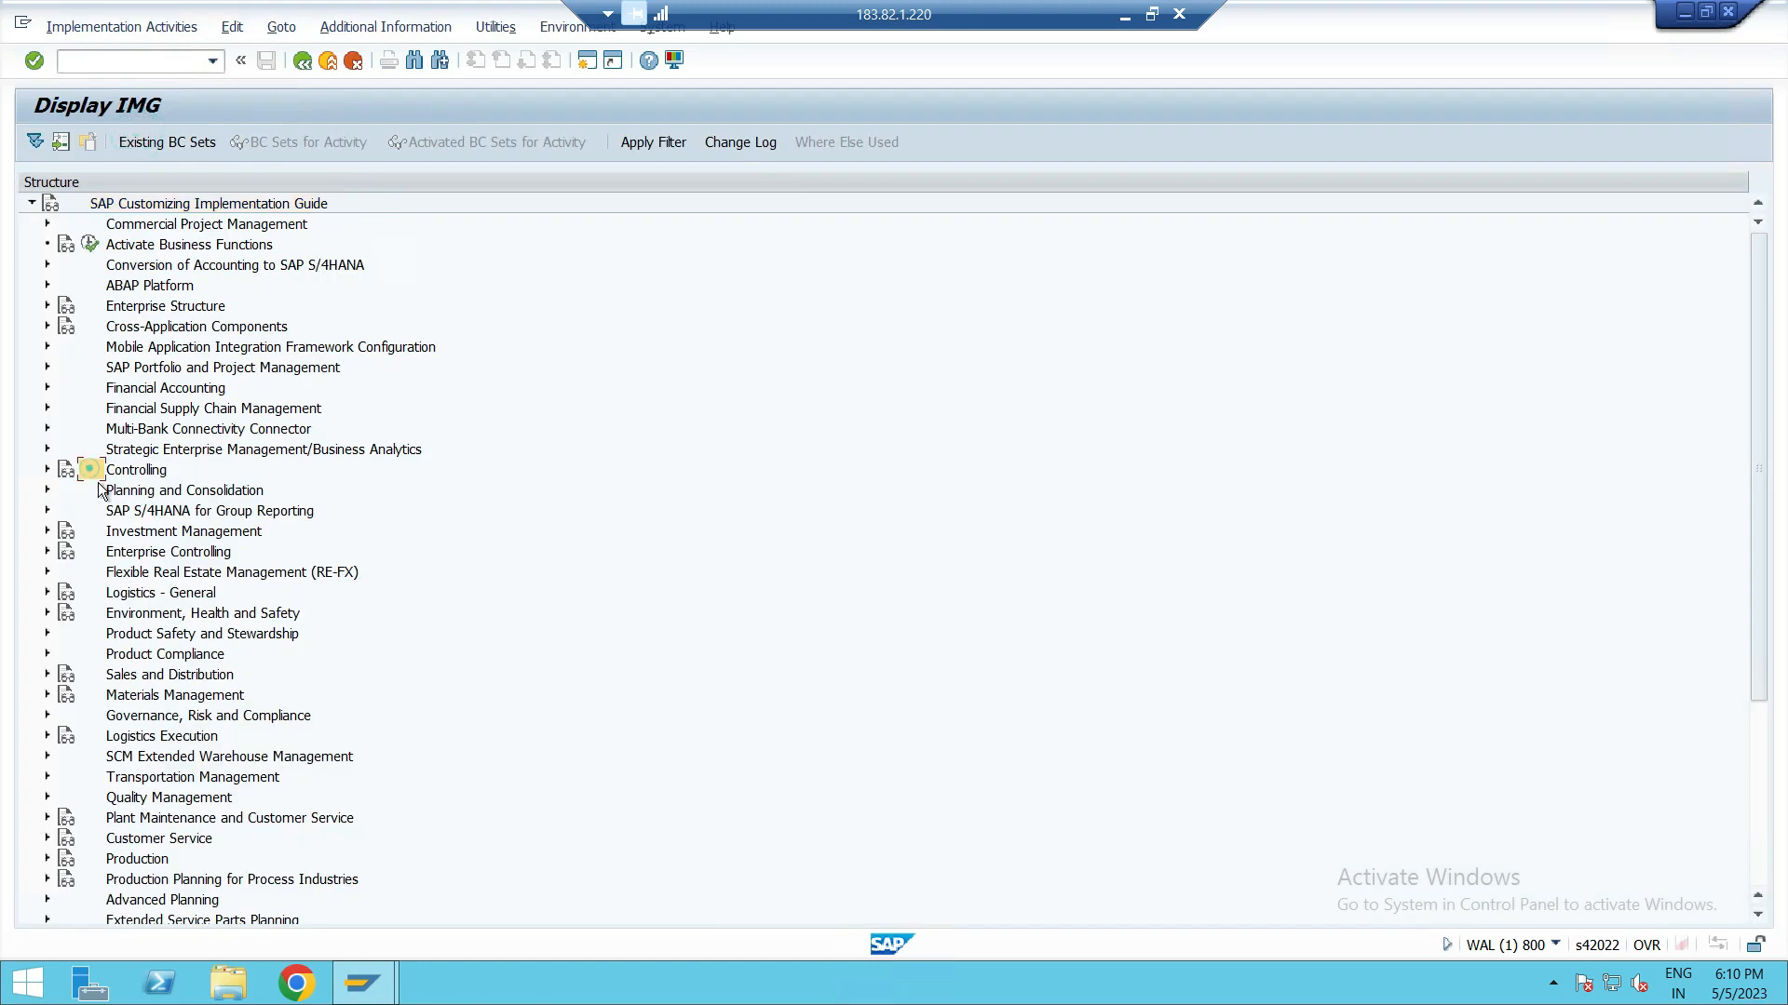
click(46, 469)
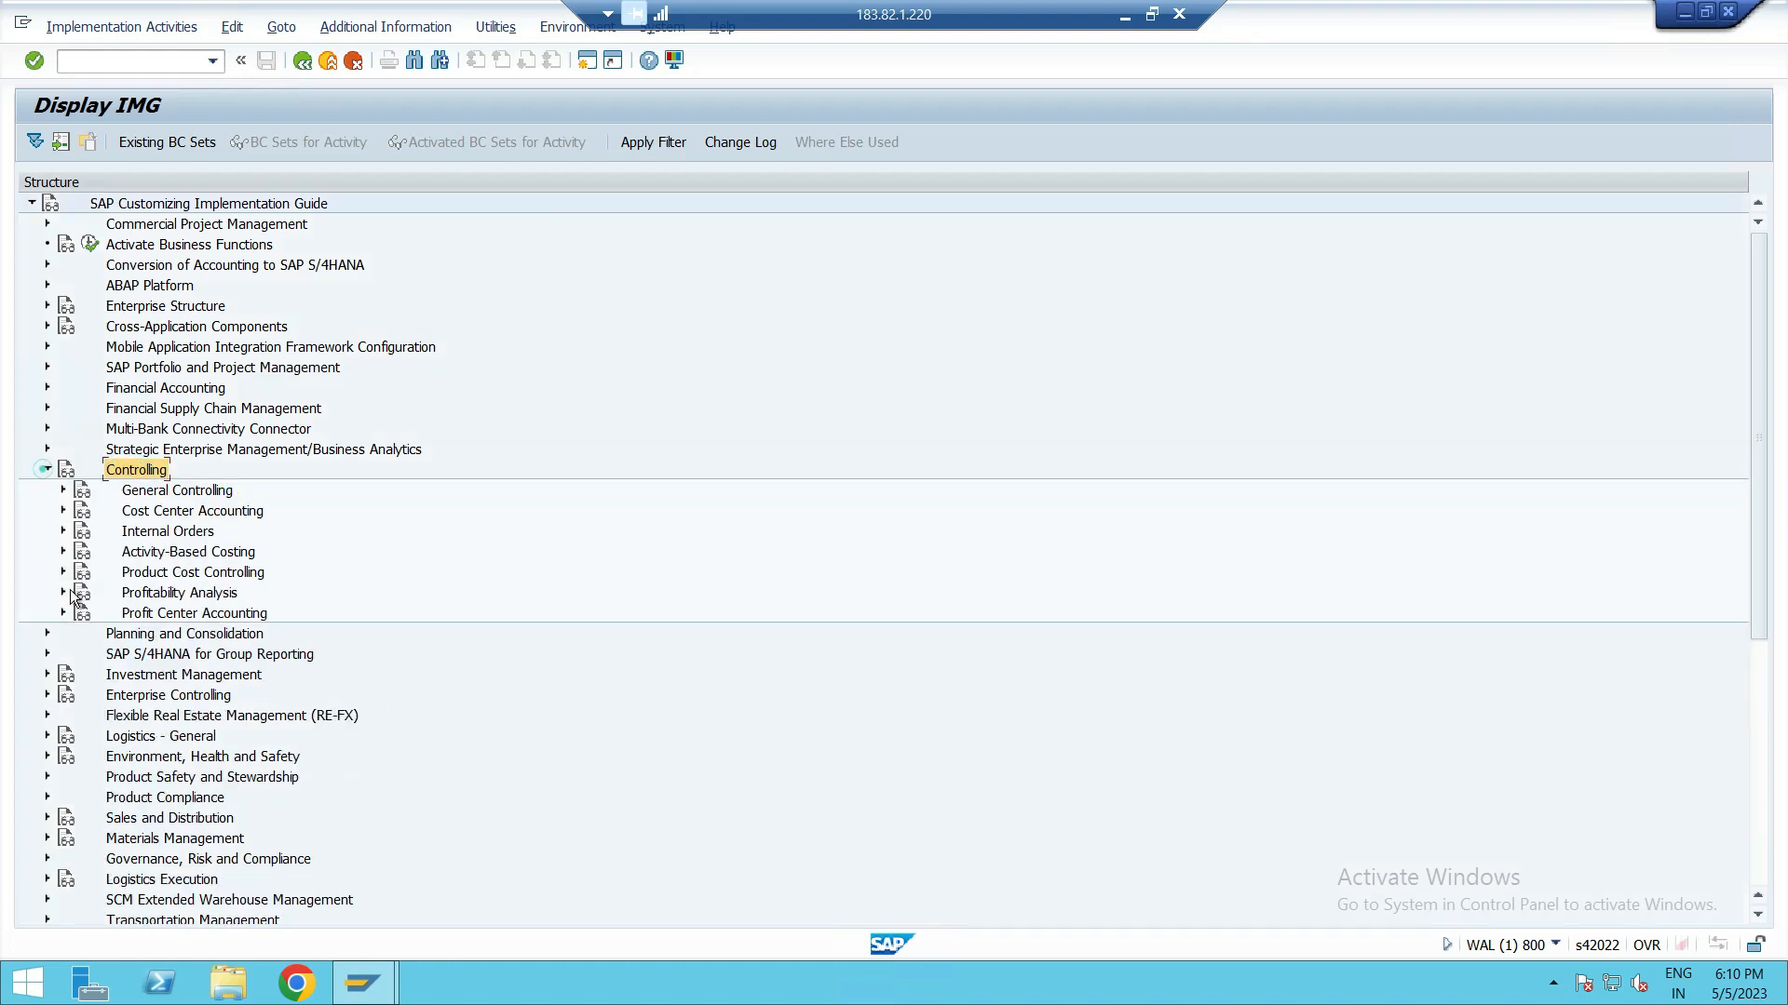
click(137, 494)
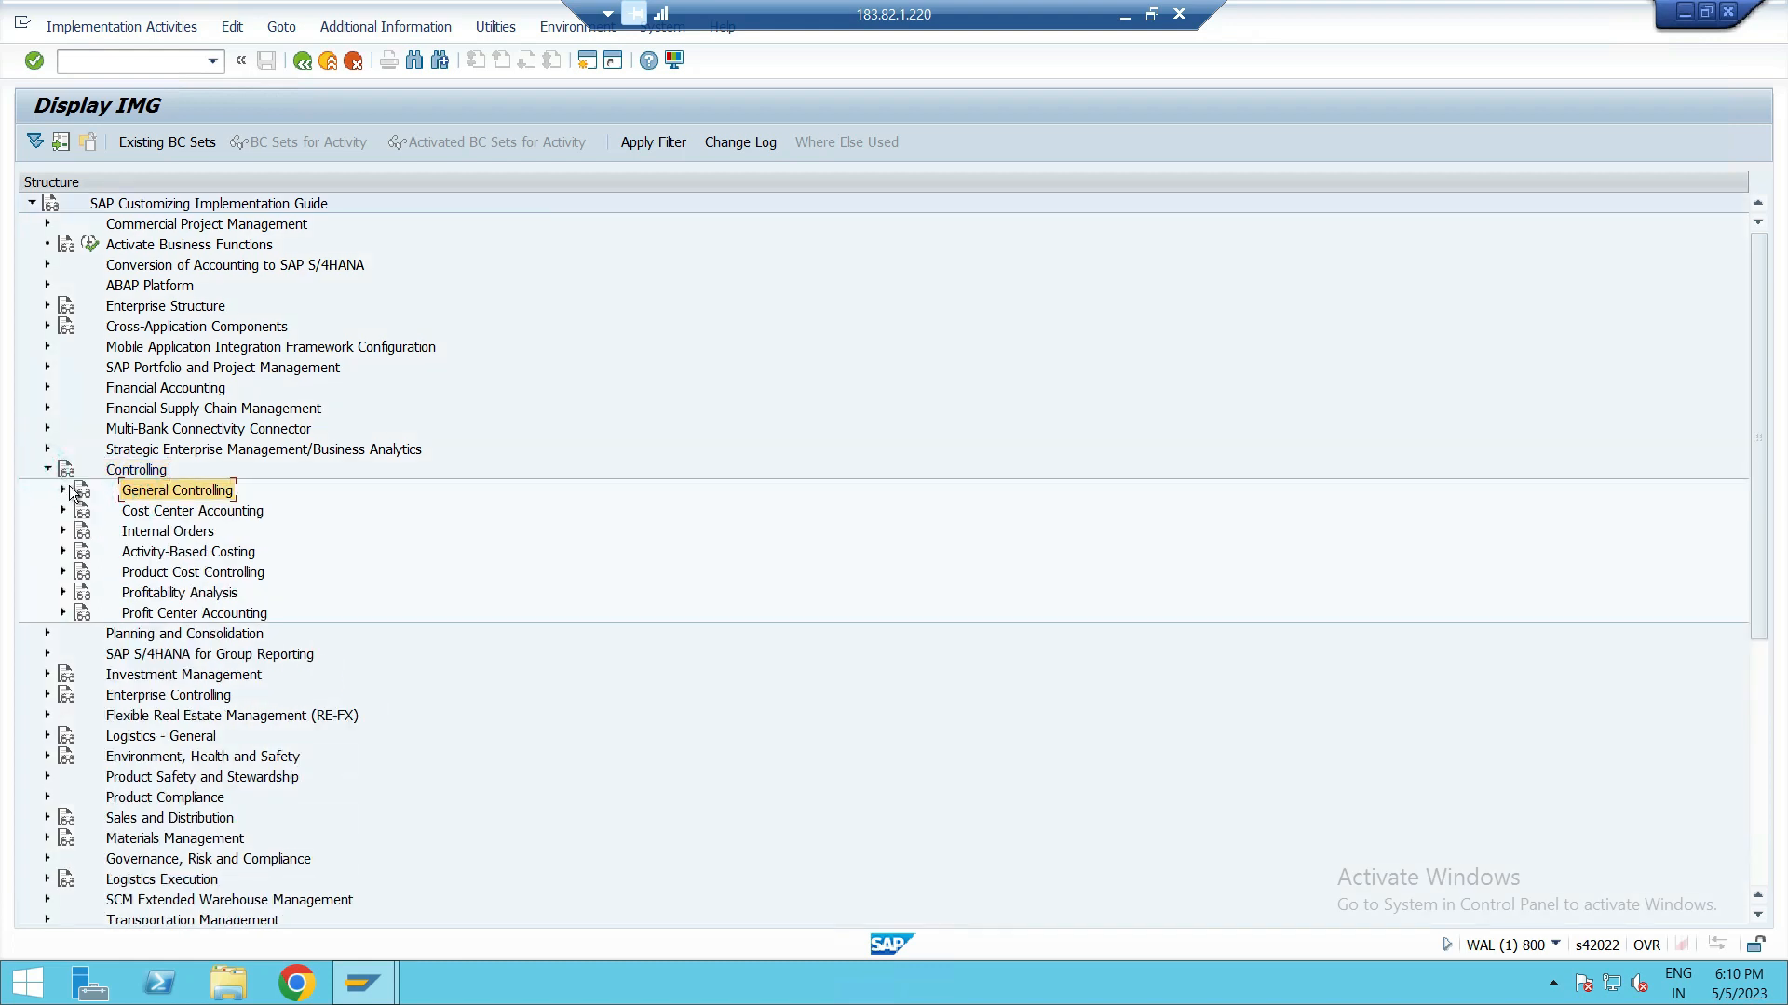
click(64, 491)
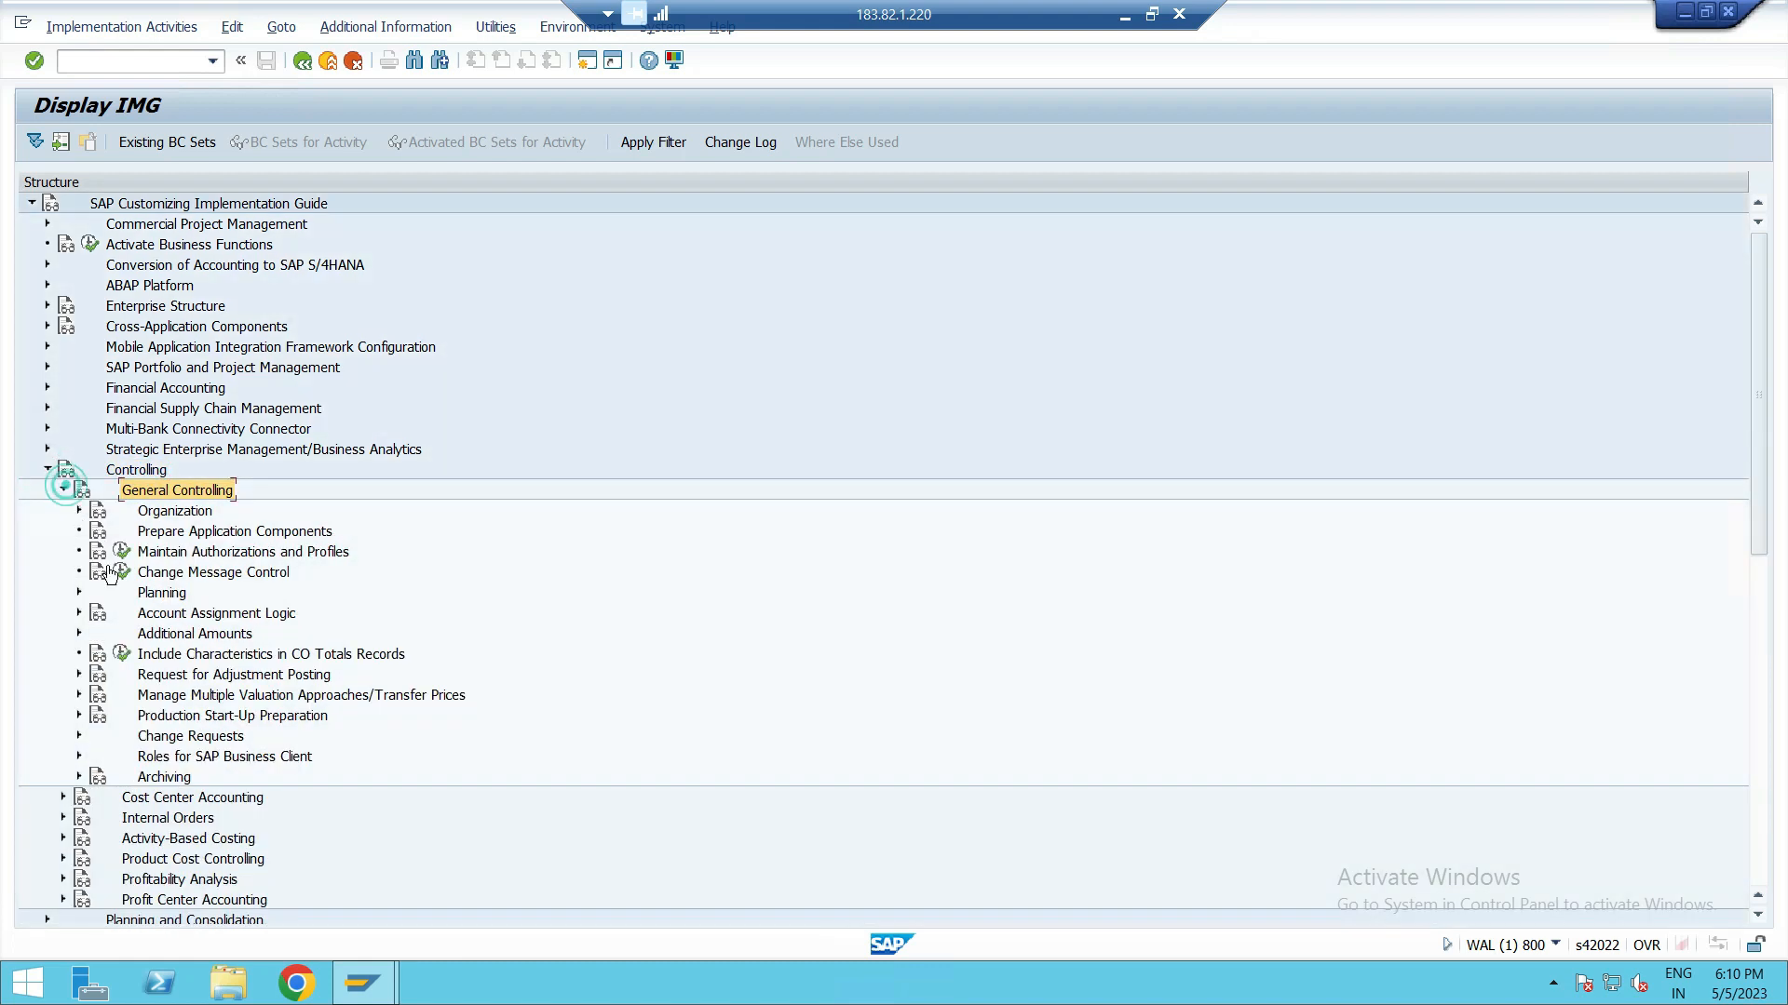
click(185, 518)
click(79, 510)
click(259, 531)
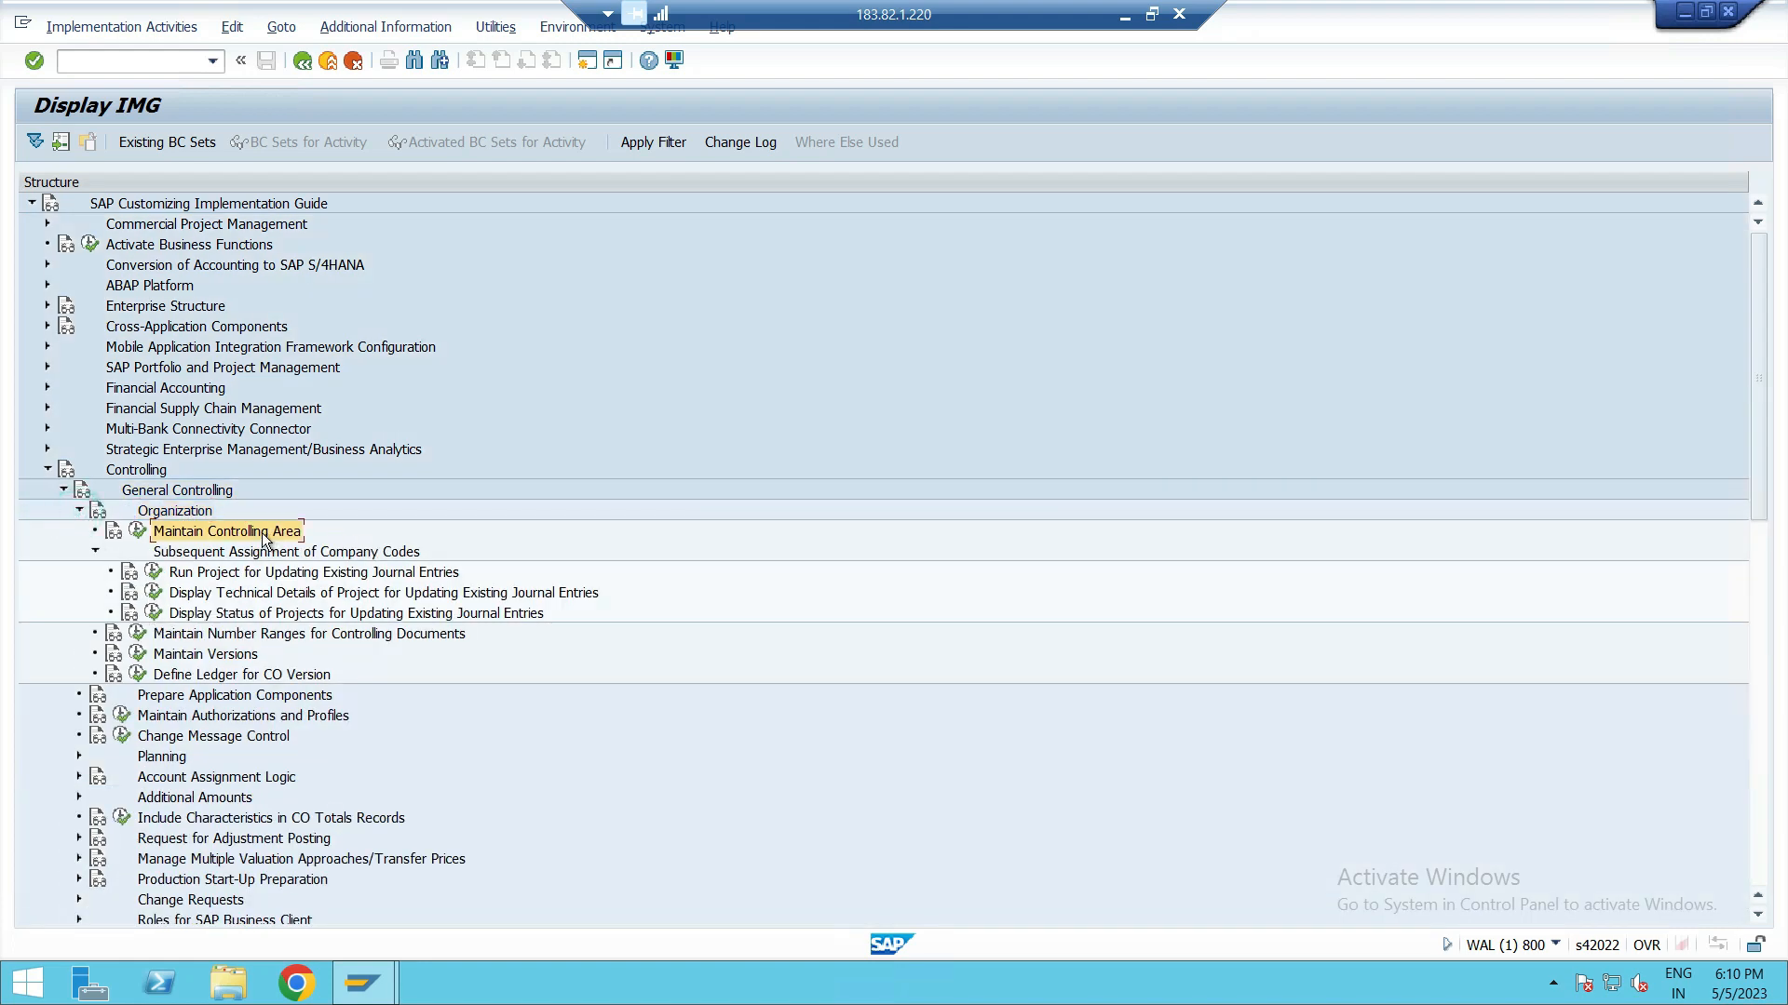
click(136, 531)
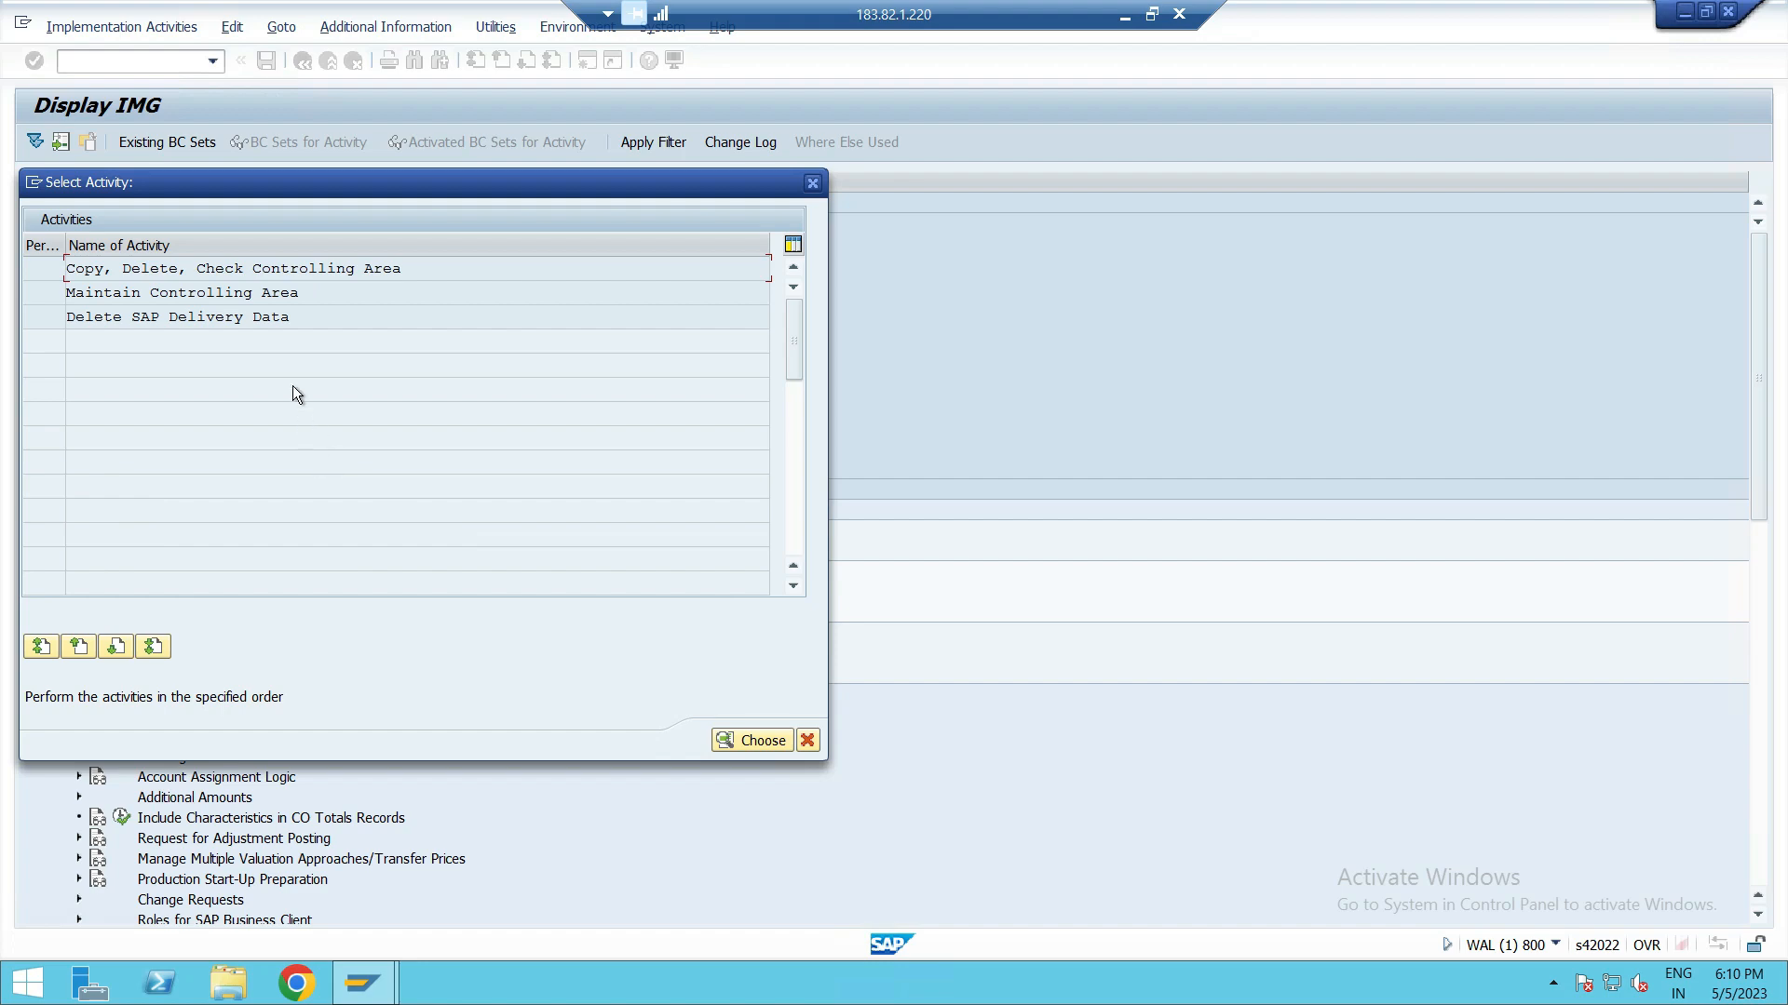
double_click(293, 296)
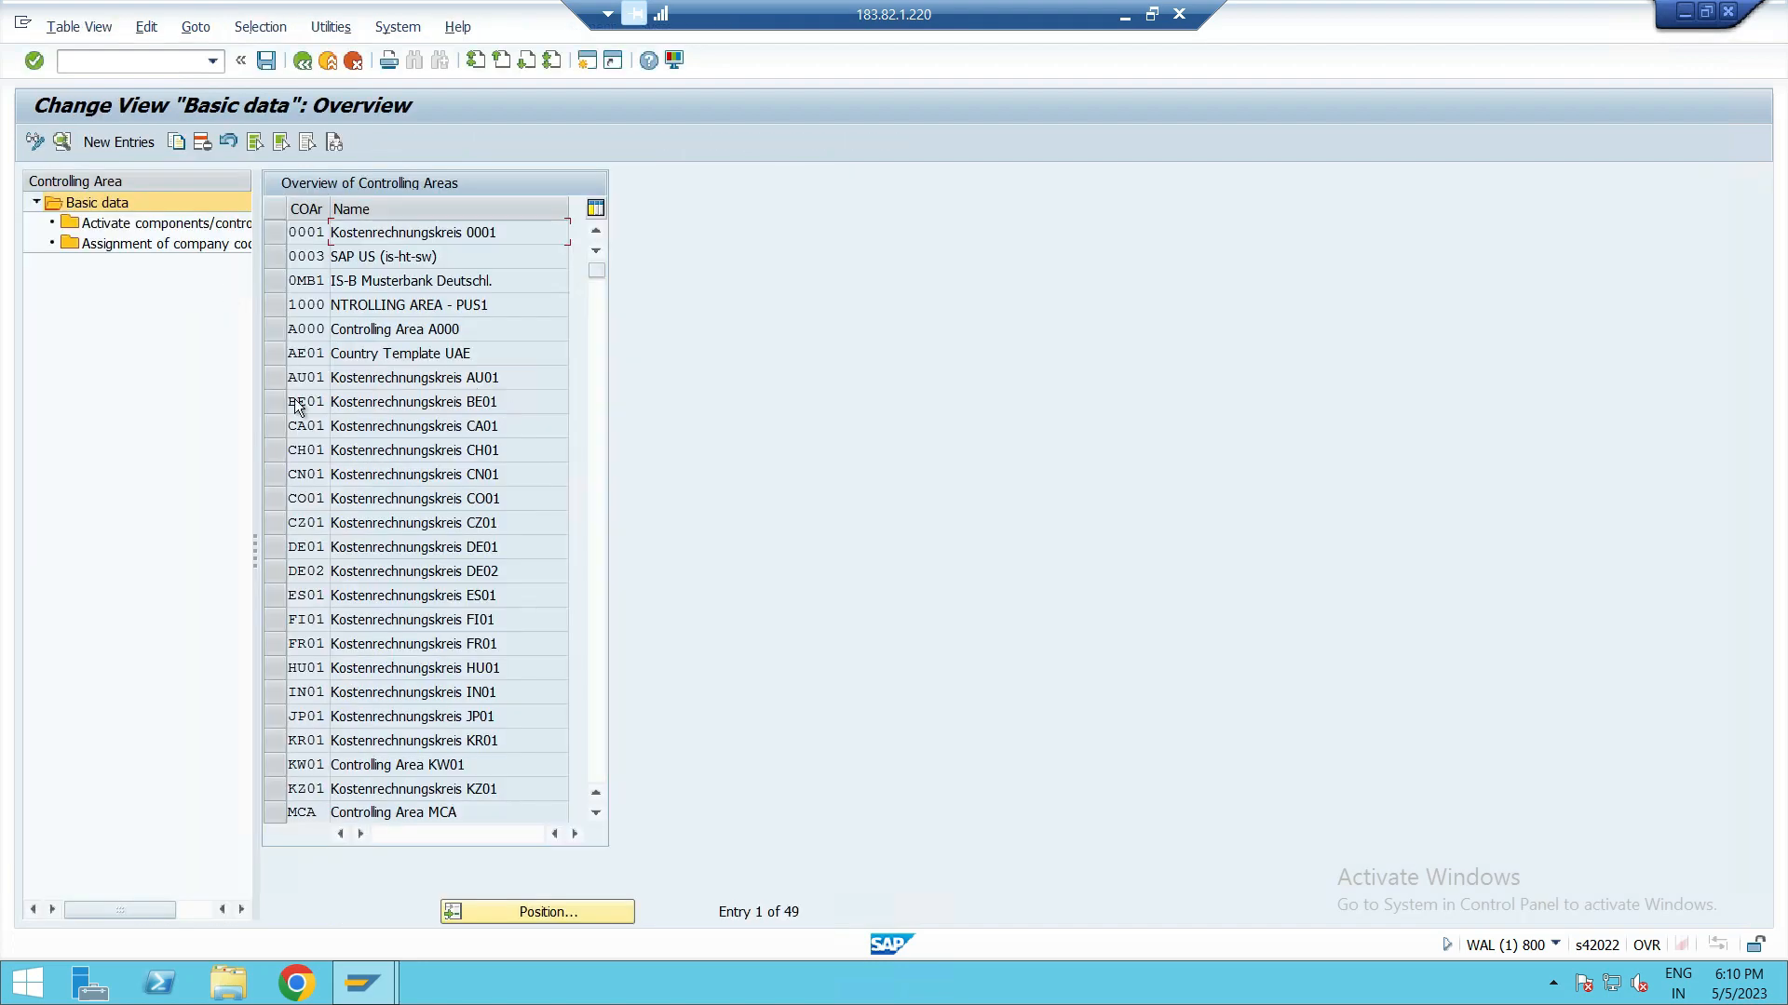
Step: Start a new controlling area entry with the code ZPP4
scroll(387, 305, down, 6)
scroll(387, 305, up, 6)
click(99, 141)
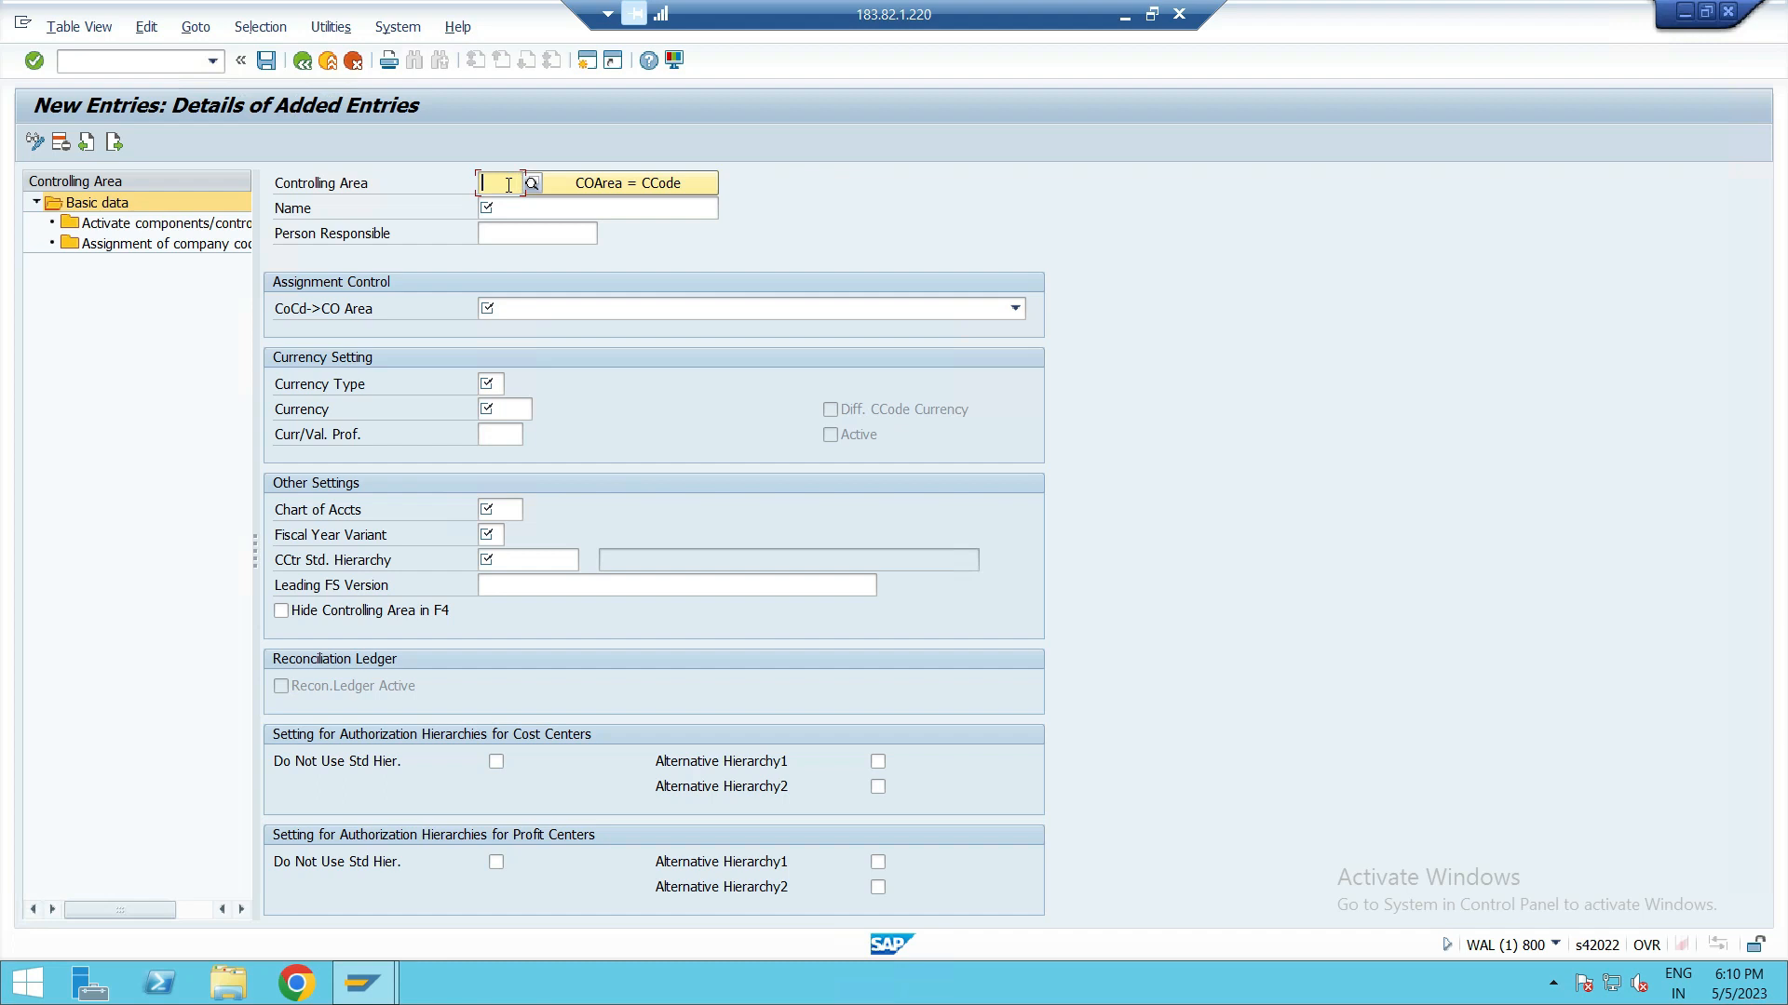
text(ZPP)
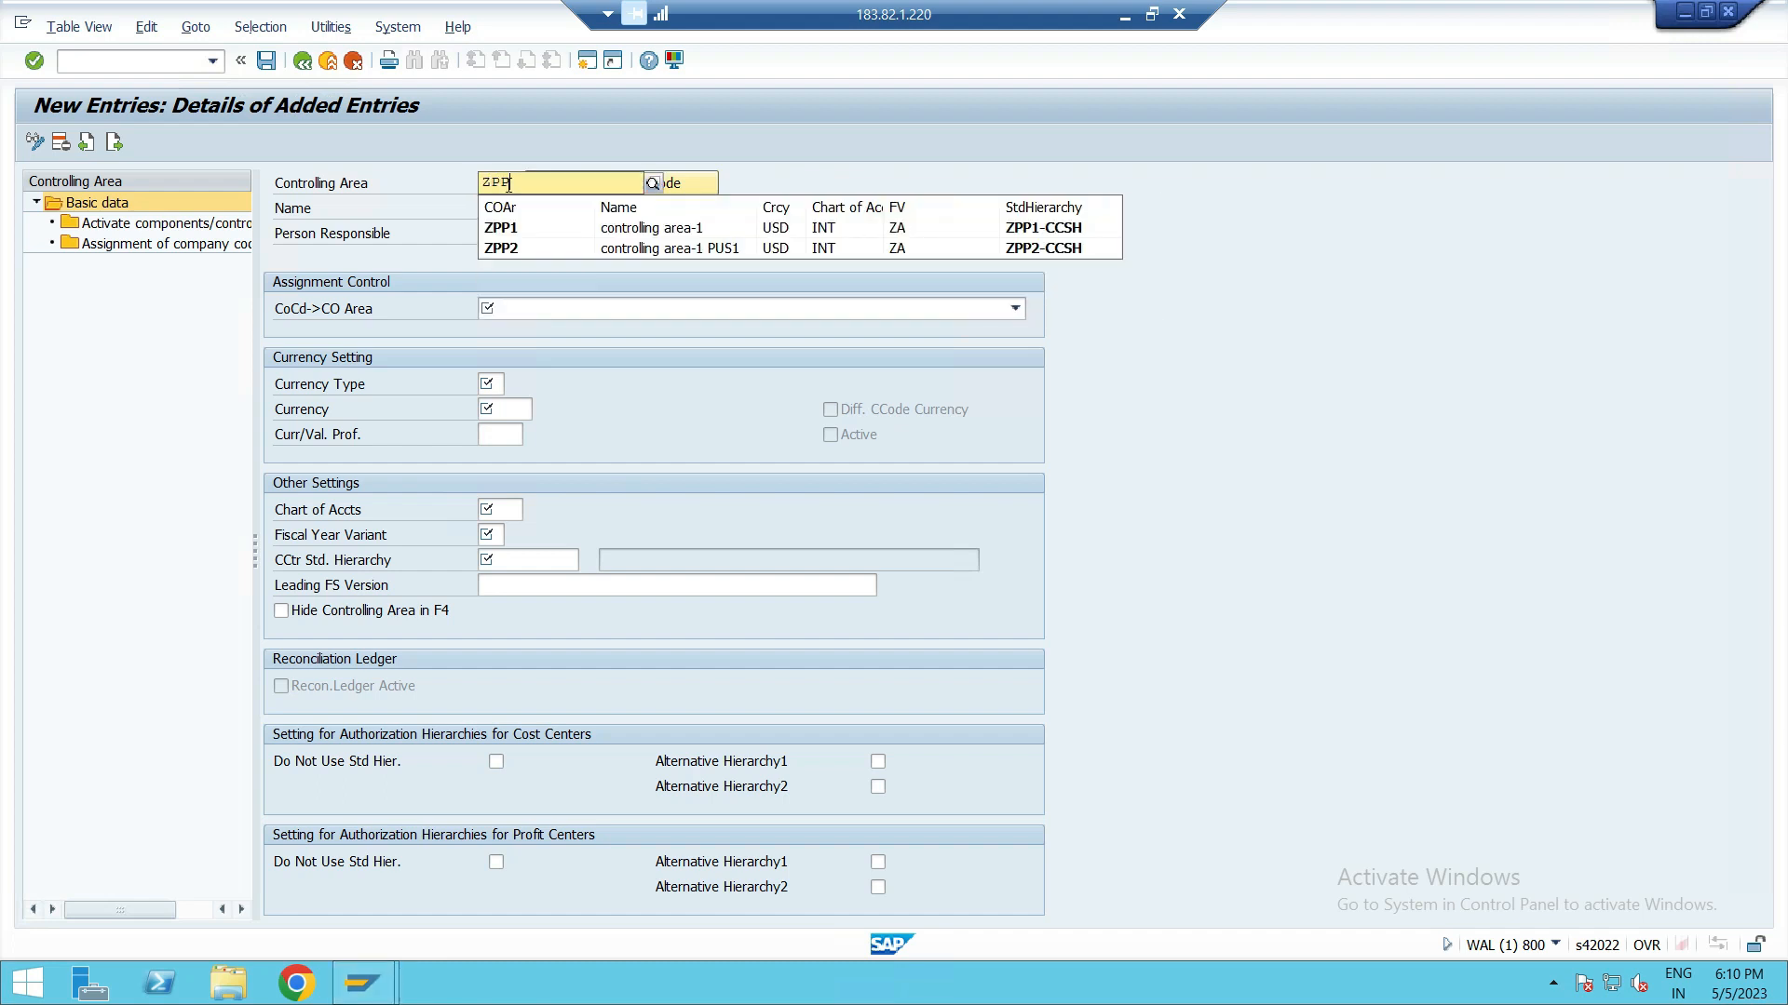
text(4)
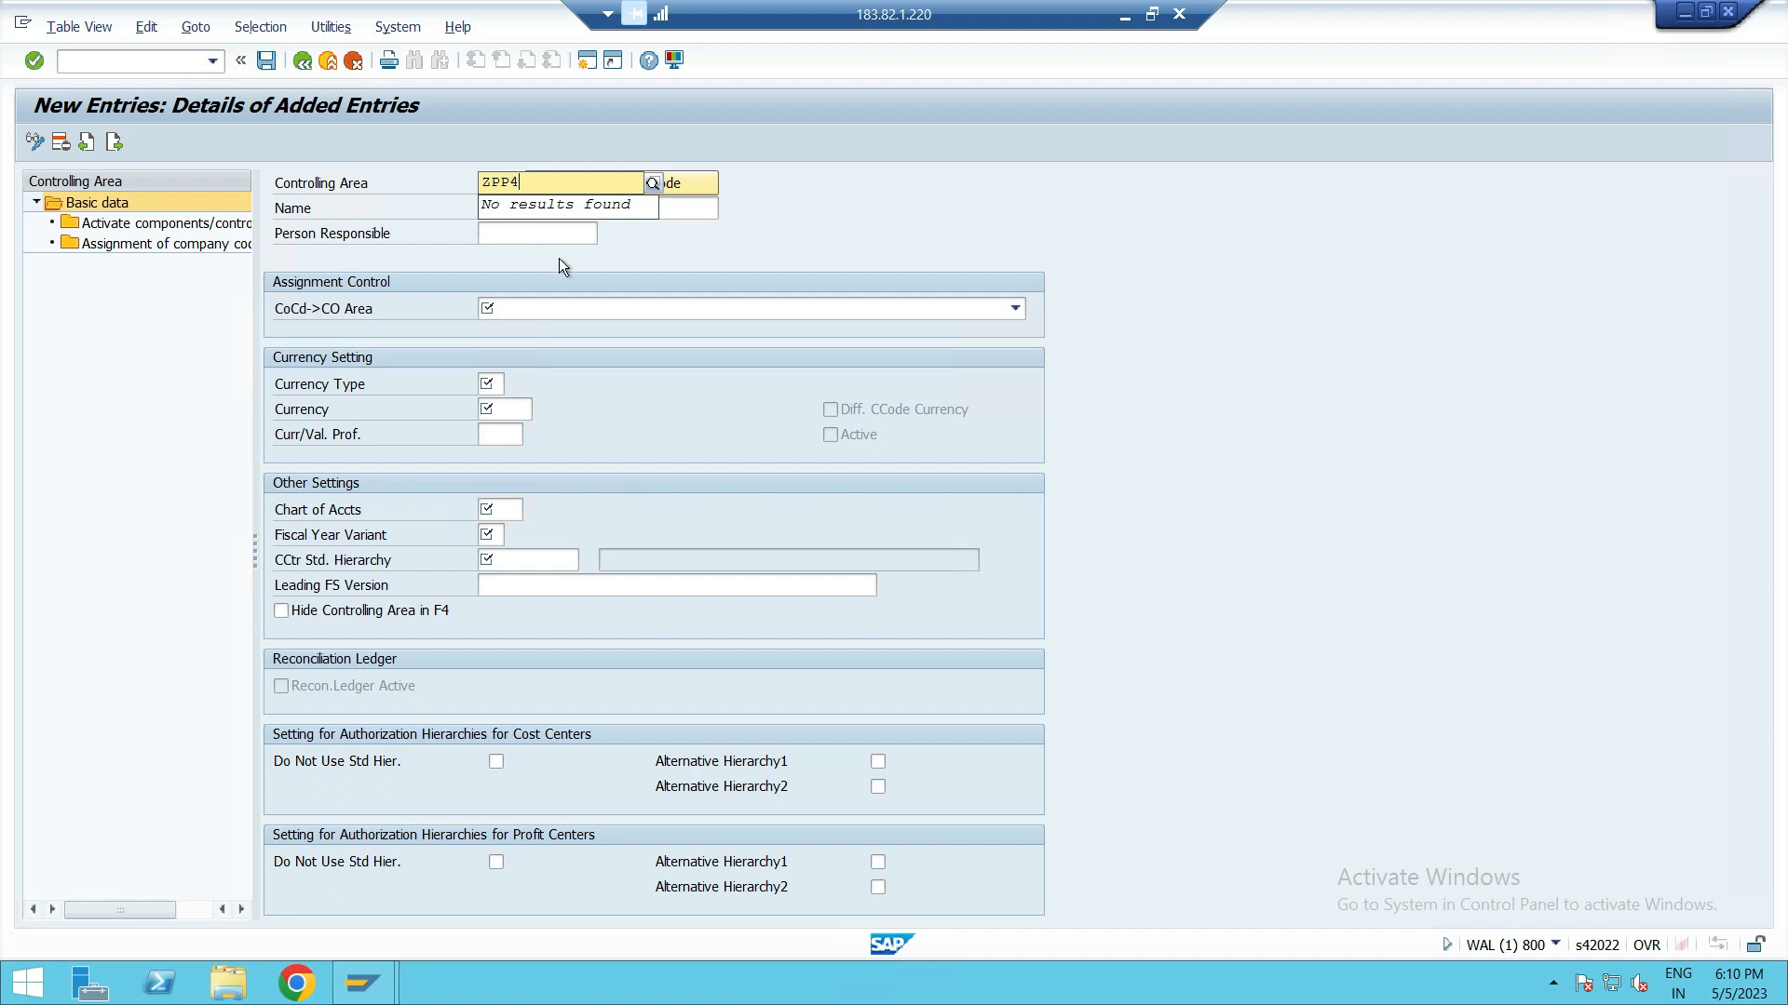
key(Return)
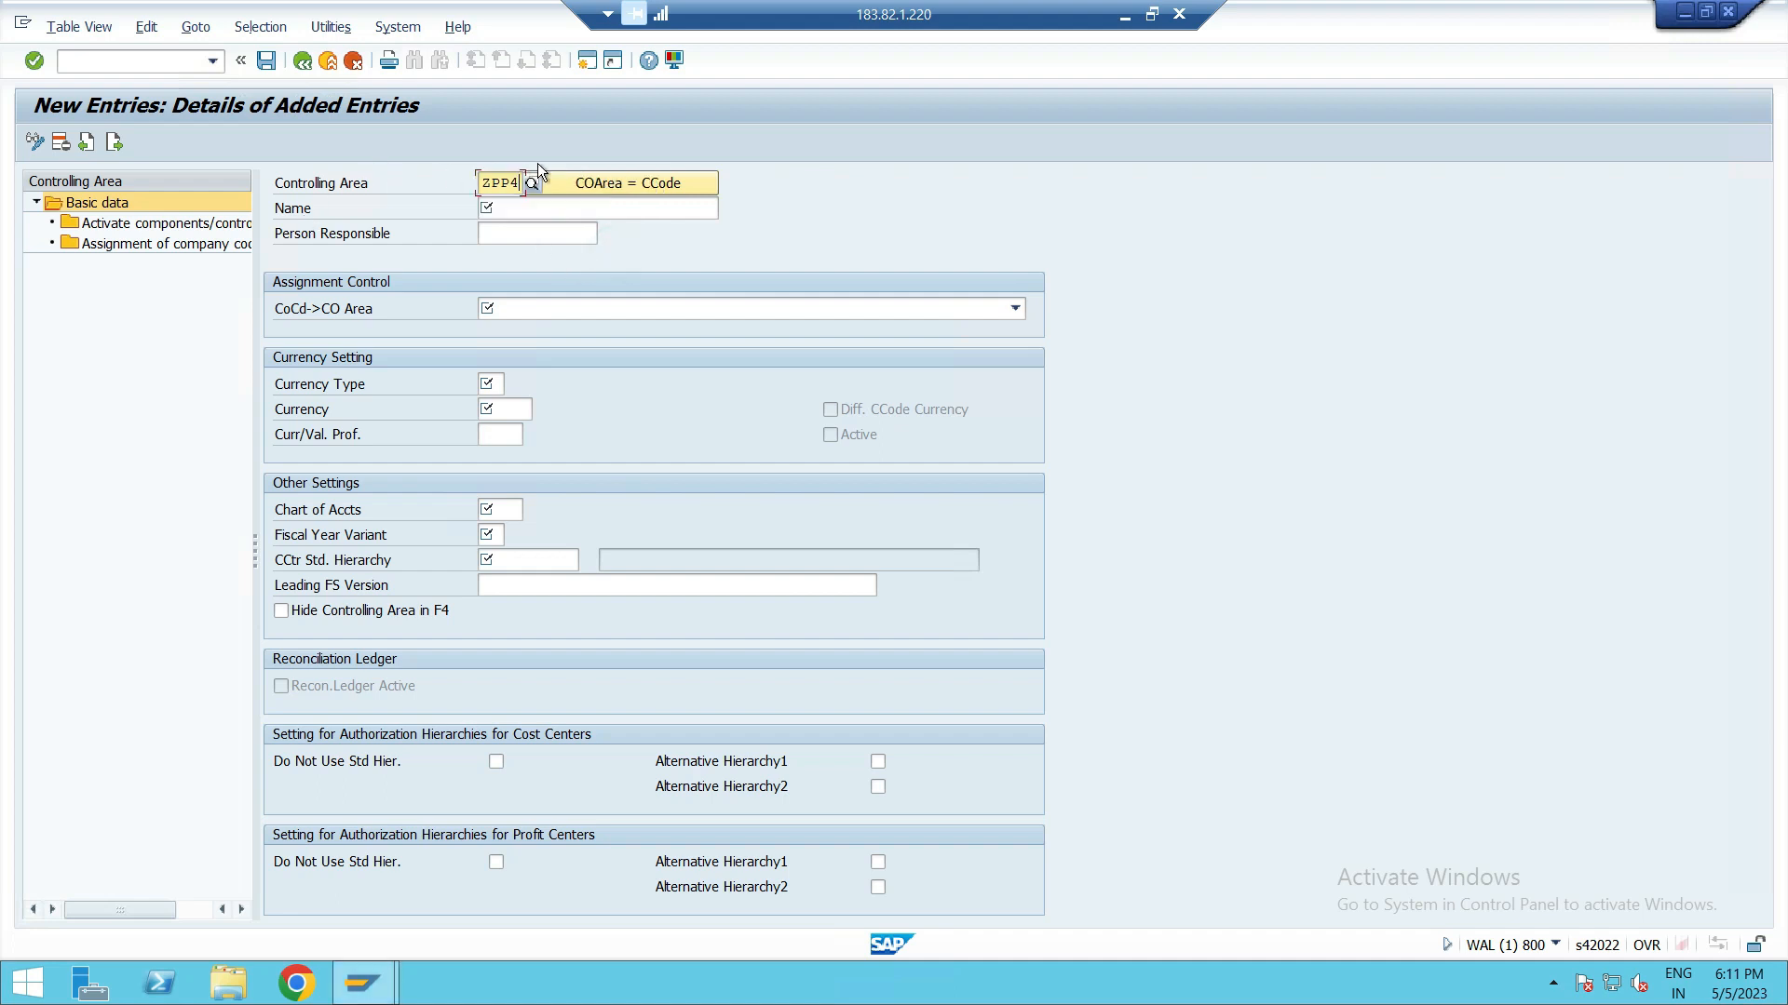
Step: Name the controlling area COAR-4 and set its assignment control to cross-company-code cost accounting
click(533, 206)
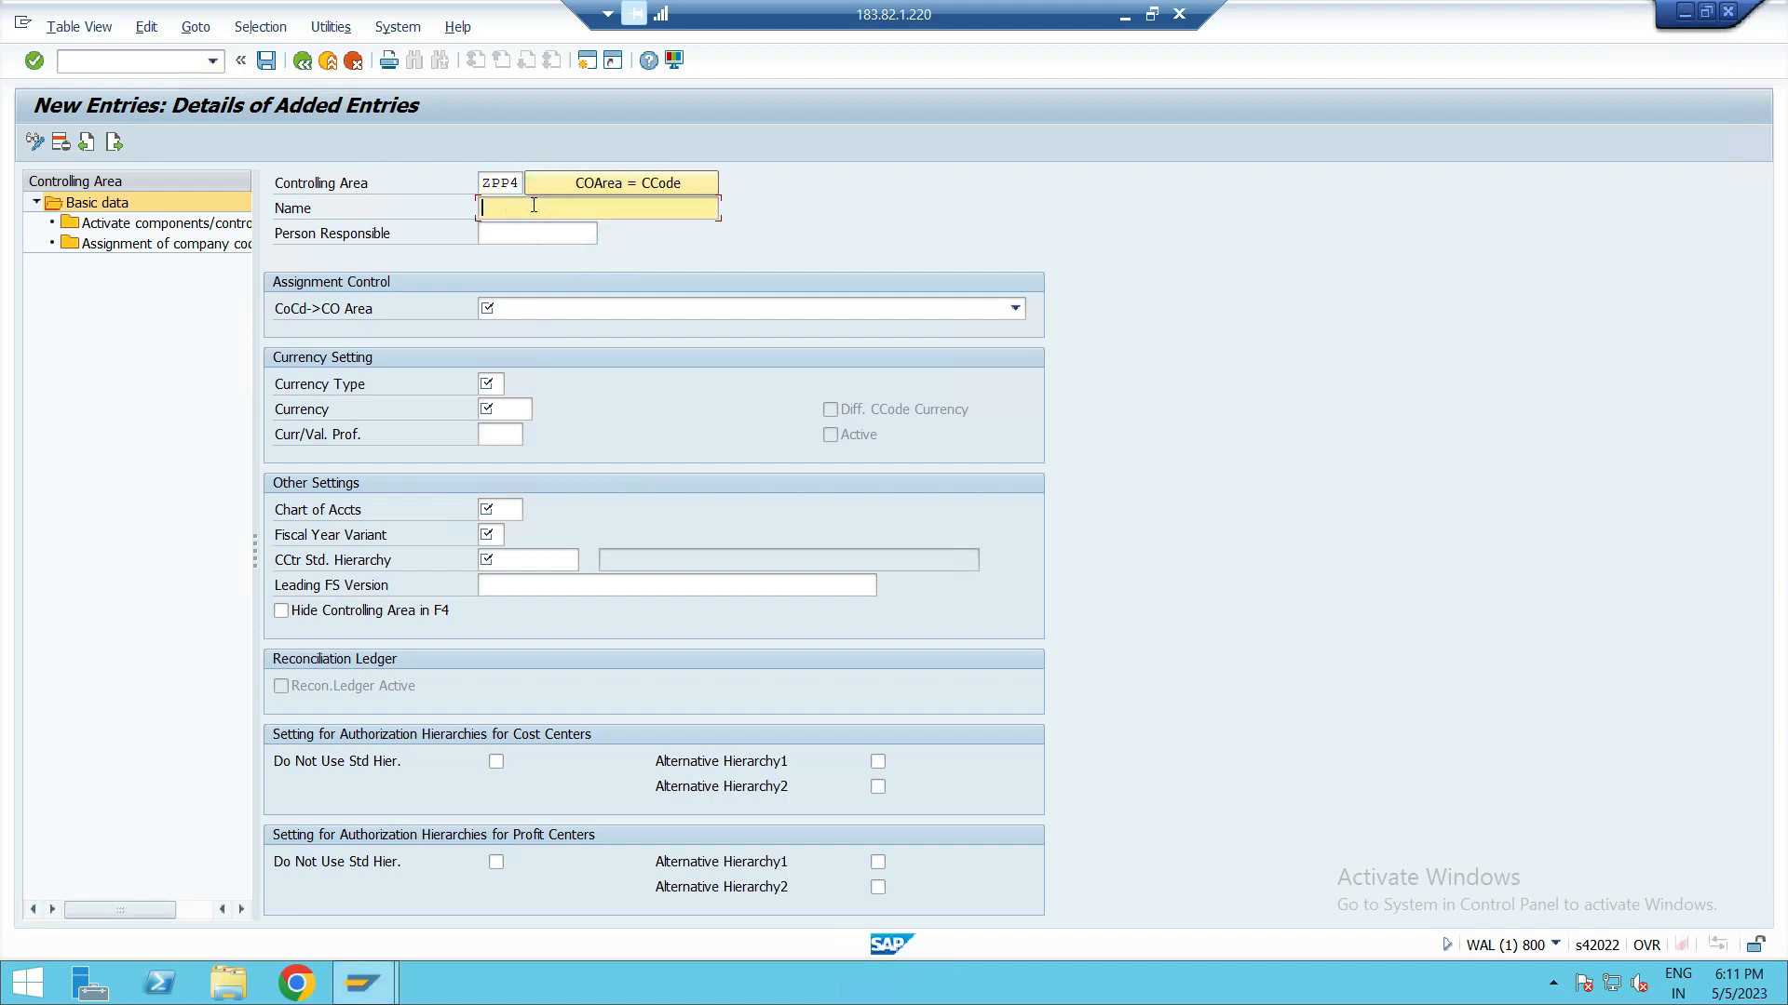
text(COAR-4)
click(529, 309)
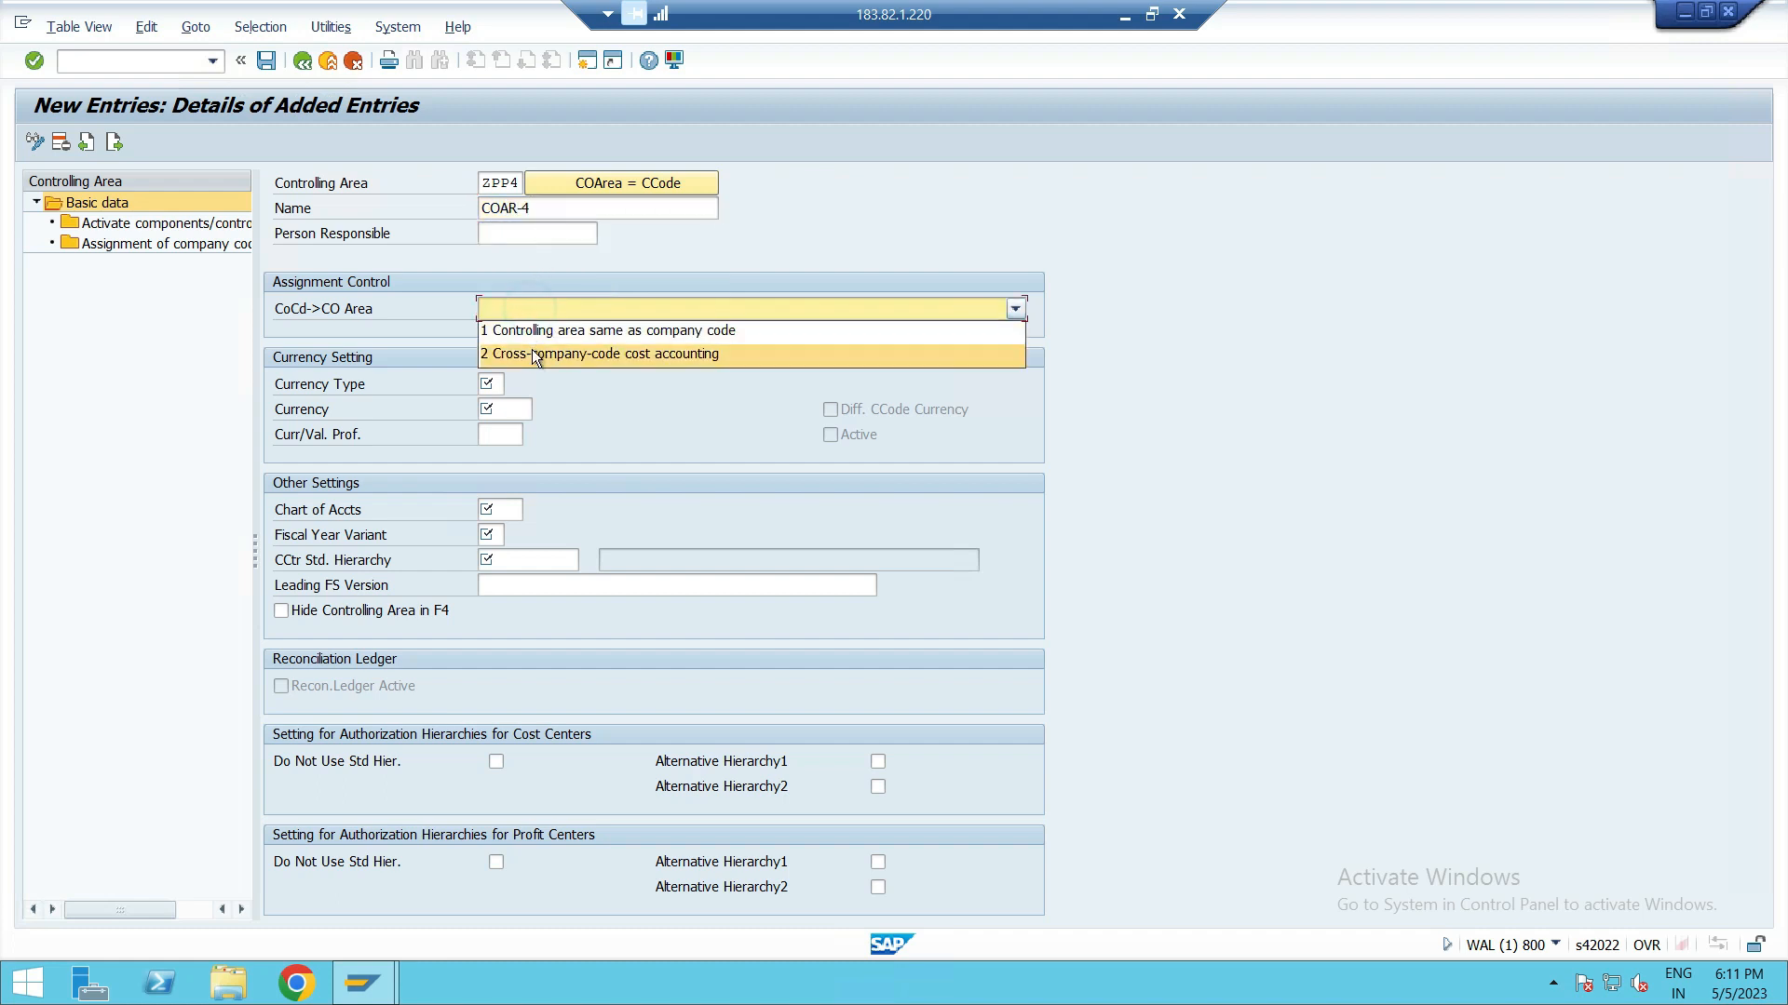
click(532, 353)
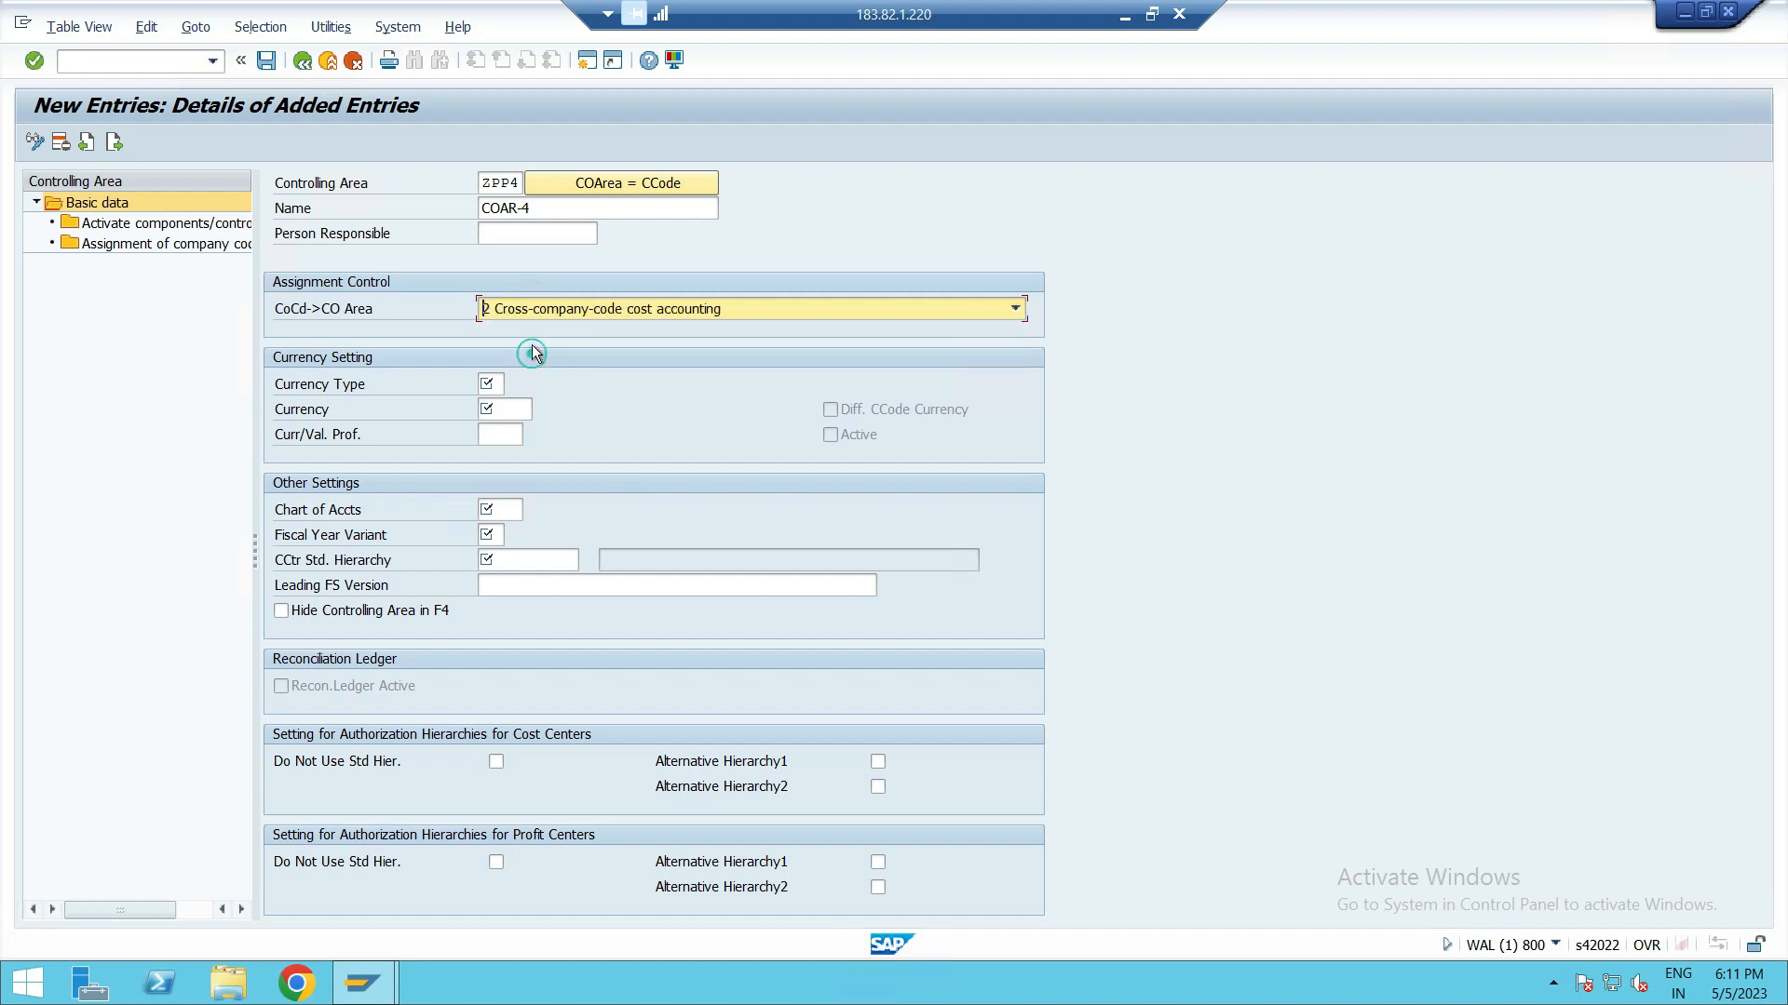
Step: Set the currency type to 10 (company code currency) and the currency to GBP
click(488, 383)
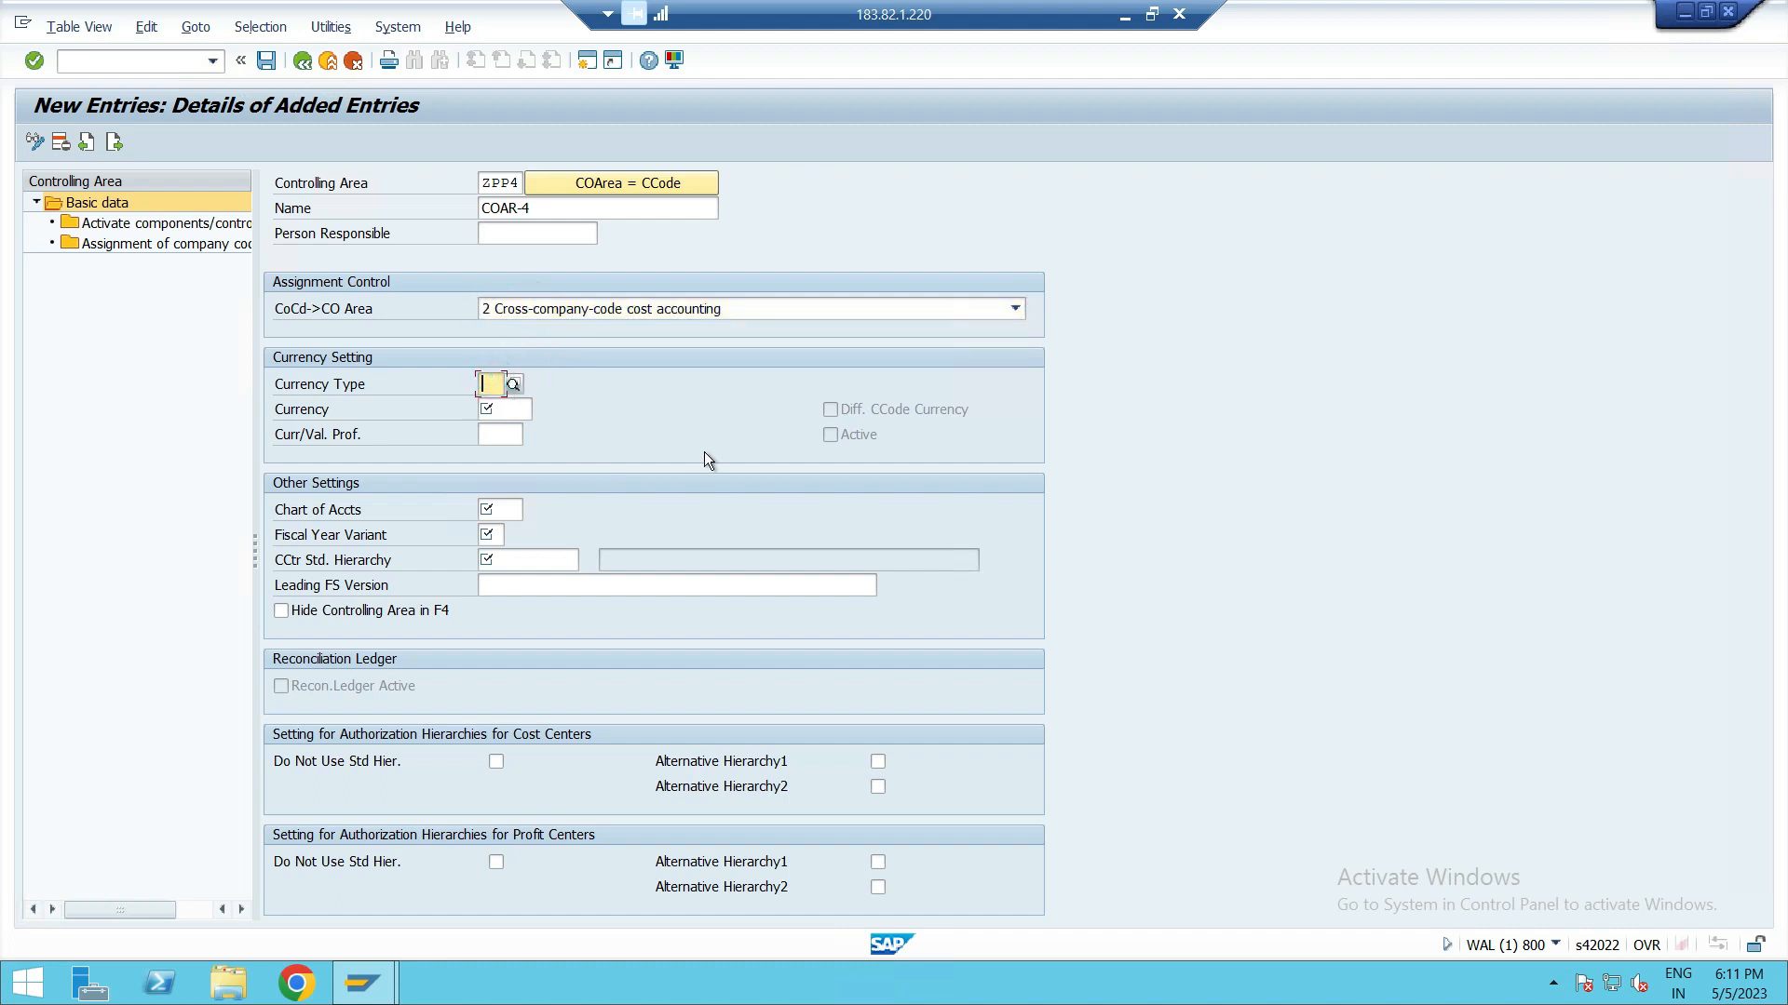
text(10)
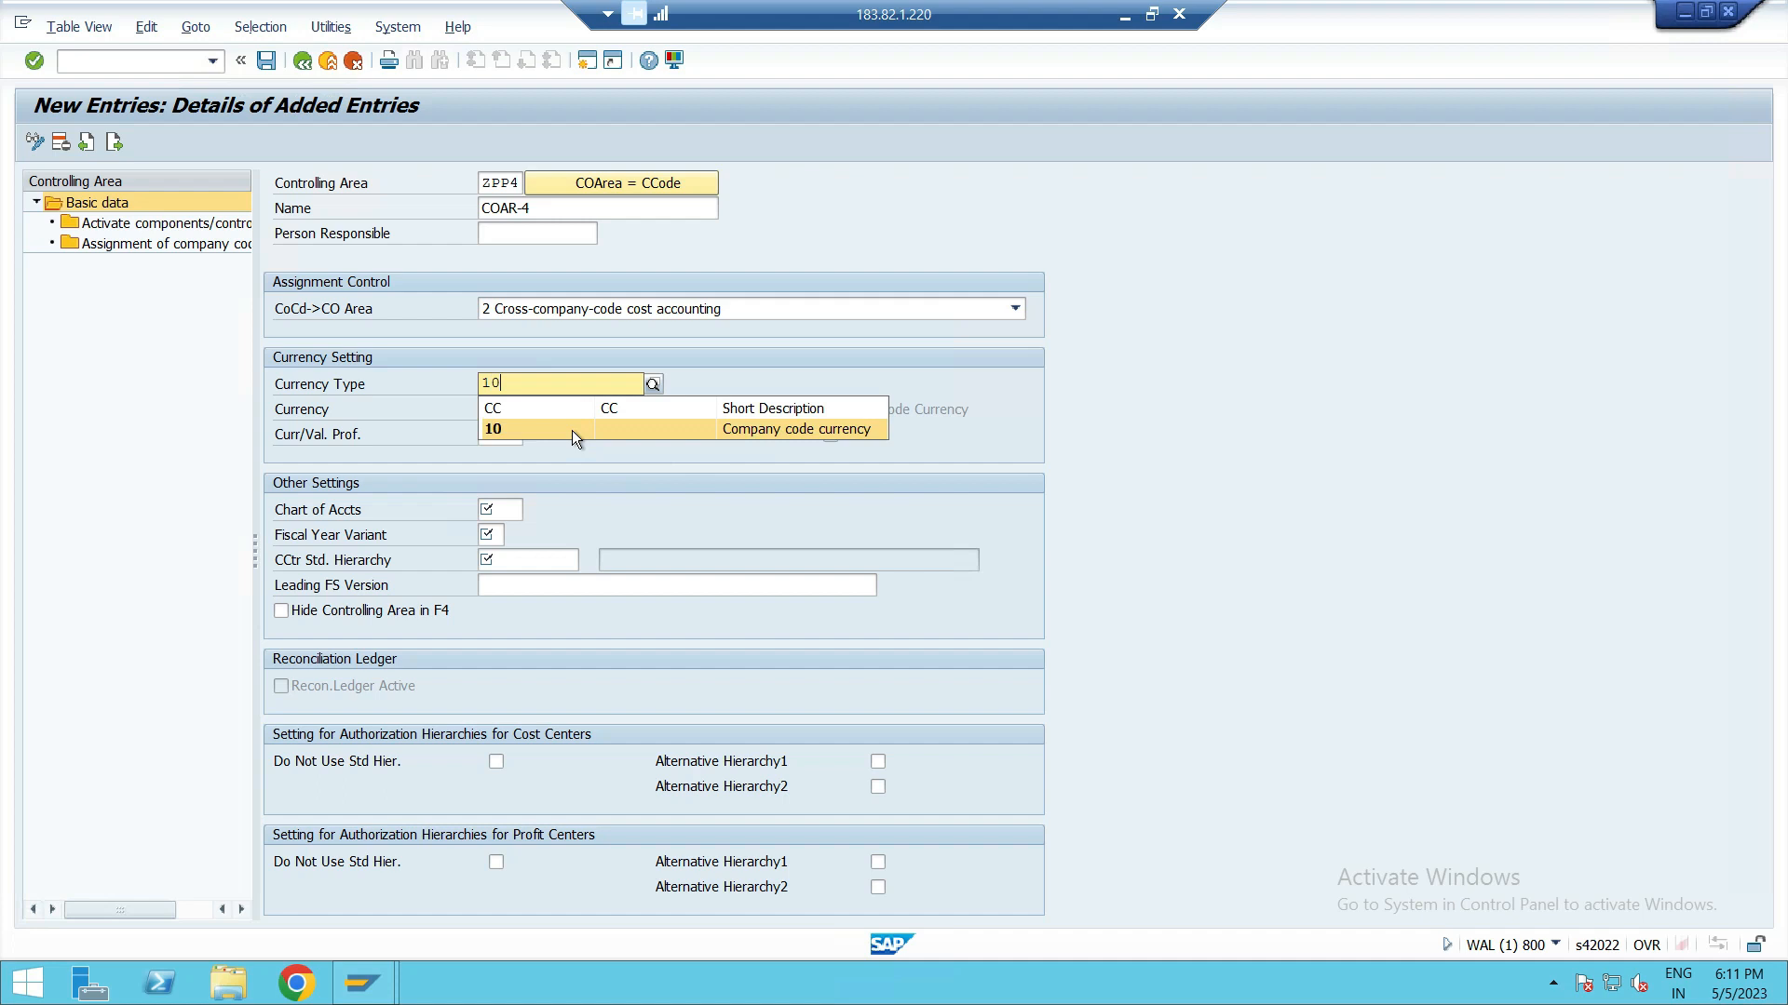
click(574, 430)
click(502, 411)
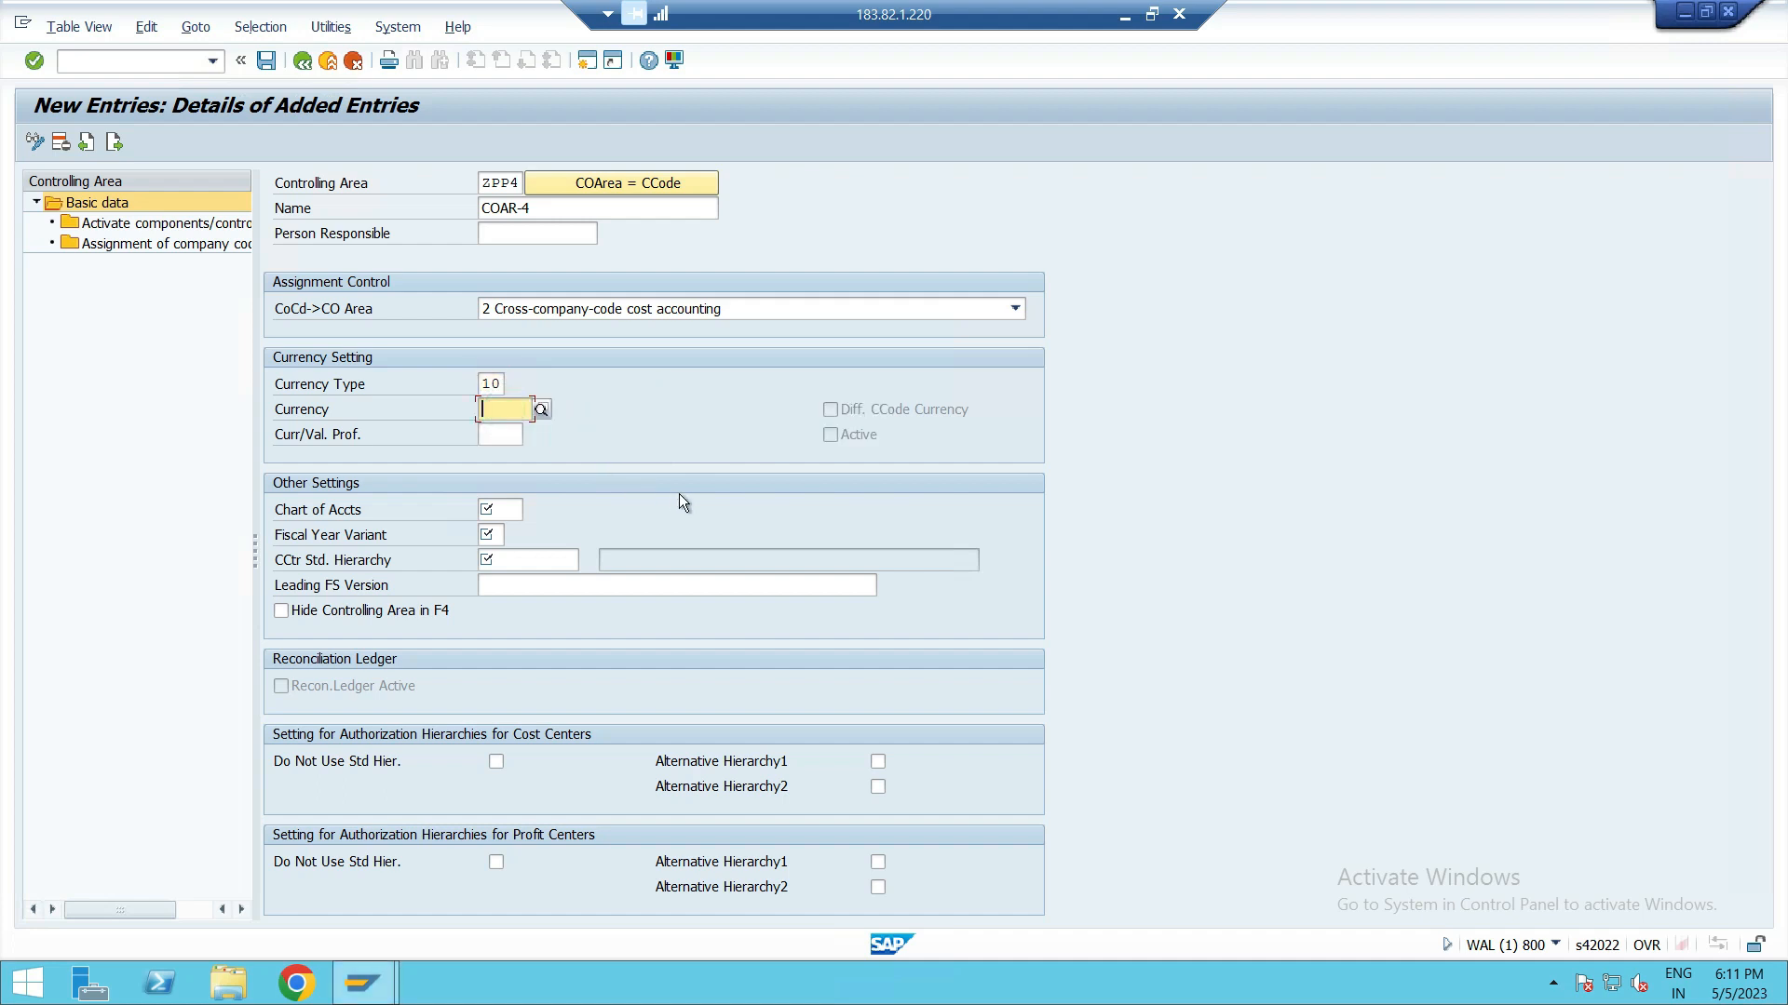
text(GBP)
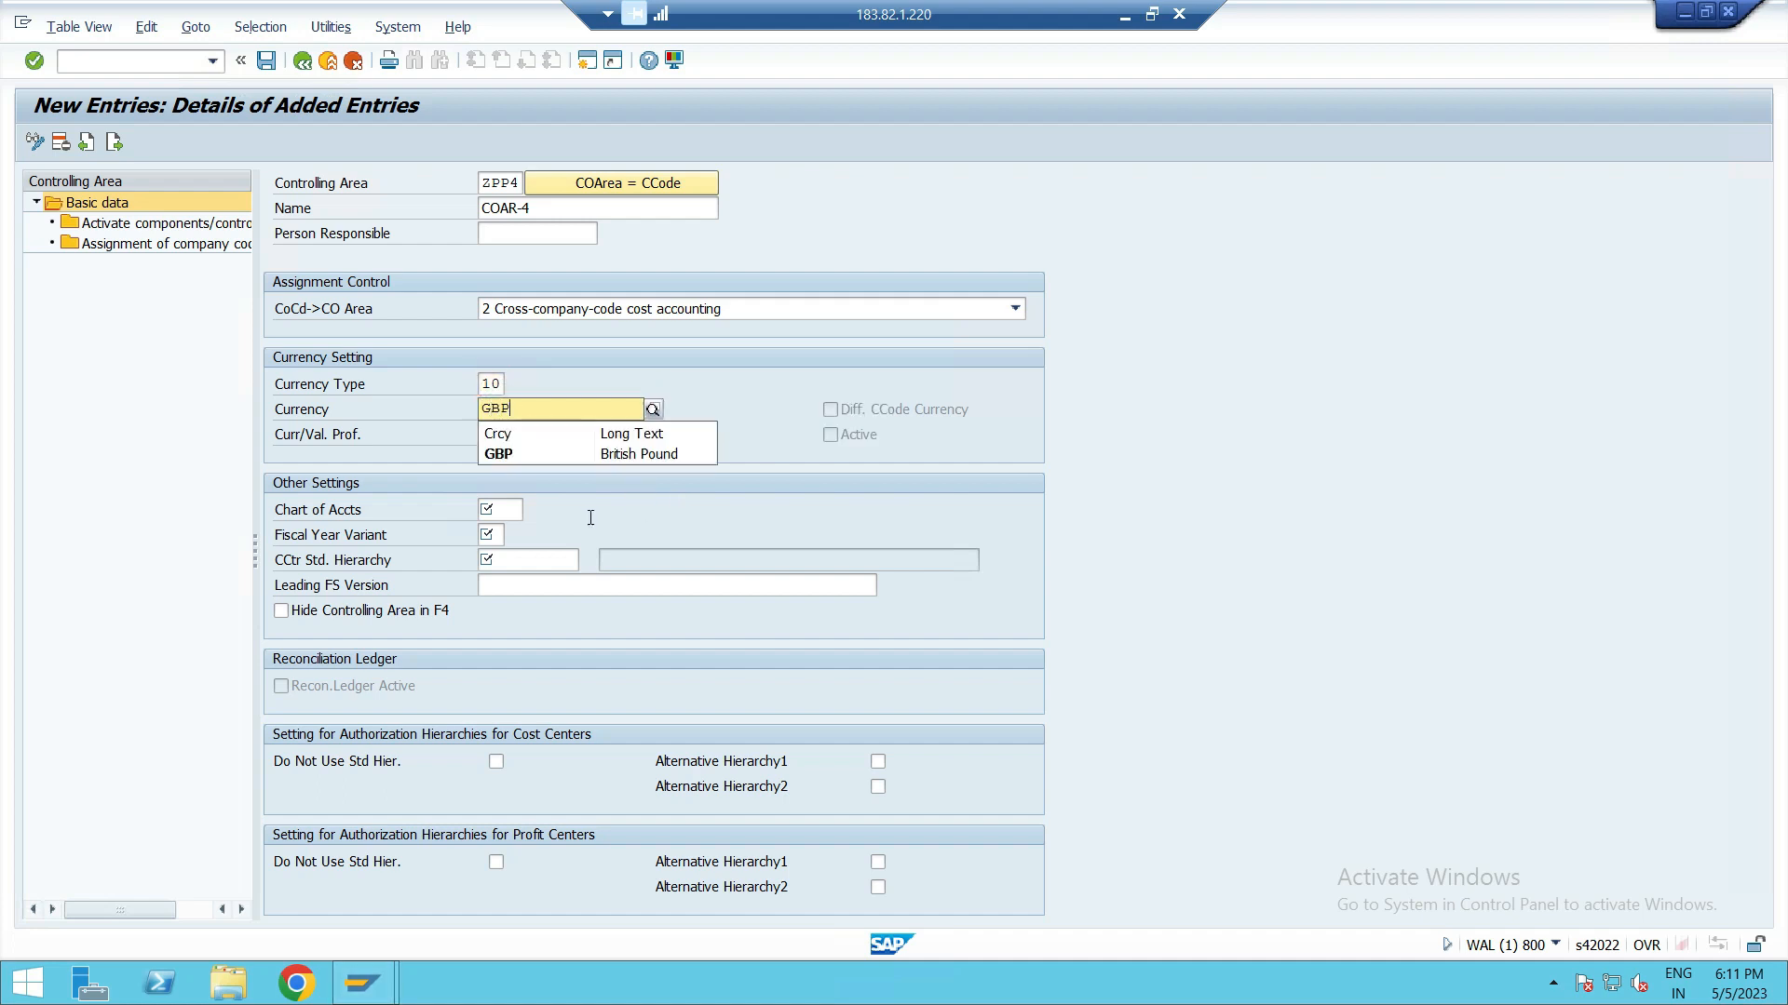
click(560, 460)
Step: Set the chart of accounts to INT and the fiscal year variant to ZA
click(506, 503)
text(INT)
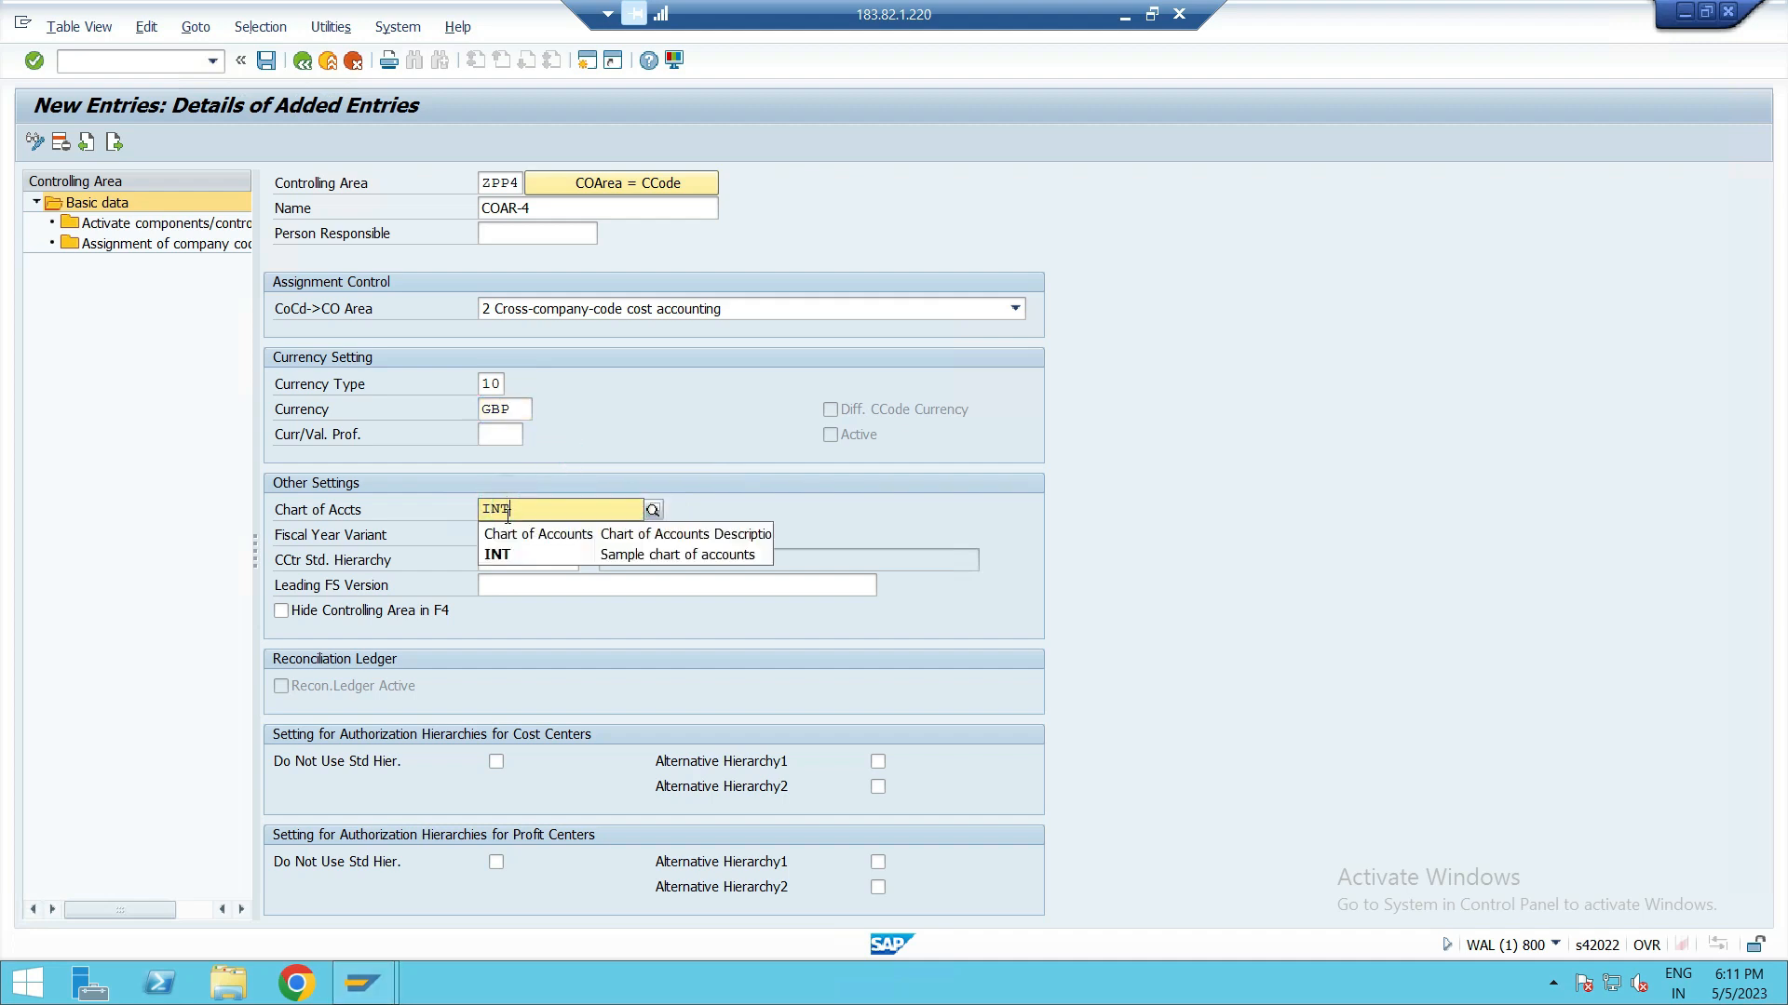
click(512, 560)
click(494, 532)
text(ZA)
click(520, 574)
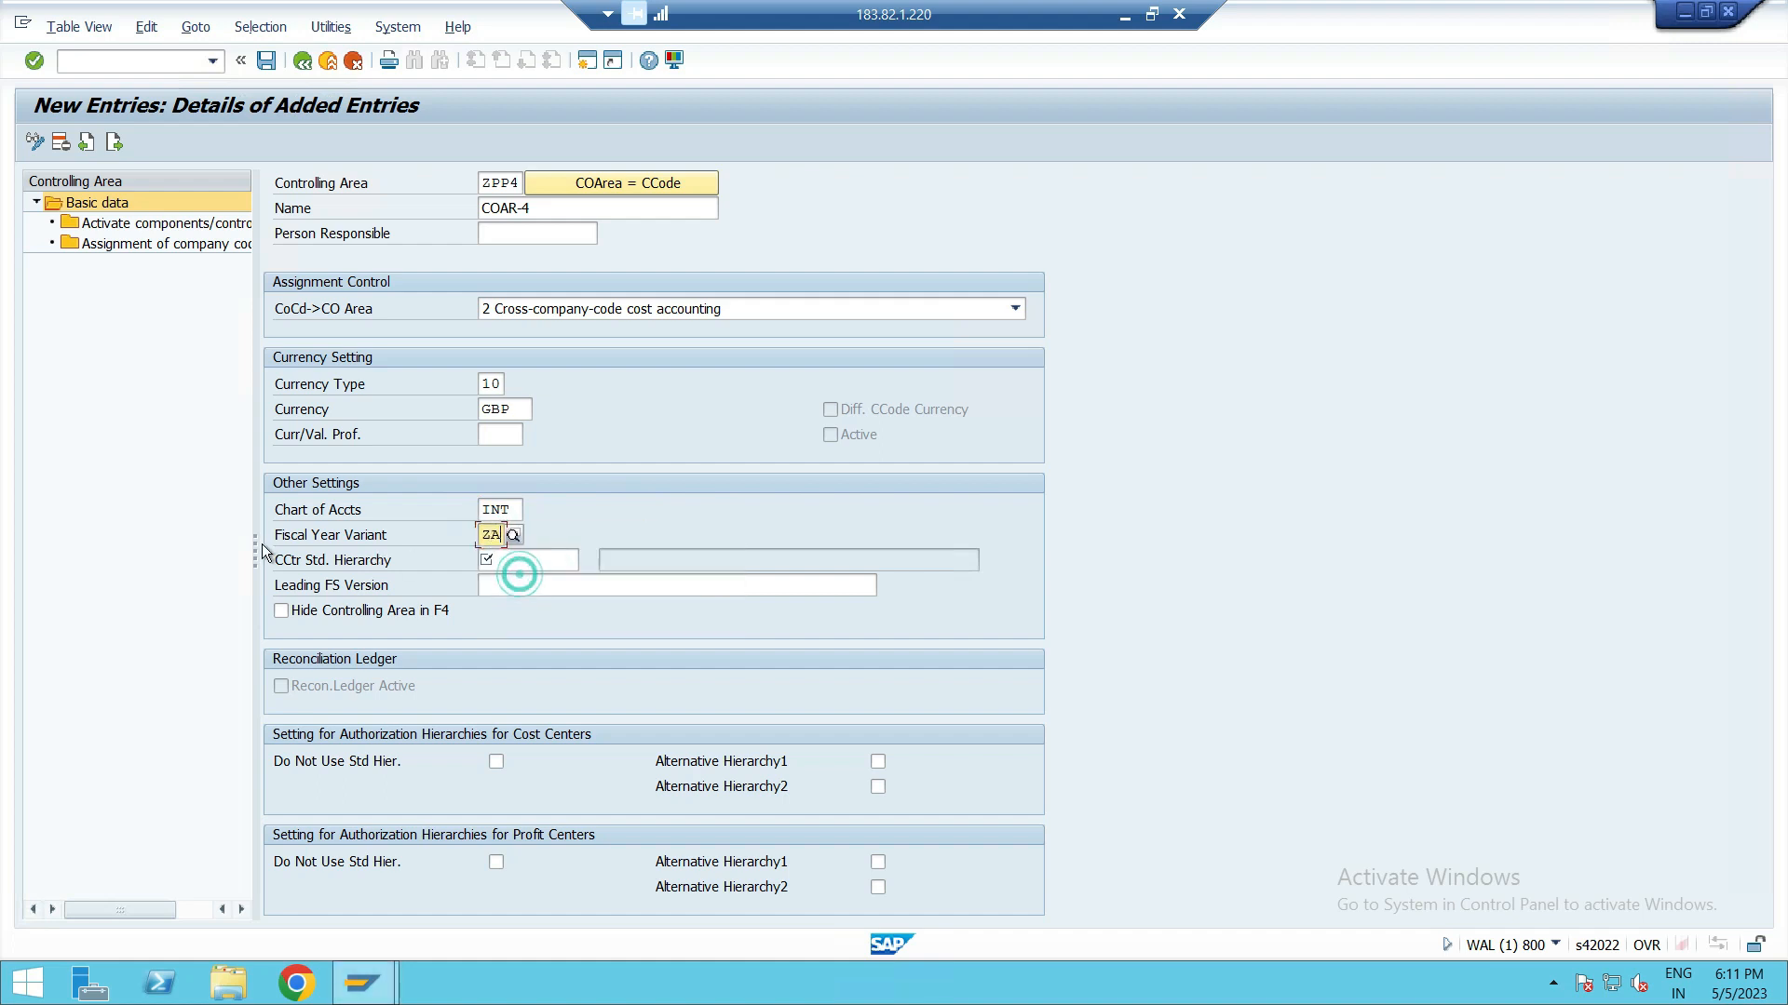
Step: Set the cost center standard hierarchy to ZPP4-CCSH and agree to create it as a new standard hierarchy
click(516, 568)
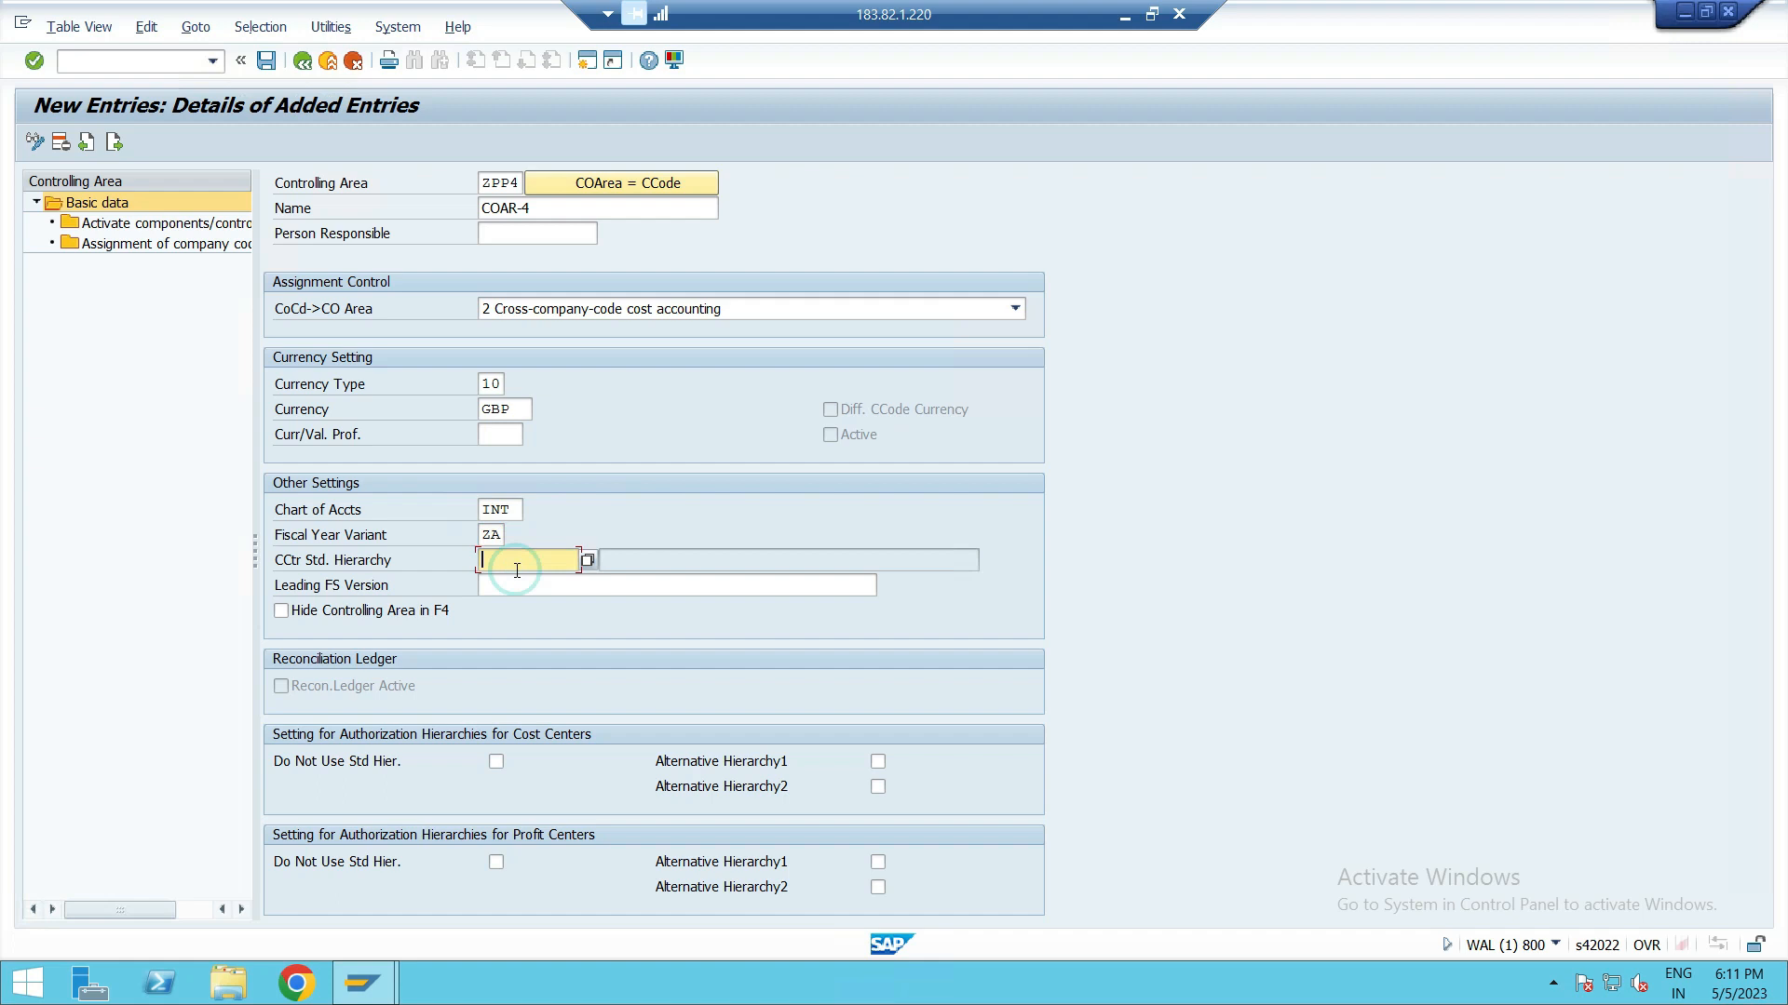
text(ZPP)
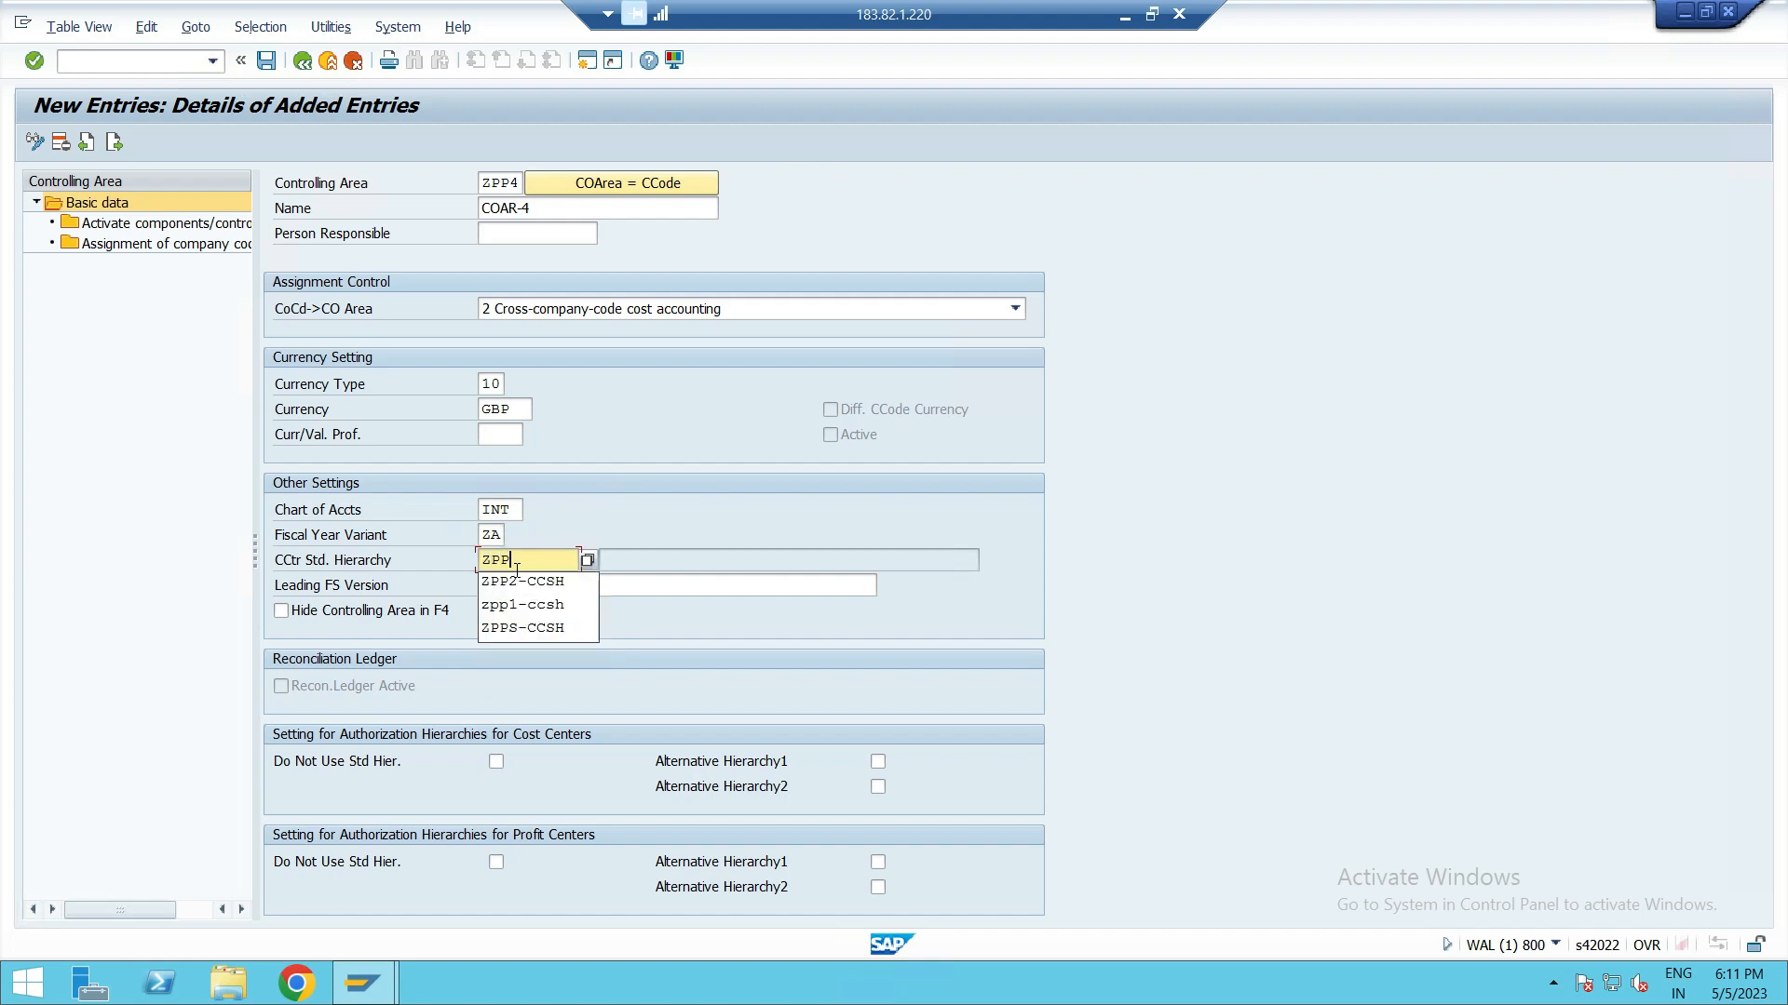
text(4-CCSH)
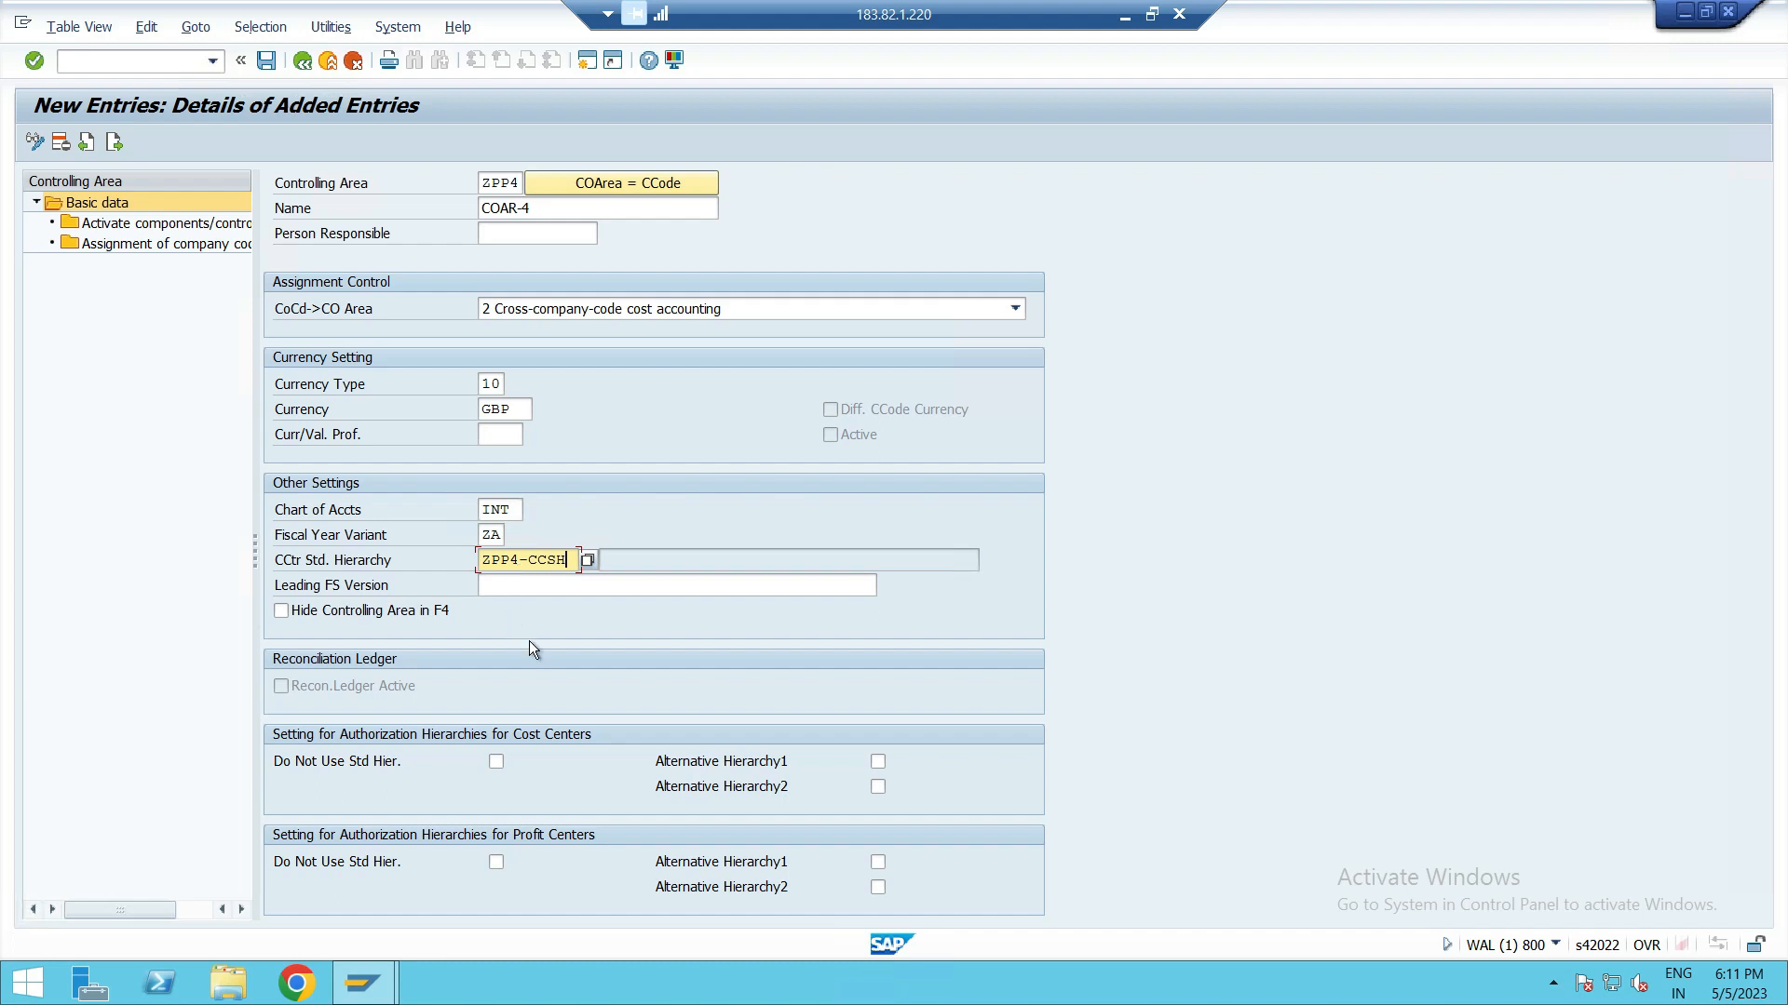
key(Return)
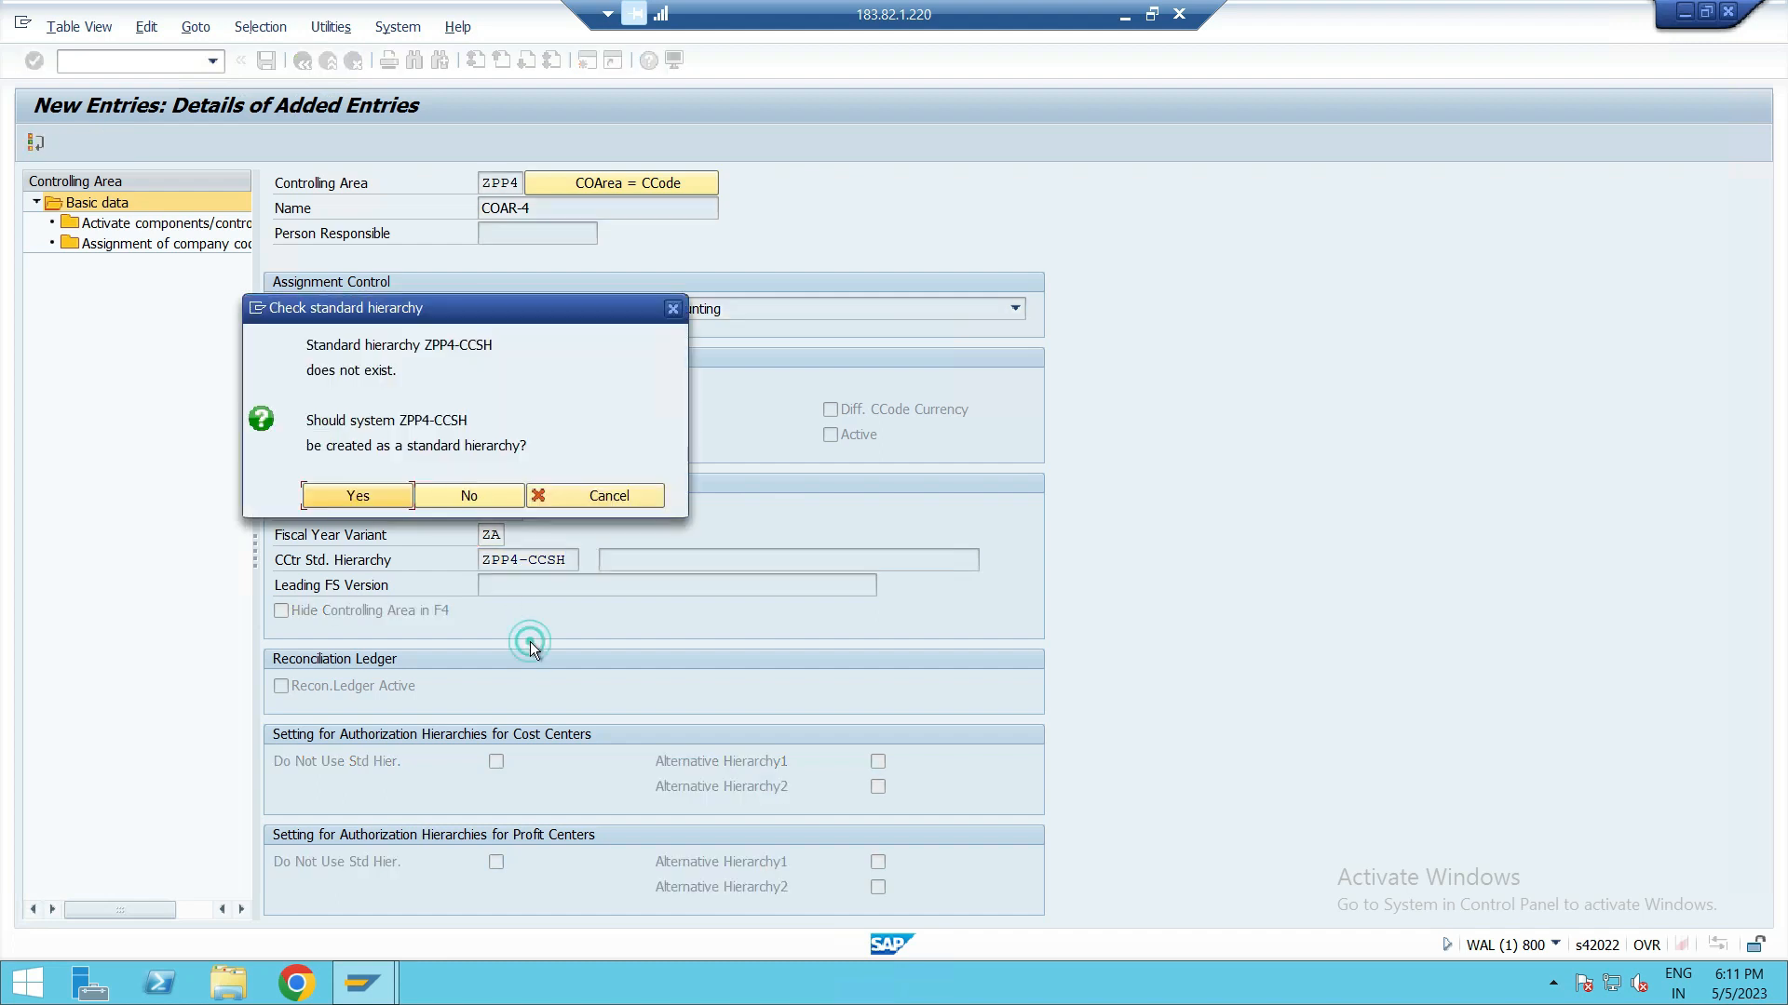
click(346, 485)
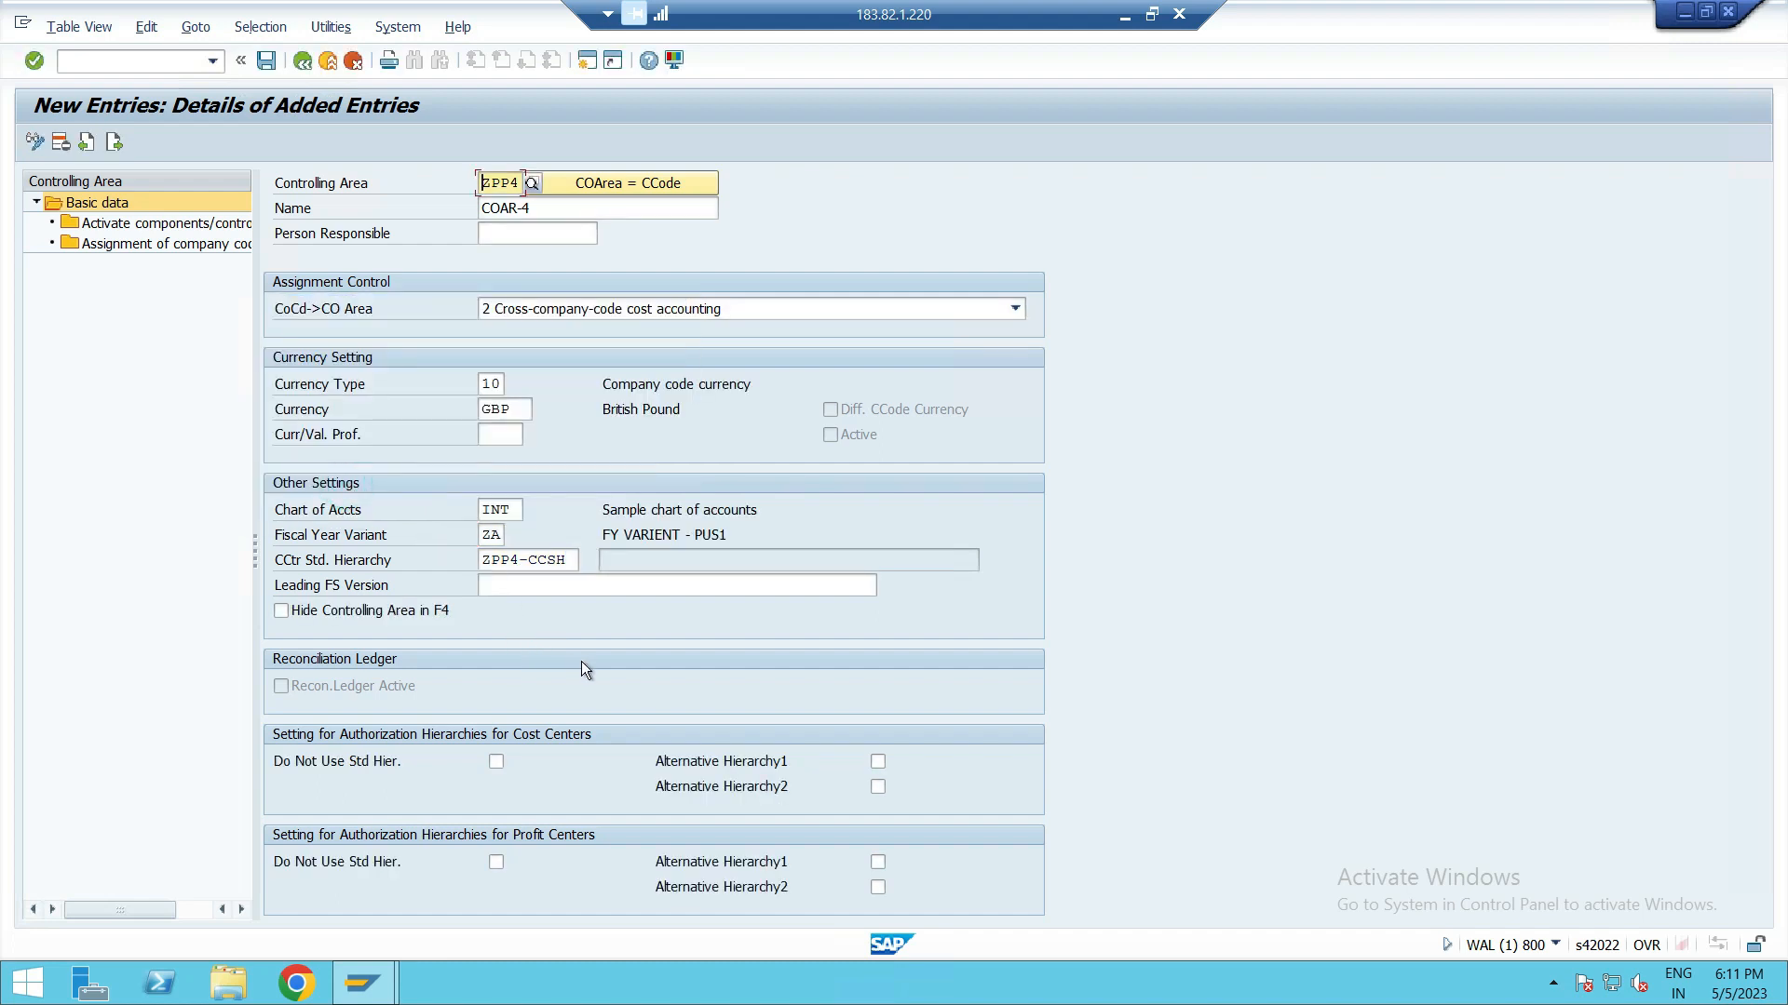
Step: Save the new controlling area ZPP4, confirming the hierarchy creation and closing the message log
click(270, 66)
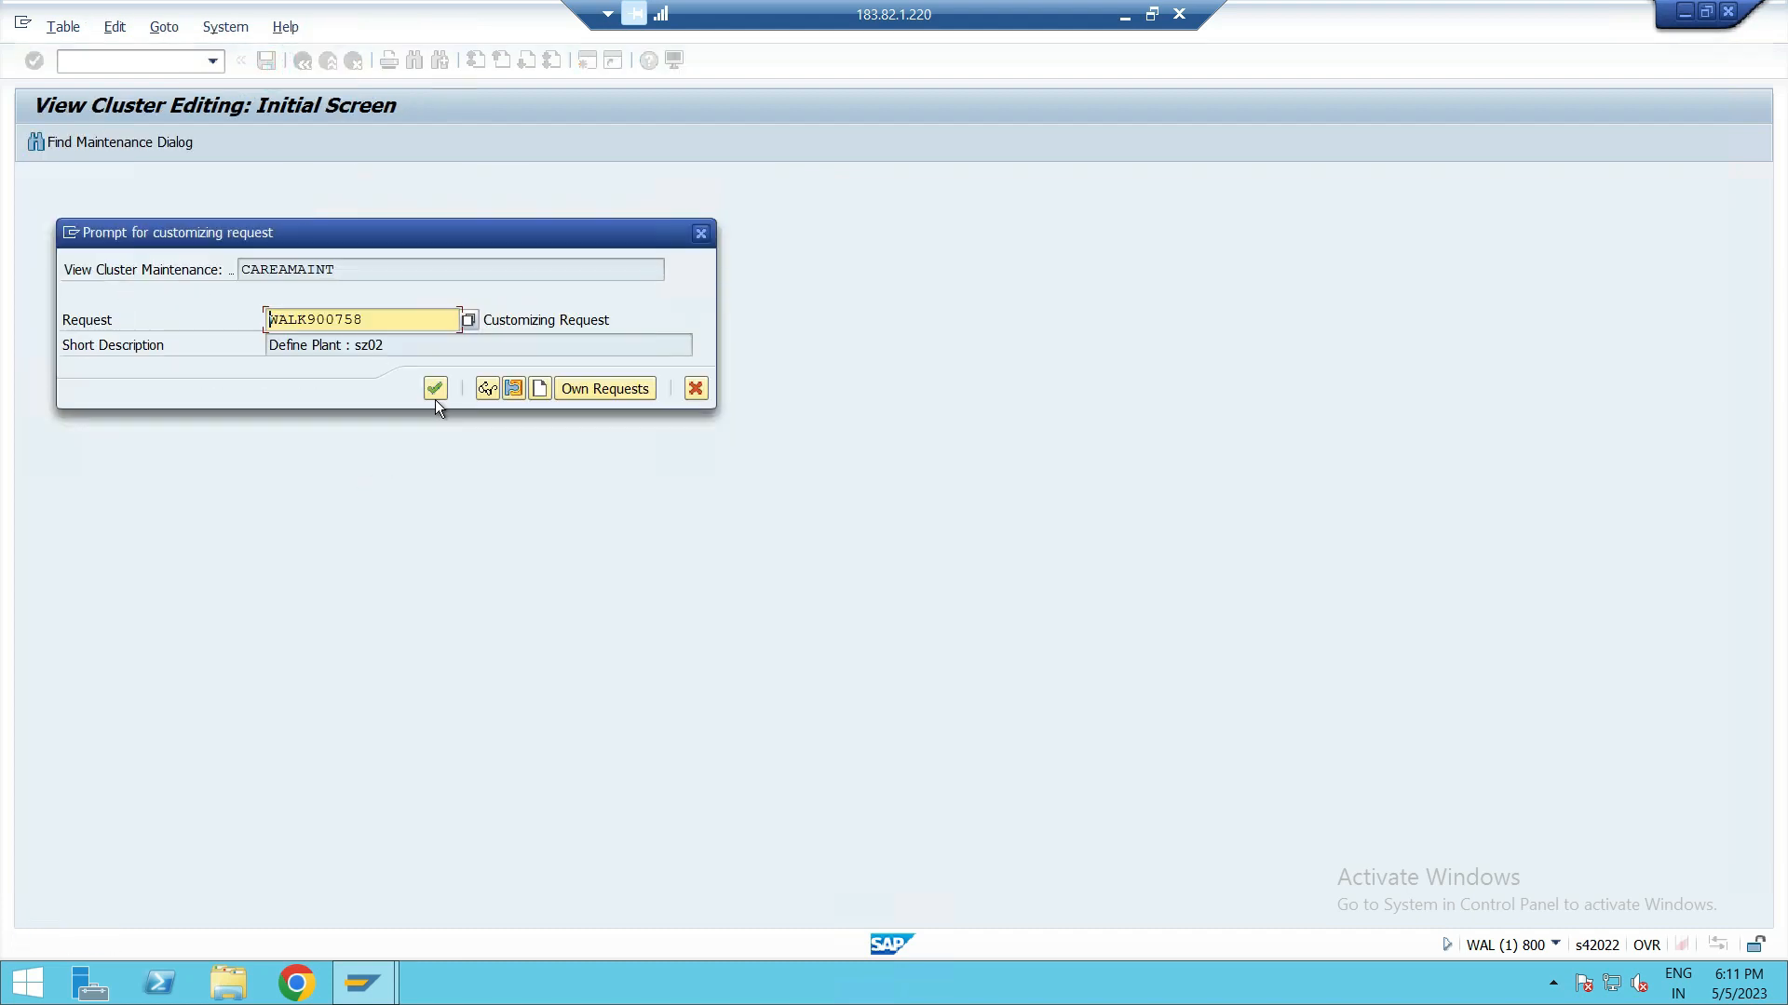
click(435, 391)
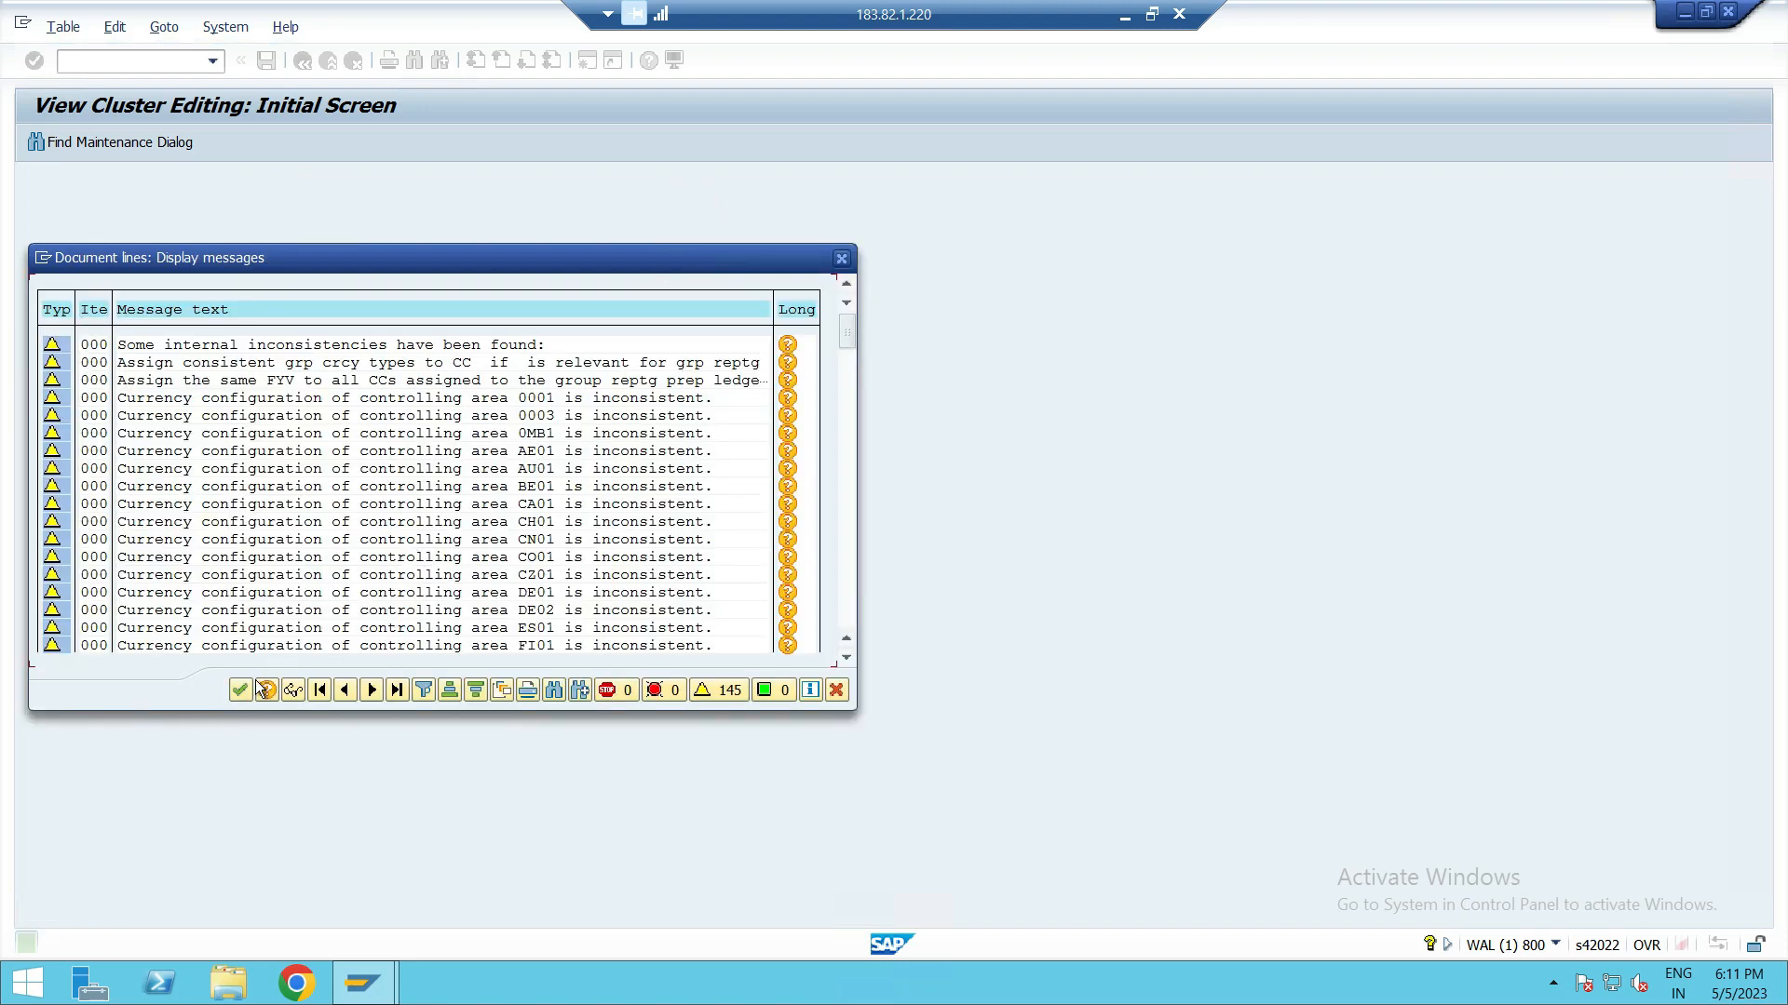
click(239, 689)
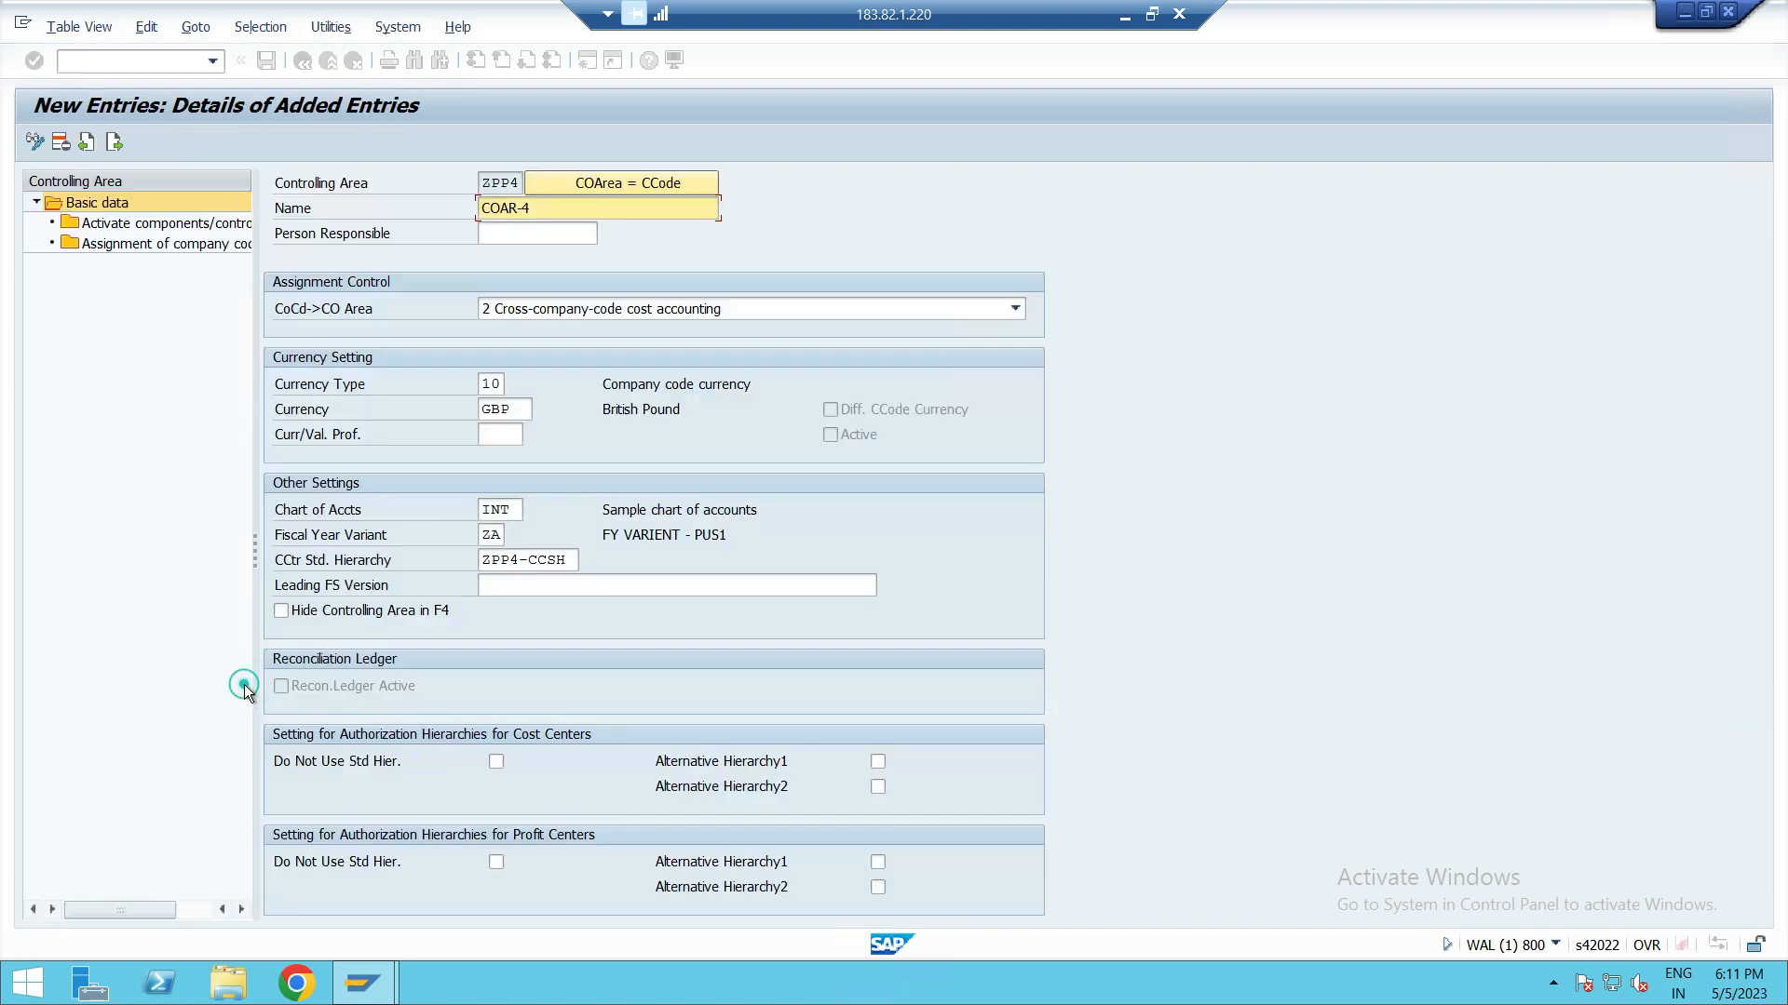
Step: Add a new component entry for ZPP4 with cost centers, order management and commitment management set to component active
double_click(126, 226)
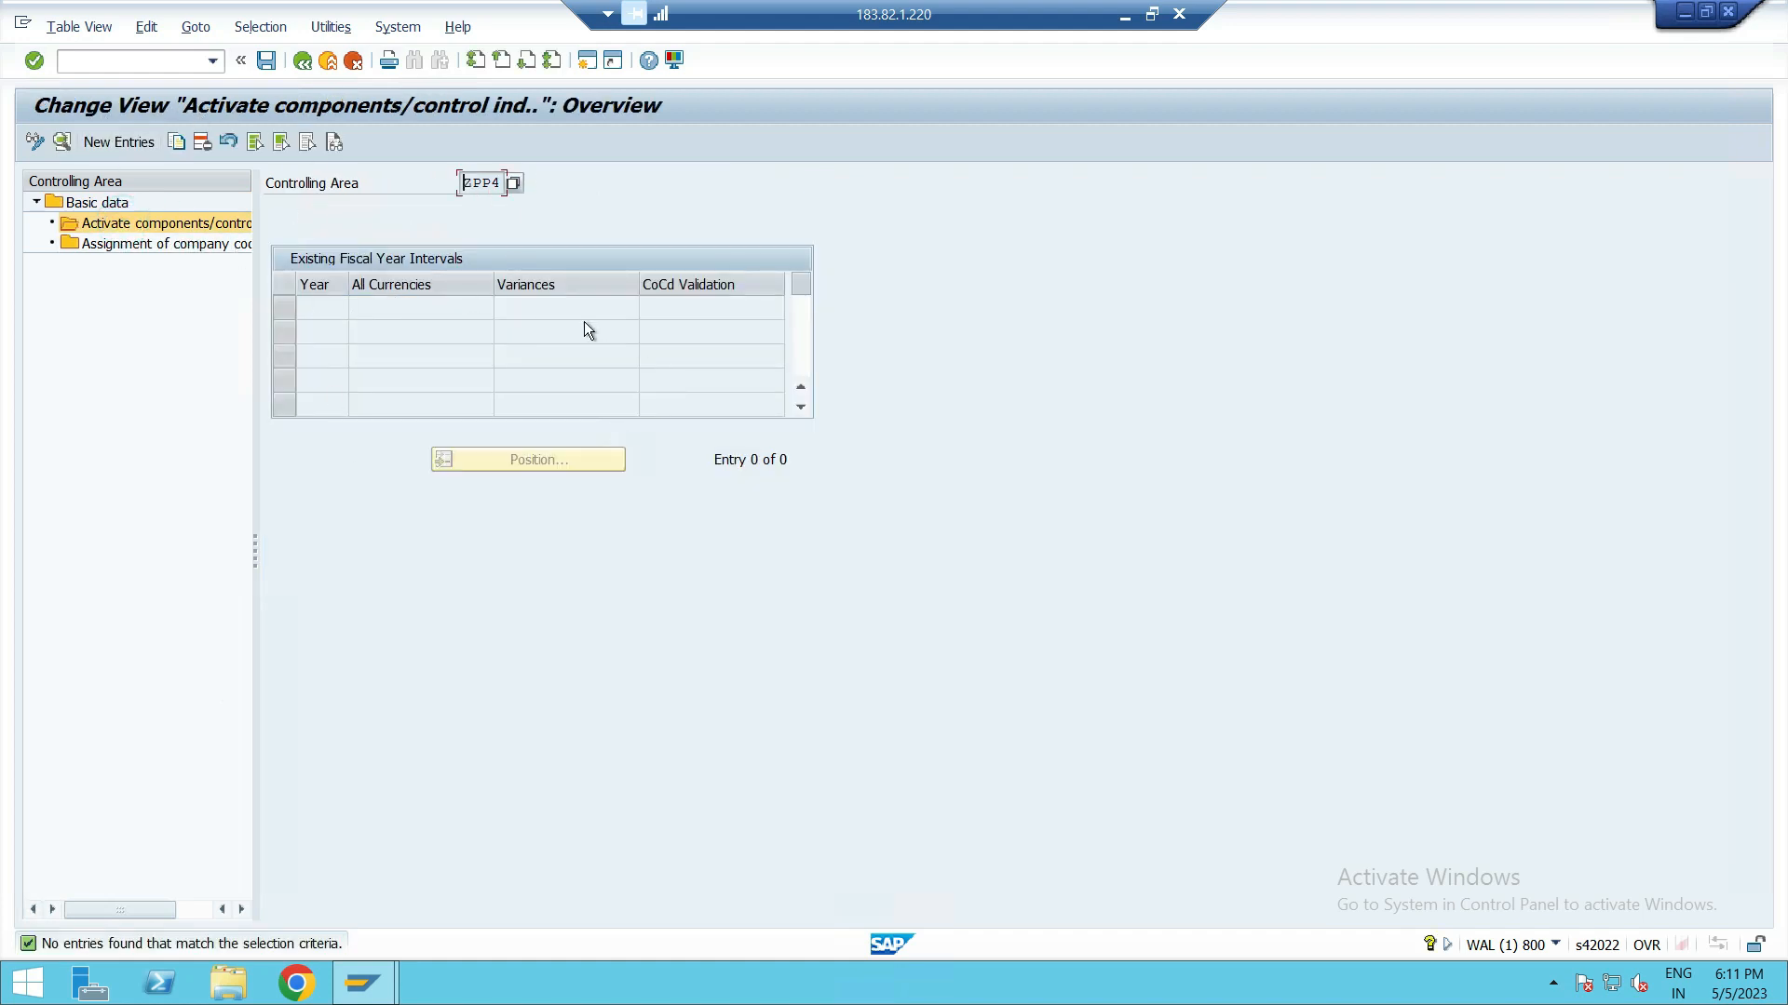
click(134, 141)
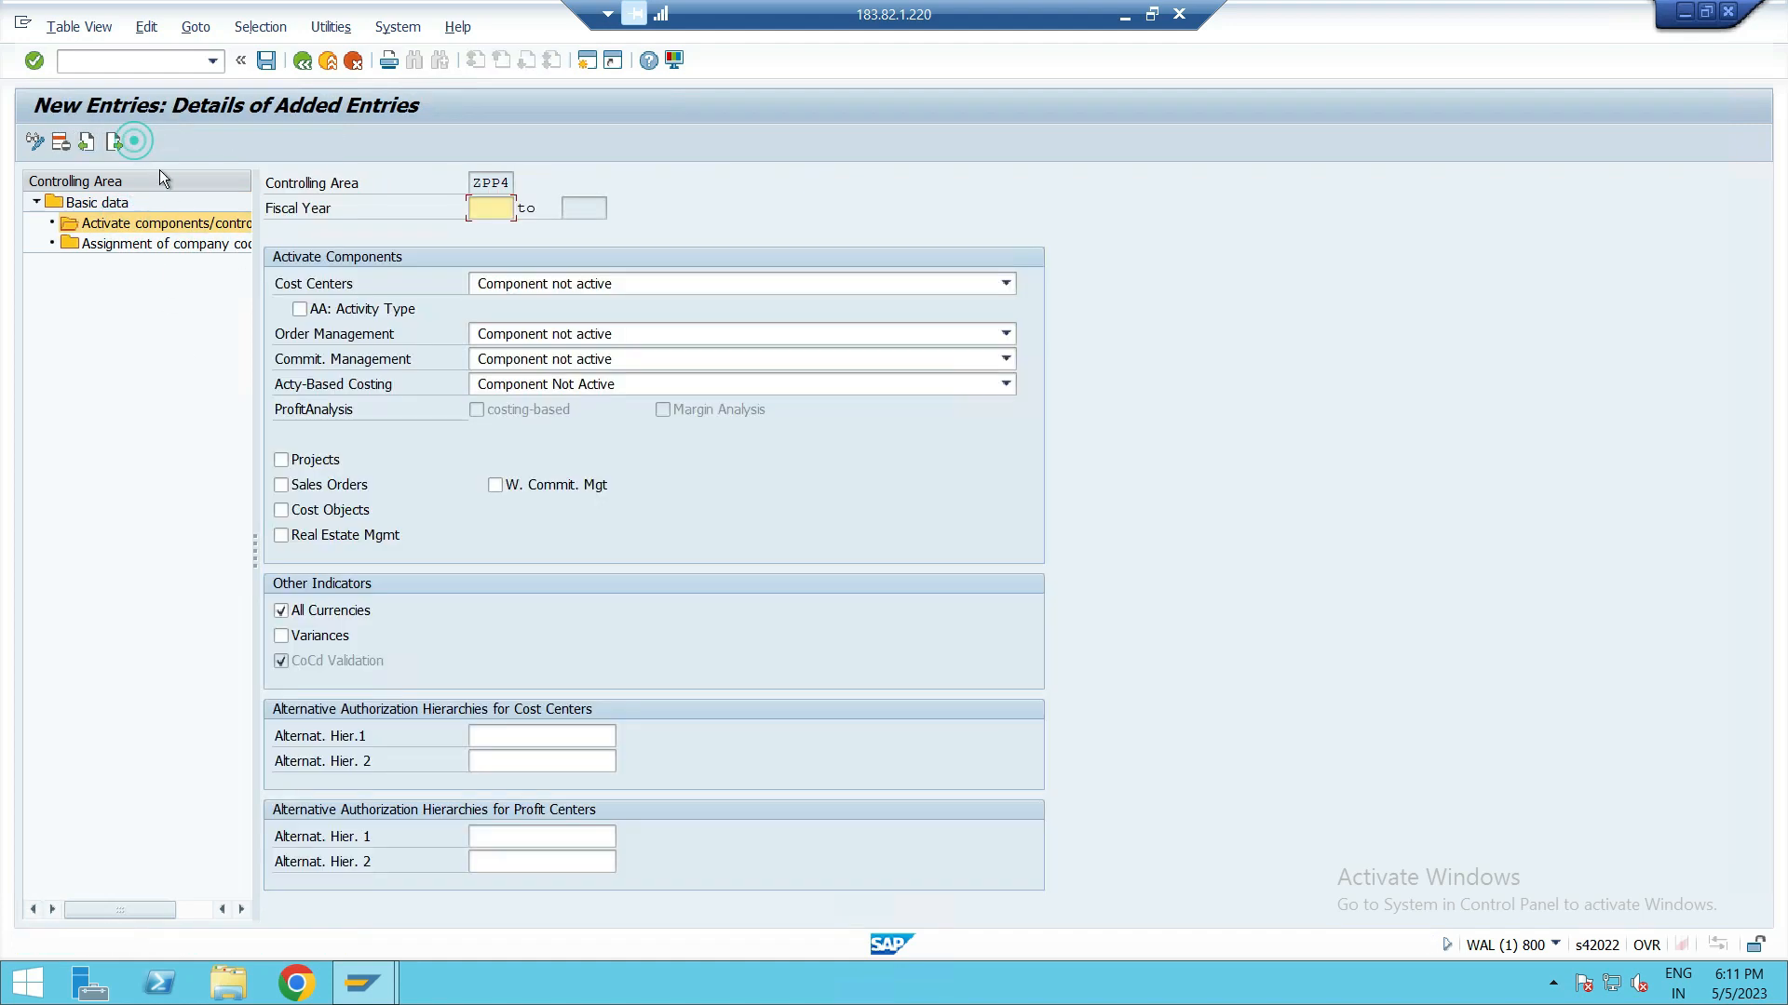
click(595, 279)
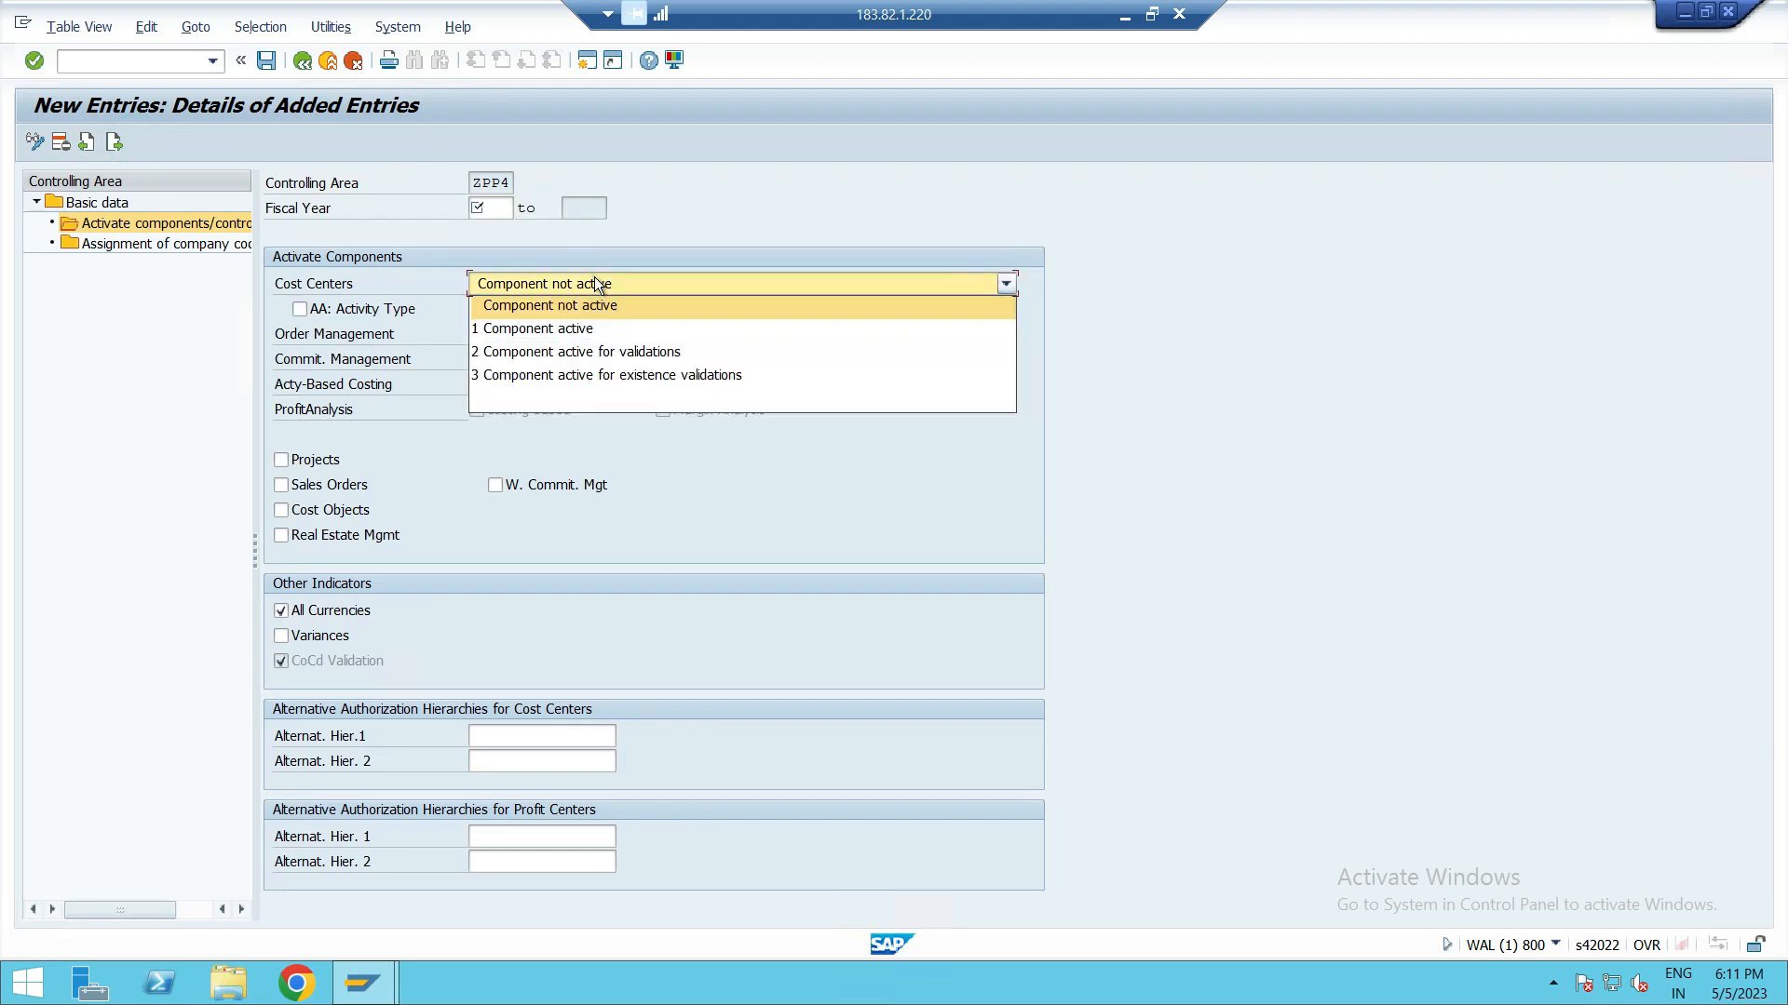
click(585, 326)
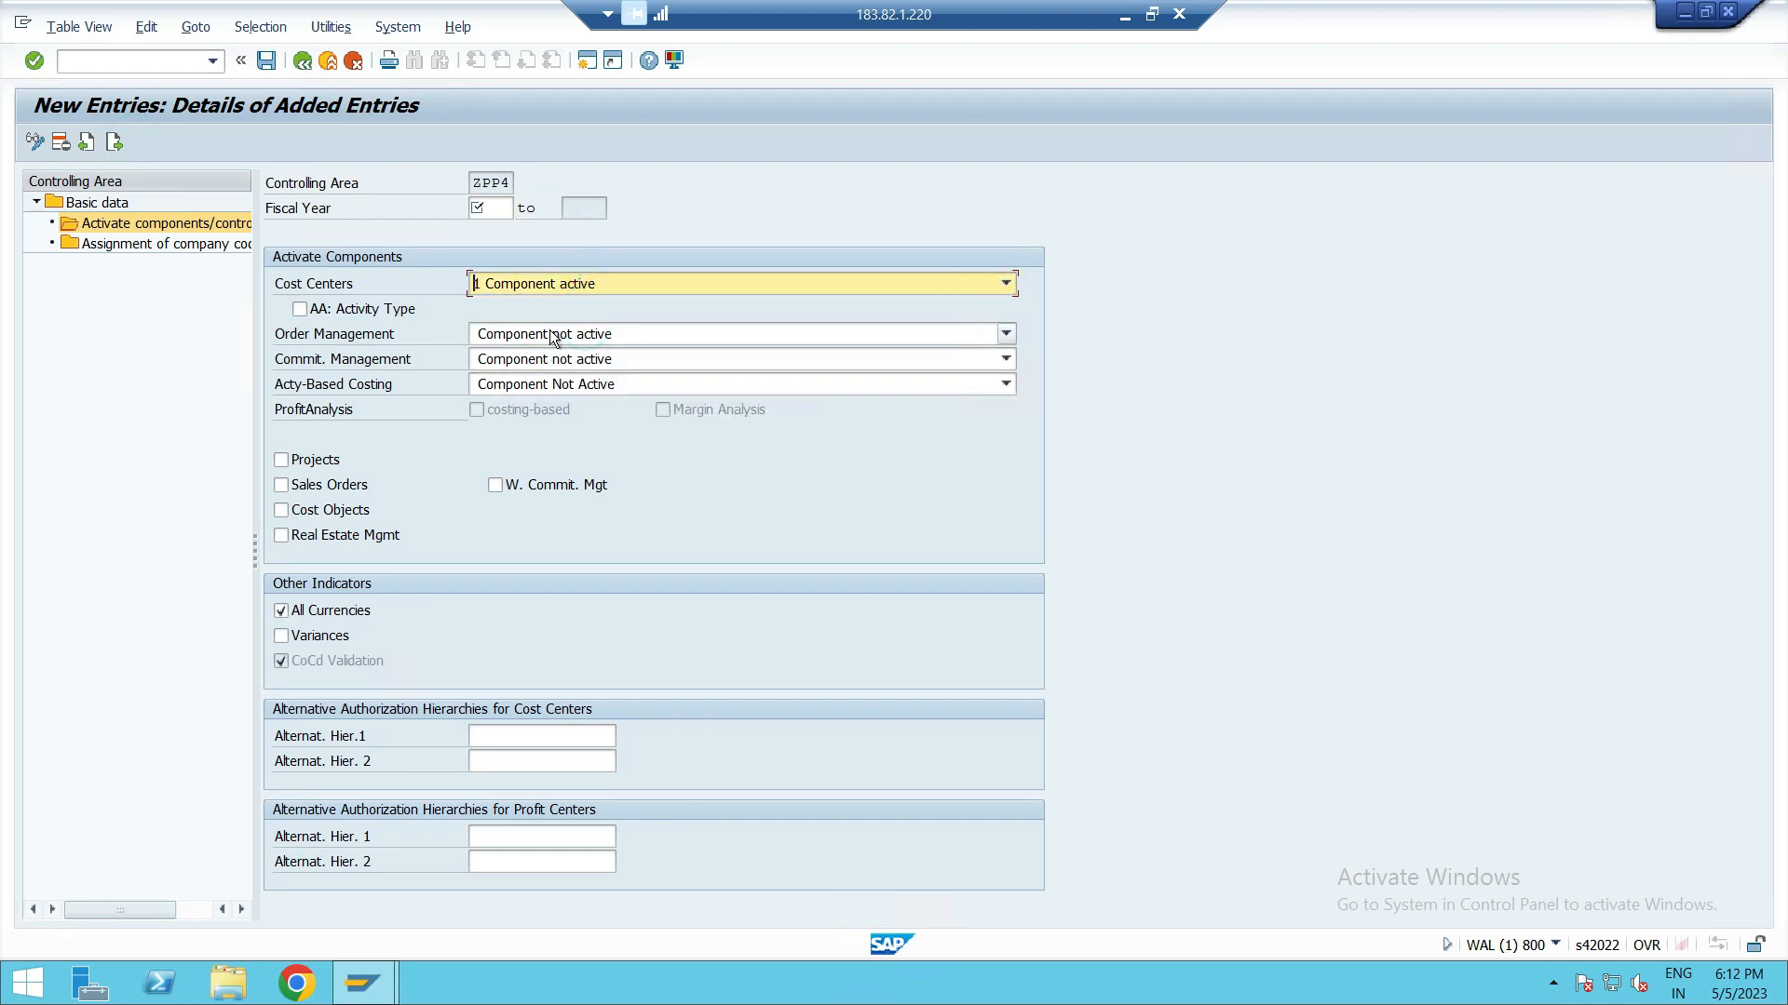
click(550, 332)
click(550, 380)
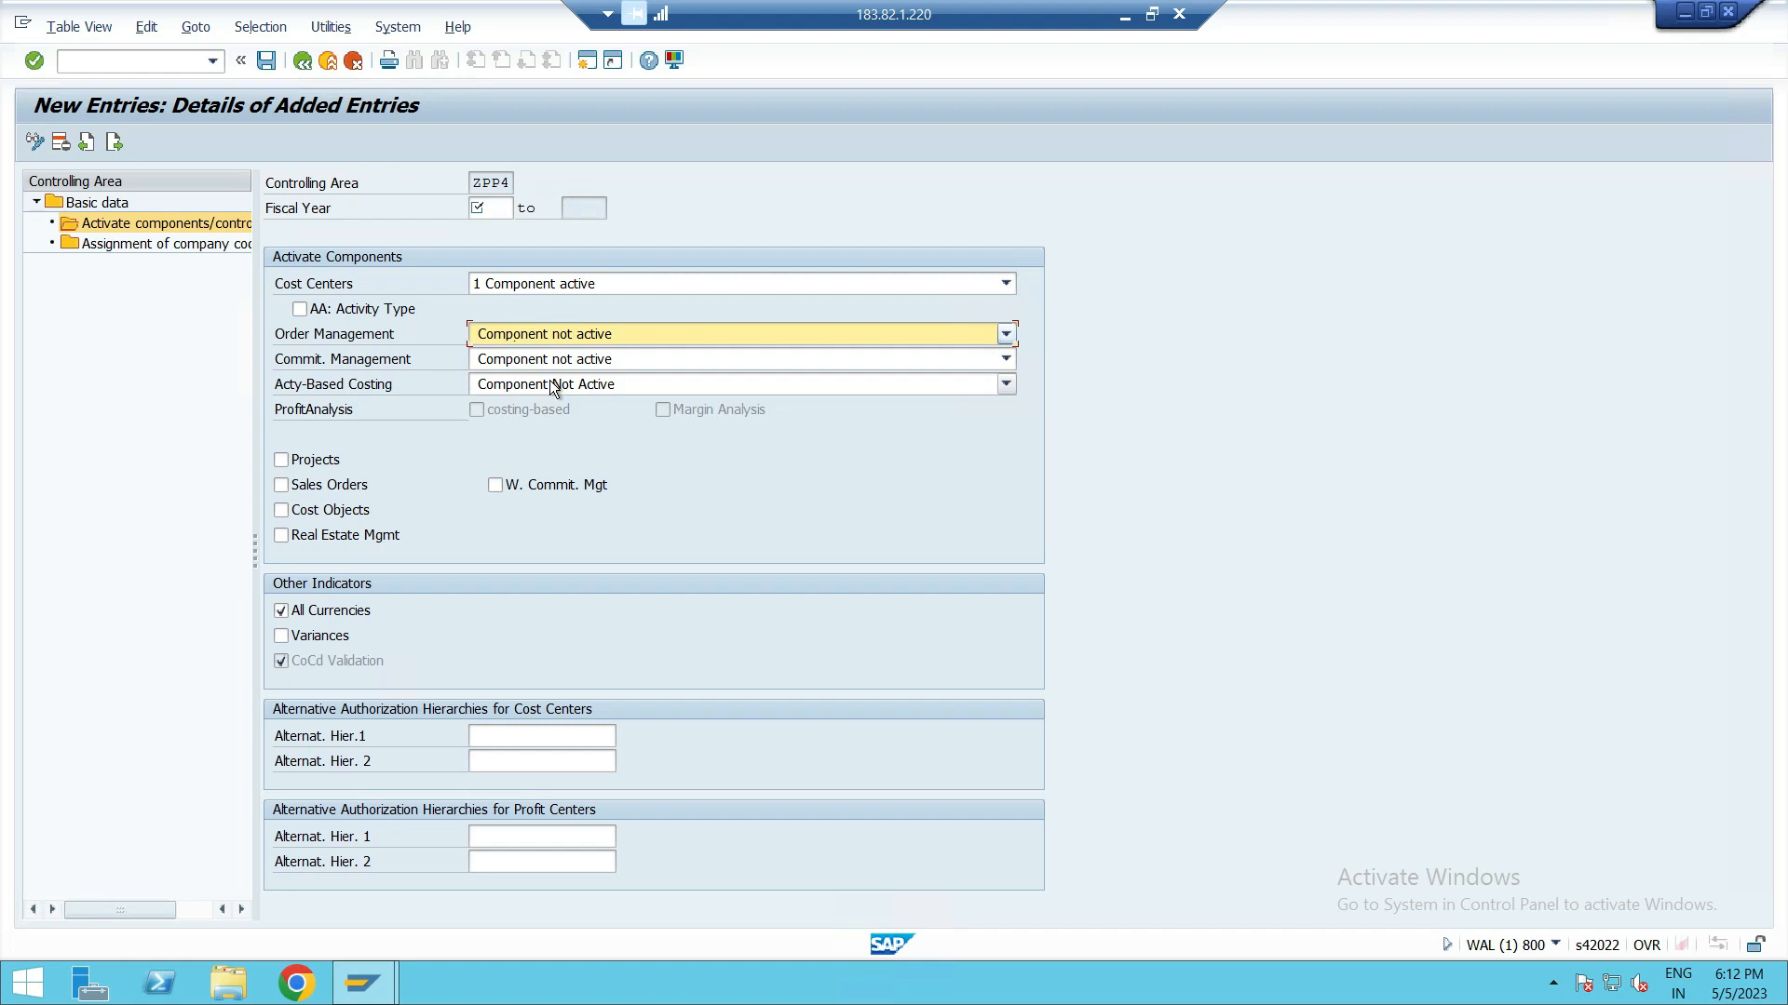
click(549, 359)
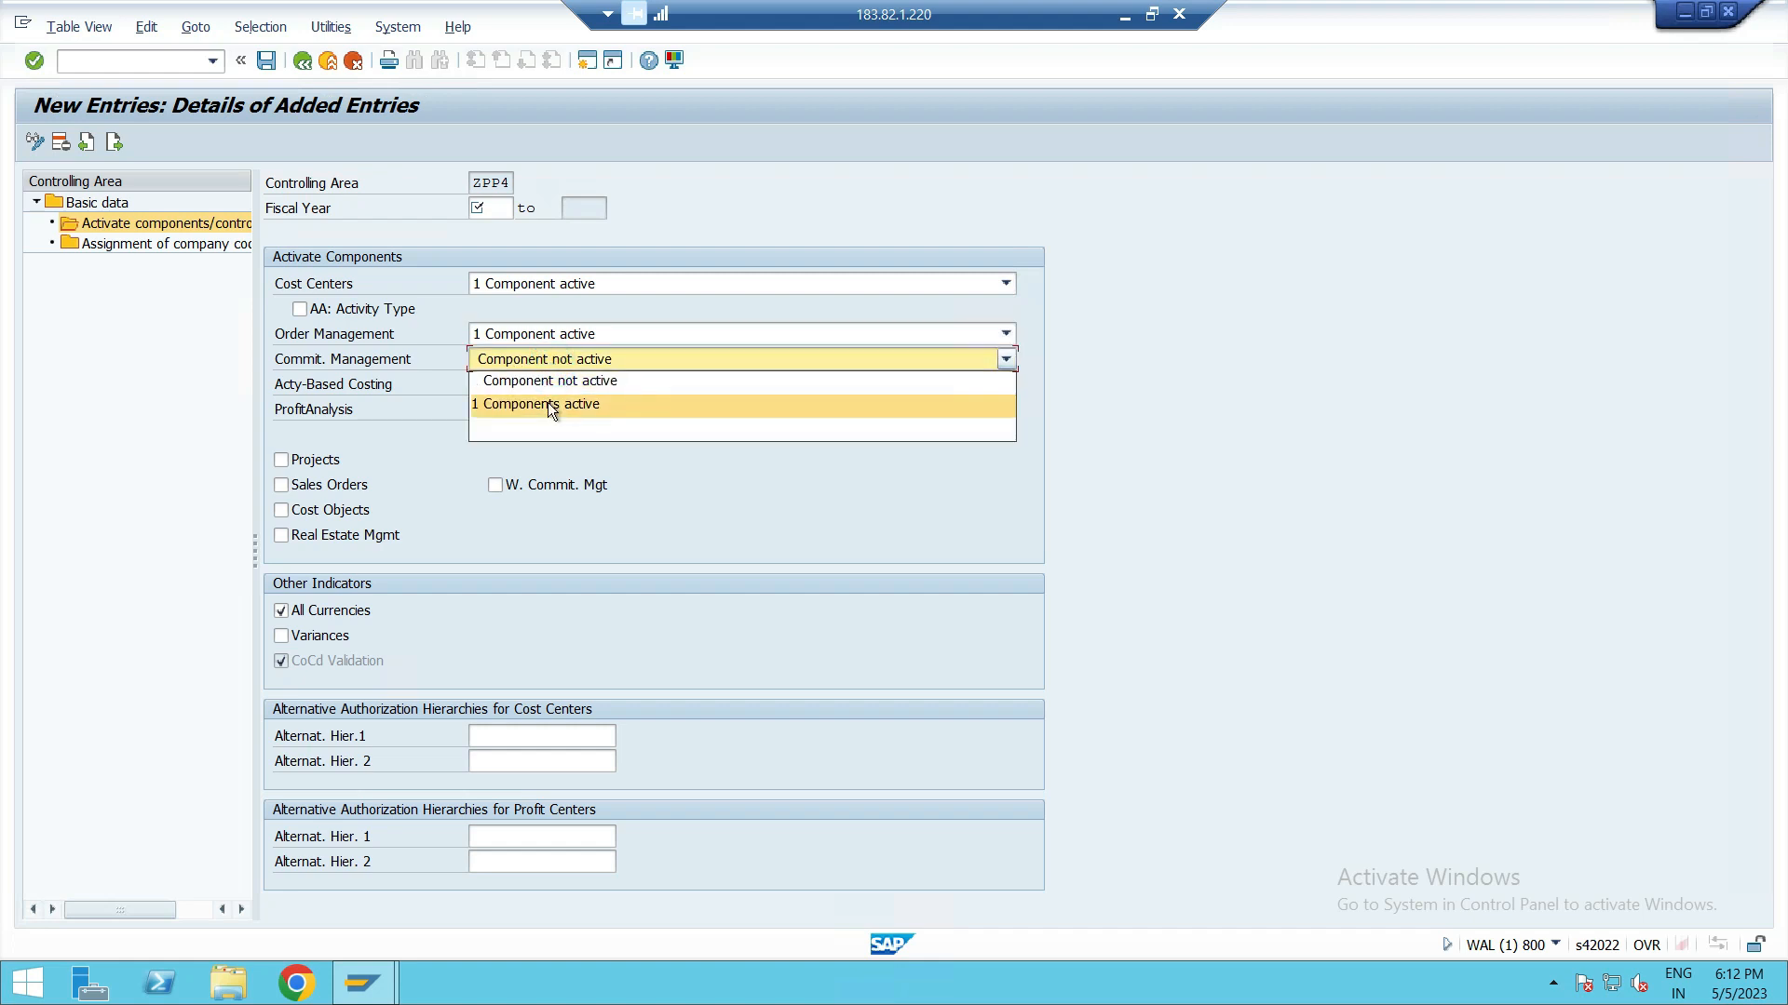
click(548, 403)
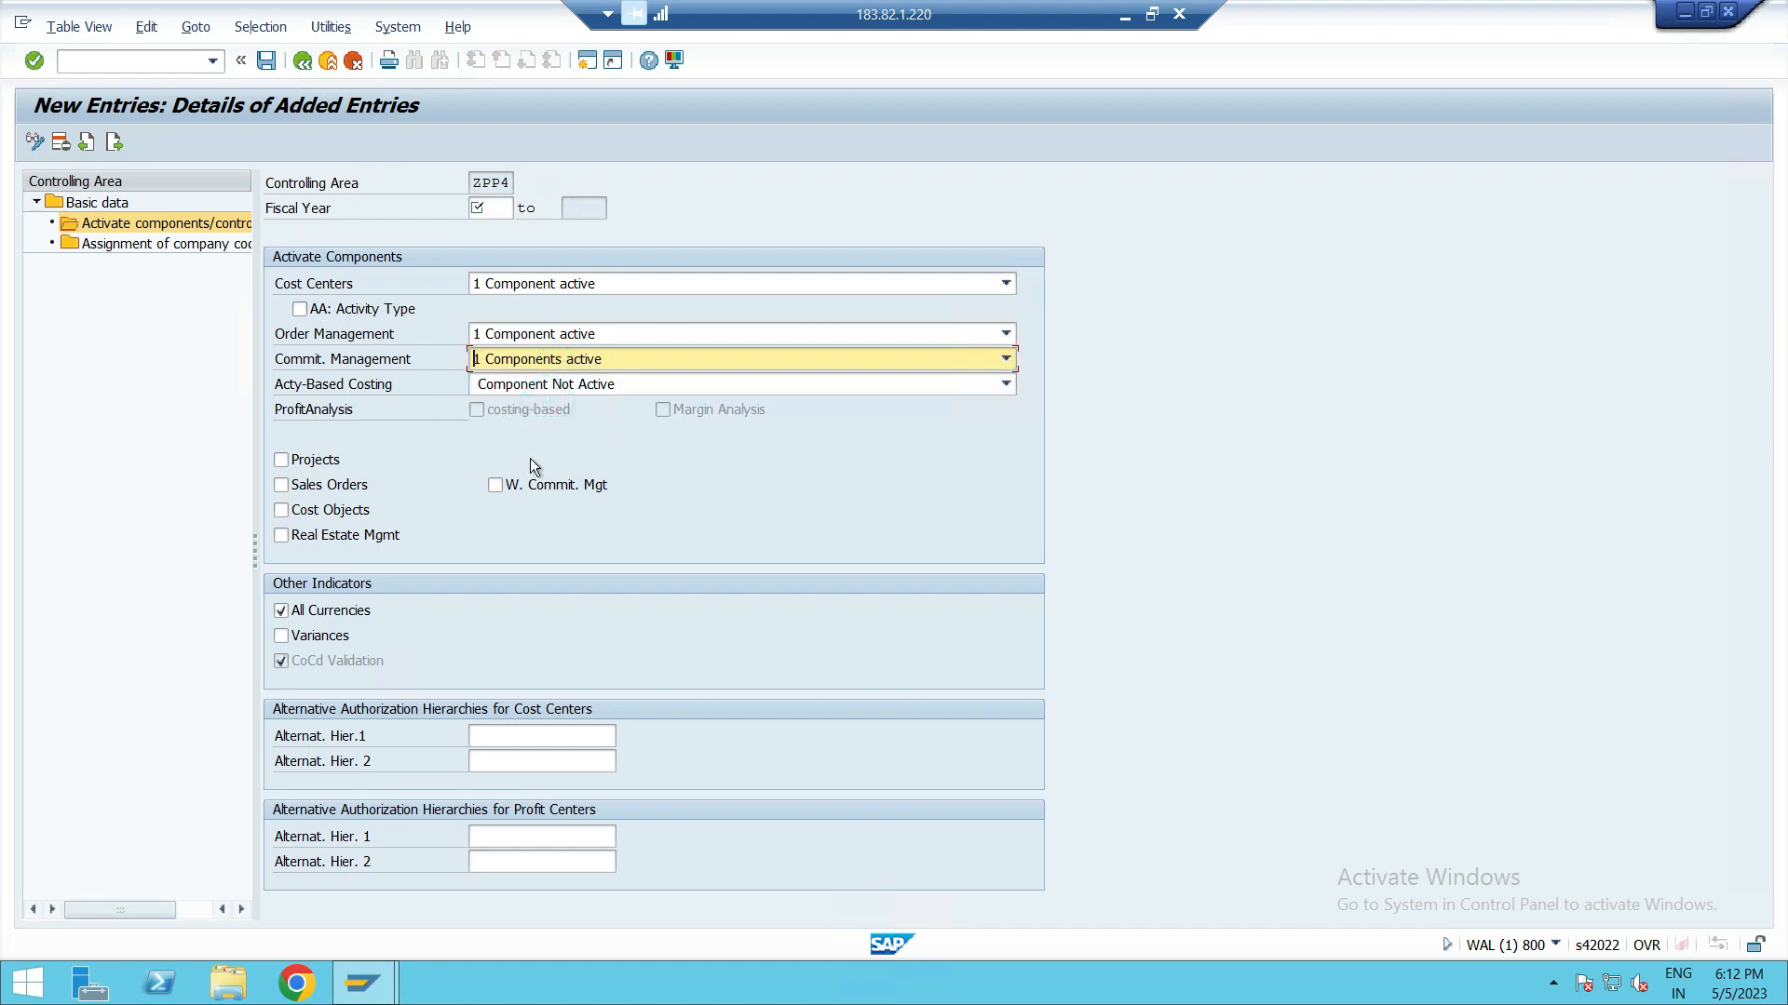
Step: Activate projects, sales orders and cost objects, and set the fiscal year to start from 2023
click(646, 480)
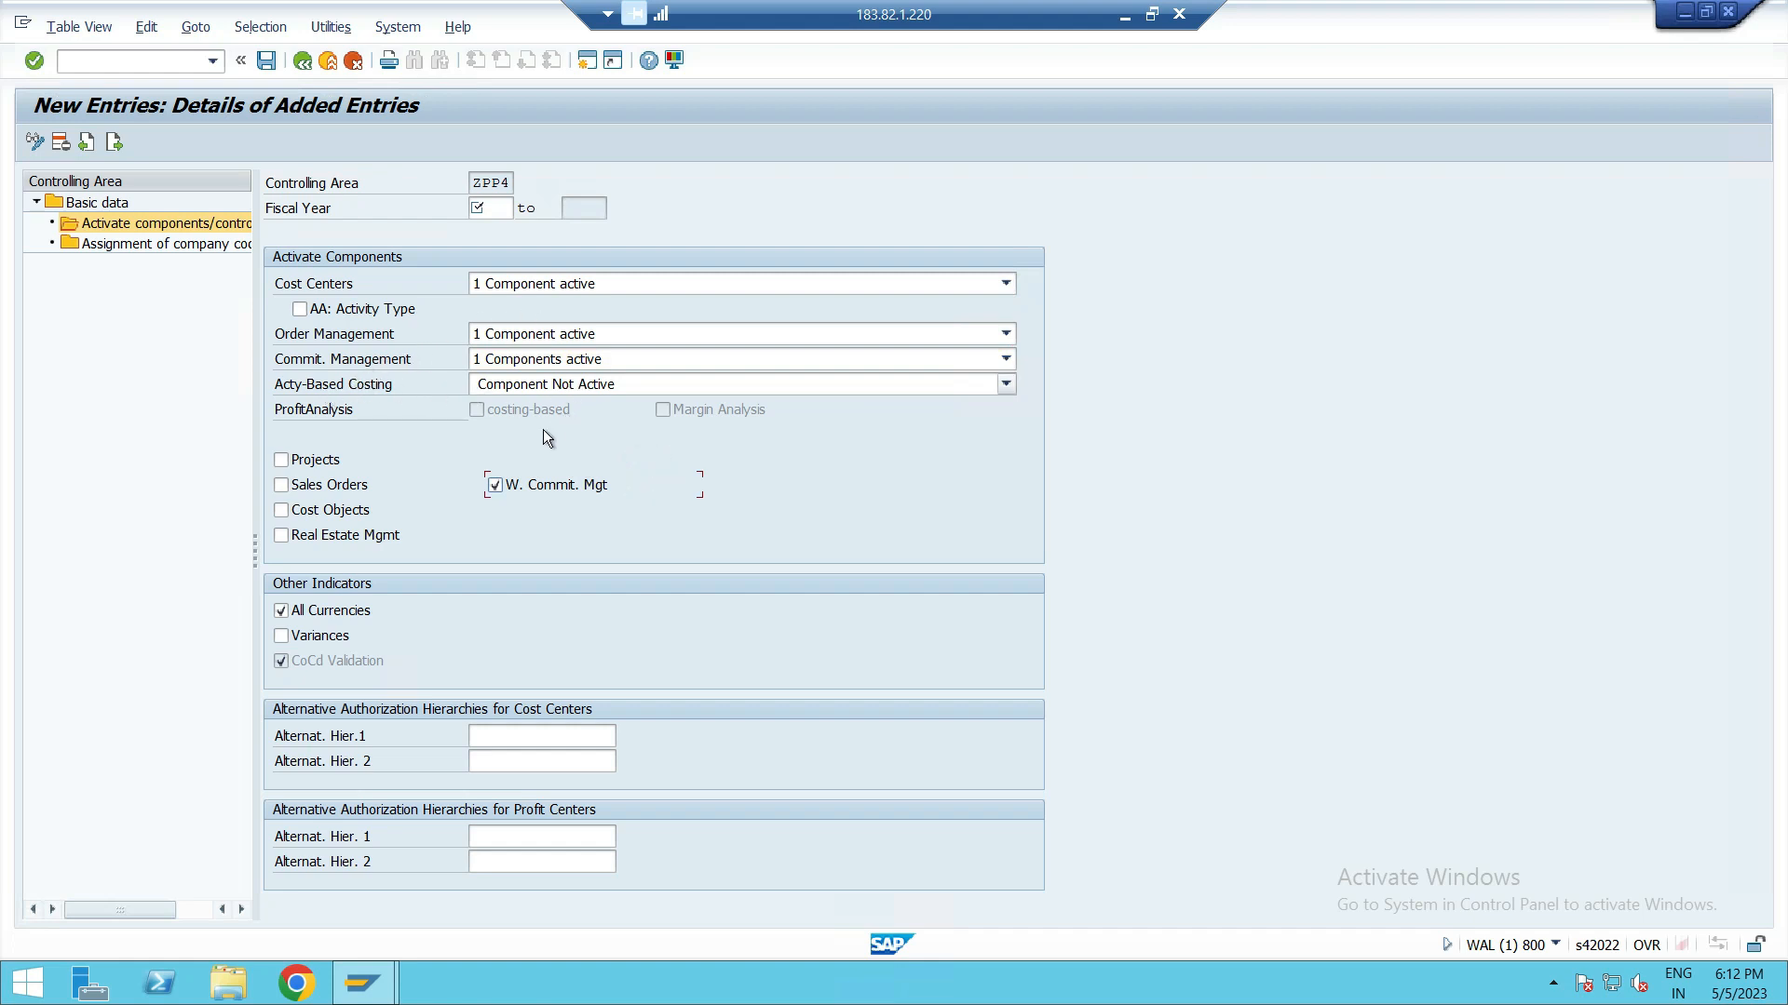
click(494, 485)
click(281, 460)
click(281, 485)
click(282, 511)
key(Return)
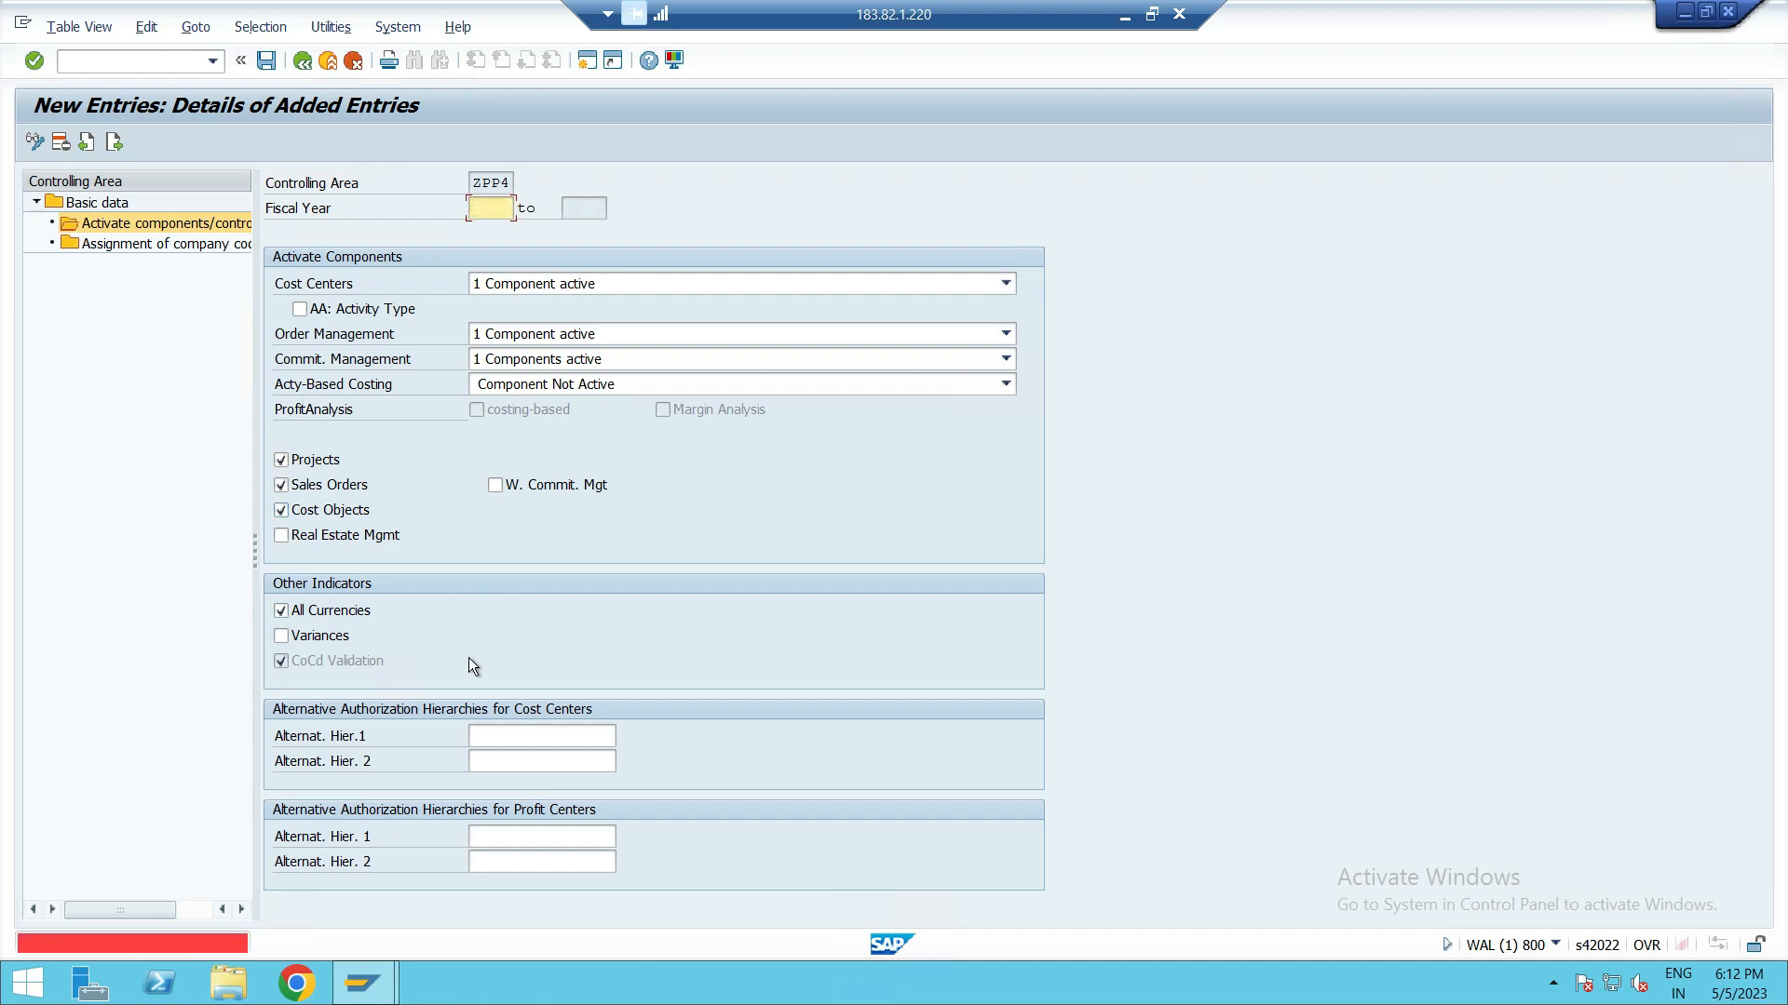
text(2023)
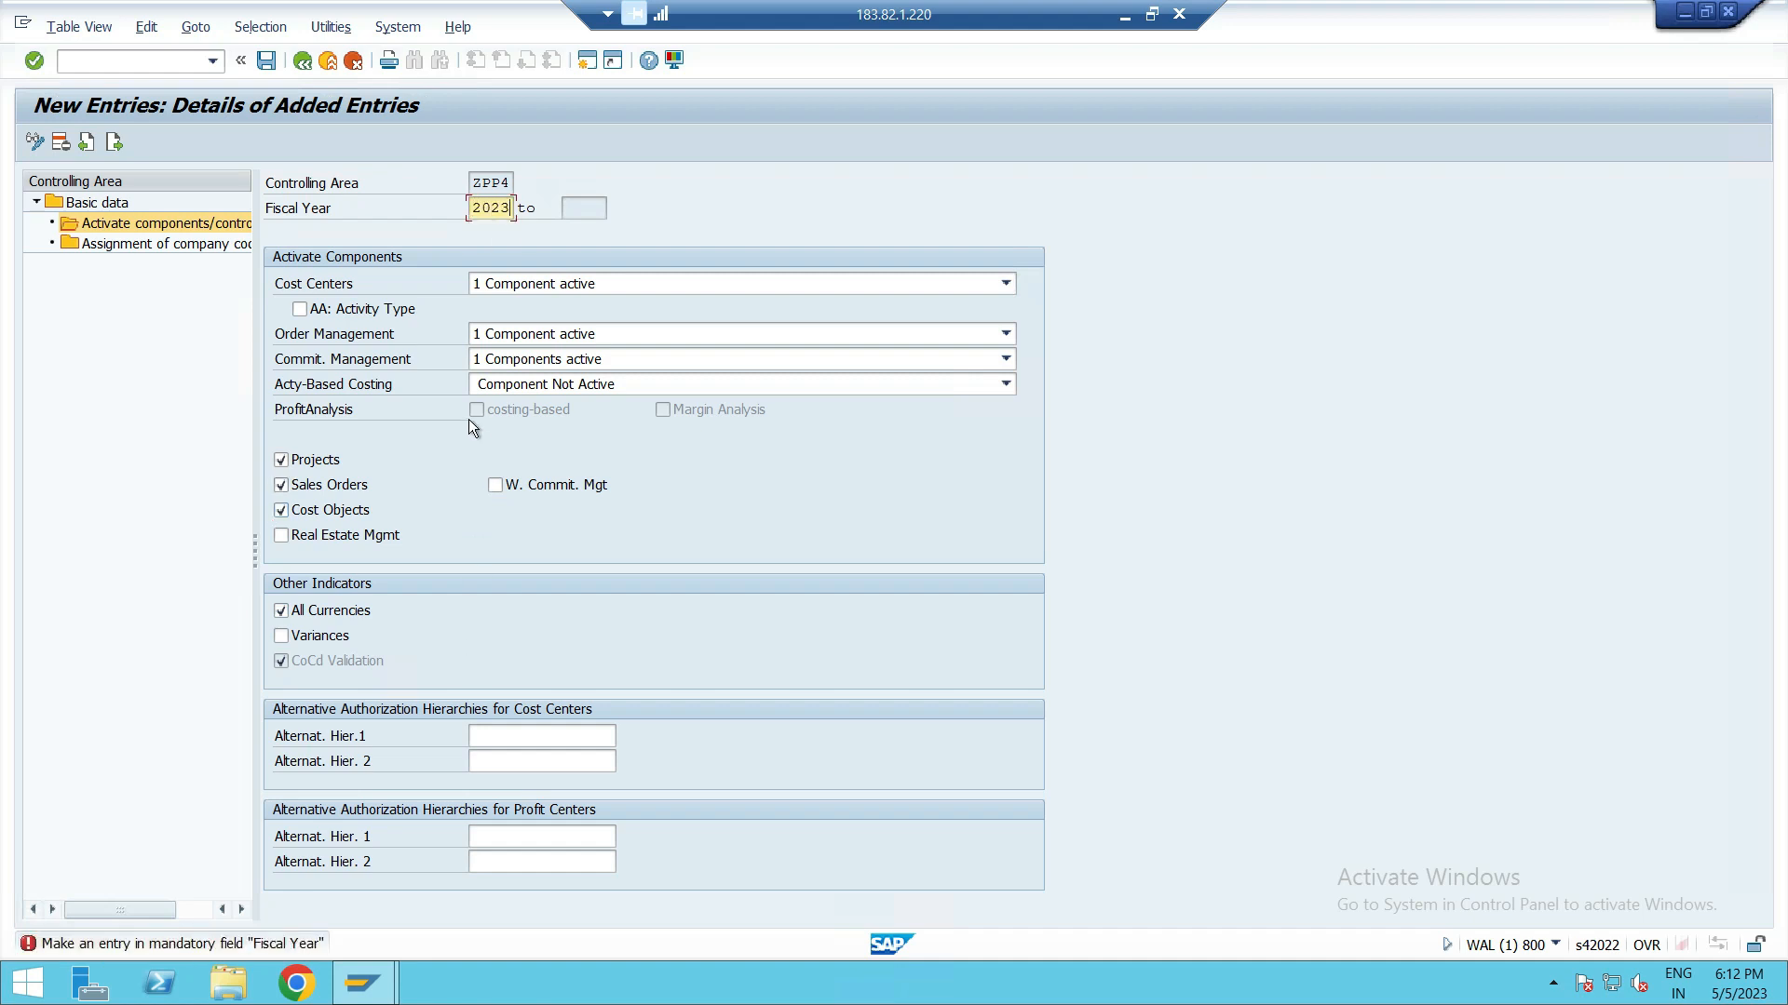
key(Return)
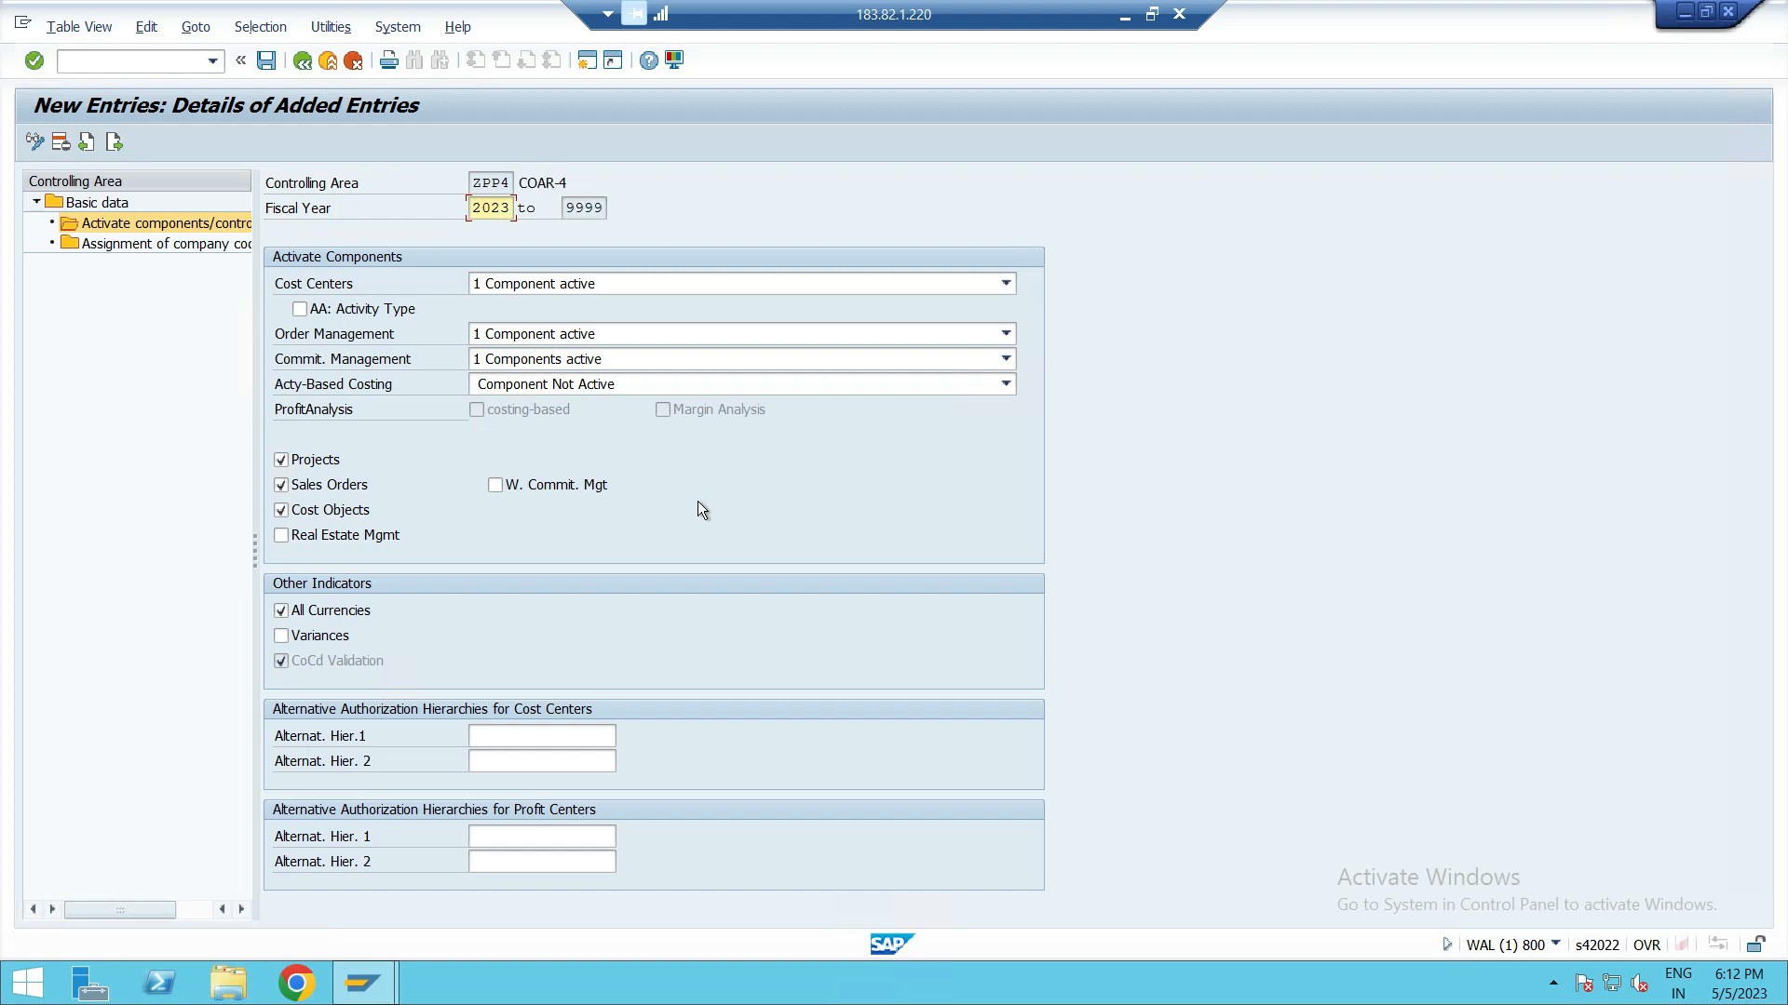
Step: Save the component settings, acknowledging the critical transport information and the message log
click(267, 60)
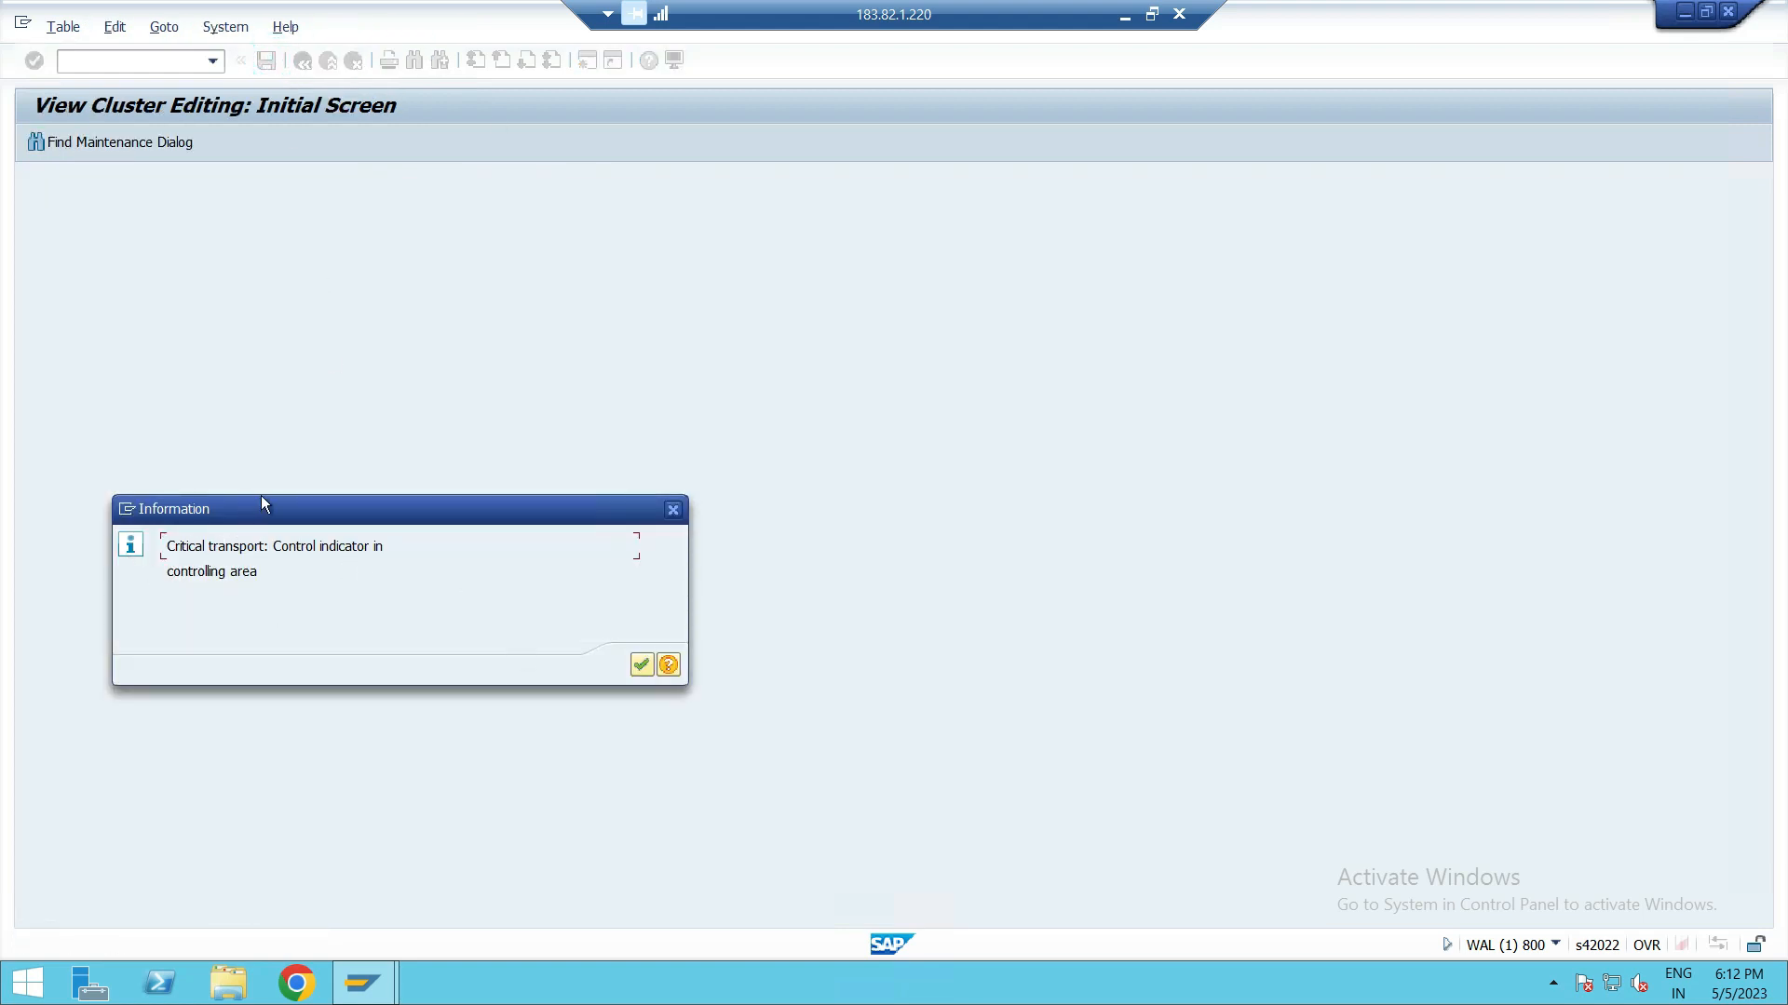
drag(262, 509, 236, 337)
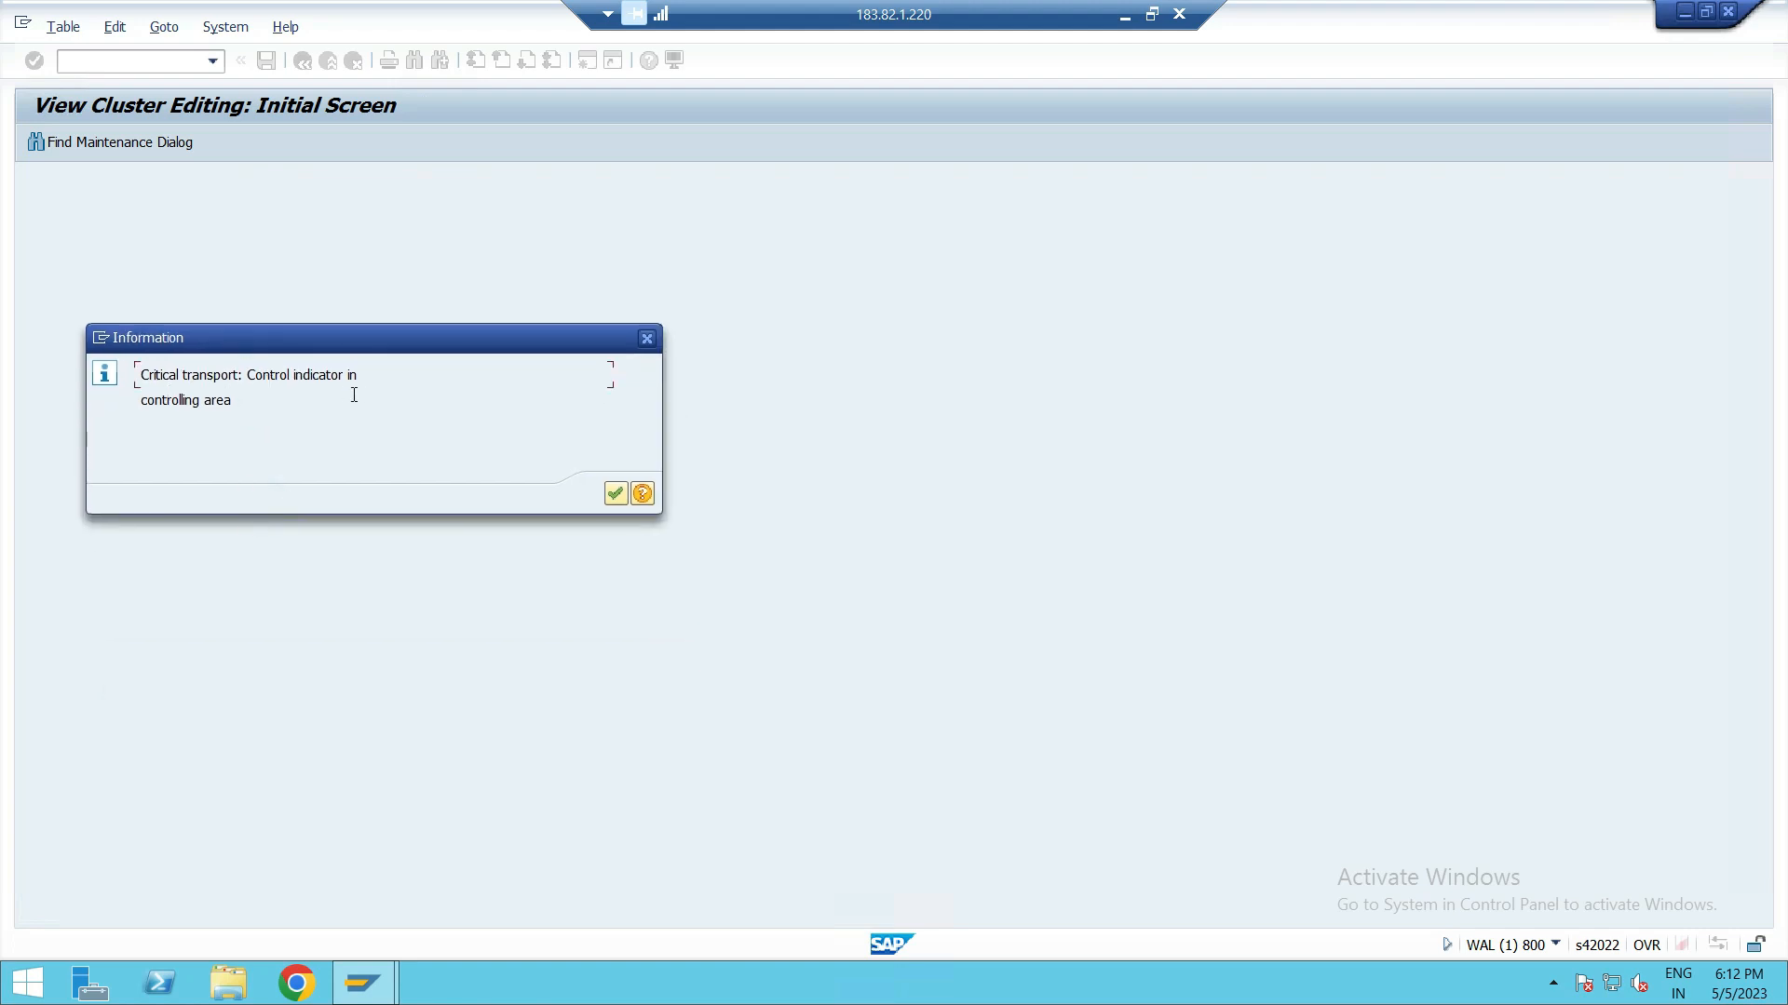
click(614, 493)
click(239, 691)
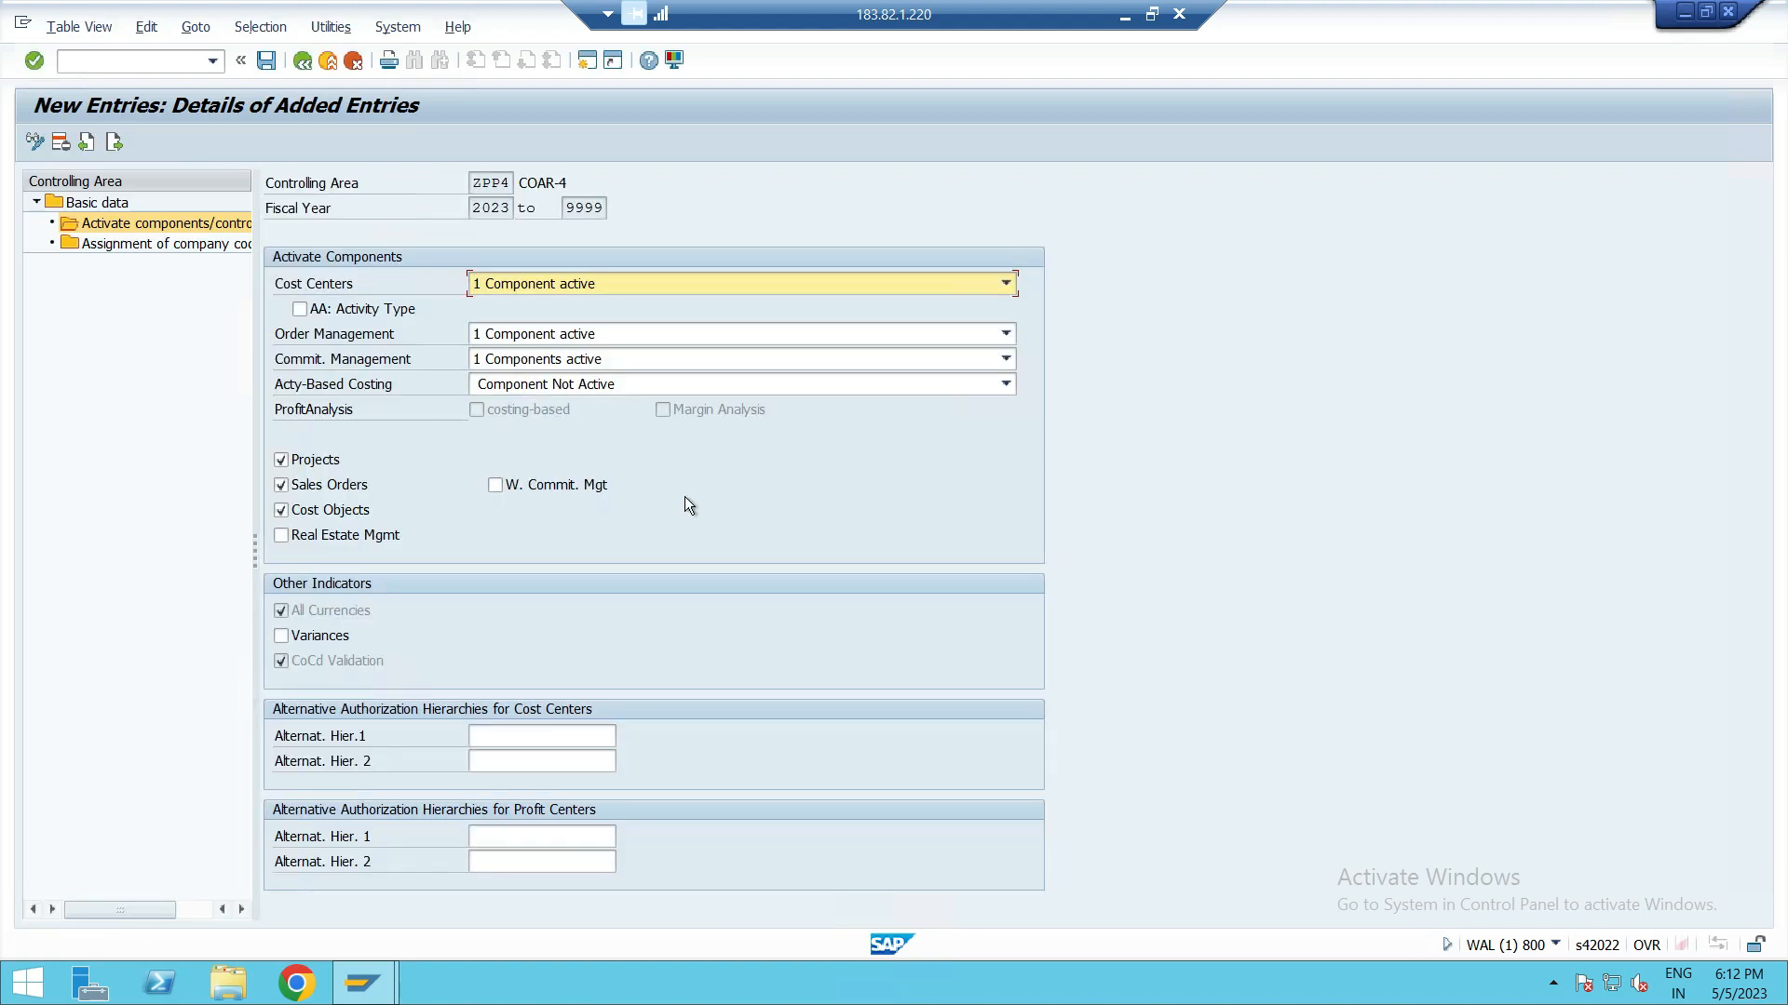
Step: Try to assign company codes PUS1 and PUS2 to ZPP4, then cancel the unsaved entries
double_click(160, 243)
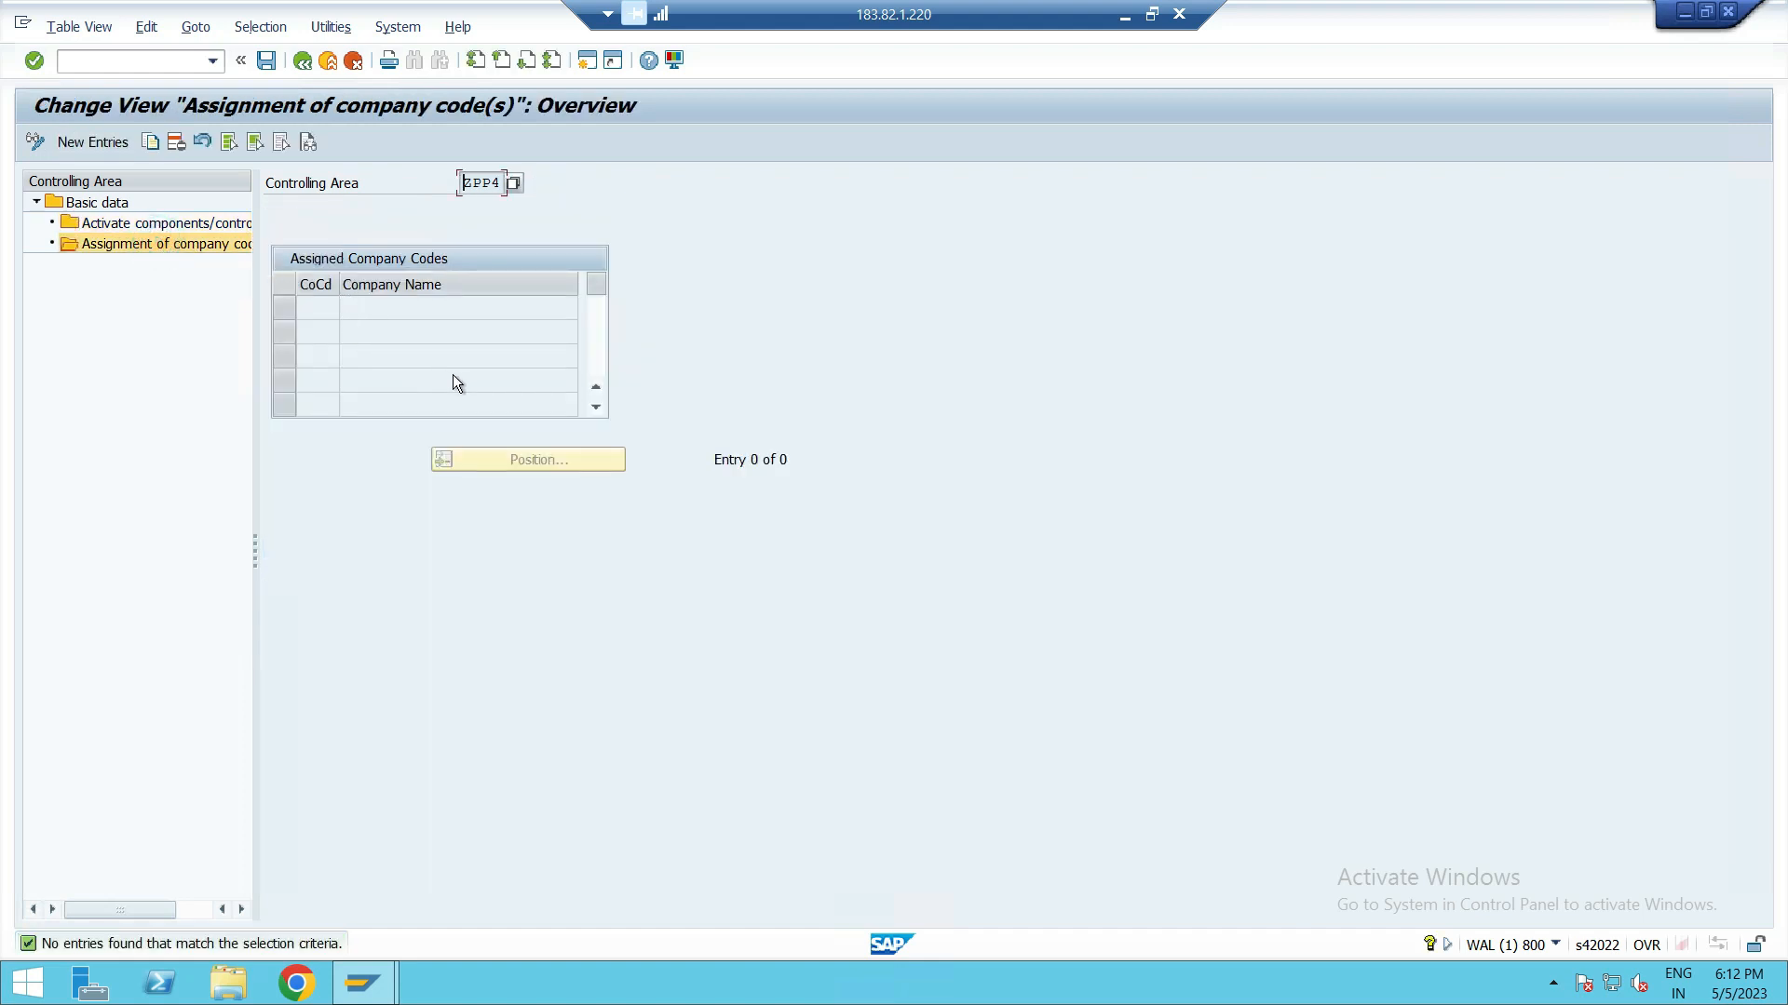
click(92, 140)
text(PUS1)
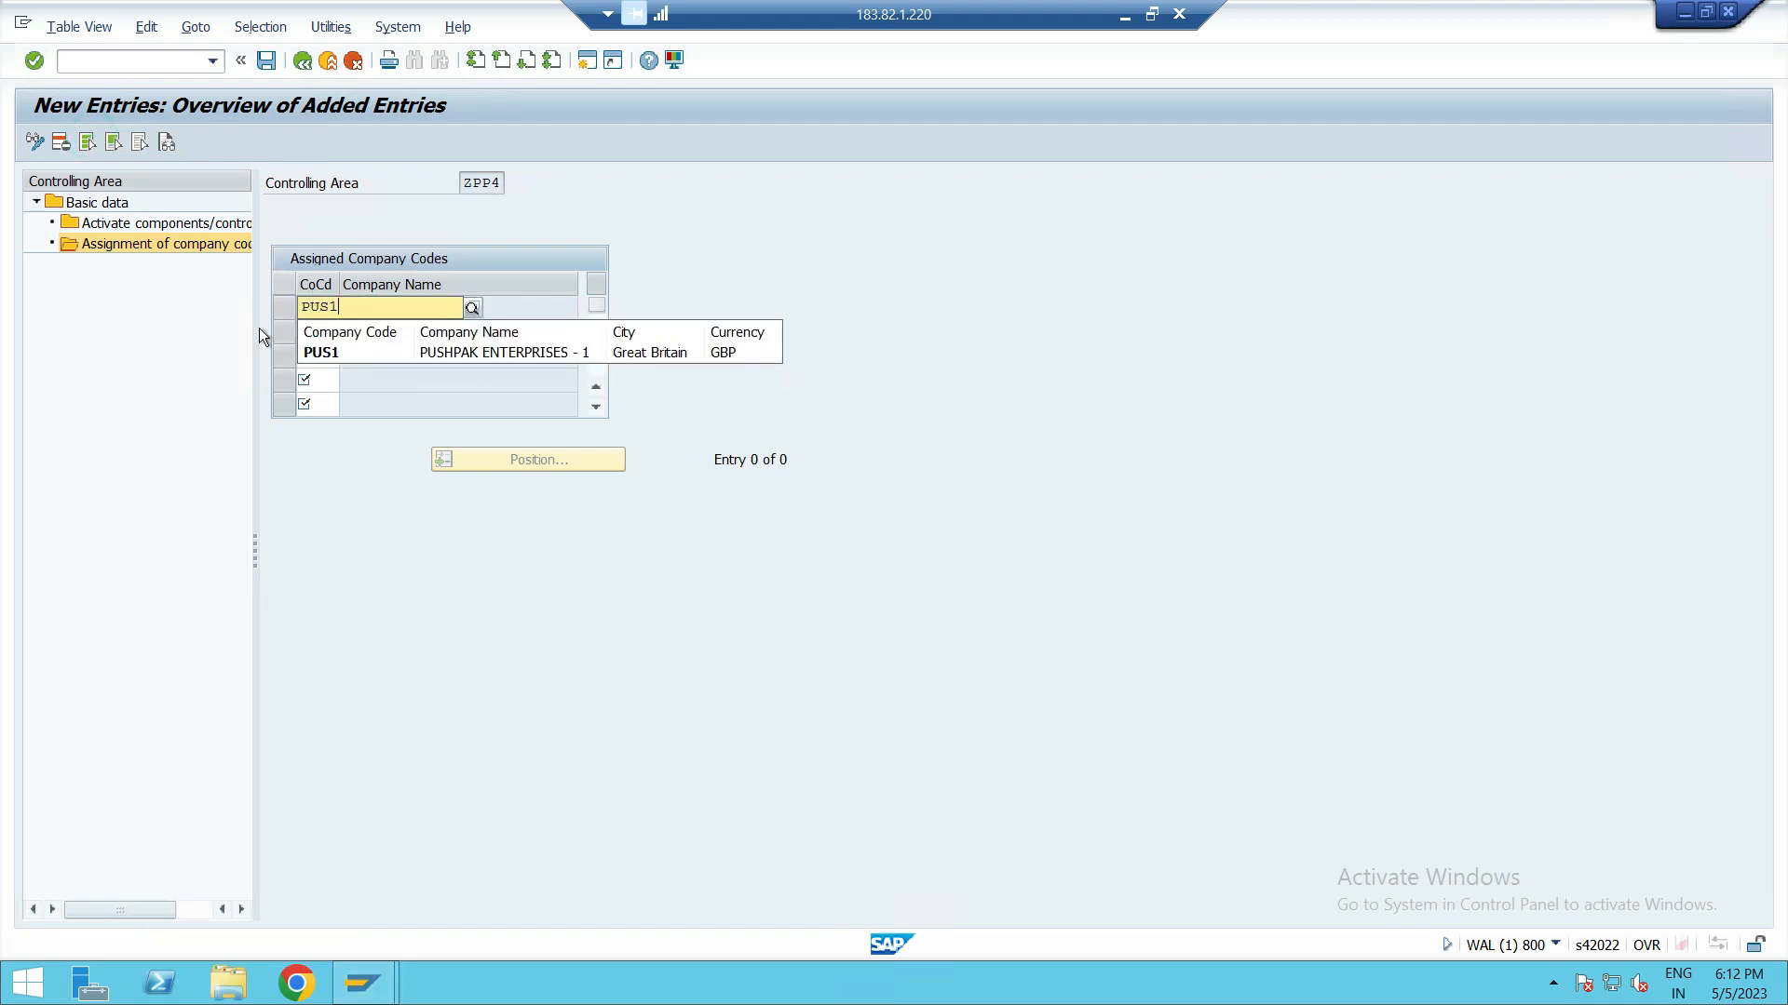
click(306, 353)
click(317, 330)
text(PUS2)
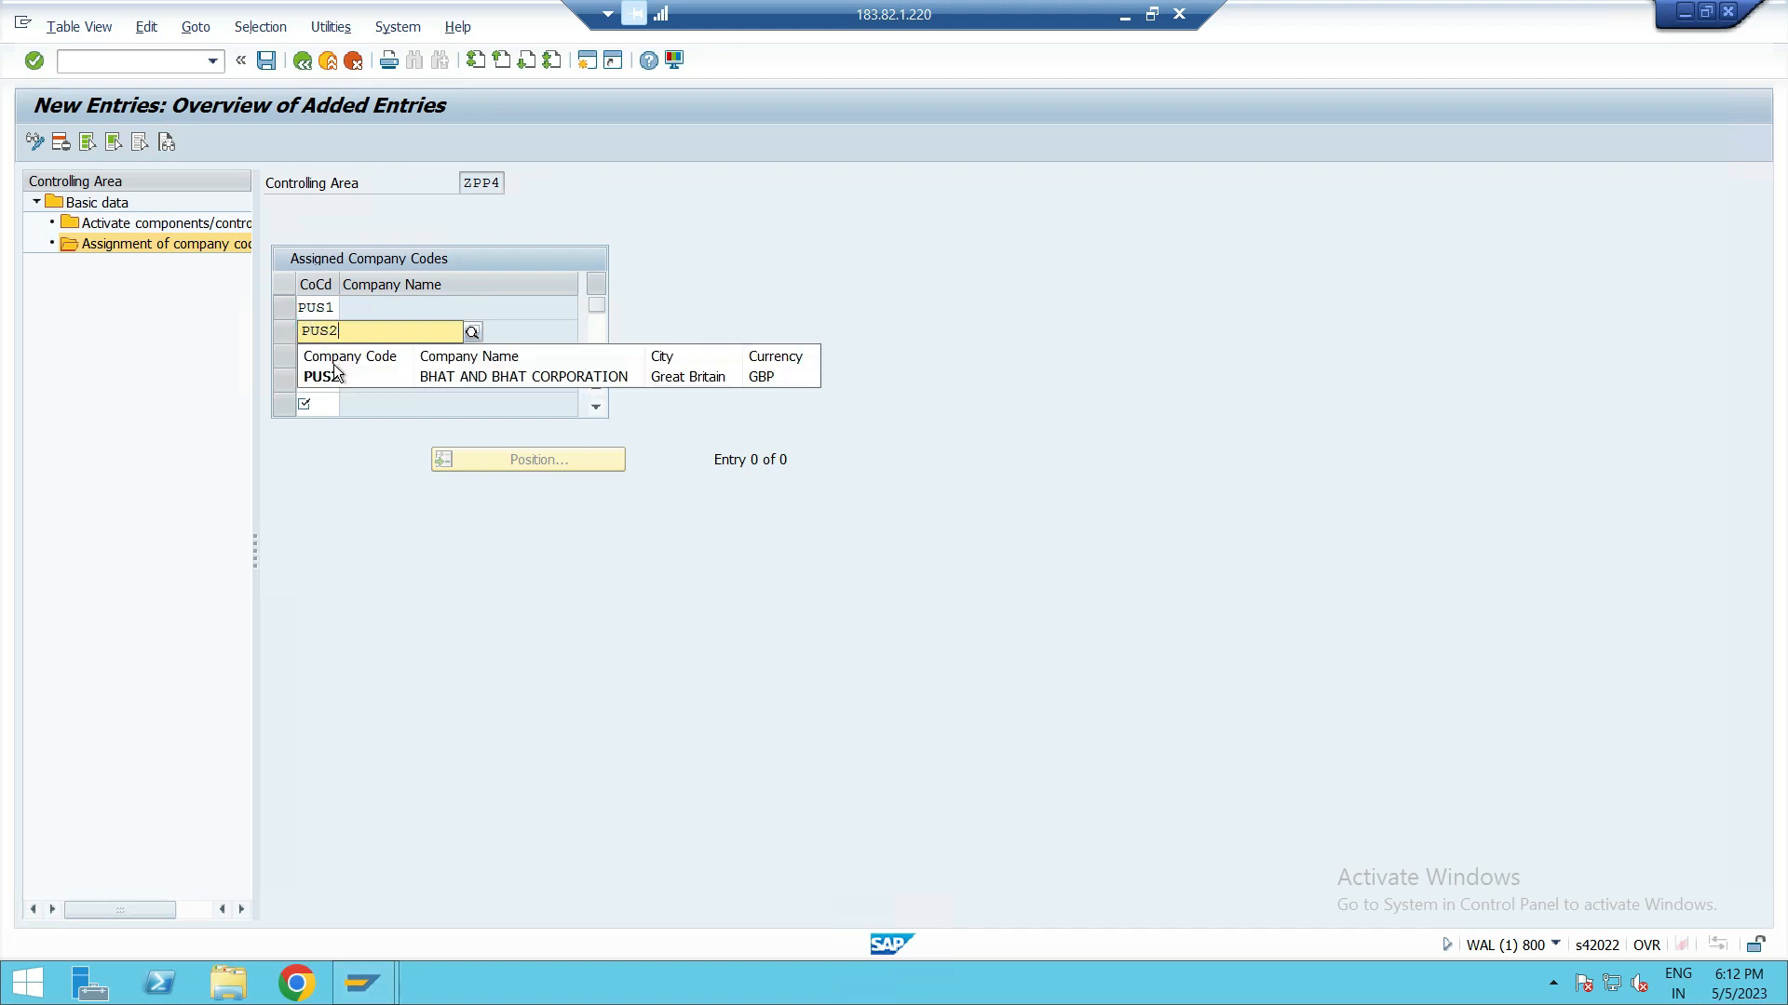
click(334, 372)
key(Return)
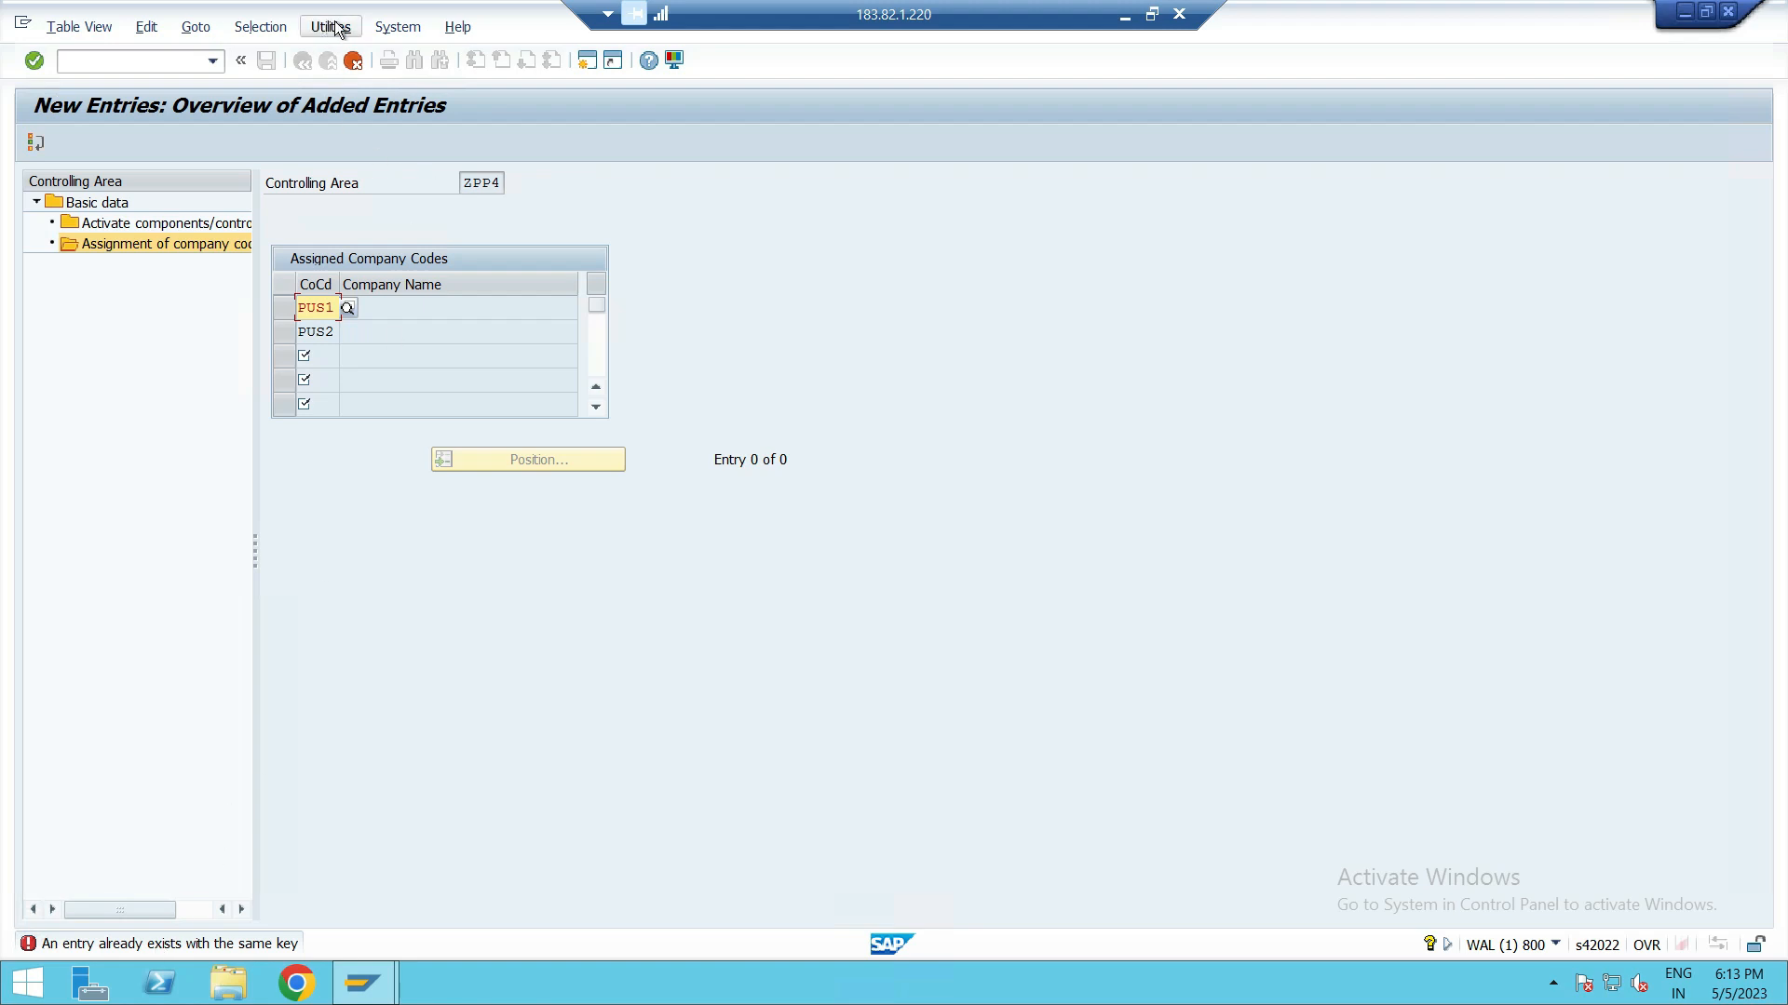
click(353, 60)
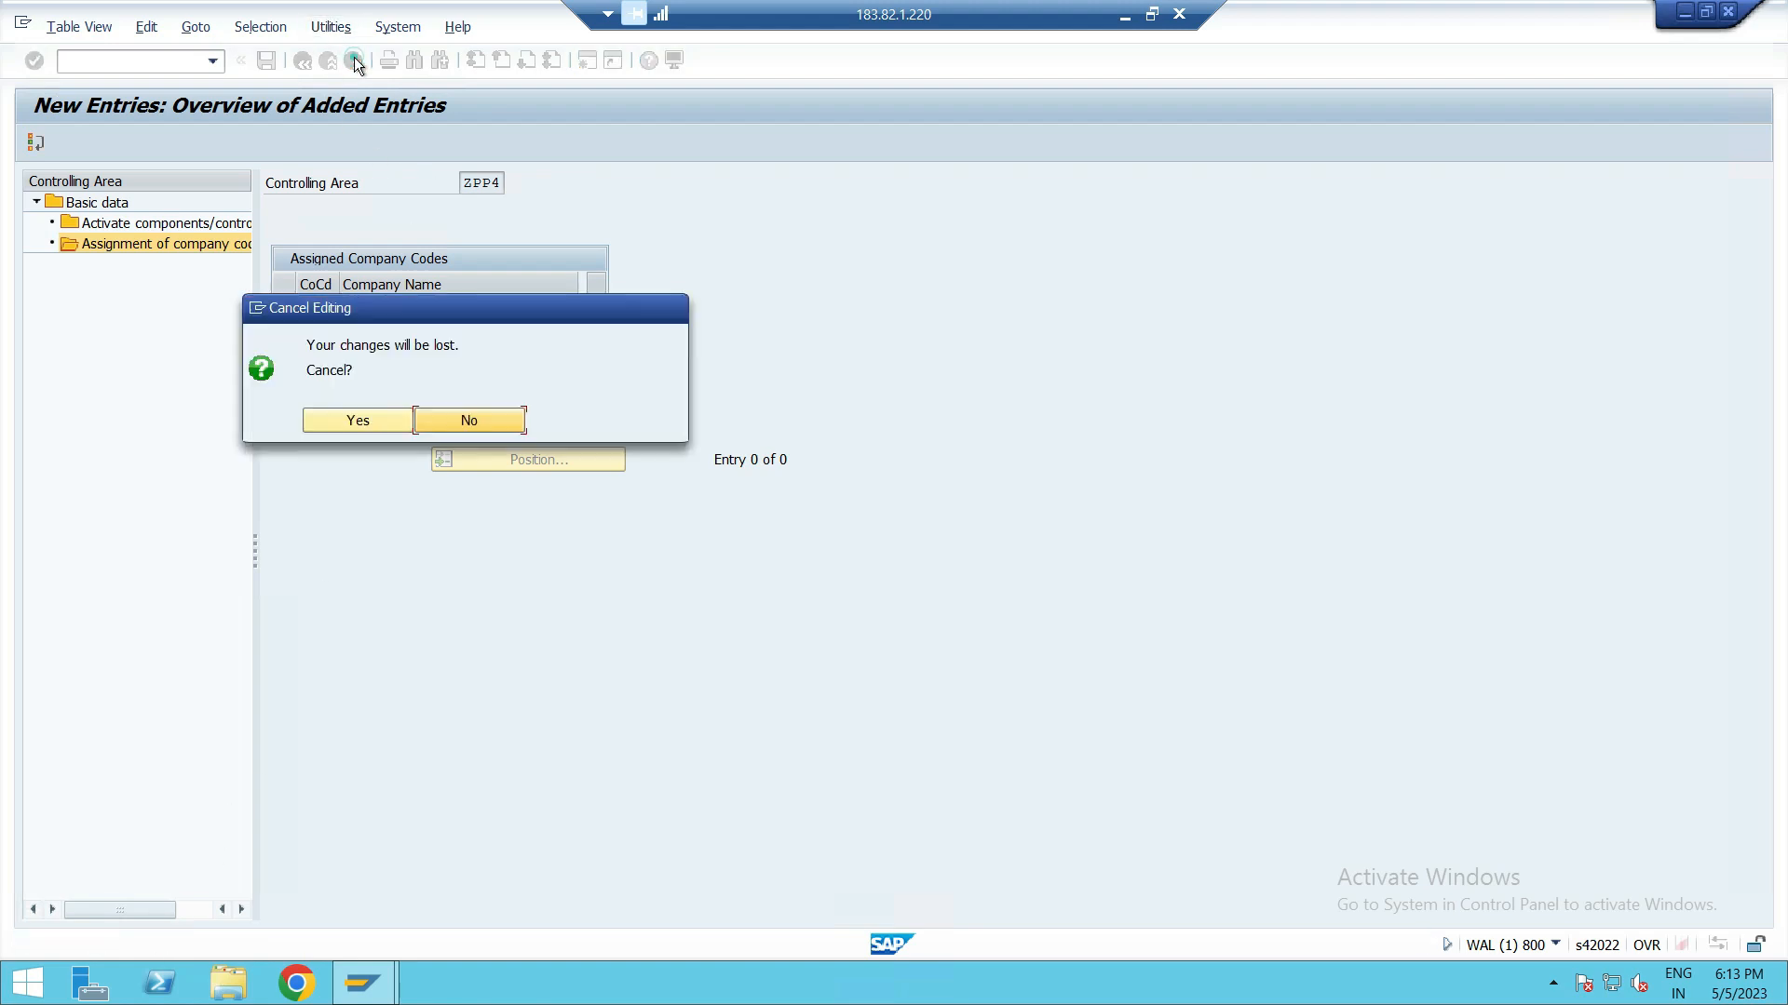
click(344, 422)
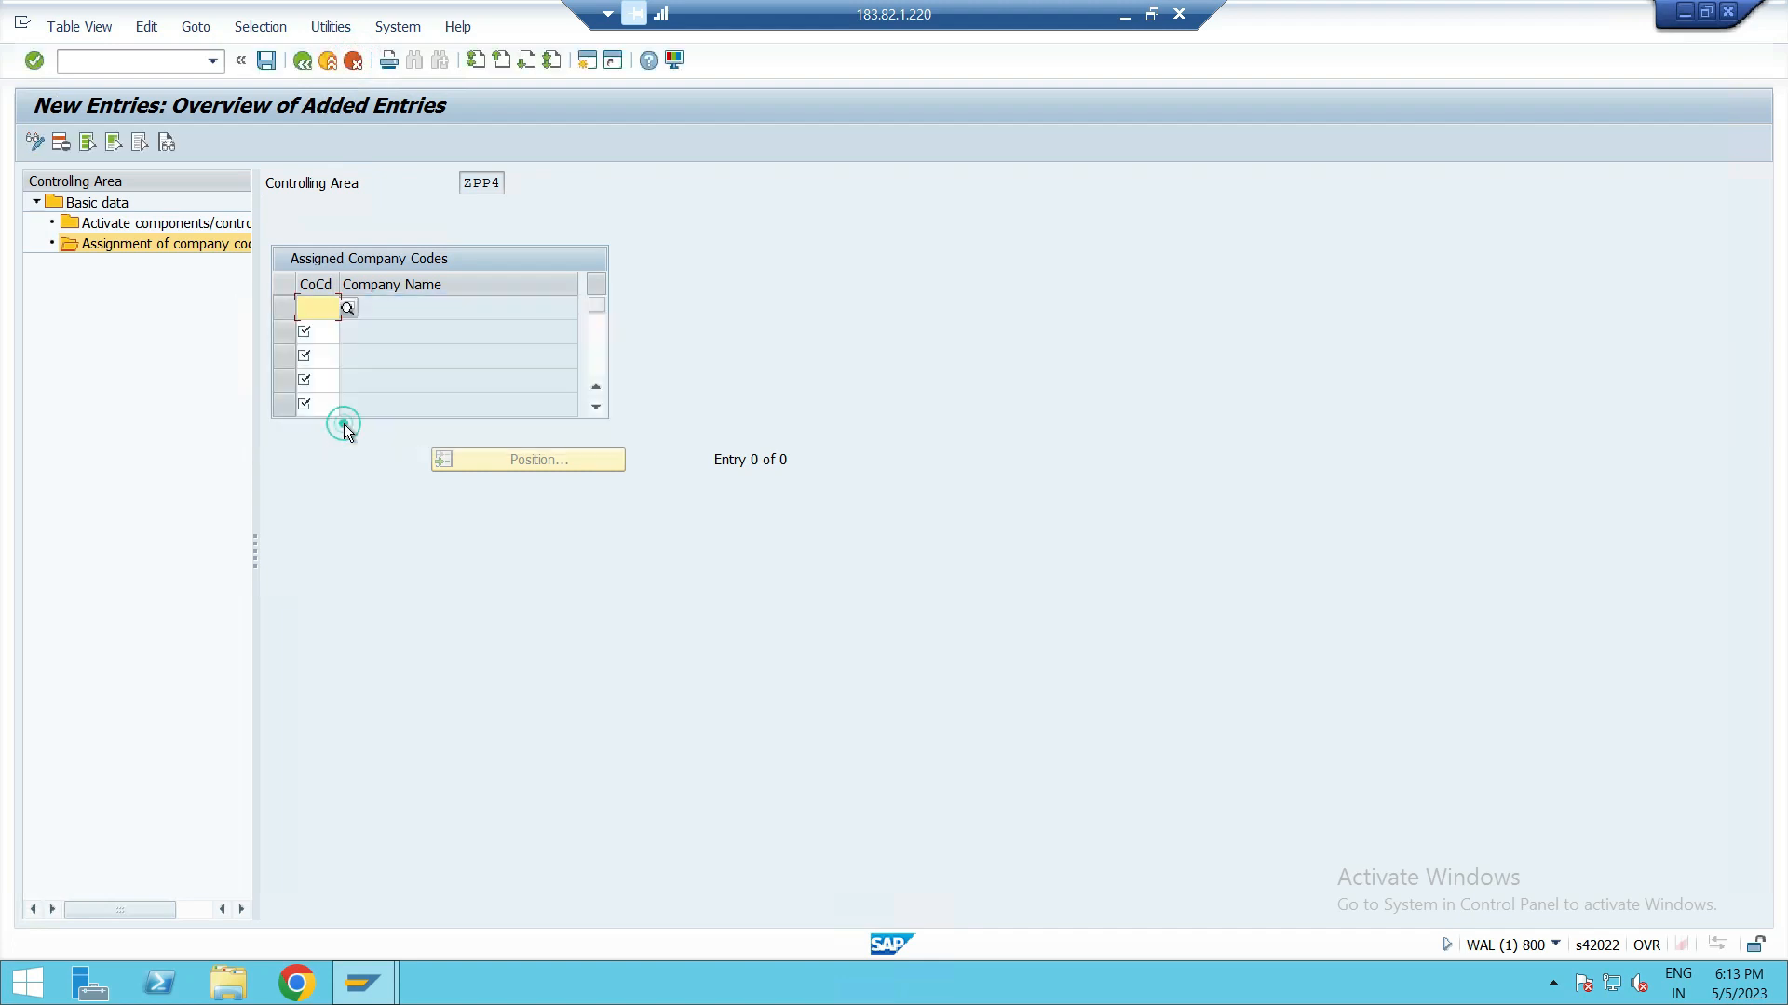
Step: Return to the controlling area overview and open the details of controlling area ZPUS
click(302, 60)
click(301, 61)
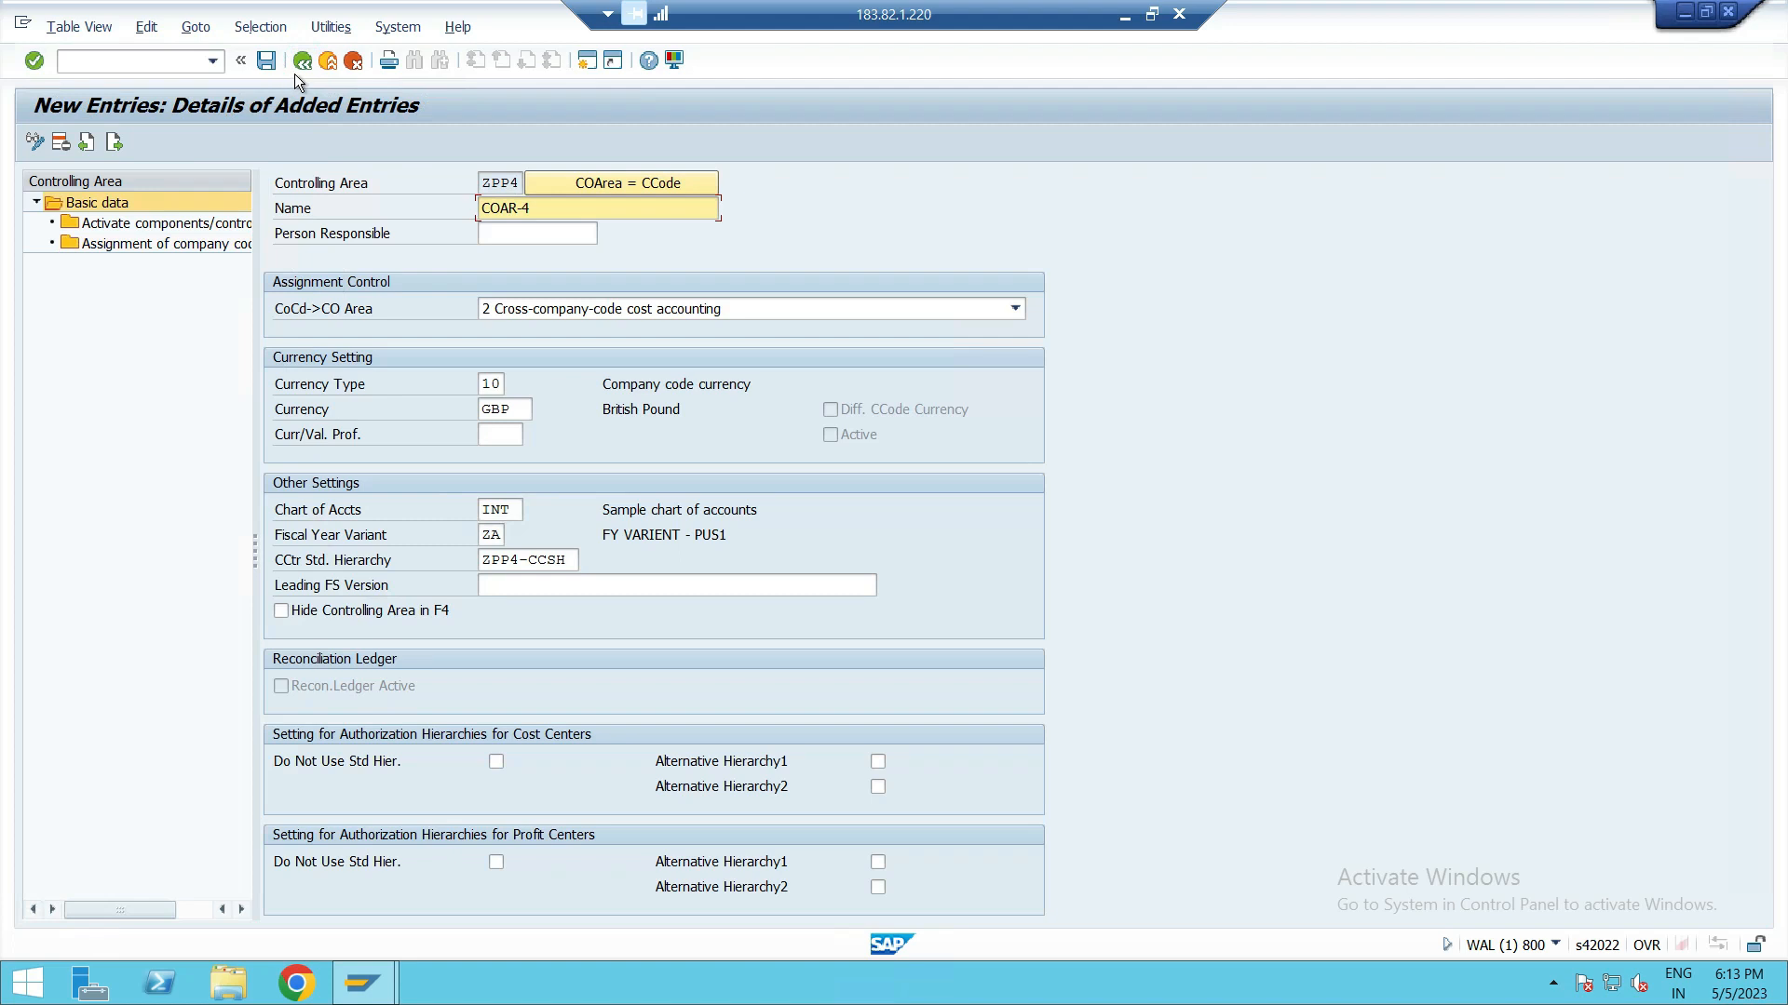
click(297, 70)
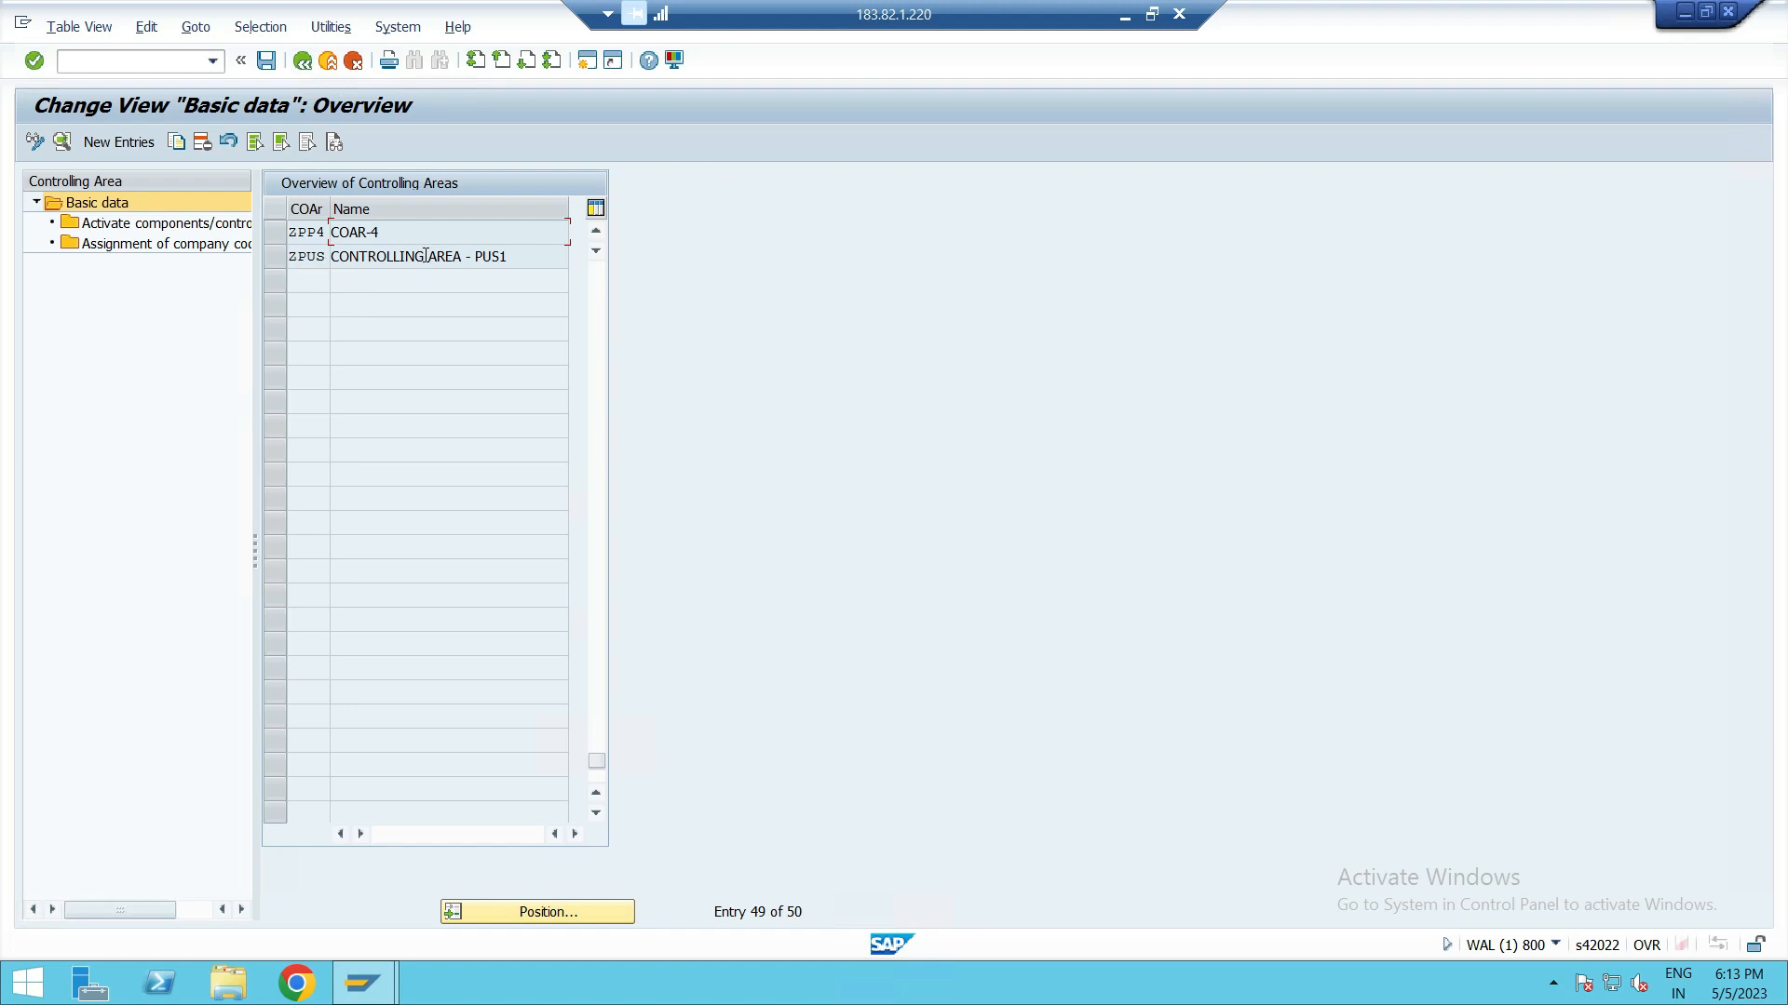
double_click(393, 259)
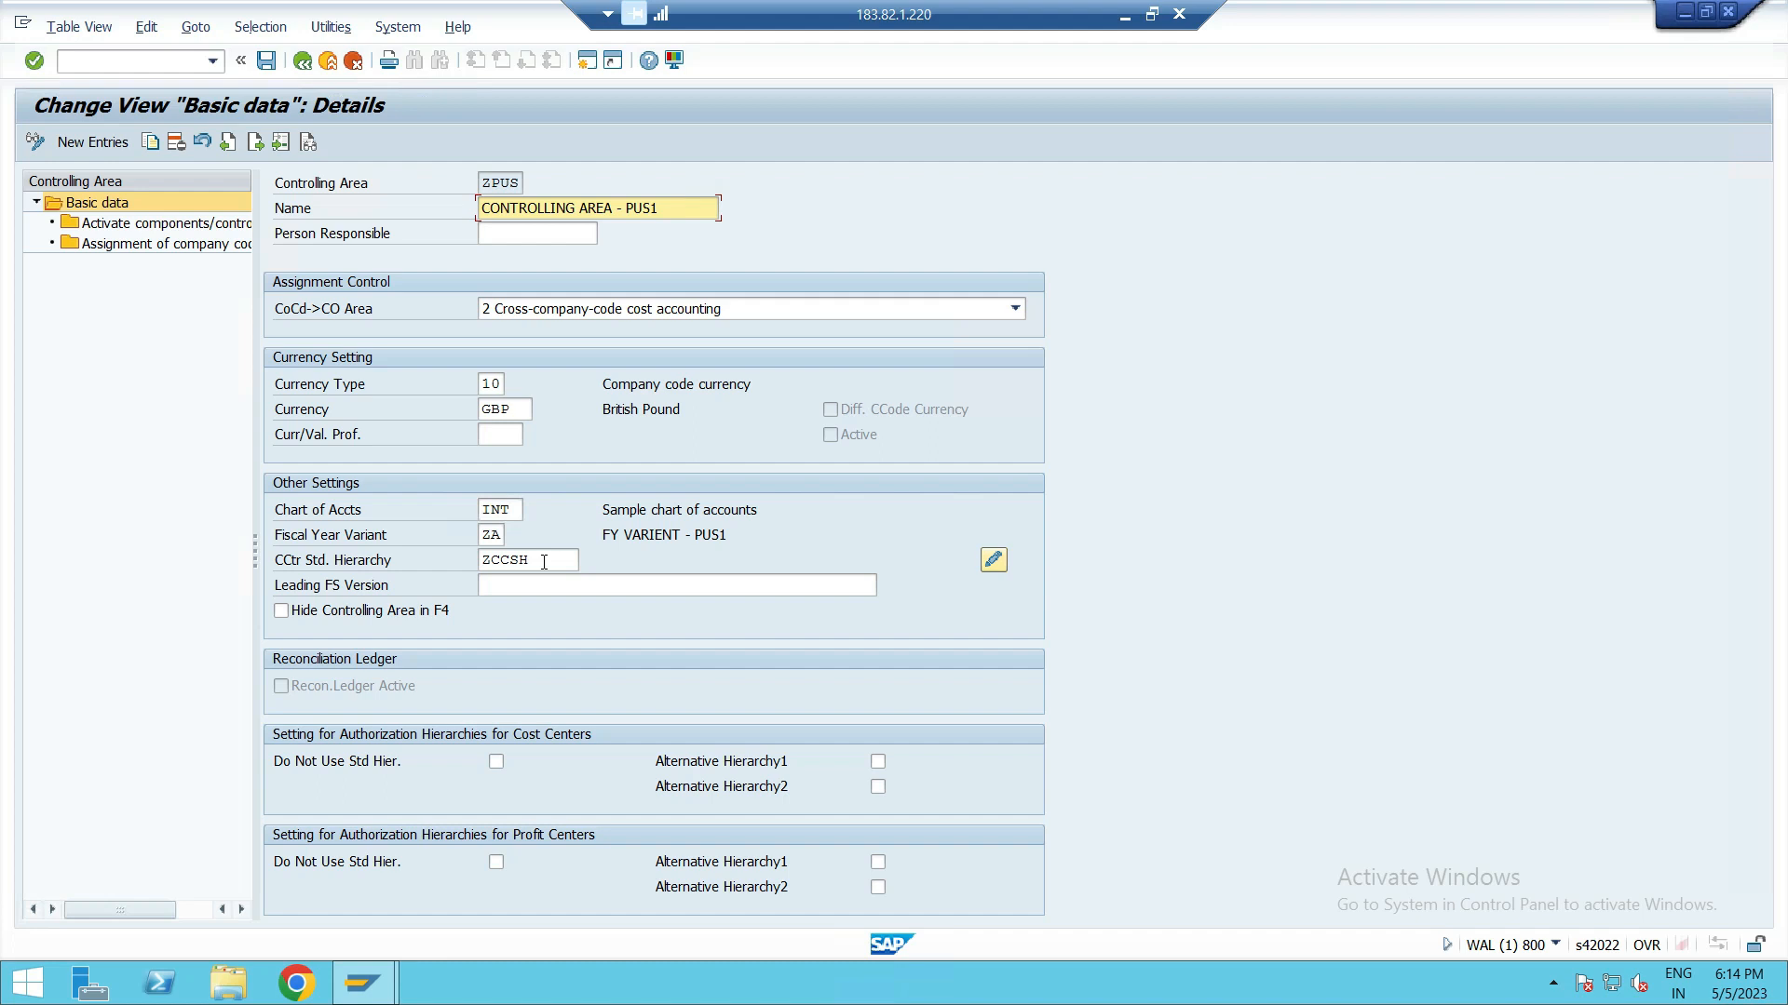
Step: Set controlling area ZPUS's standard cost center hierarchy to ZPUS-CCSH and save the basic data
click(552, 558)
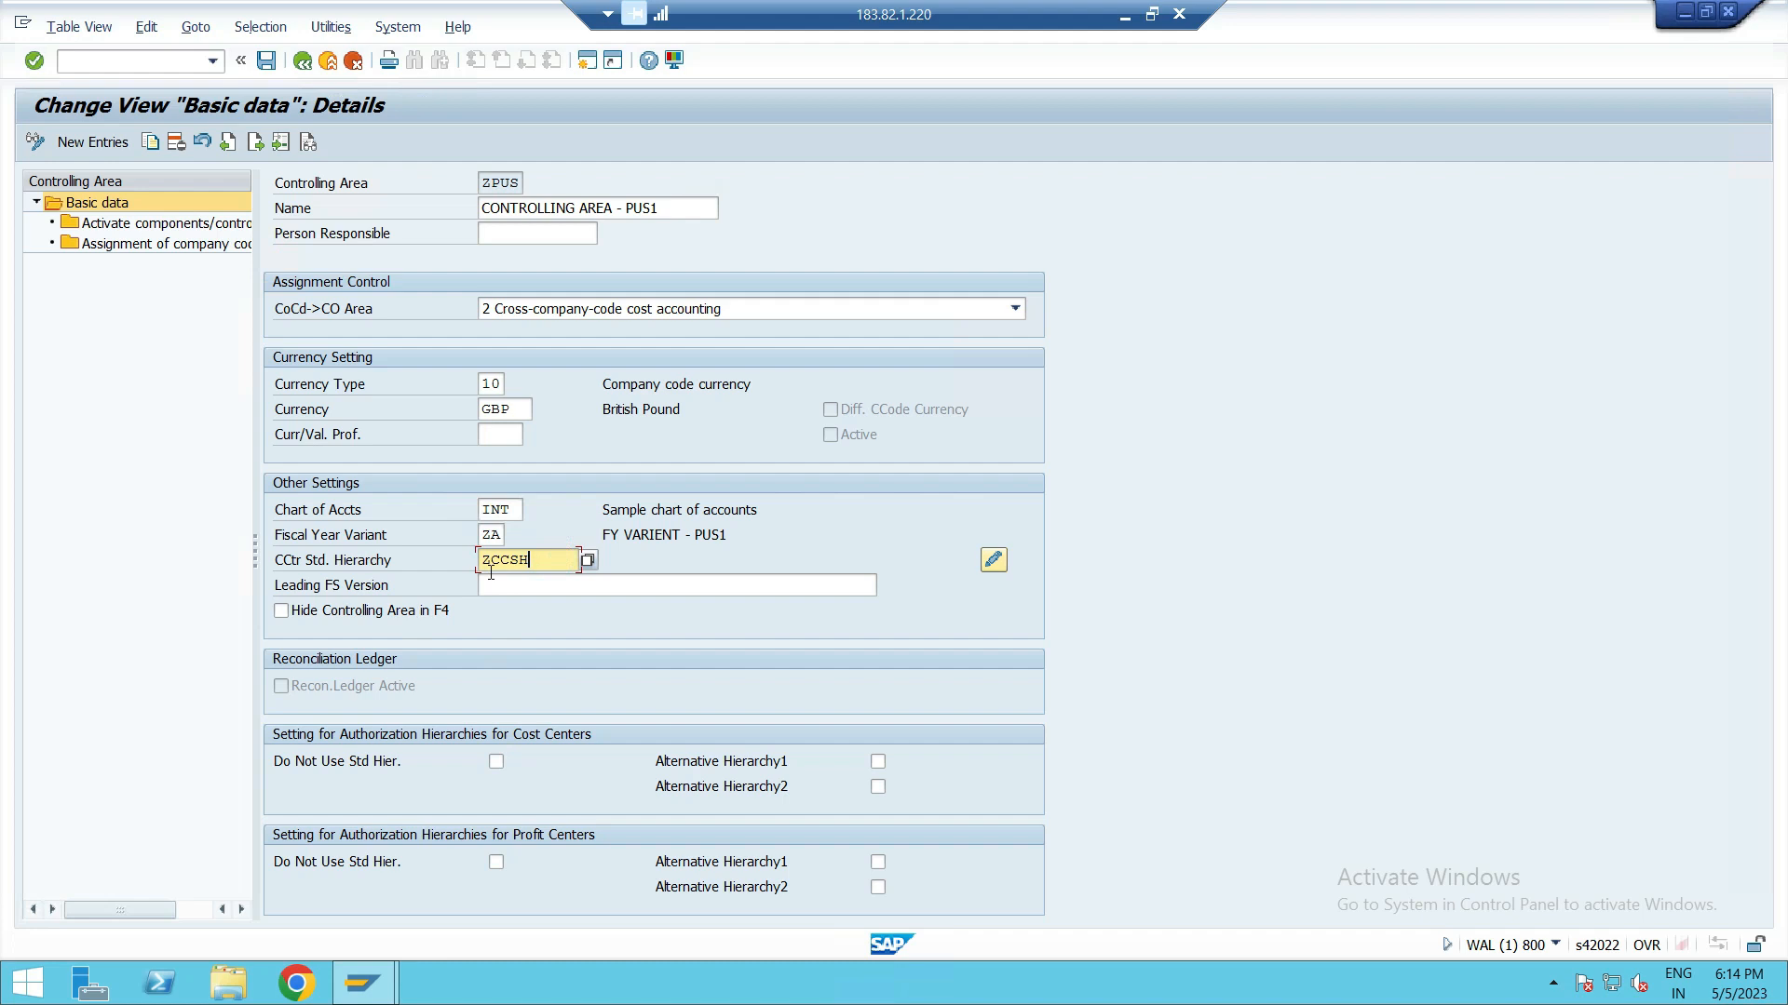
double_click(549, 561)
click(169, 549)
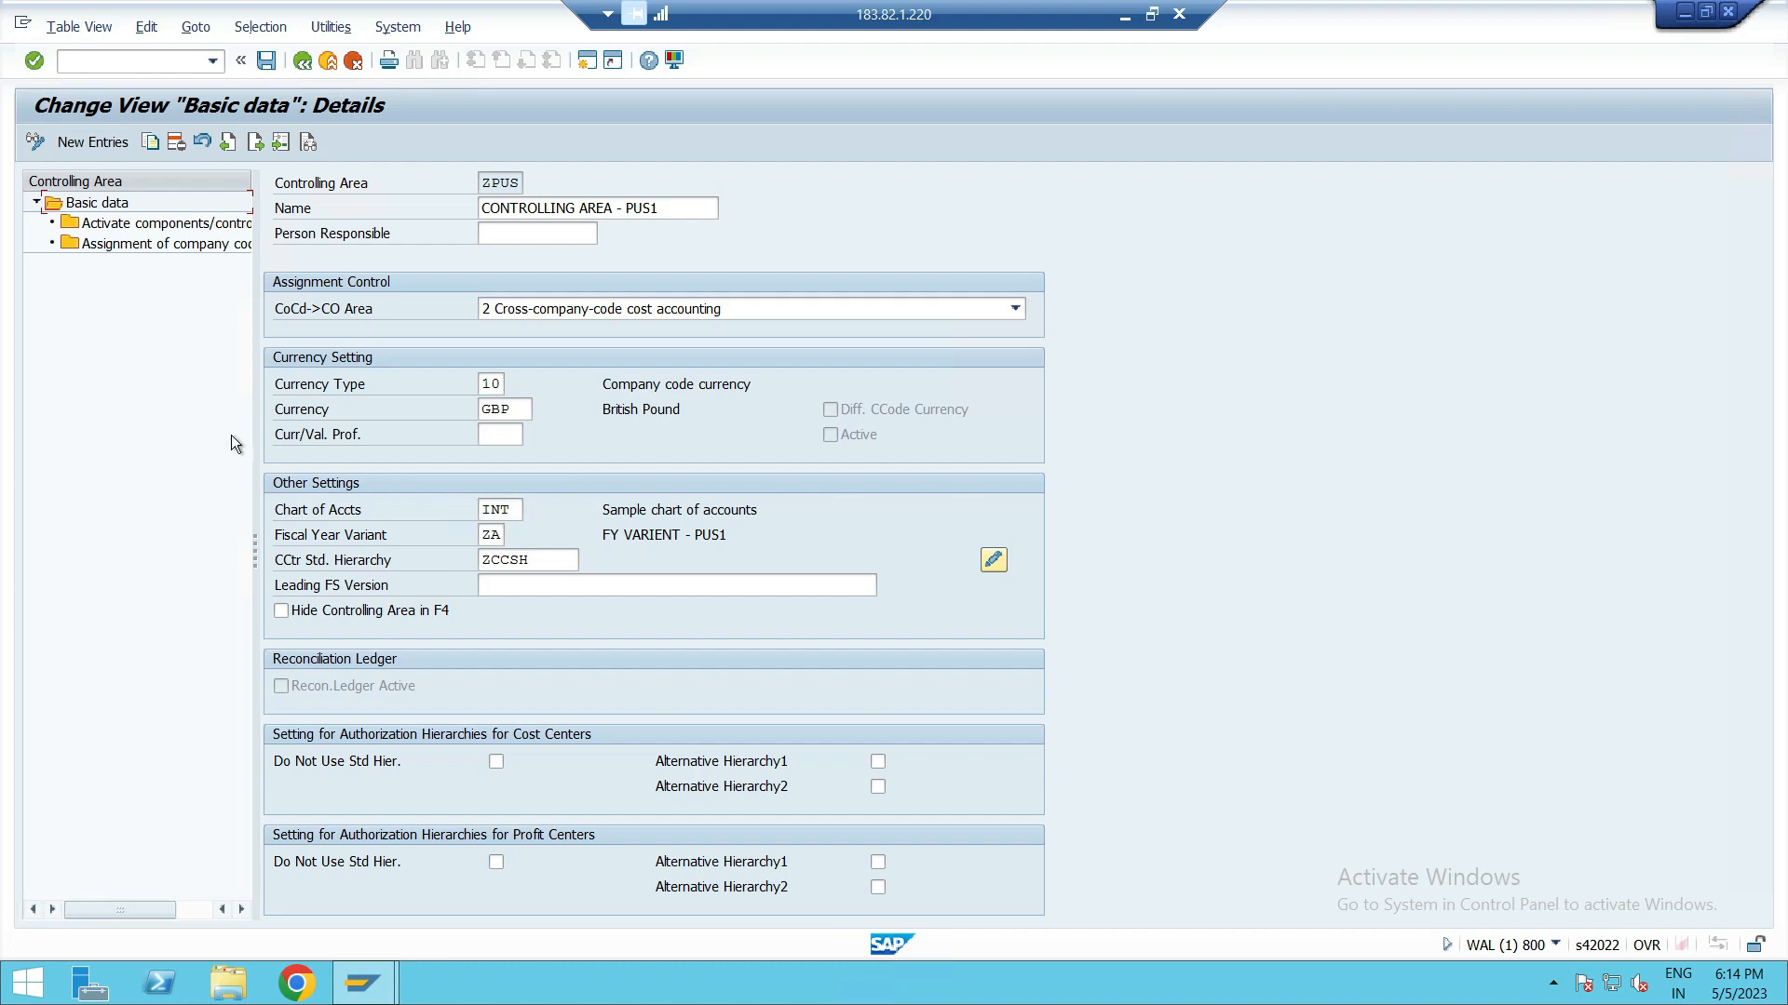
click(545, 558)
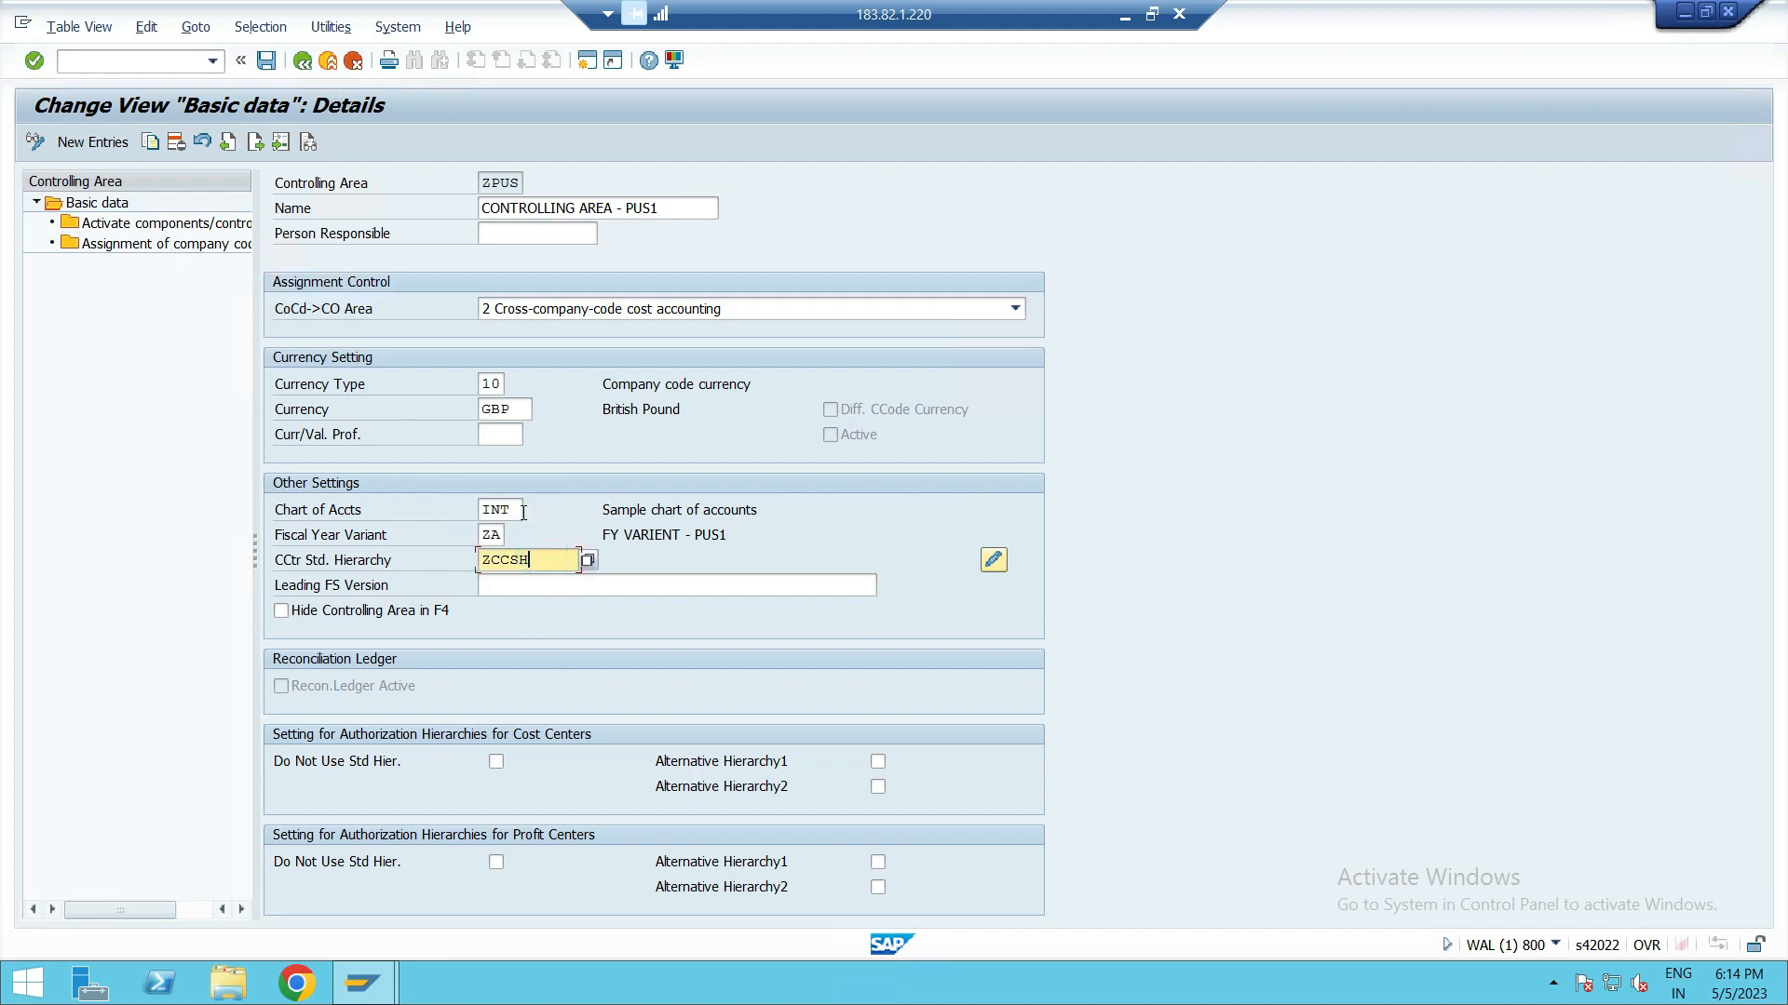
double_click(554, 563)
key(Right)
text(PUS-CCSH)
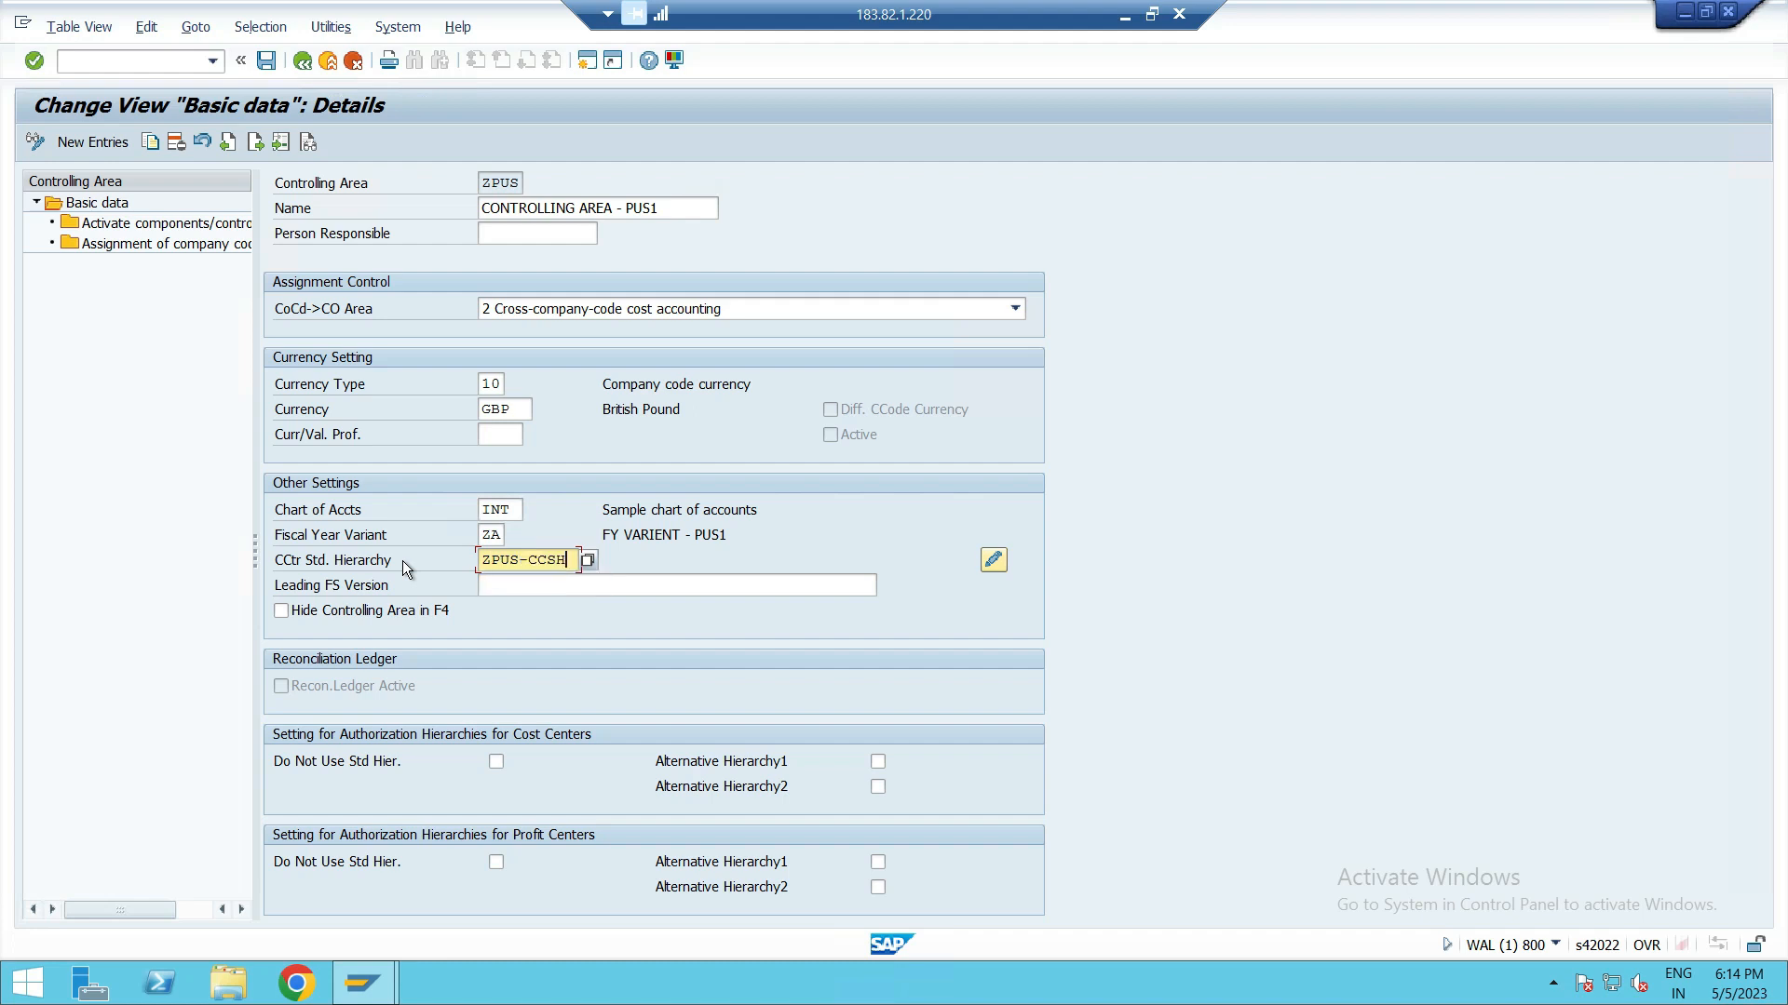
key(Return)
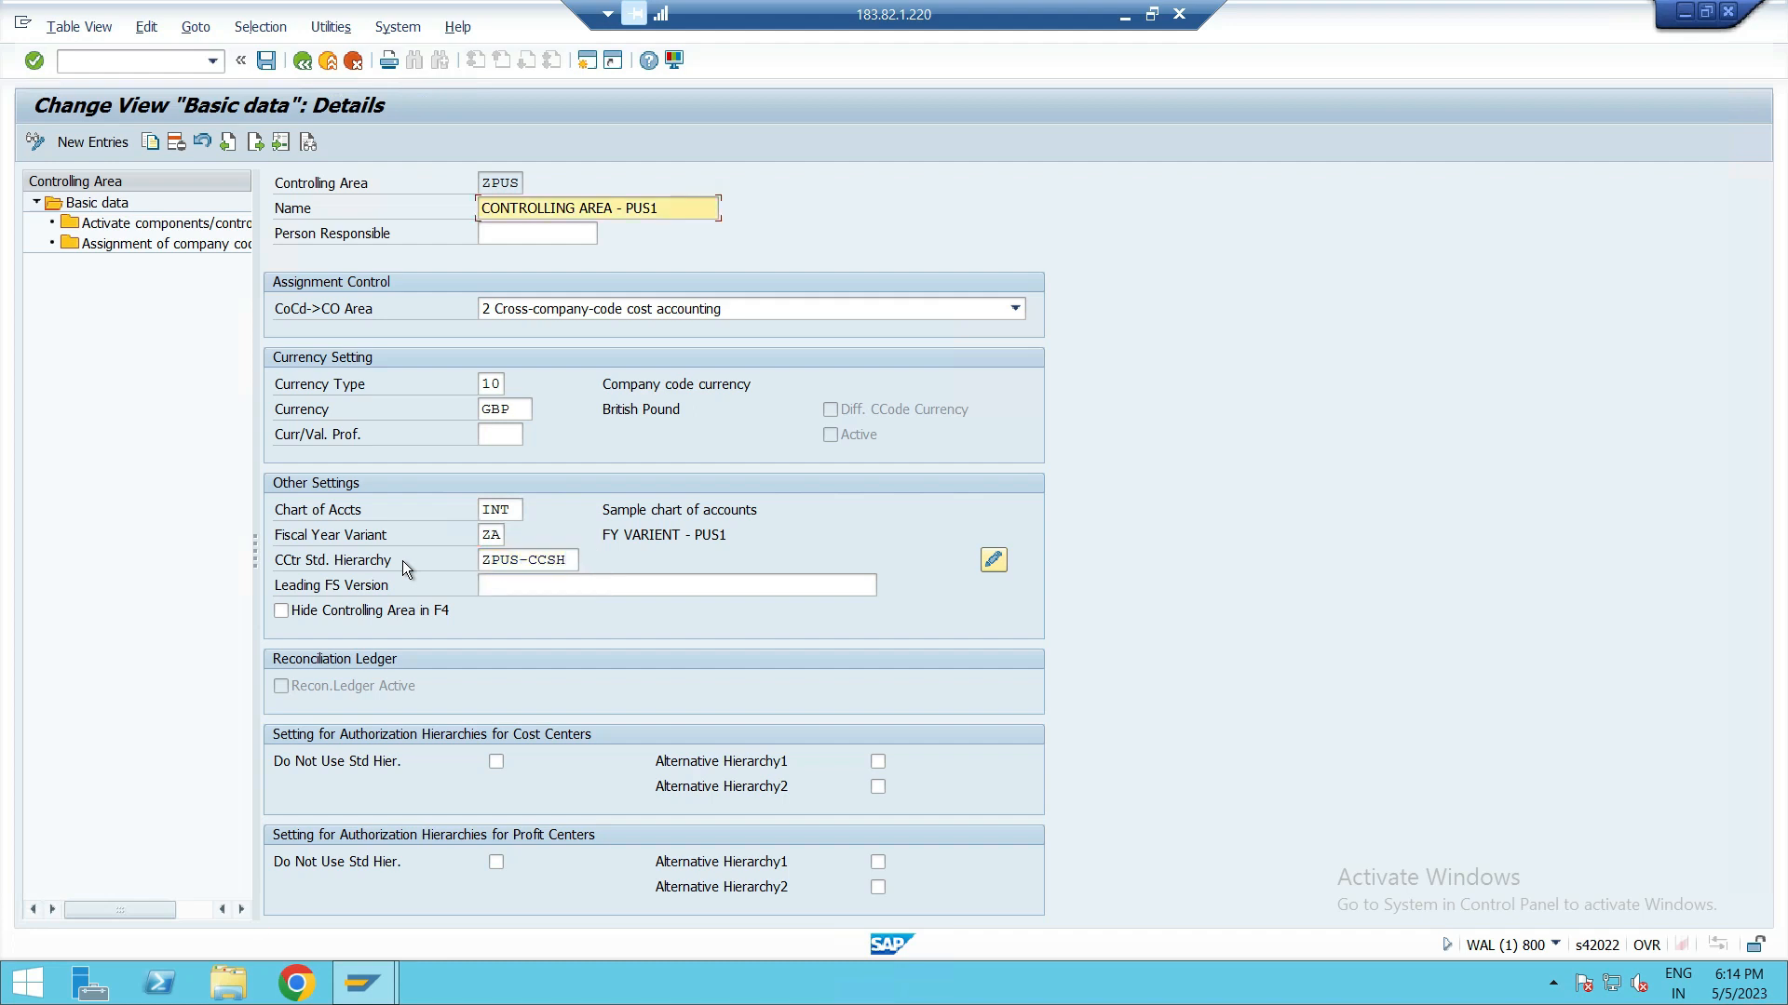
click(267, 61)
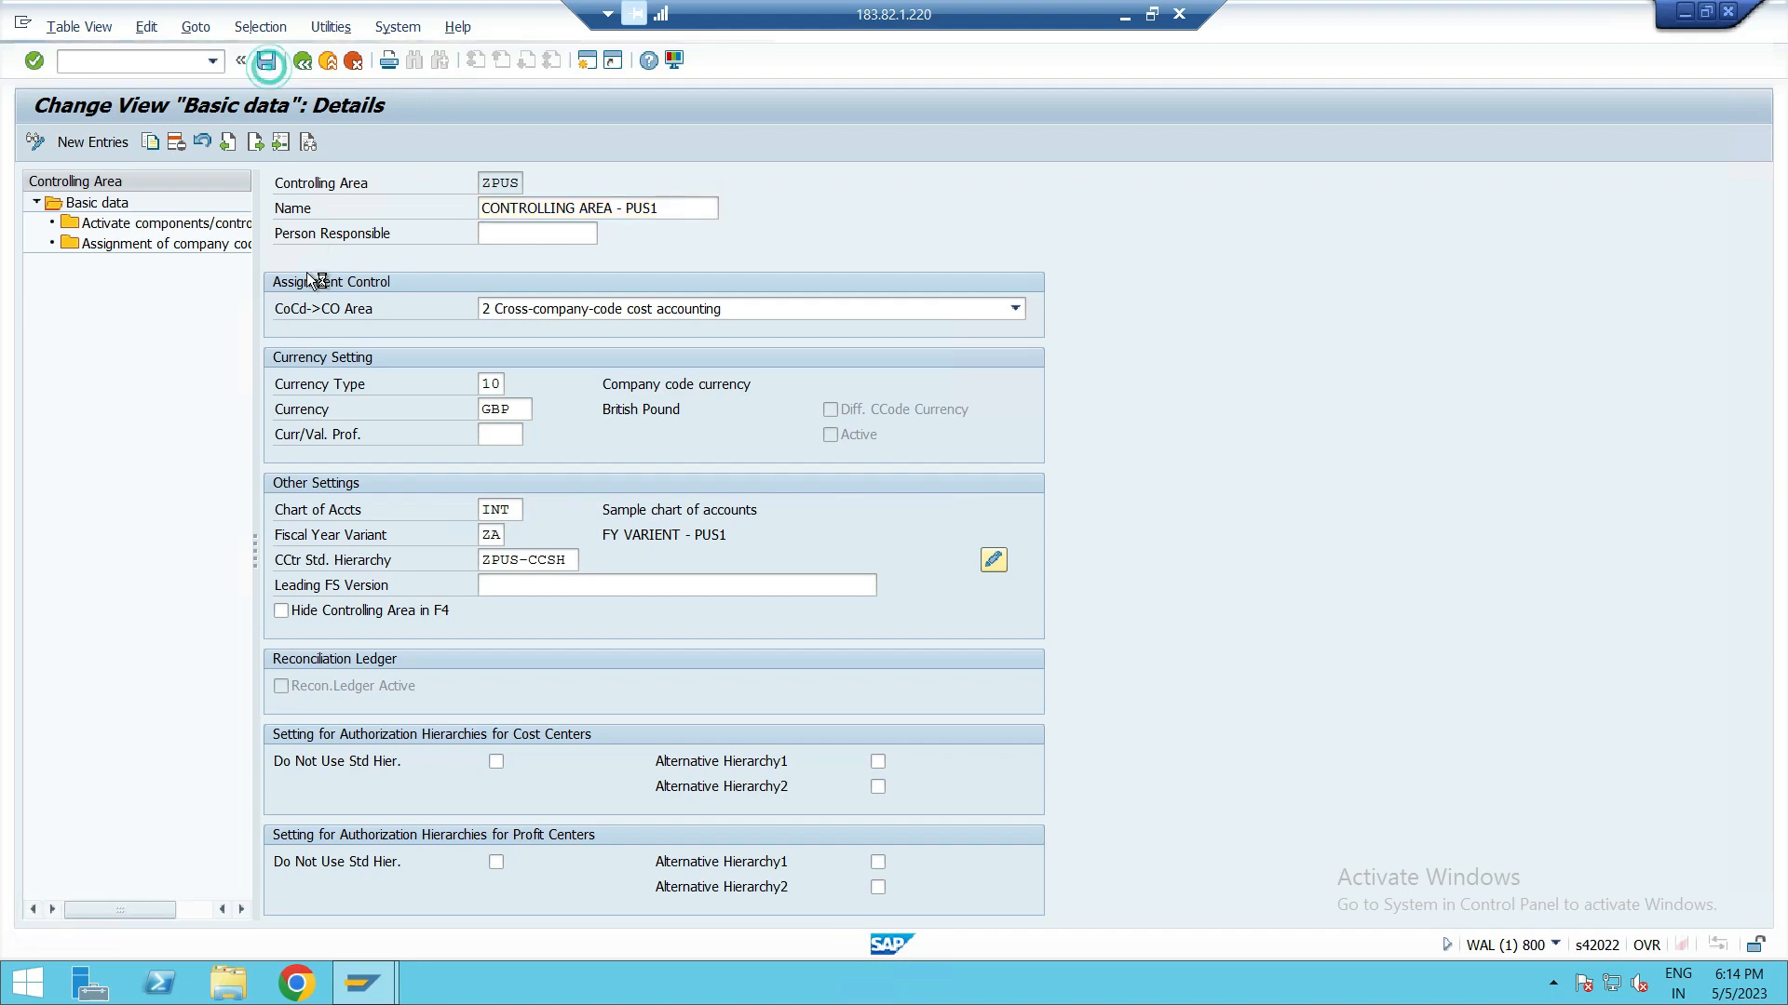
click(239, 691)
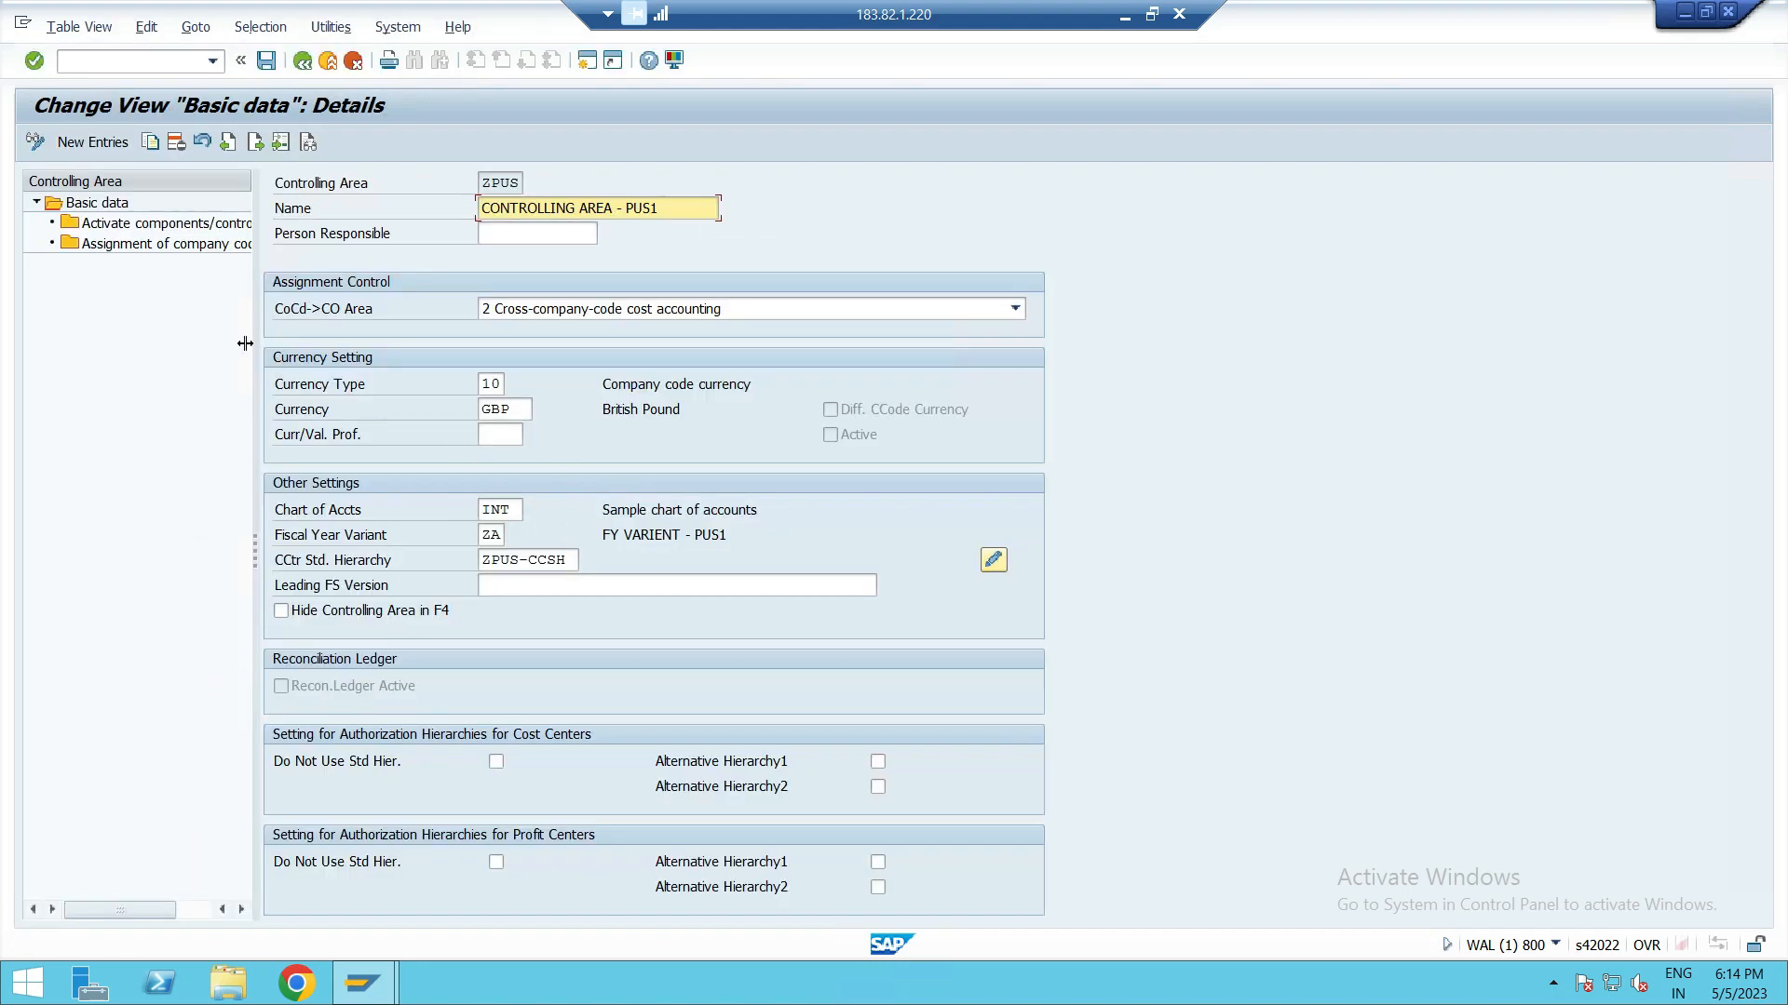
Step: Review ZPUS's activated components and the company codes assigned to it
double_click(184, 223)
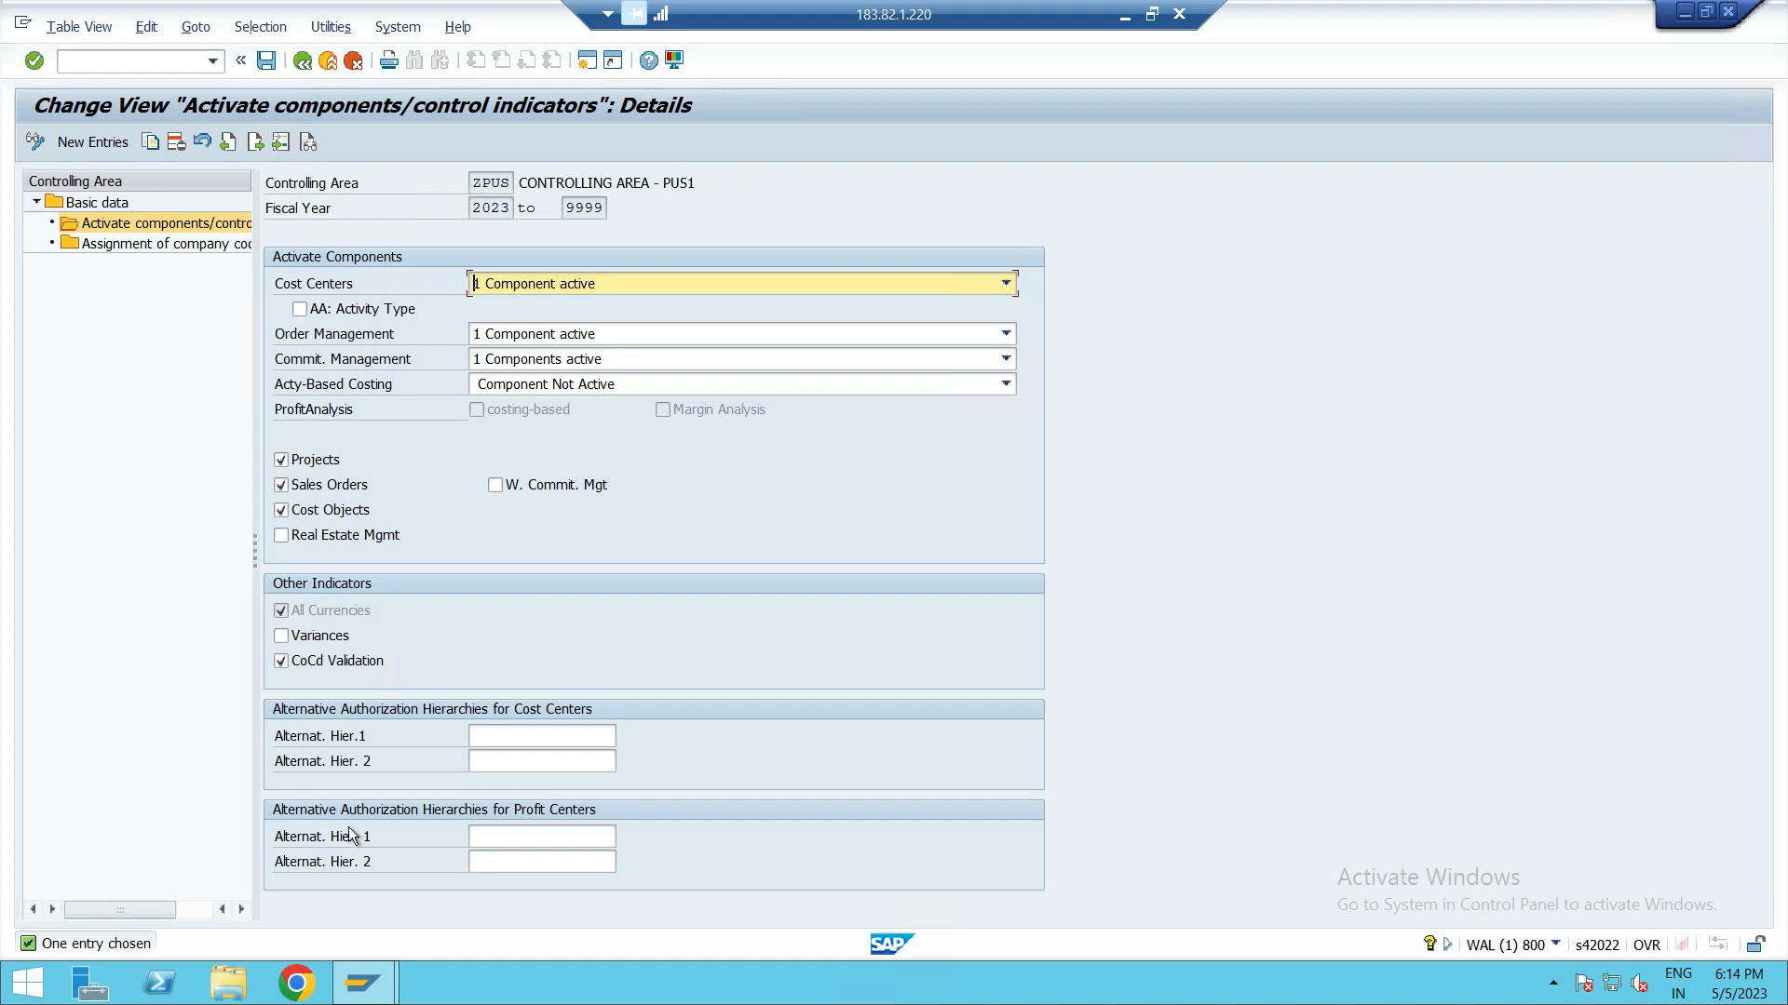
click(130, 243)
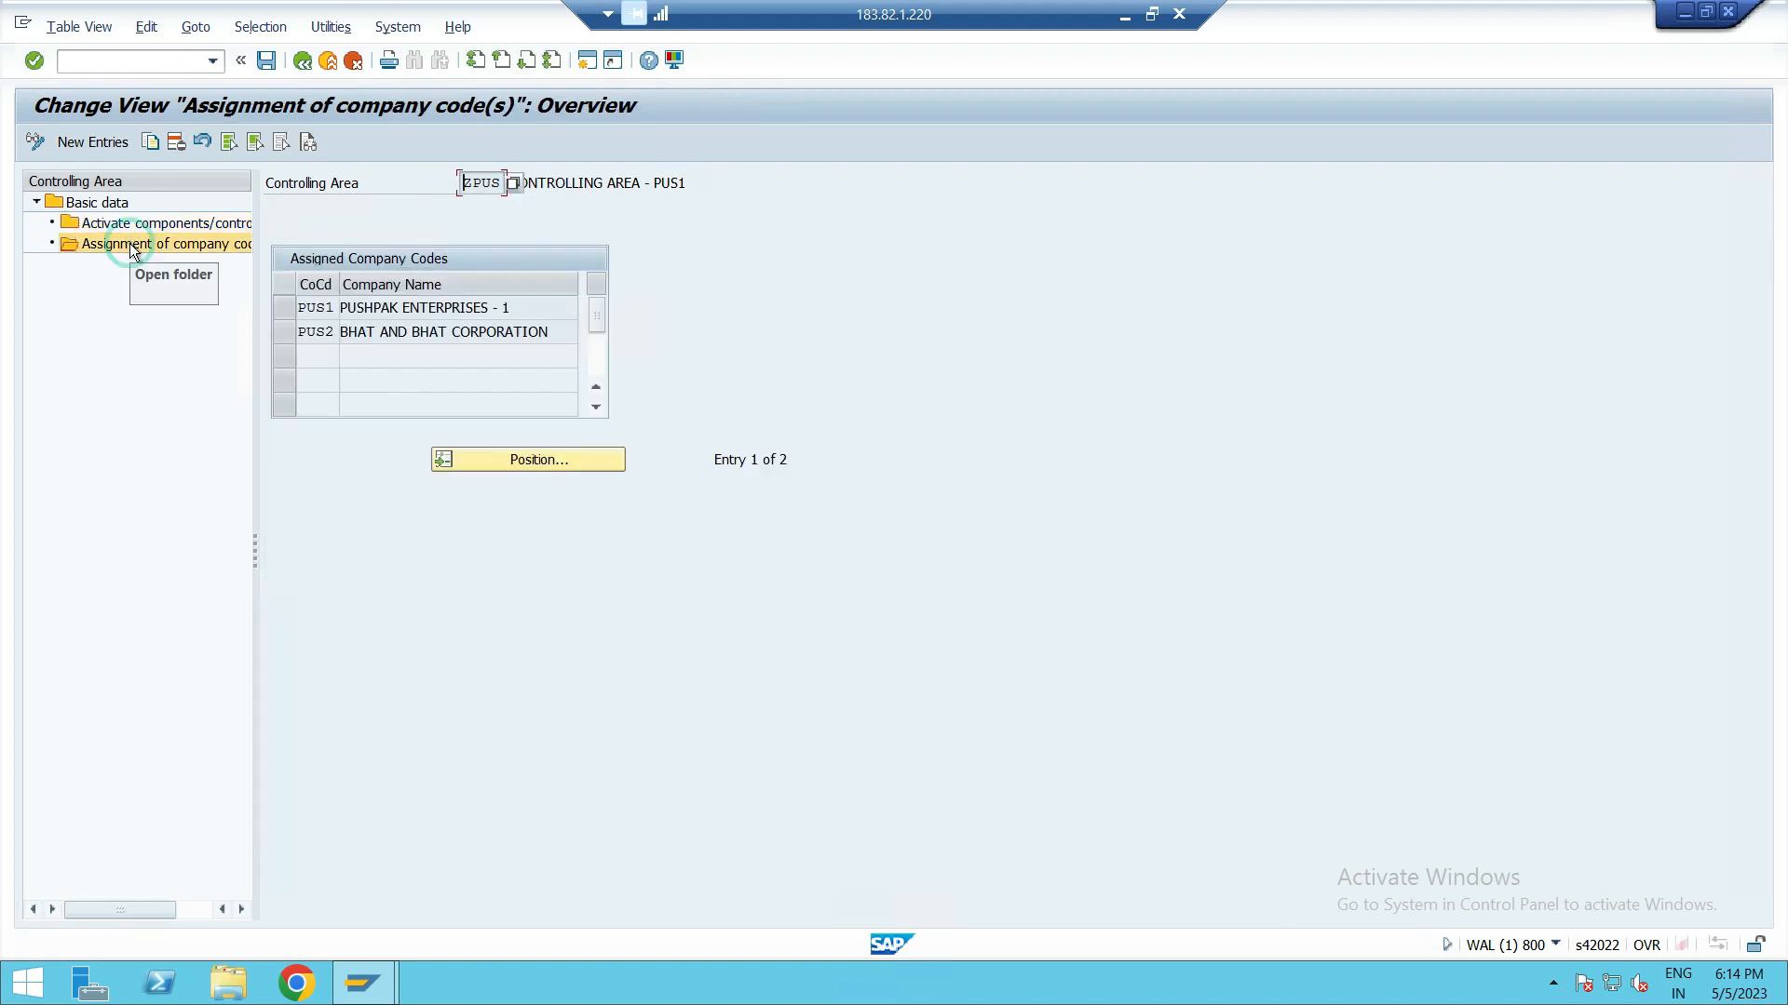
click(284, 308)
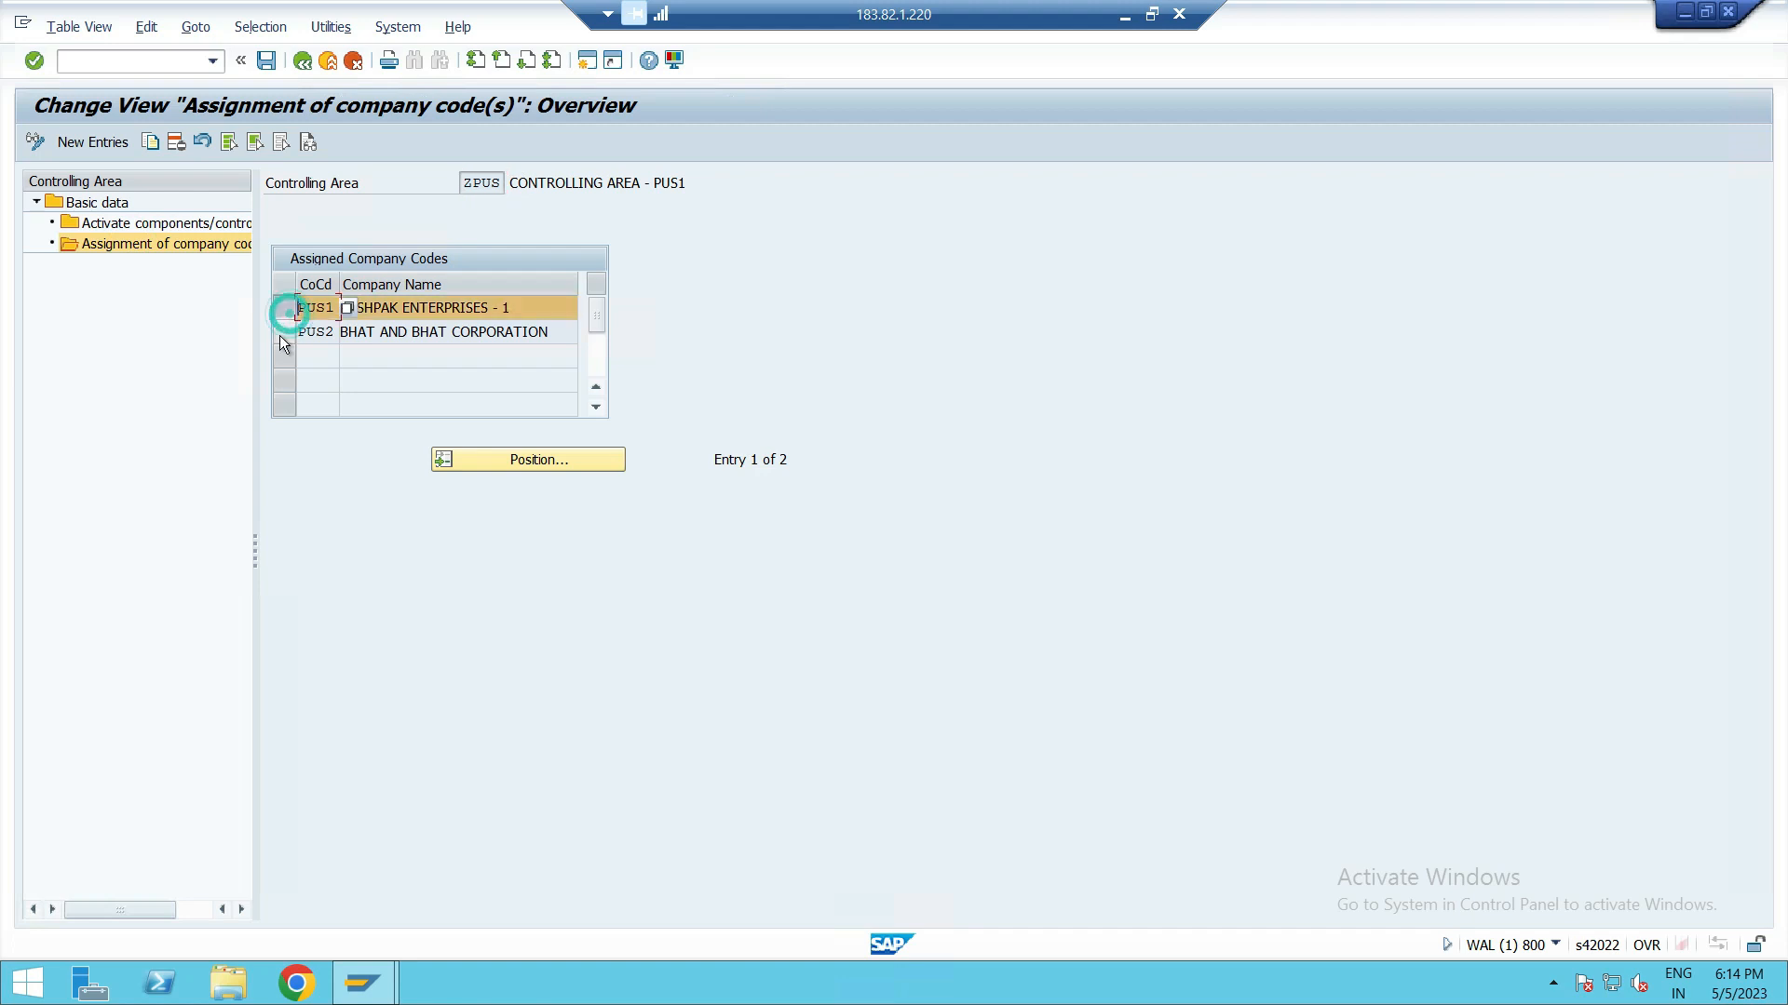
click(281, 333)
click(284, 331)
click(285, 311)
click(73, 317)
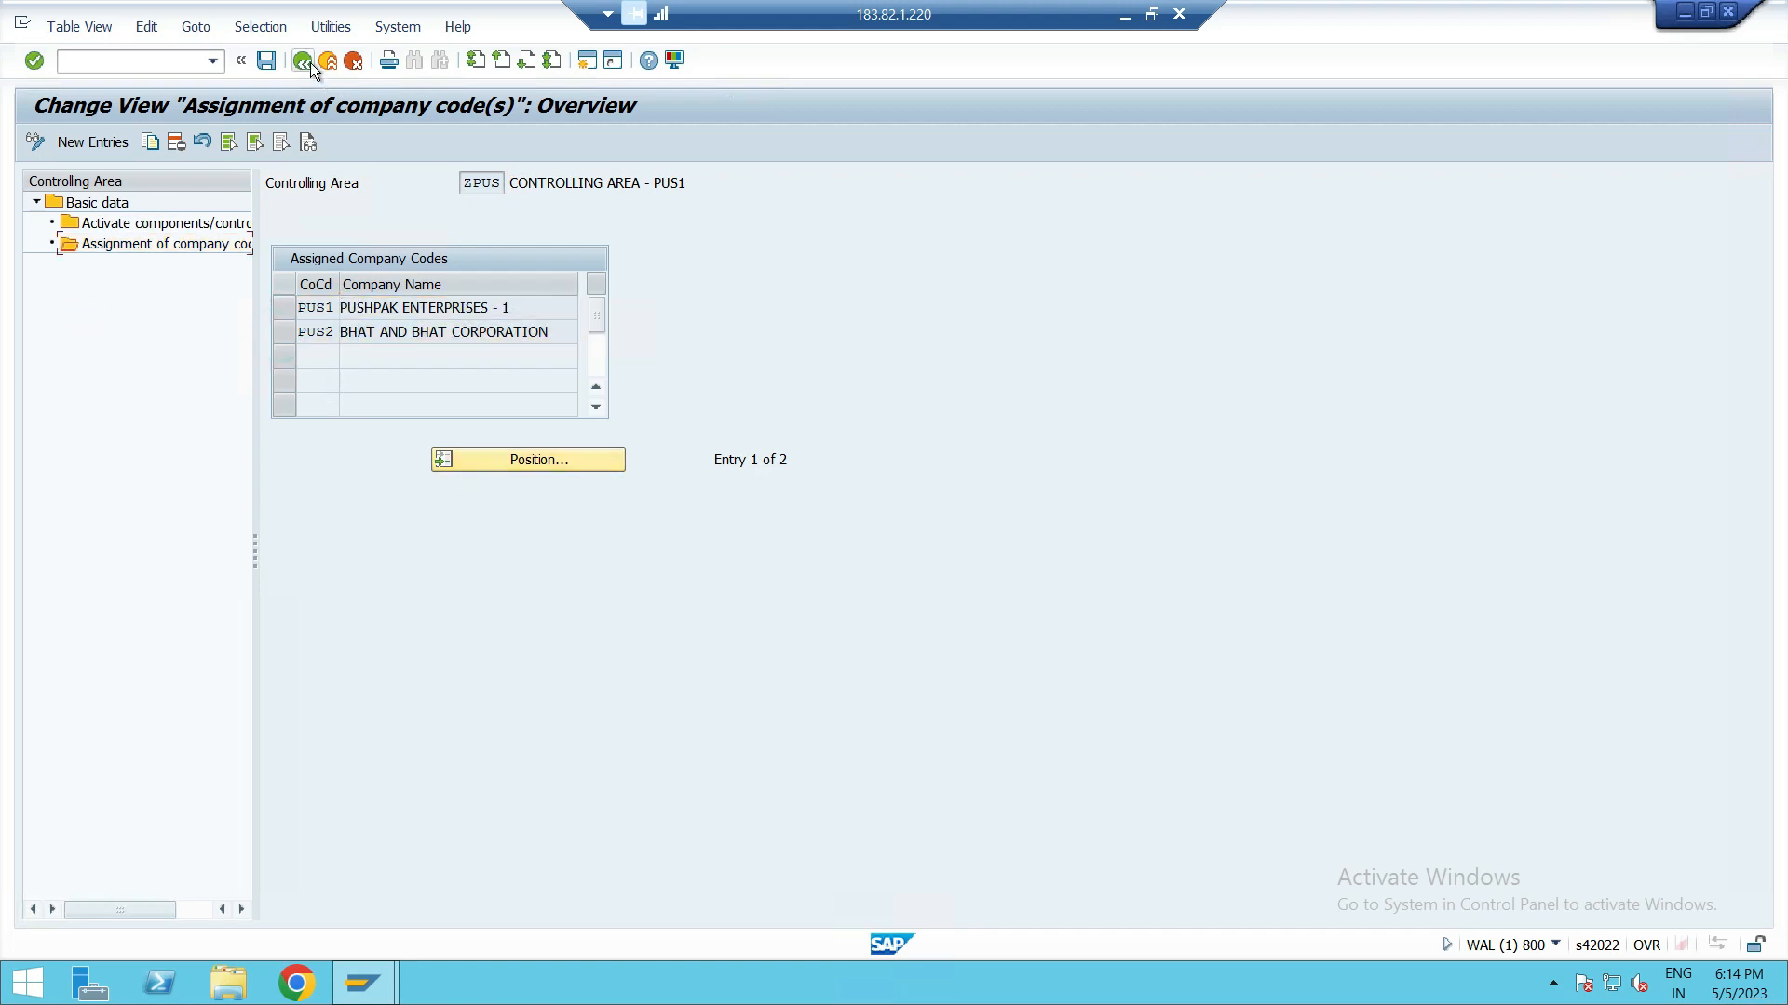
Step: Leave the controlling area maintenance back to the IMG, declining to display the locked data
click(304, 62)
click(304, 61)
click(304, 61)
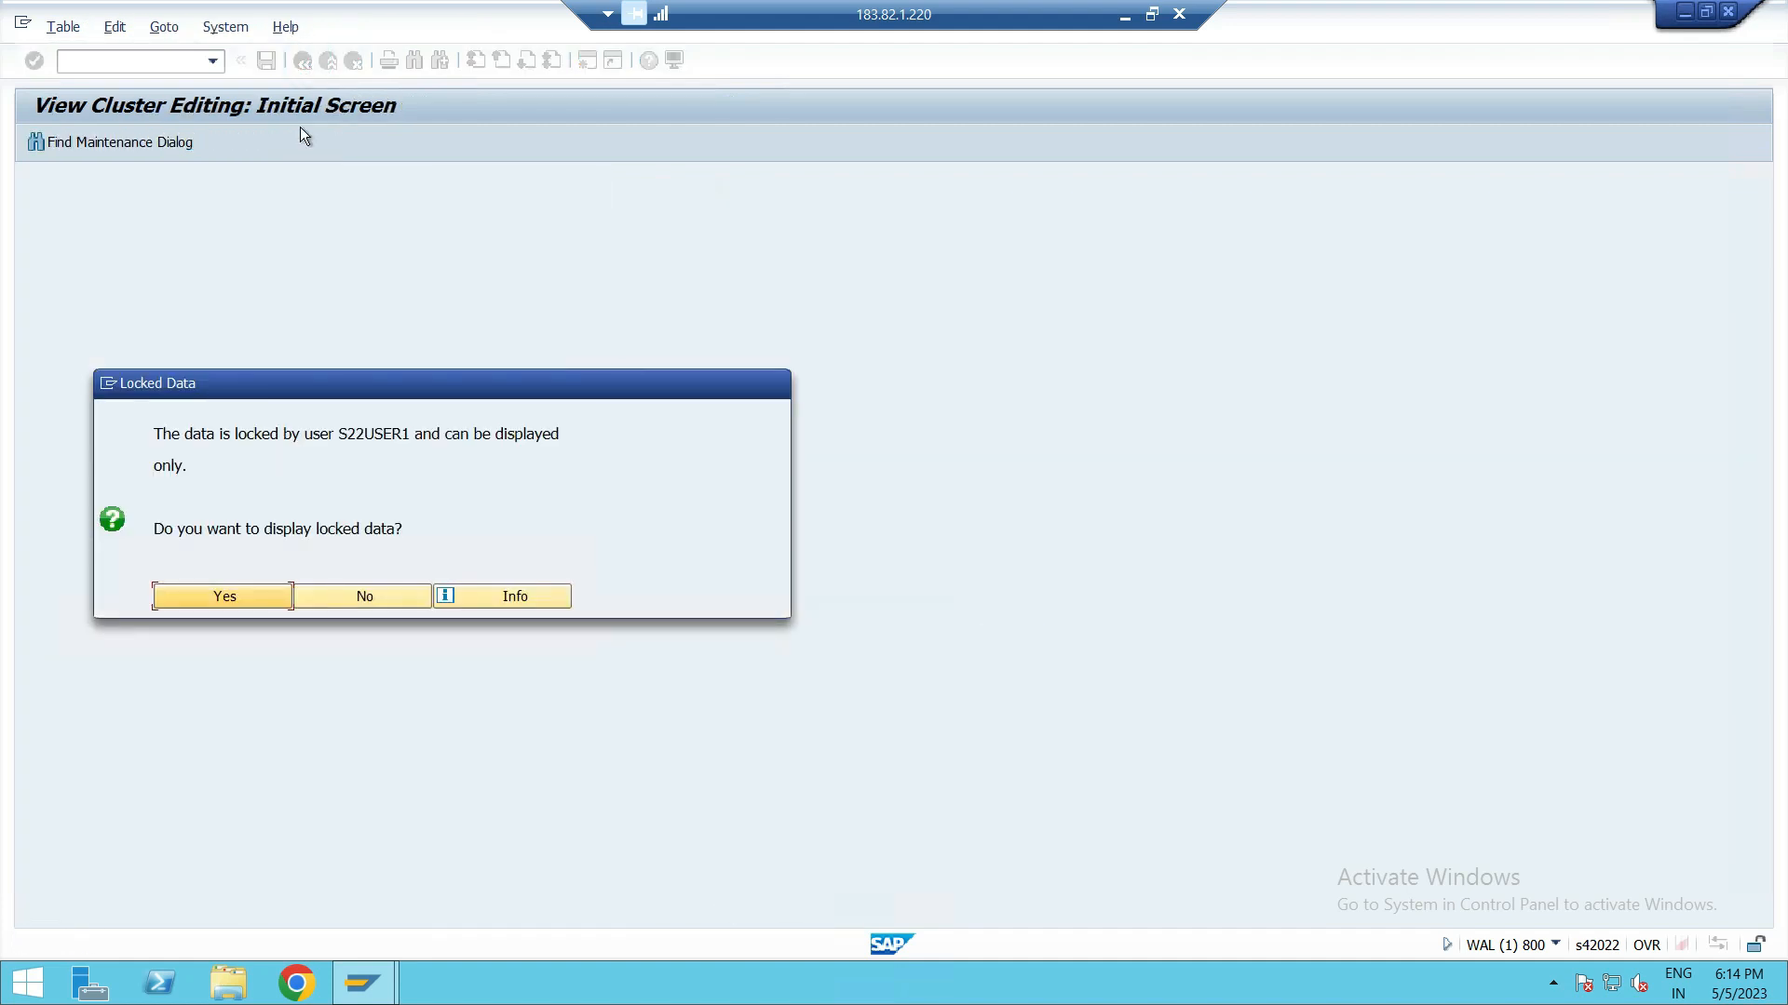
click(299, 594)
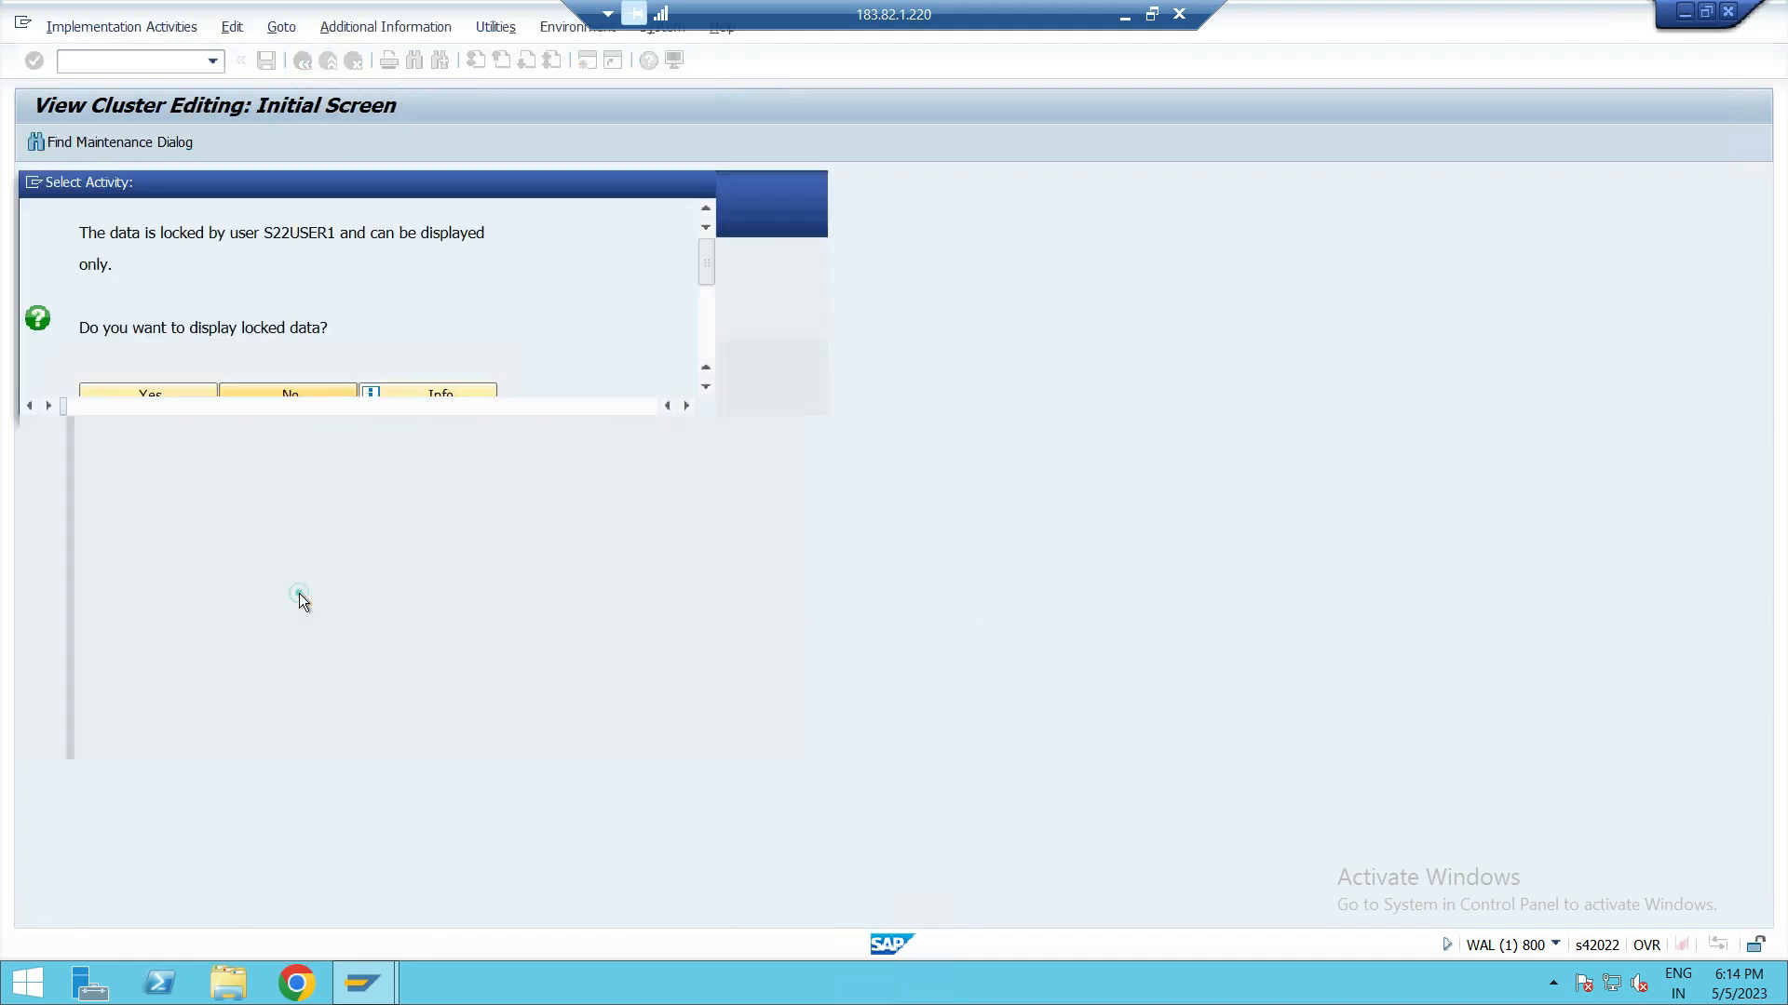
click(812, 182)
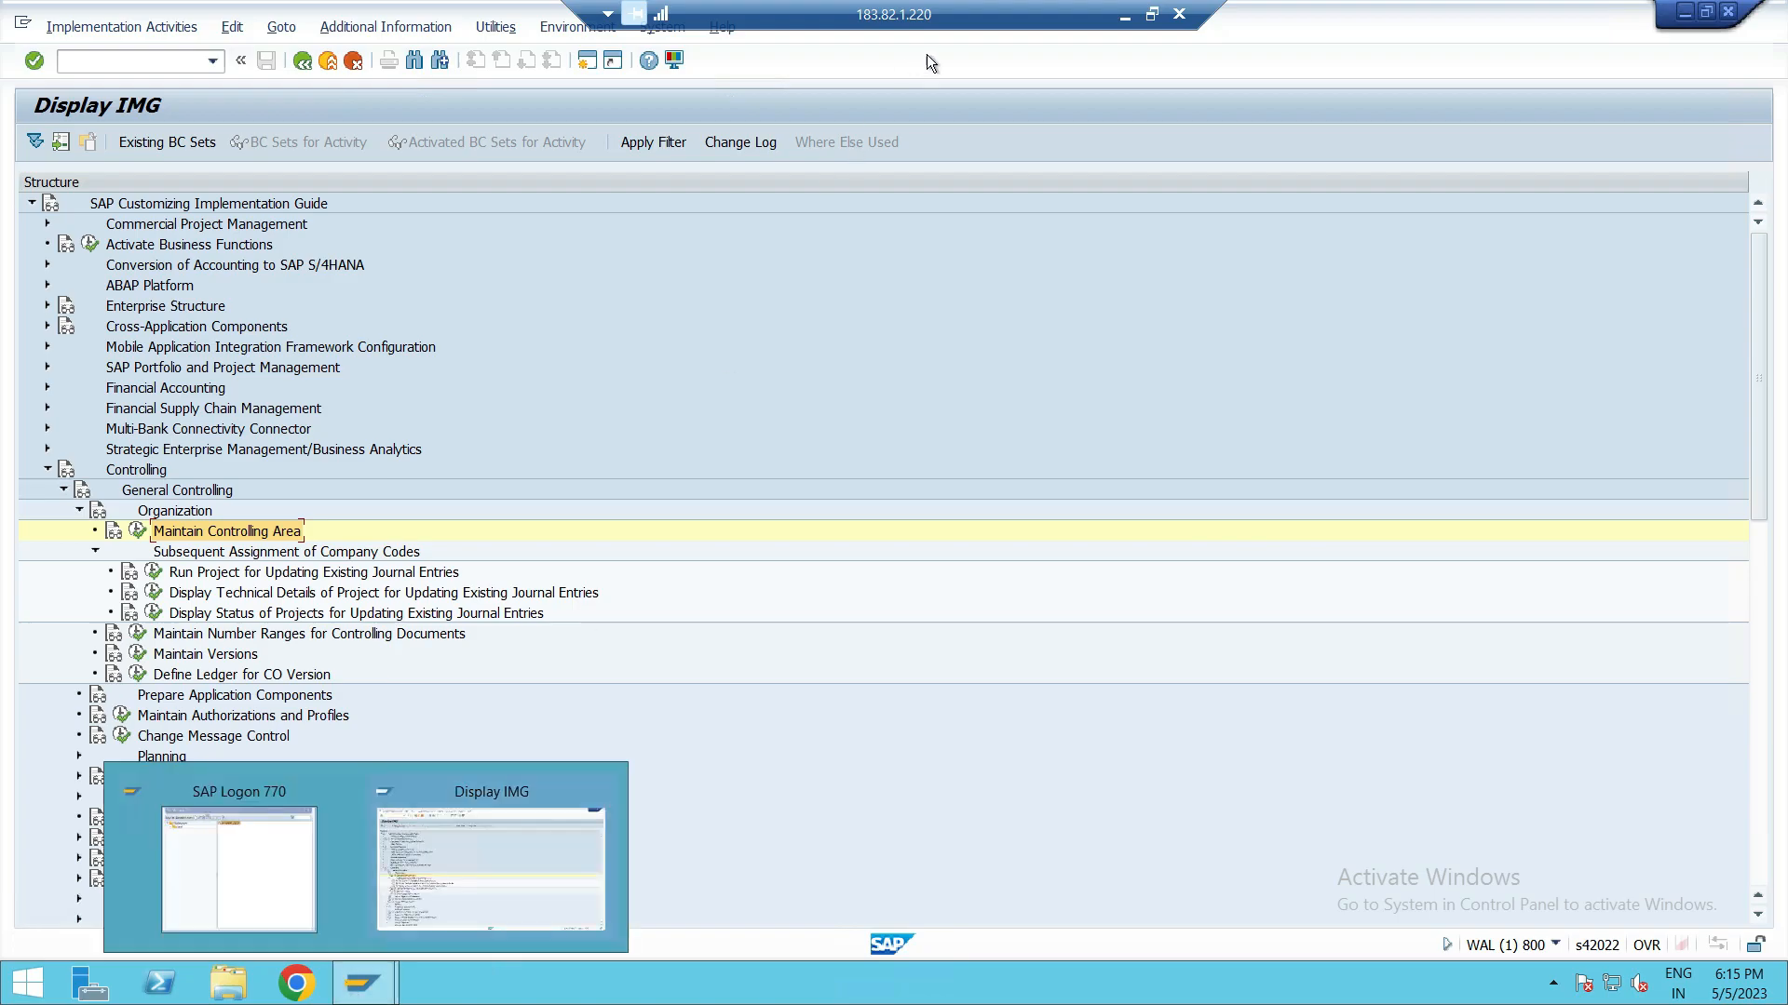
click(1121, 17)
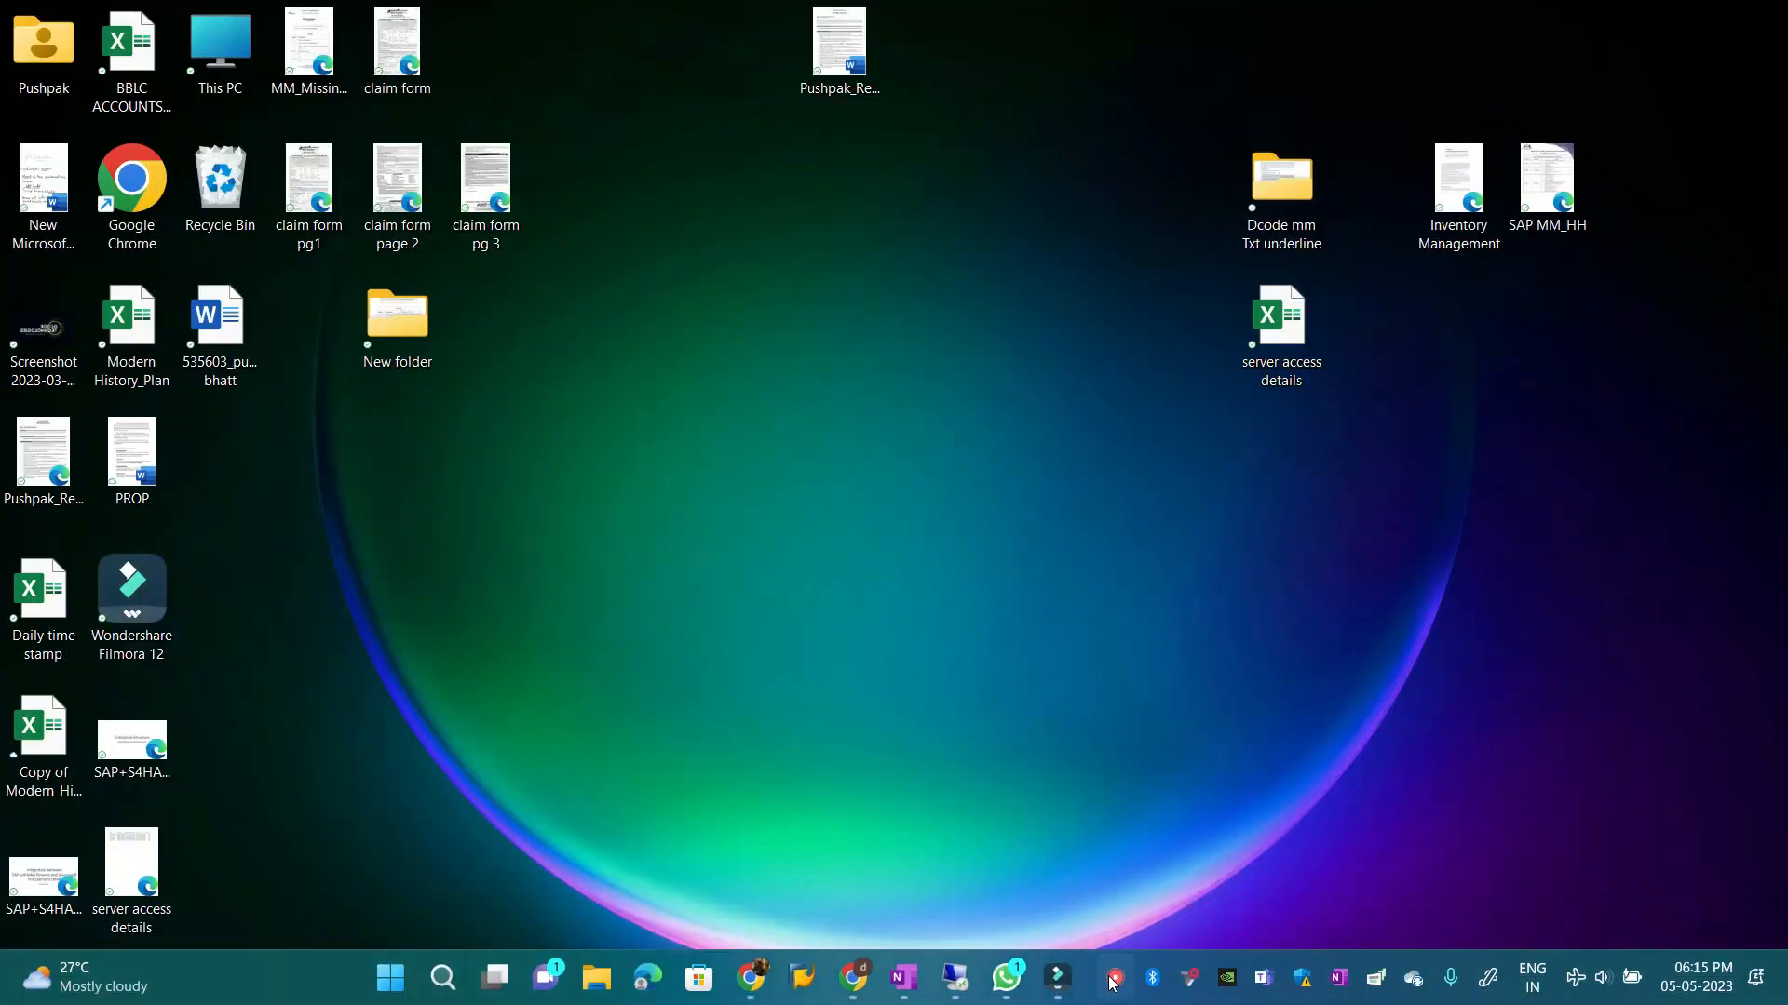
right_click(1115, 979)
click(1161, 926)
click(1475, 897)
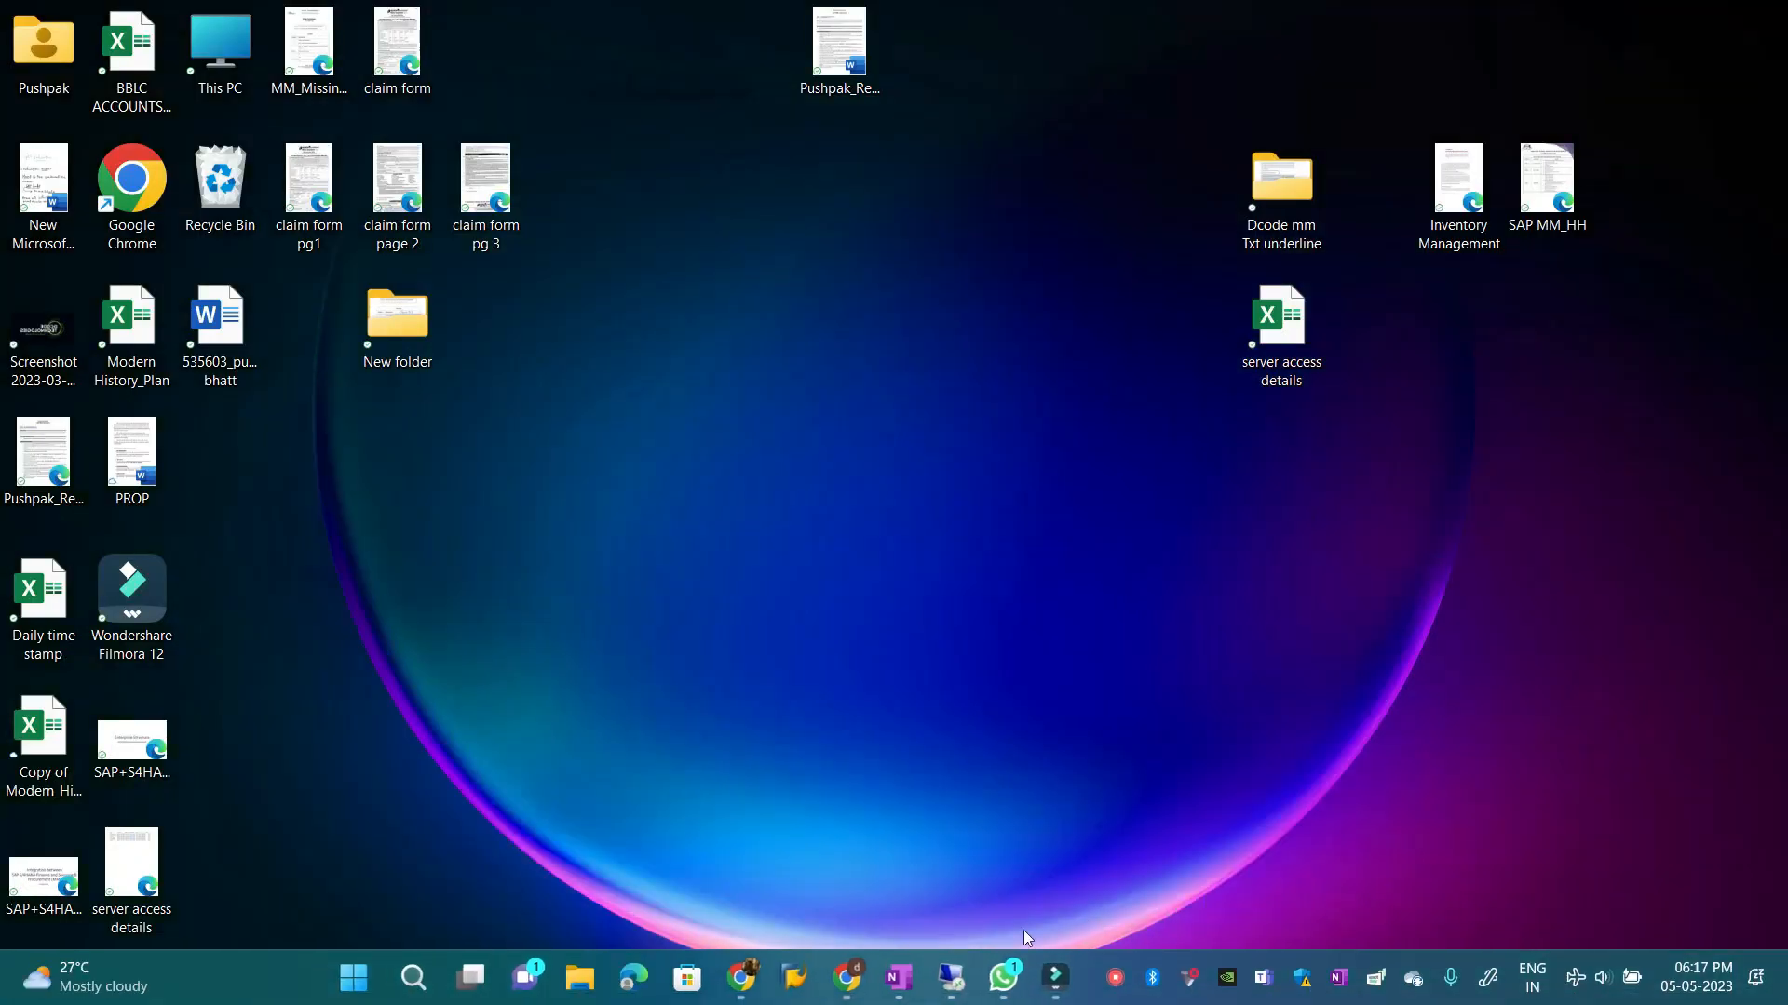
click(957, 980)
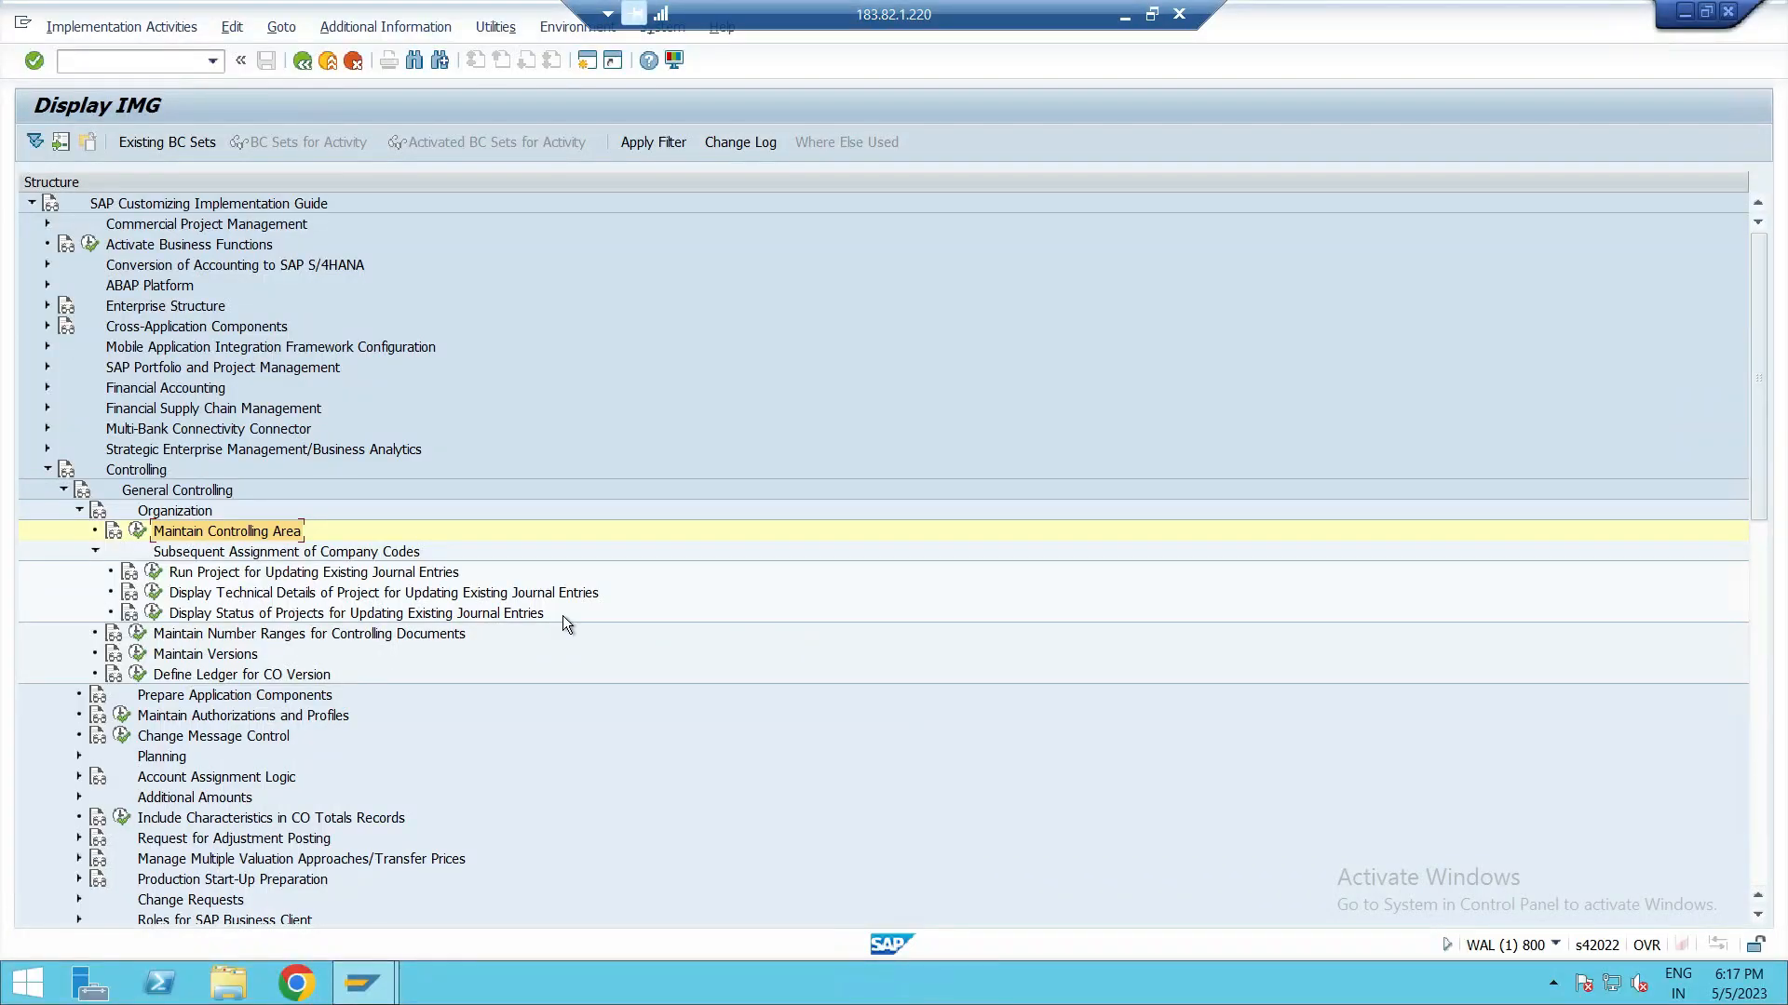
Step: Open the number ranges for controlling documents and display the intervals for CO area ZPUS
click(264, 635)
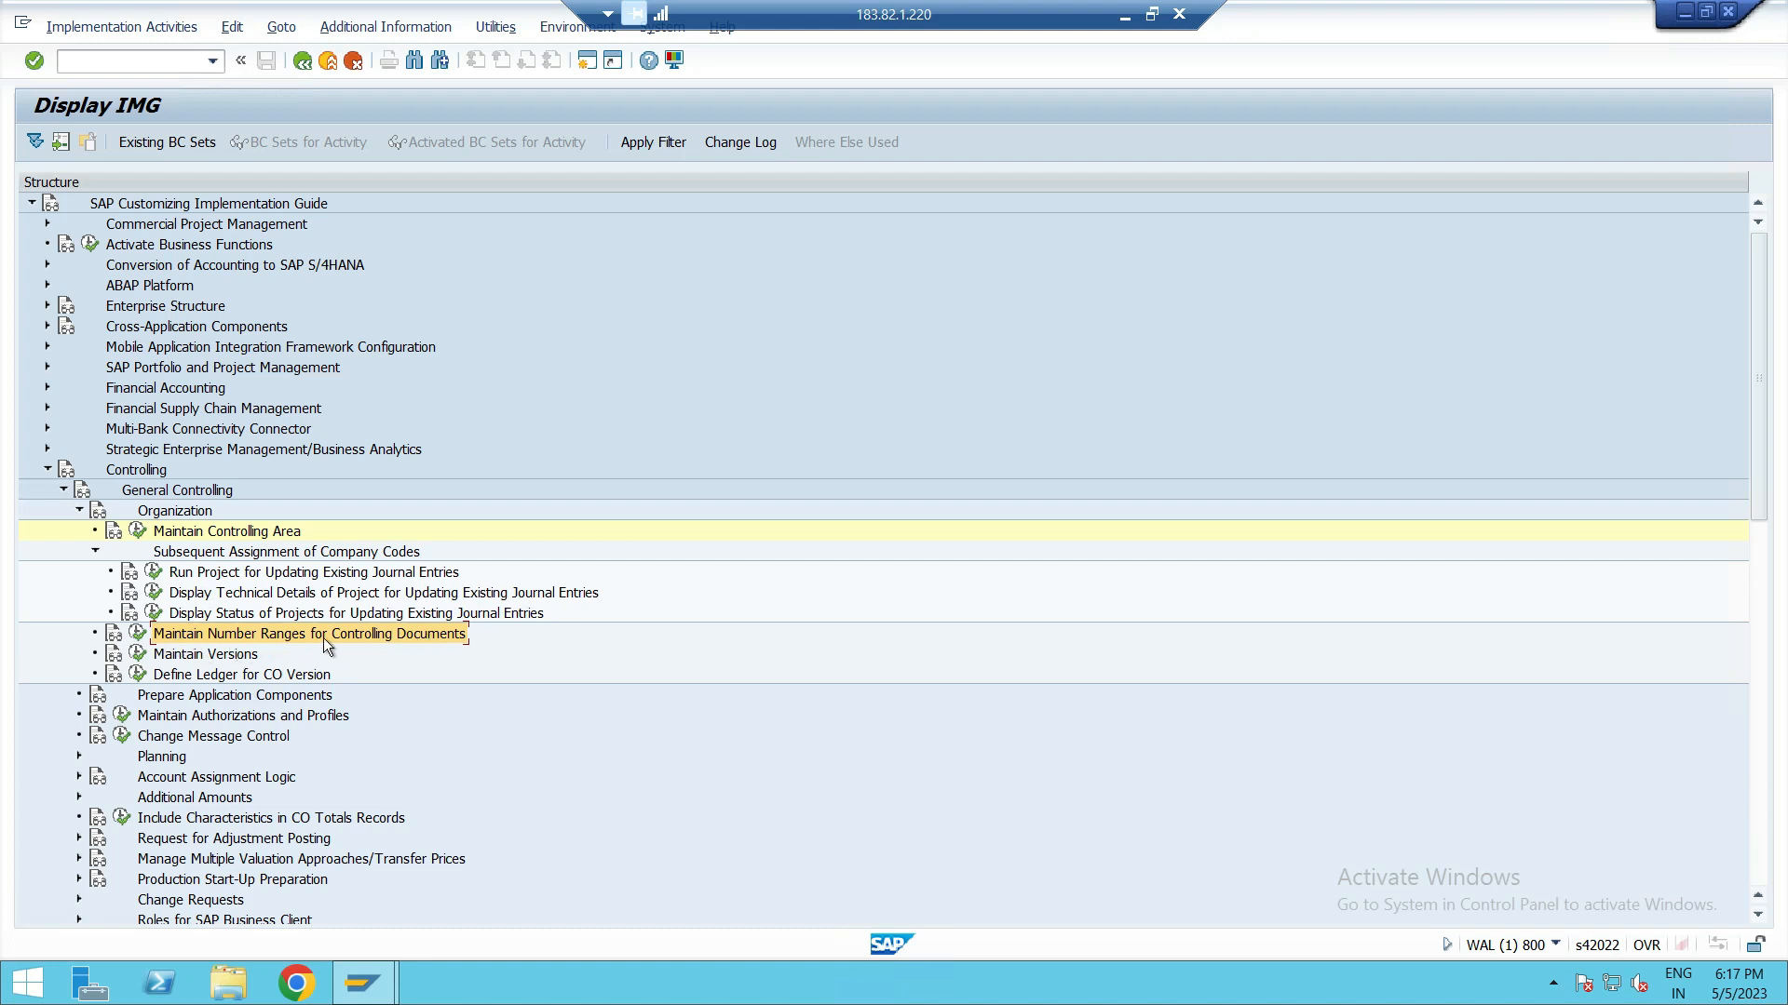
click(138, 633)
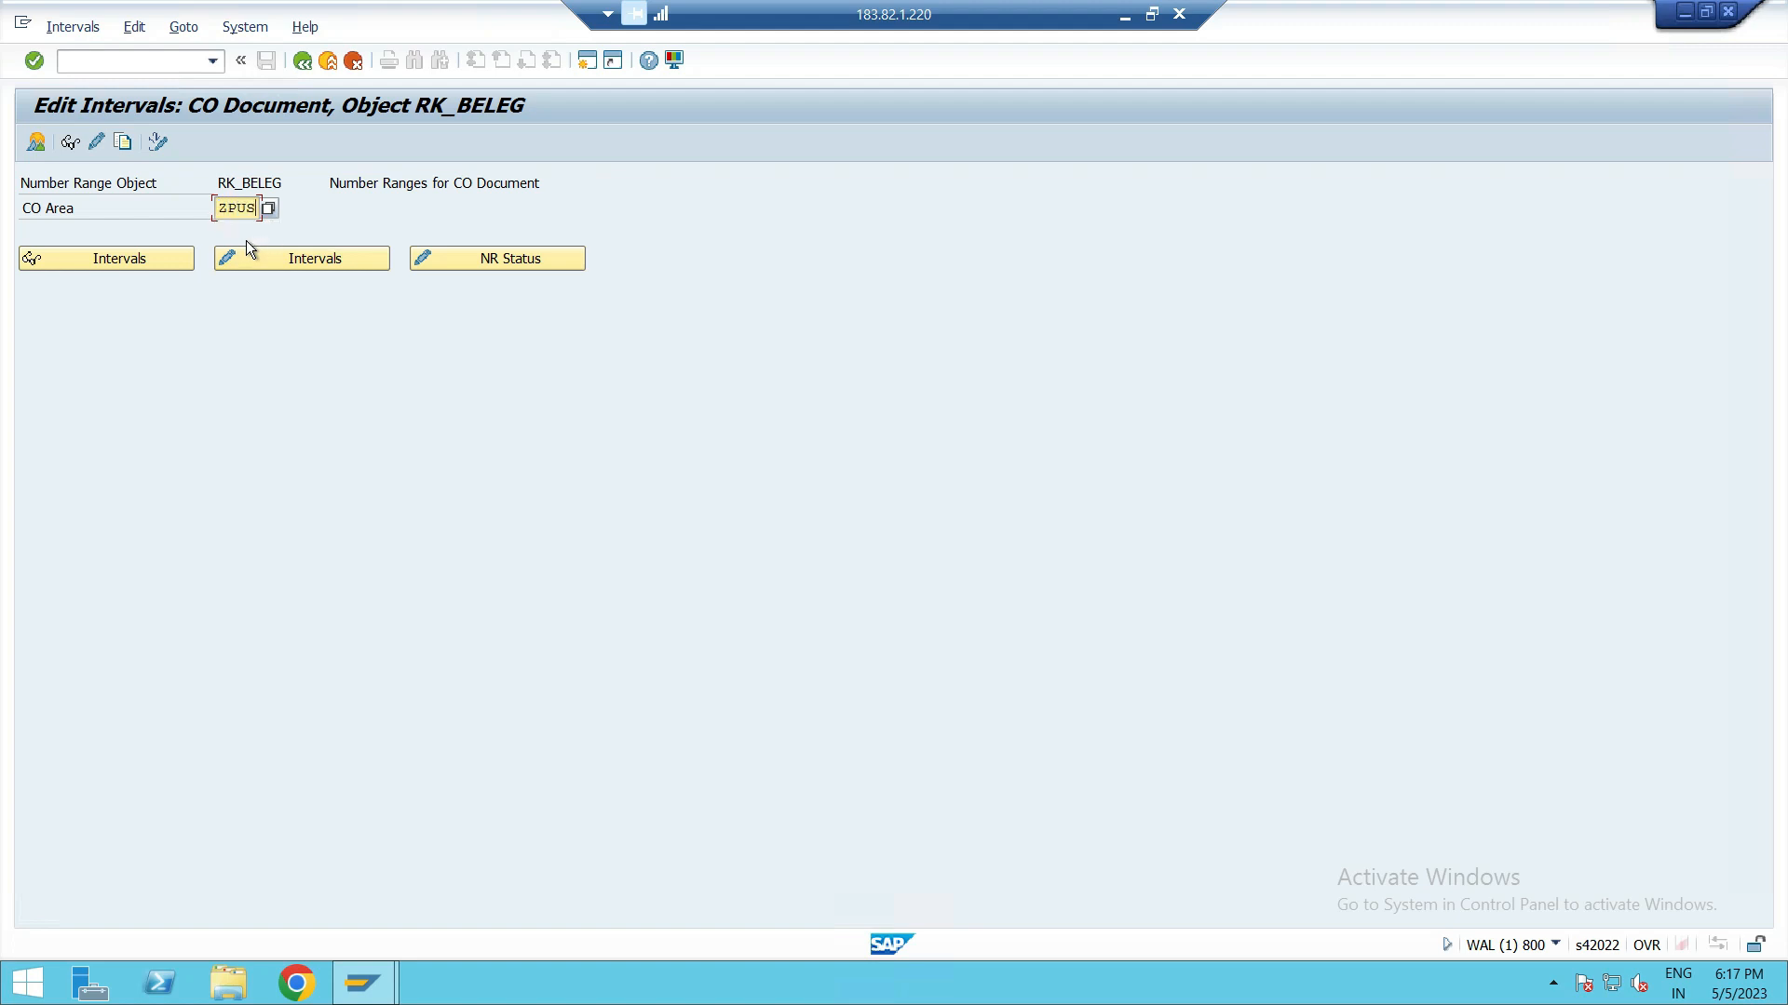
click(90, 266)
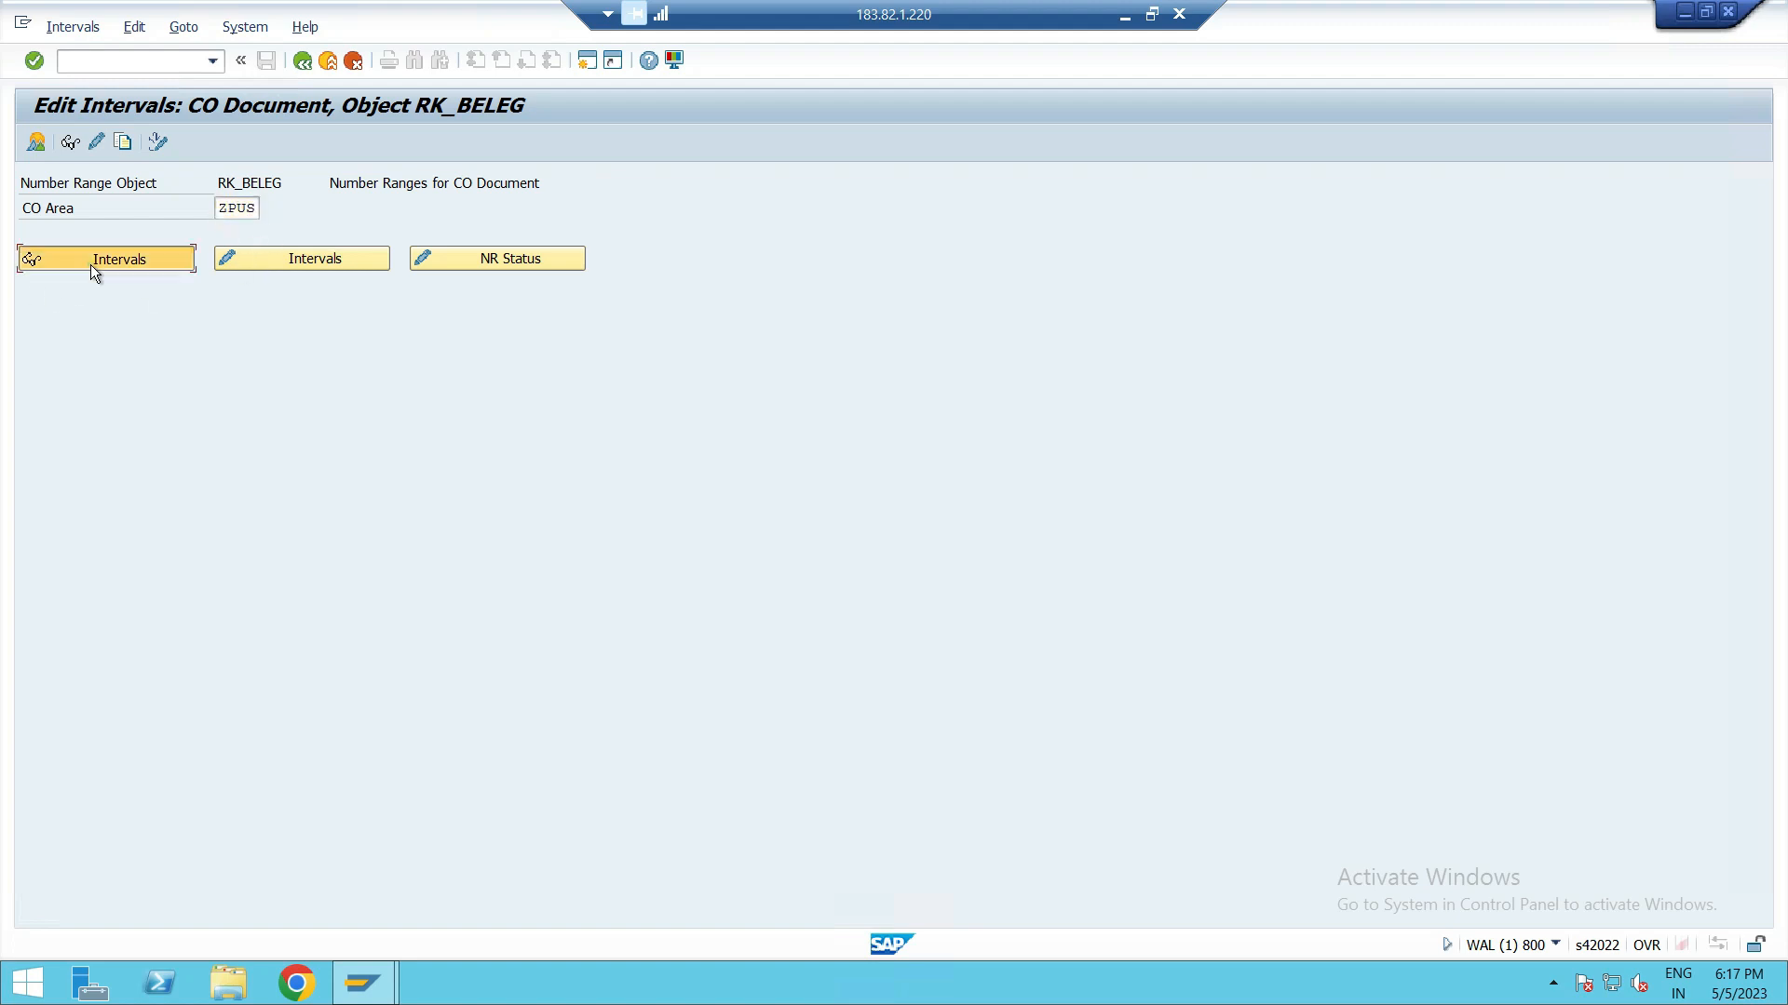
drag(338, 524, 388, 413)
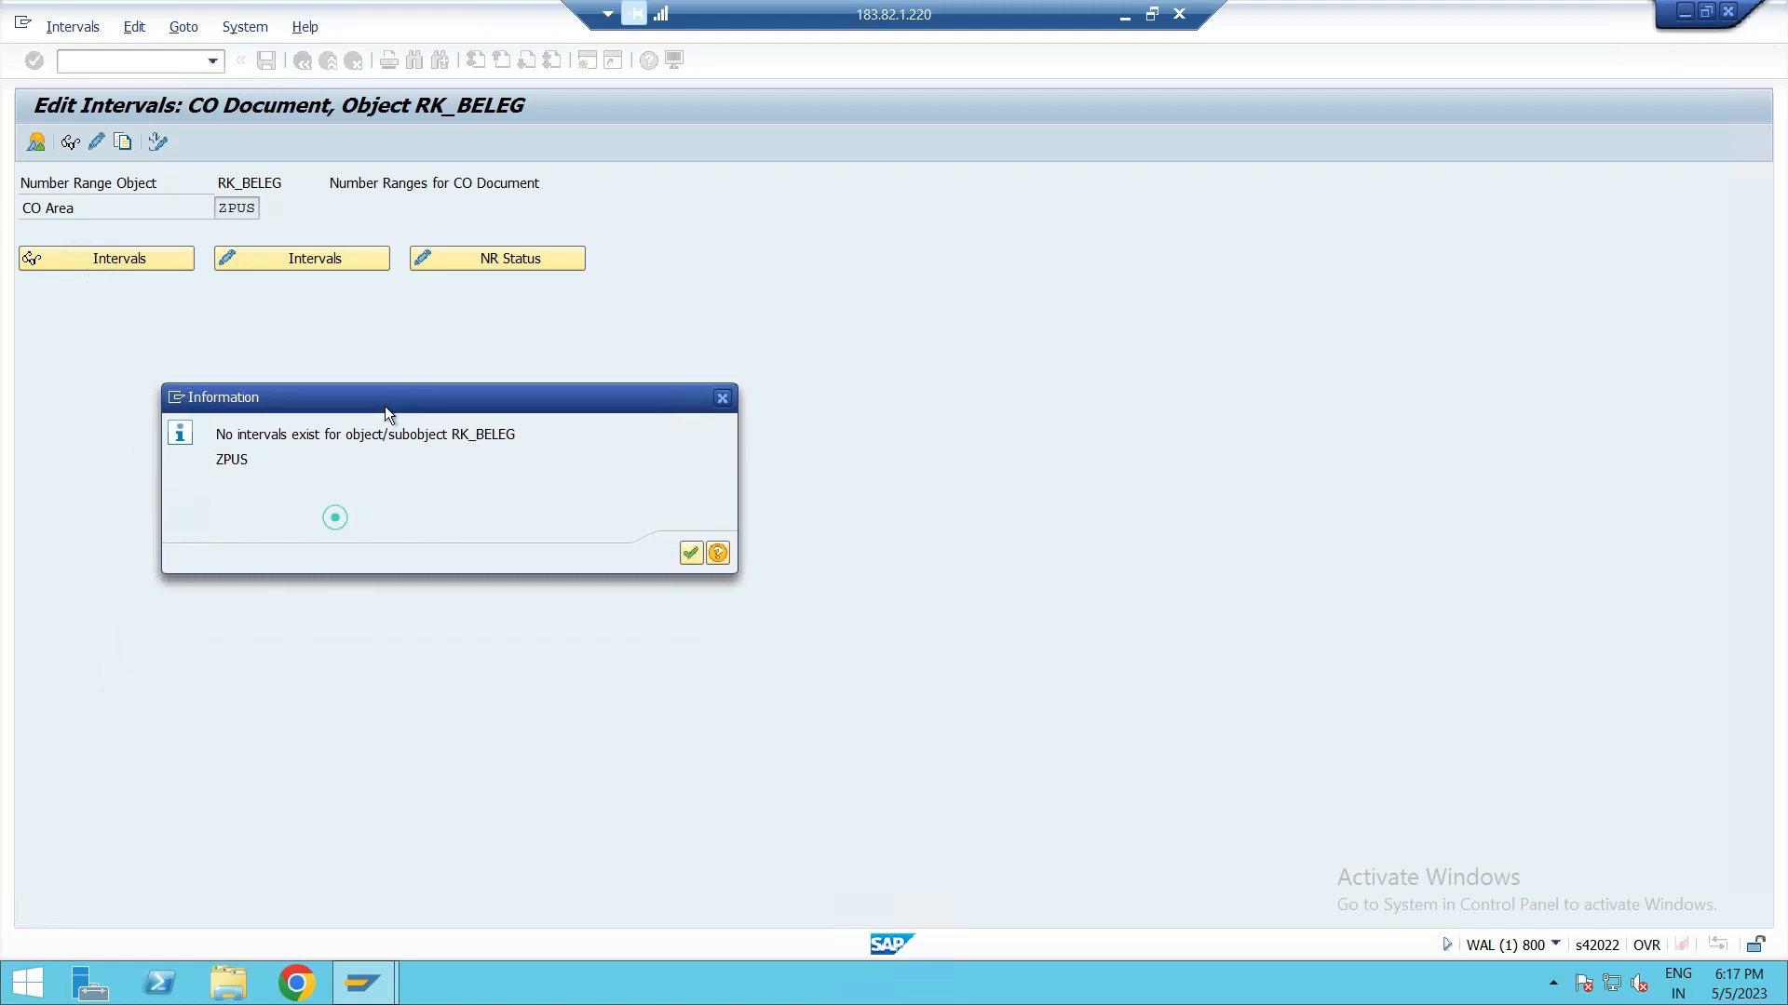
click(693, 553)
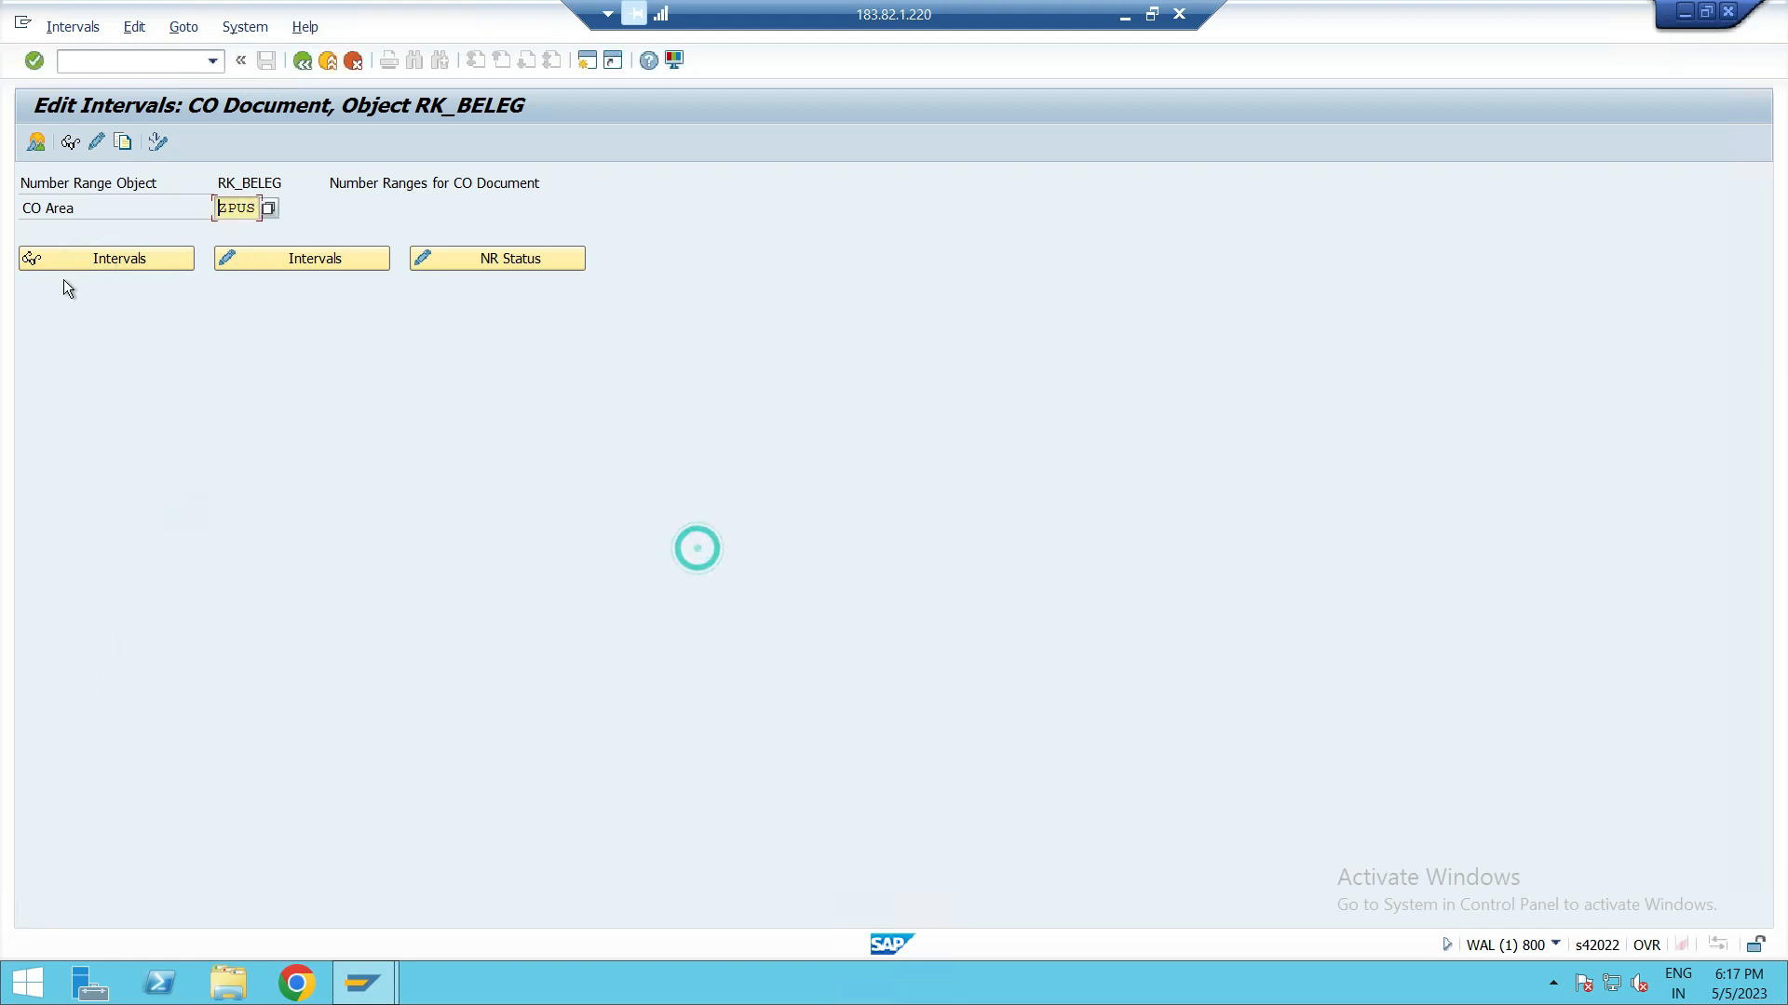
Step: Copy the CO document number range intervals from CO area 0001 to ZPUS, acknowledging the transport note
click(123, 145)
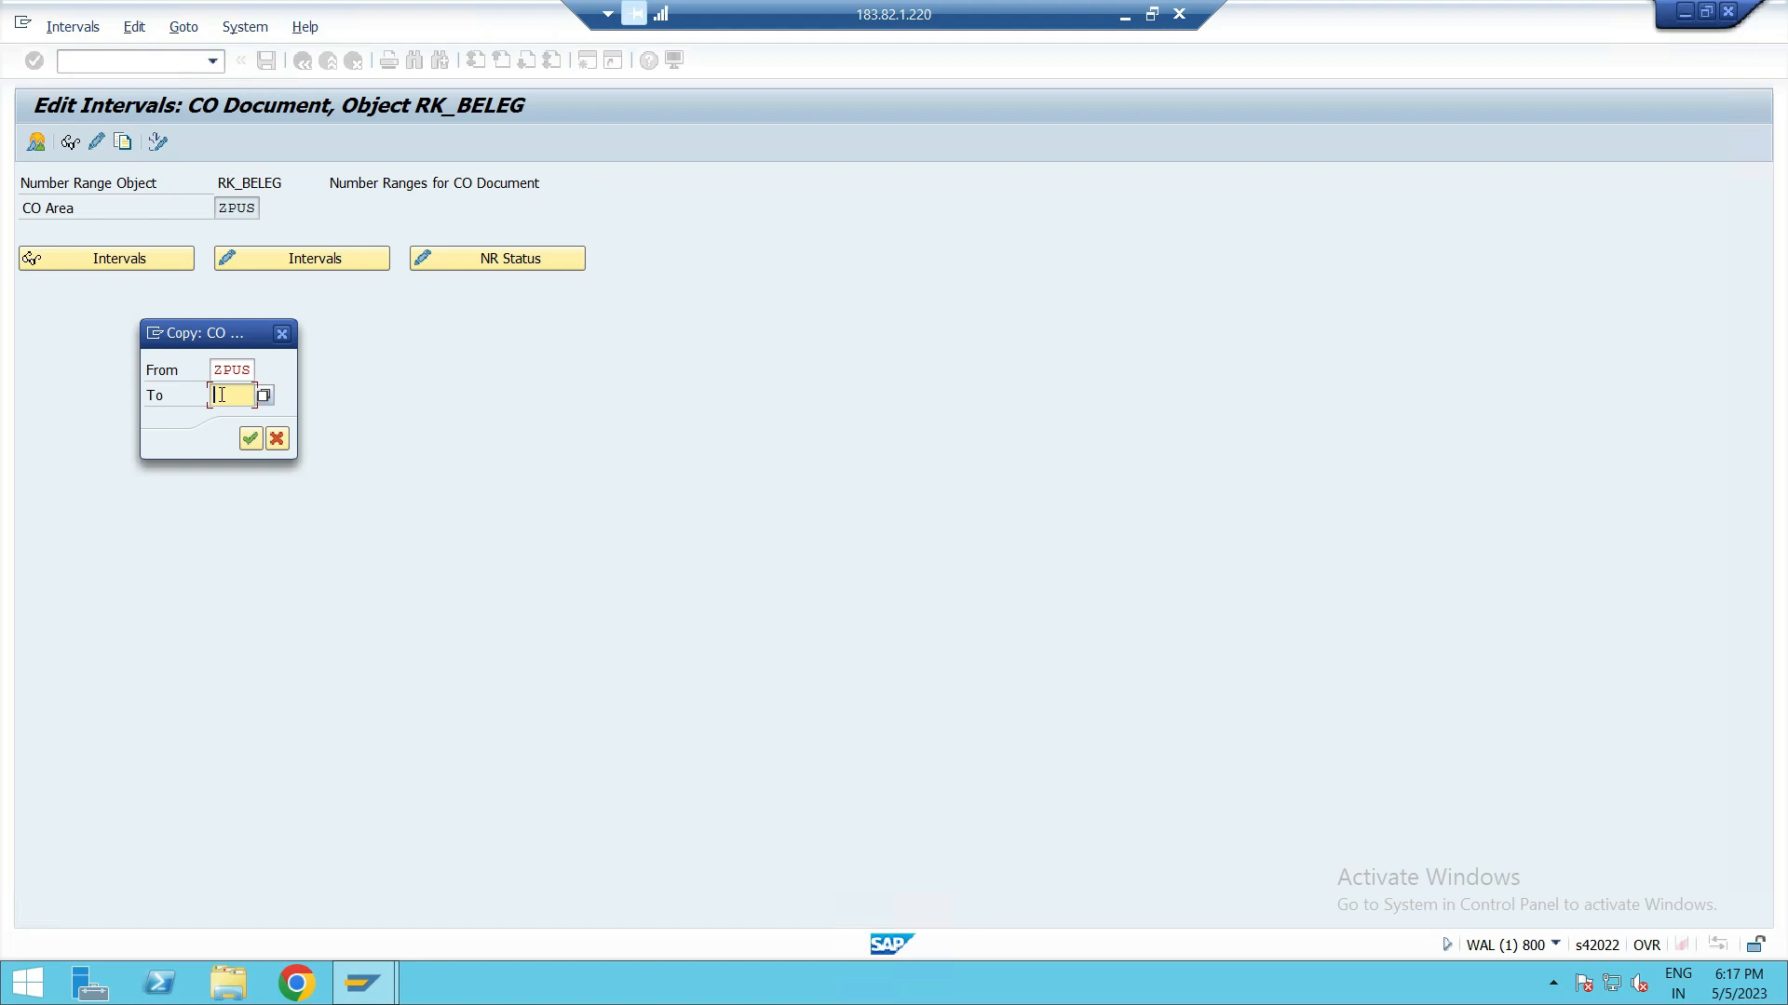
click(237, 374)
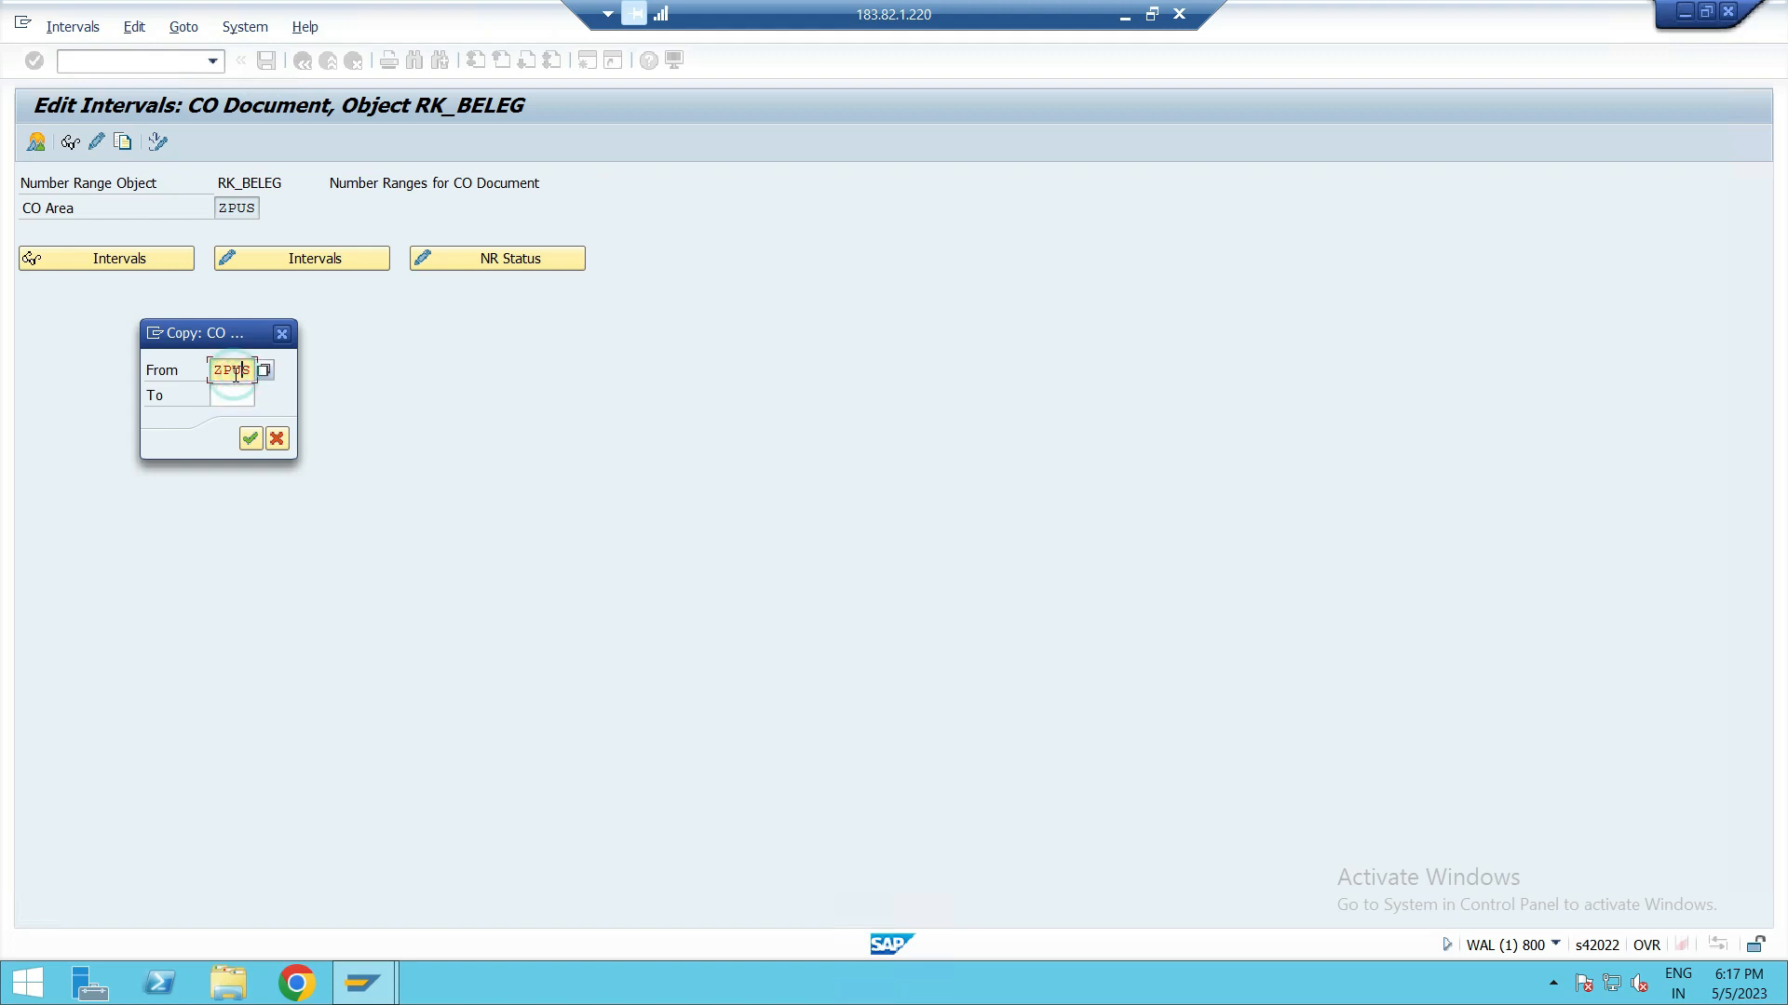
key(BackSpace)
key(BackSpace)
key(BackSpace)
key(BackSpace)
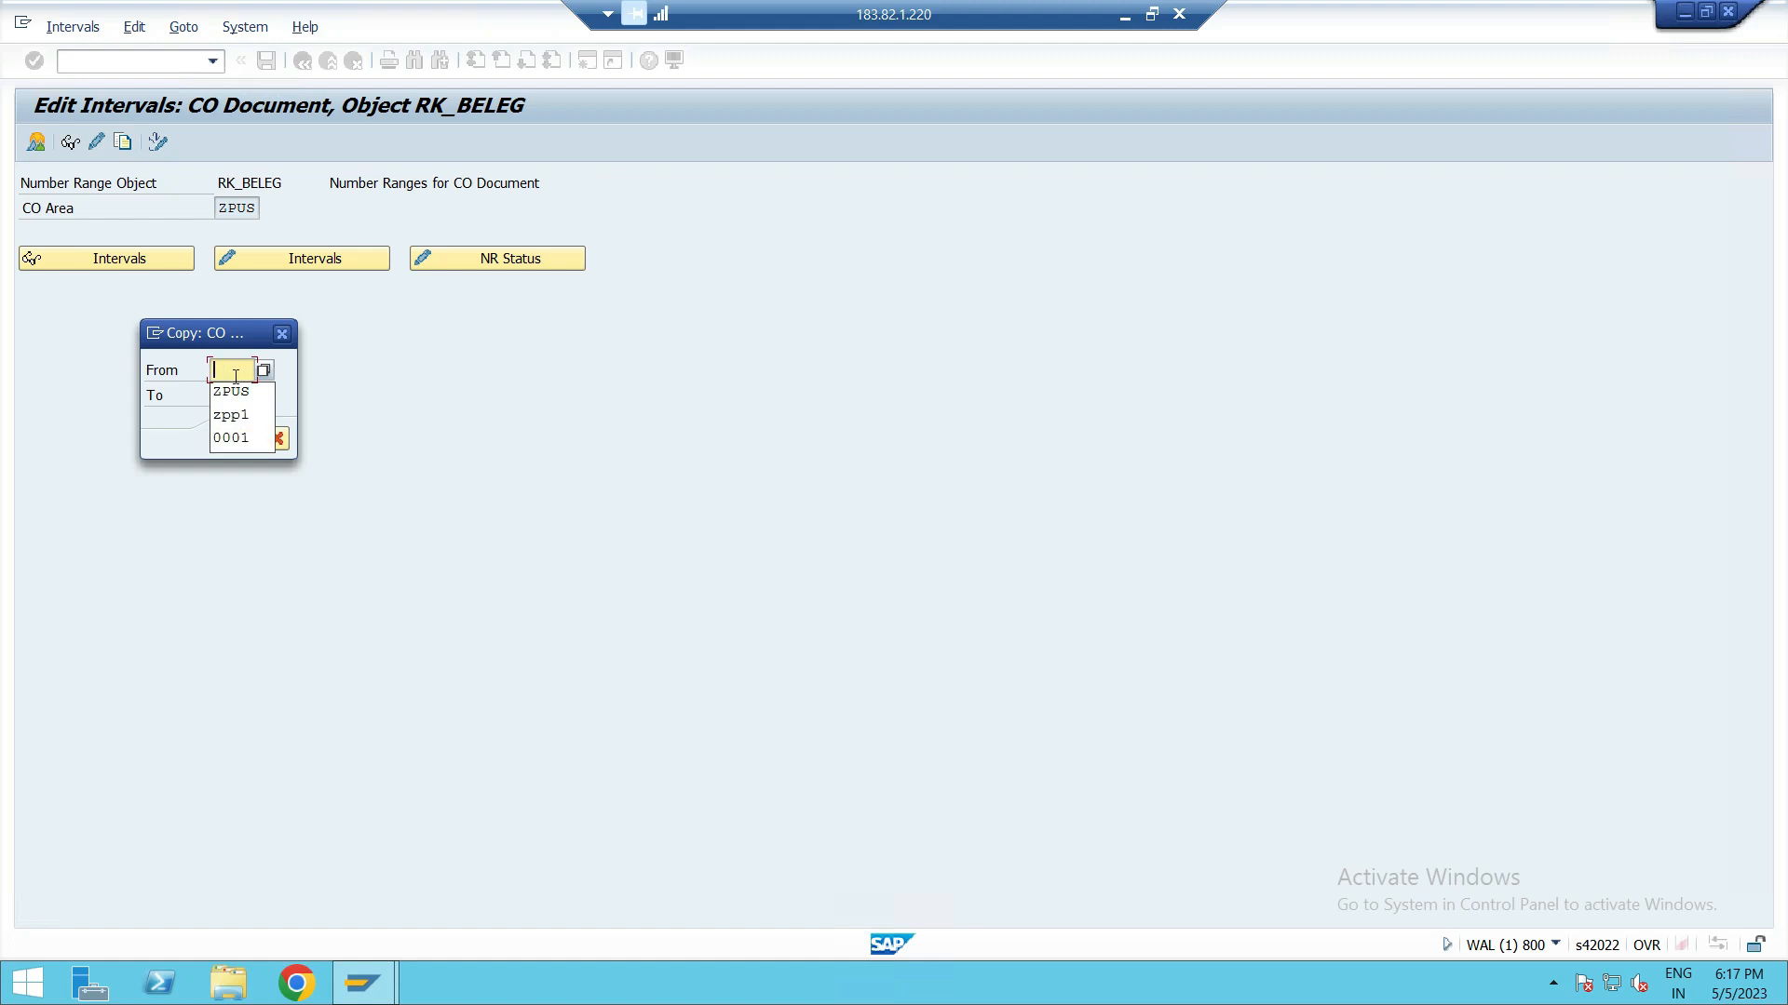
click(242, 443)
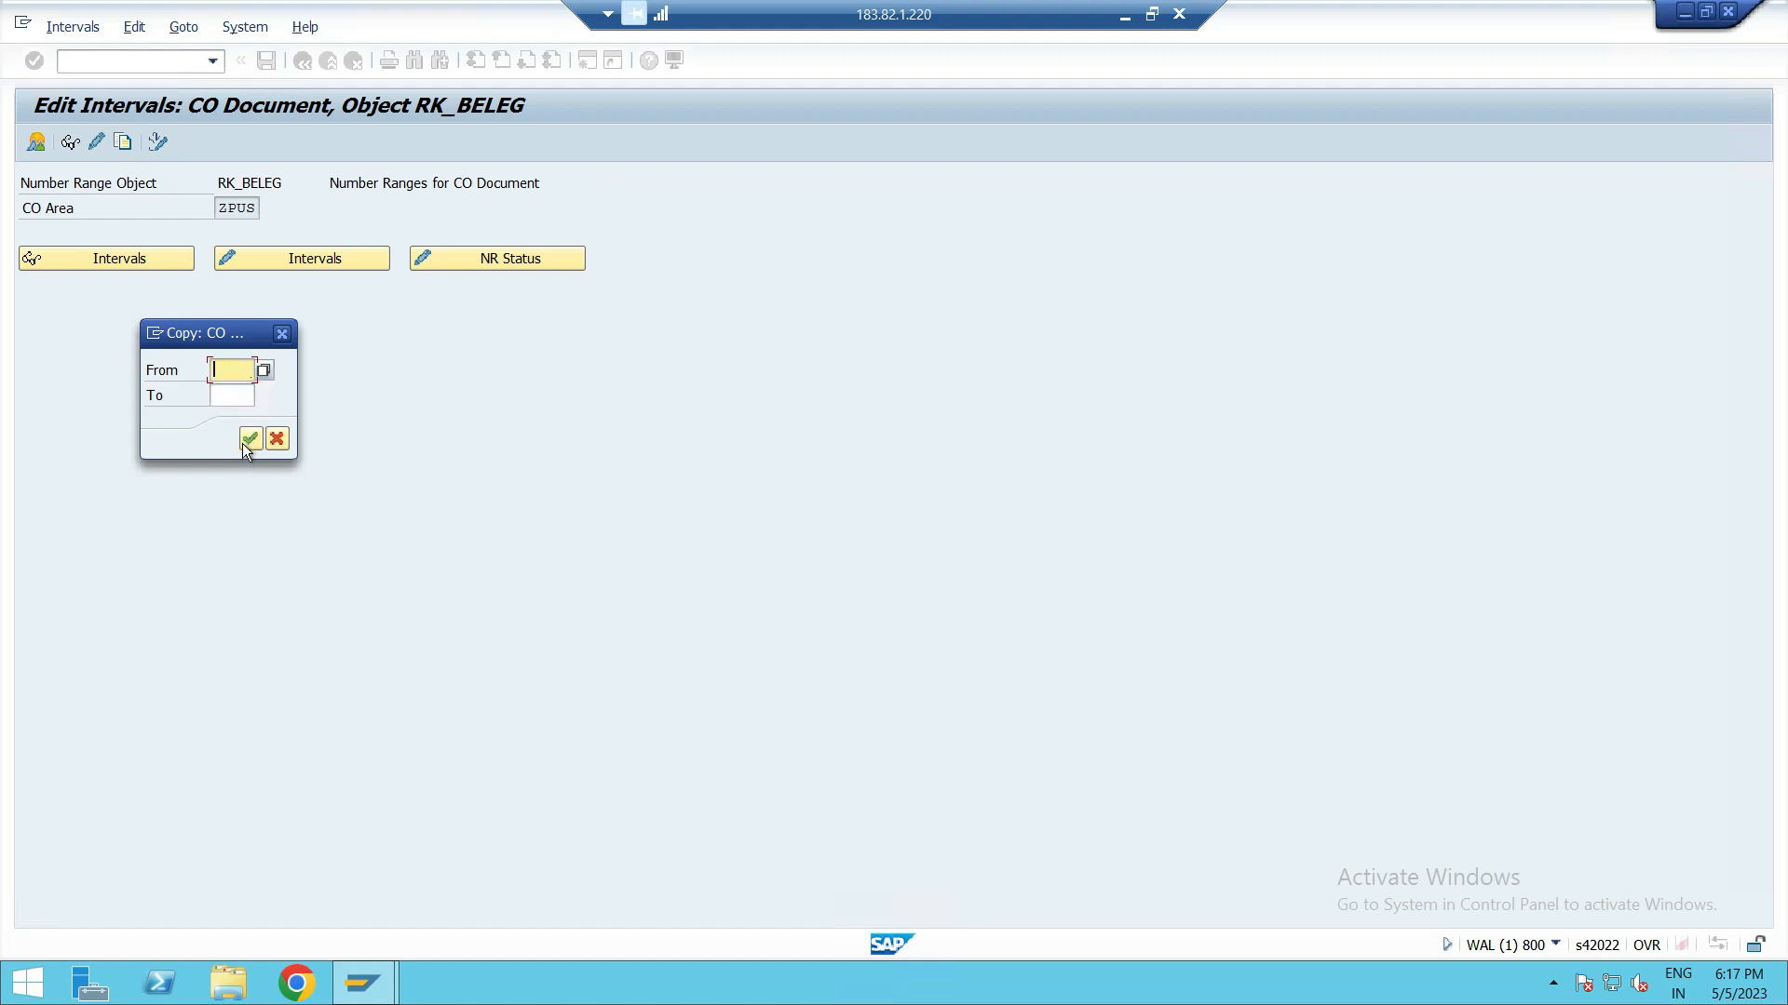
click(228, 399)
text(ZPUS)
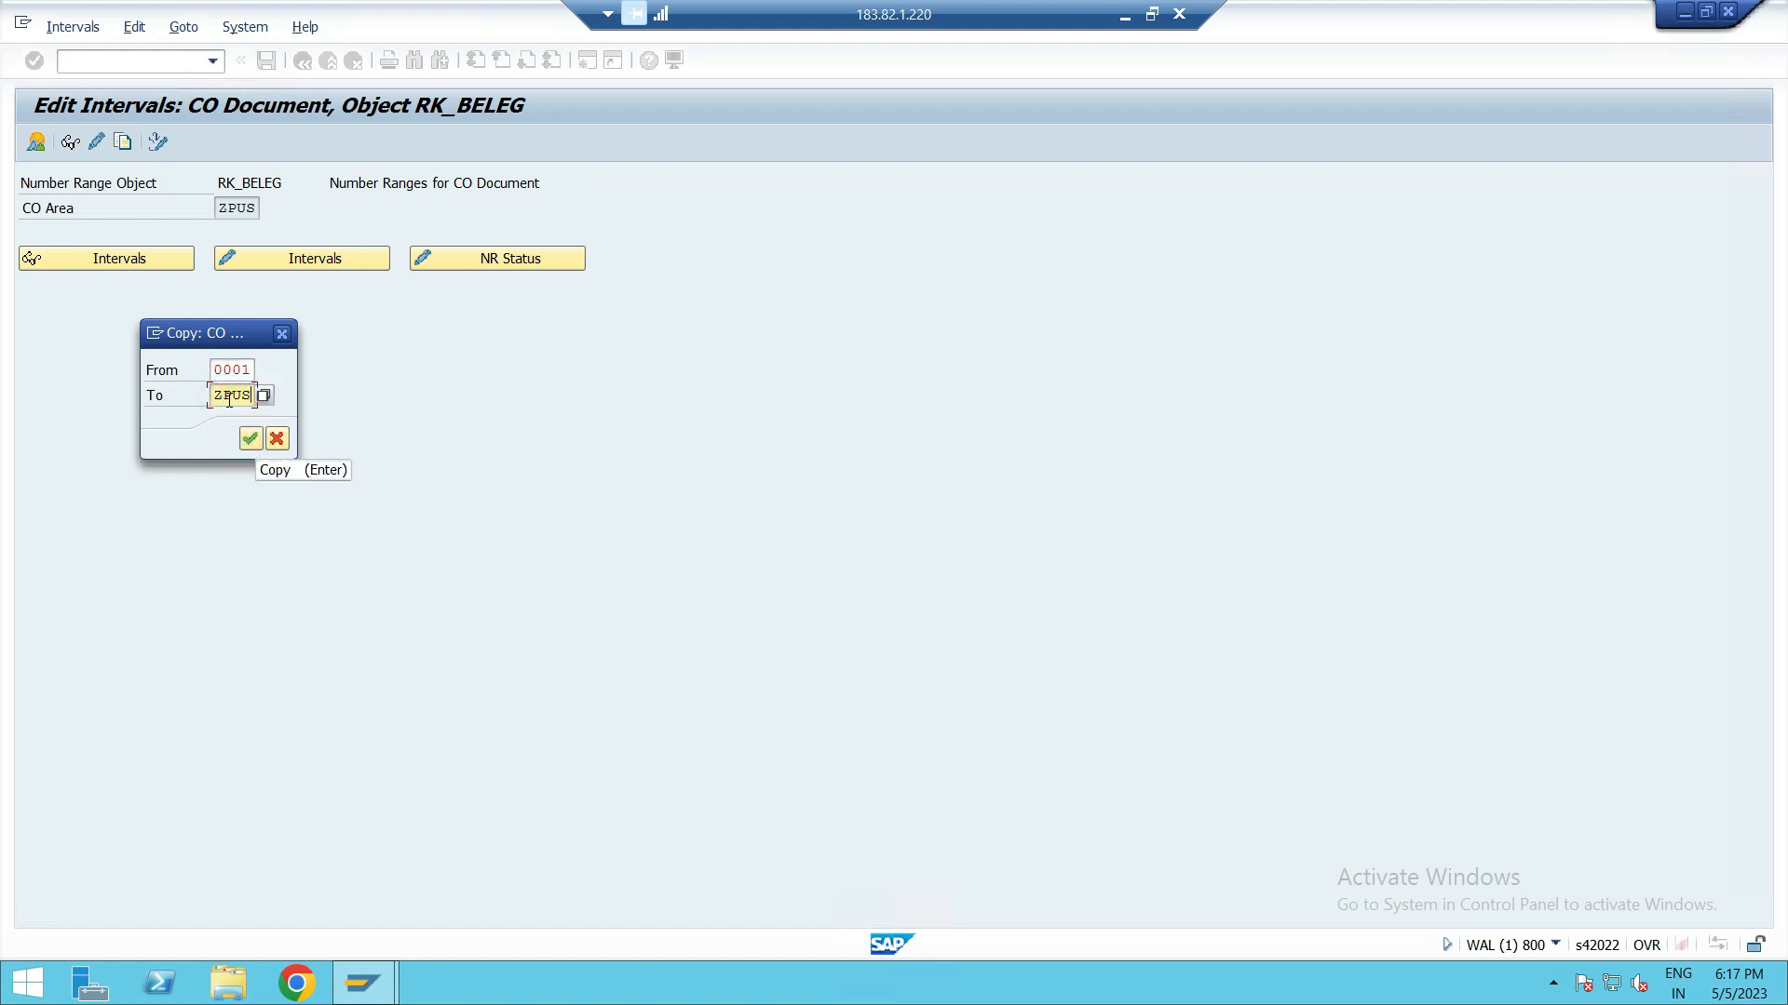
click(249, 438)
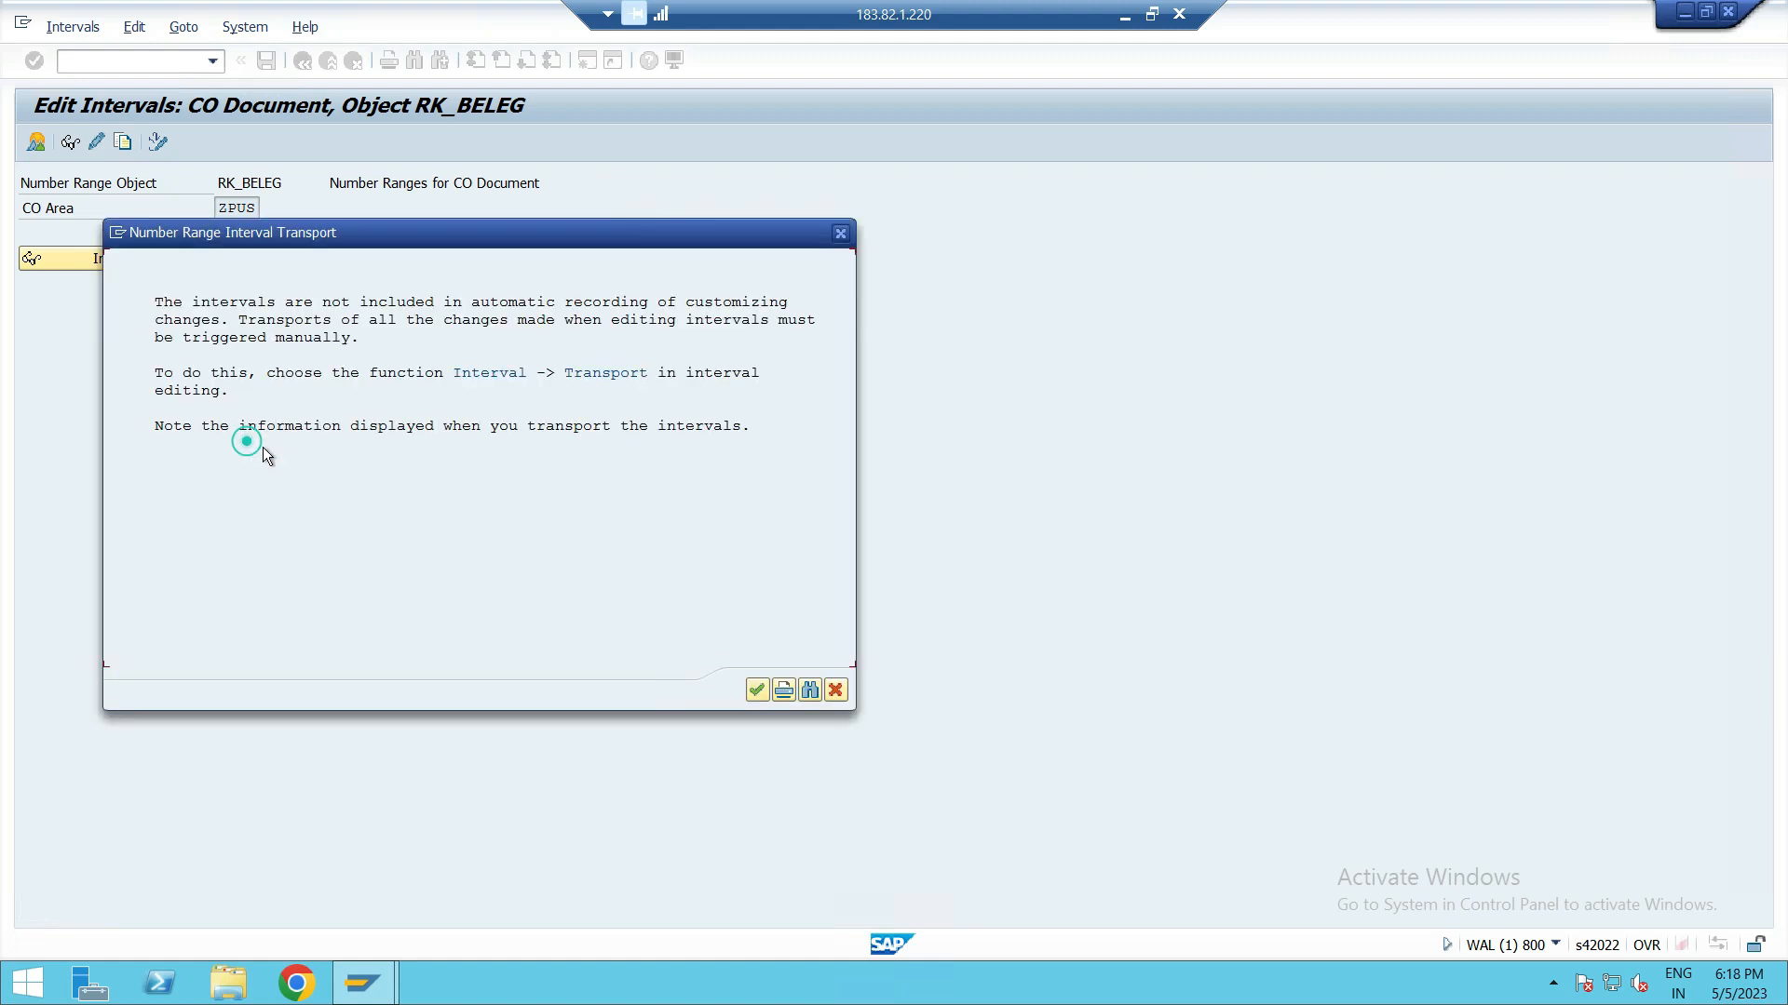
click(754, 694)
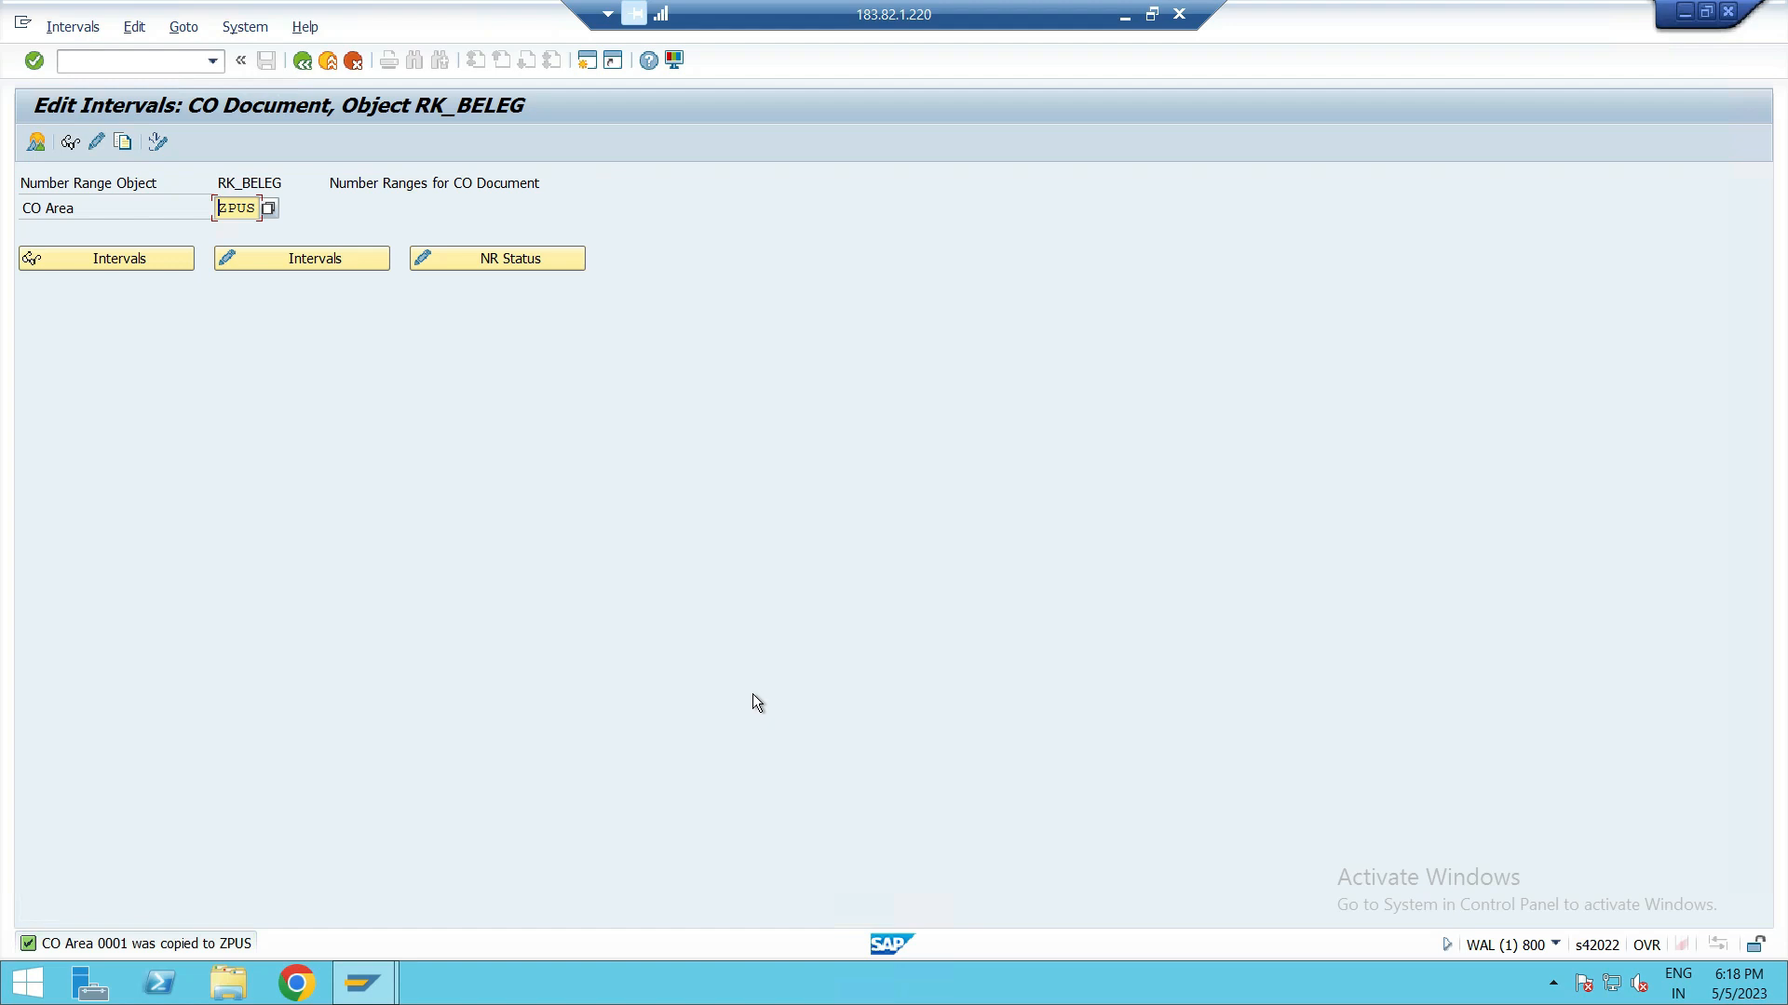
Step: Display ZPUS's copied number range intervals and return to the IMG structure
click(166, 257)
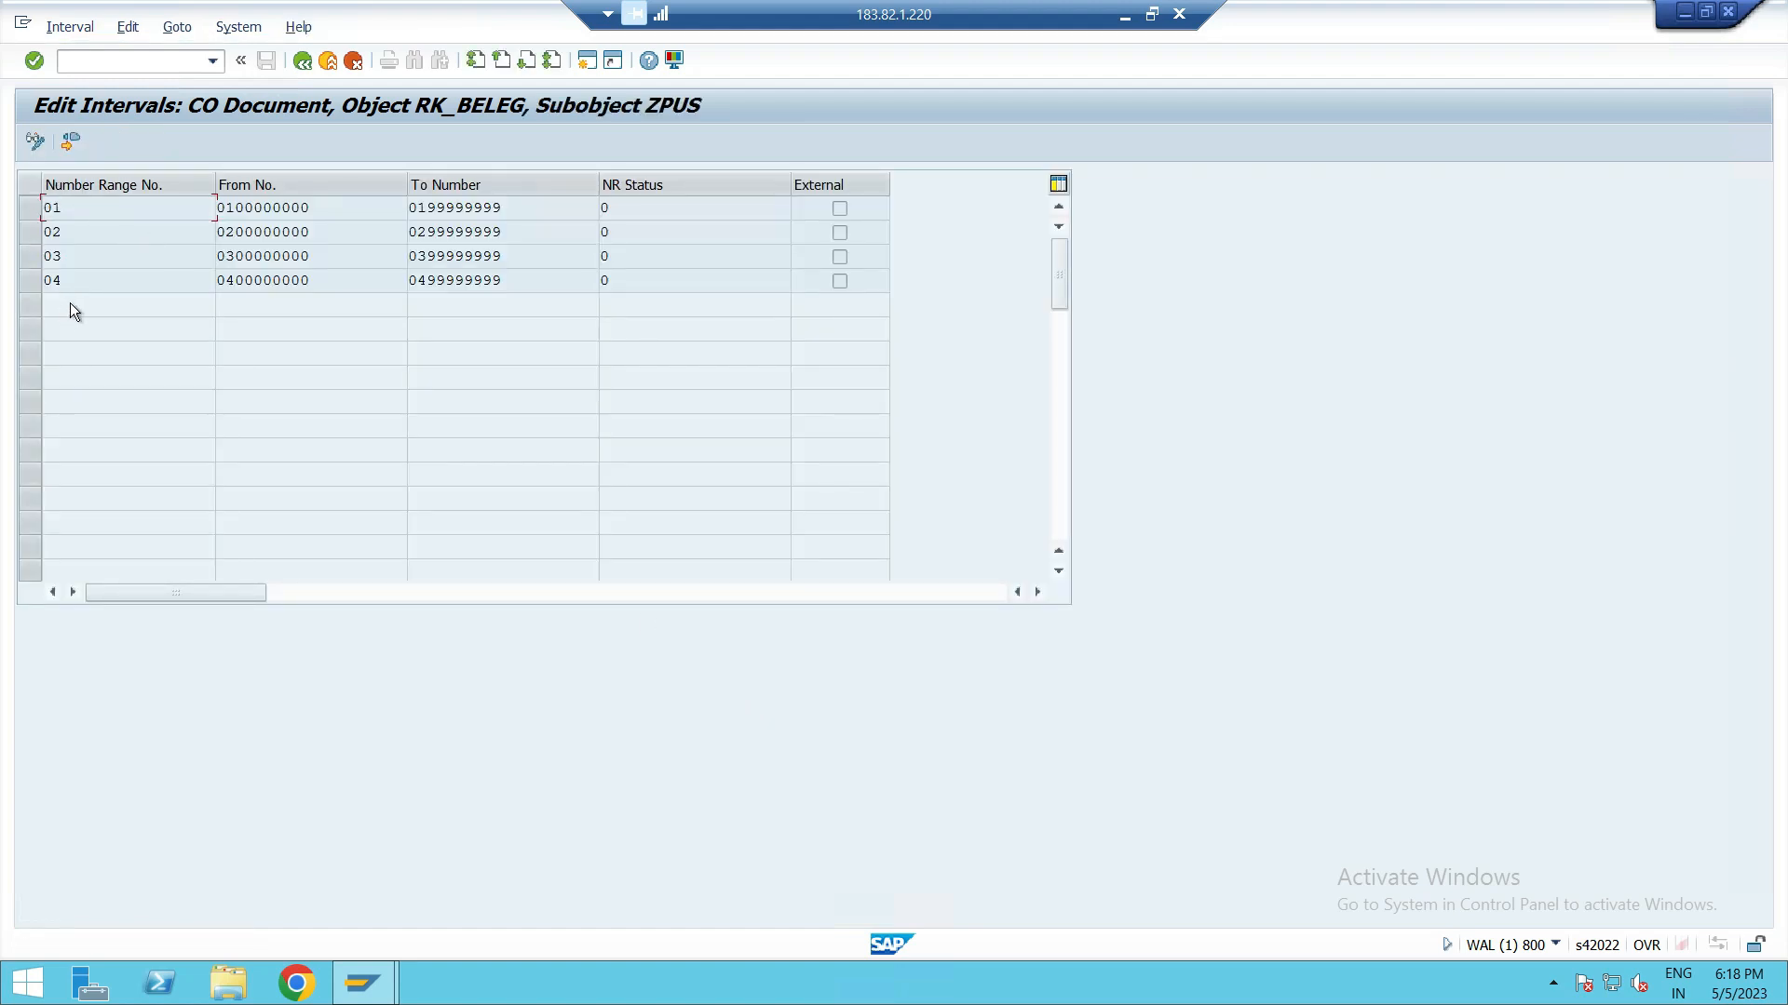
click(304, 62)
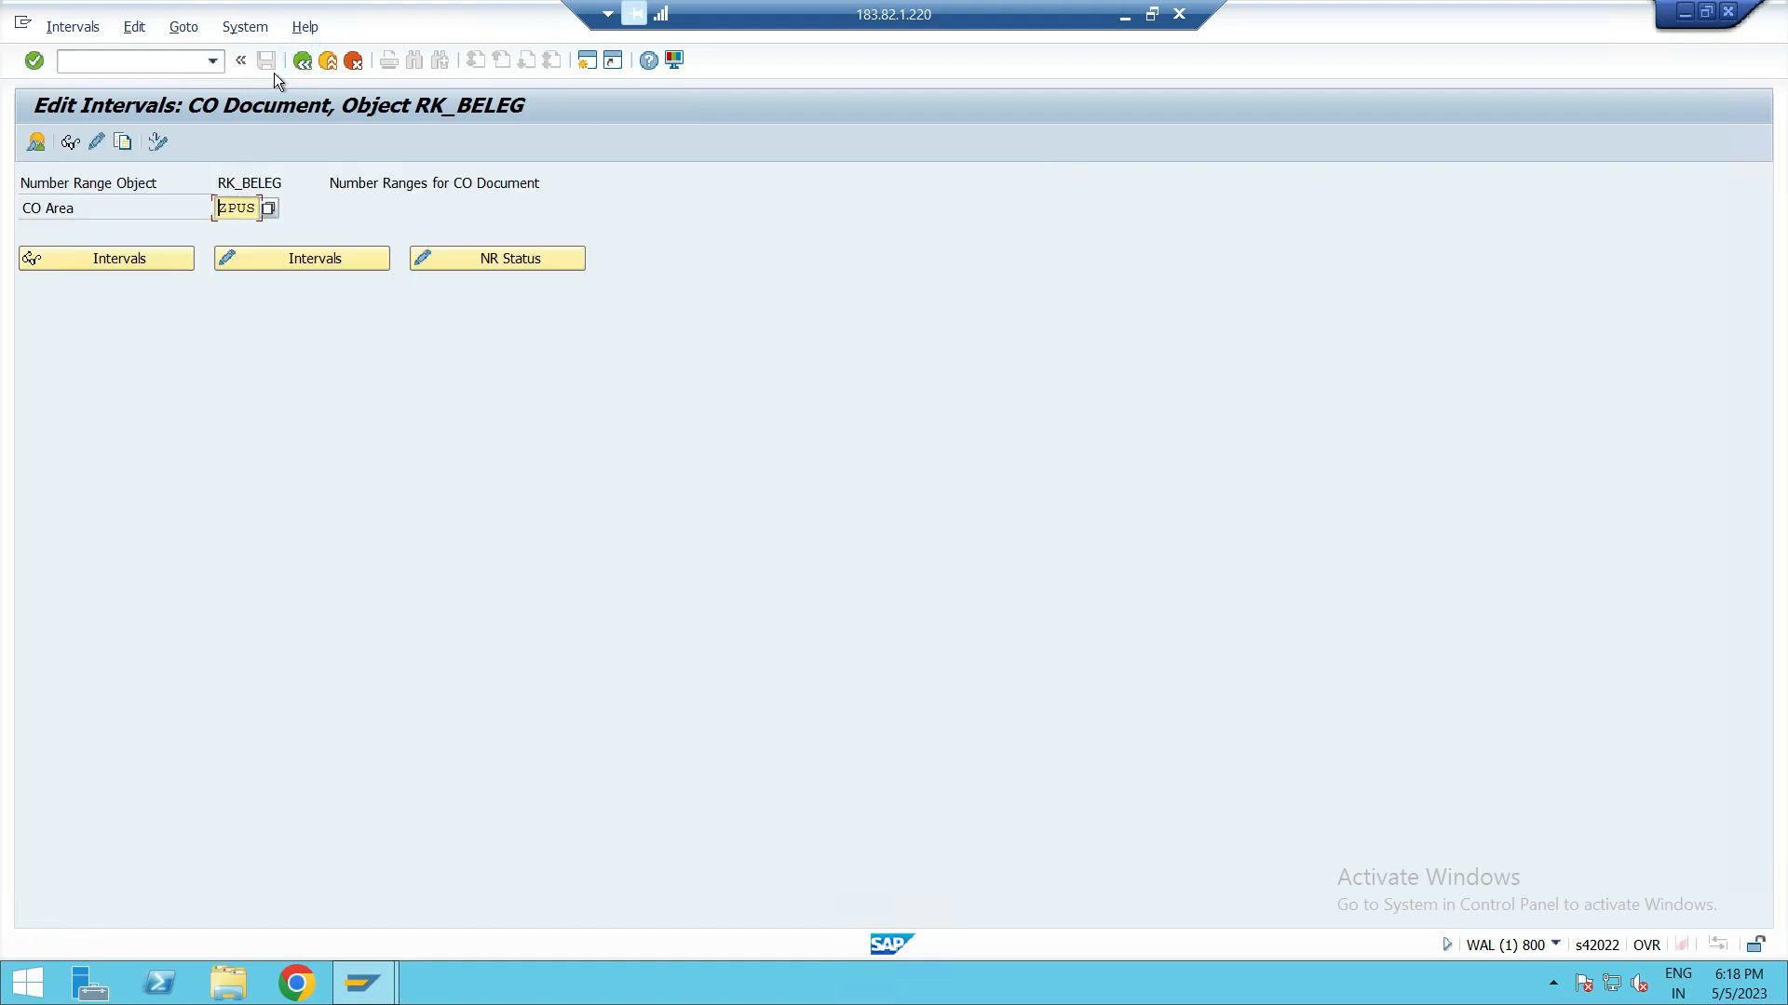
click(302, 62)
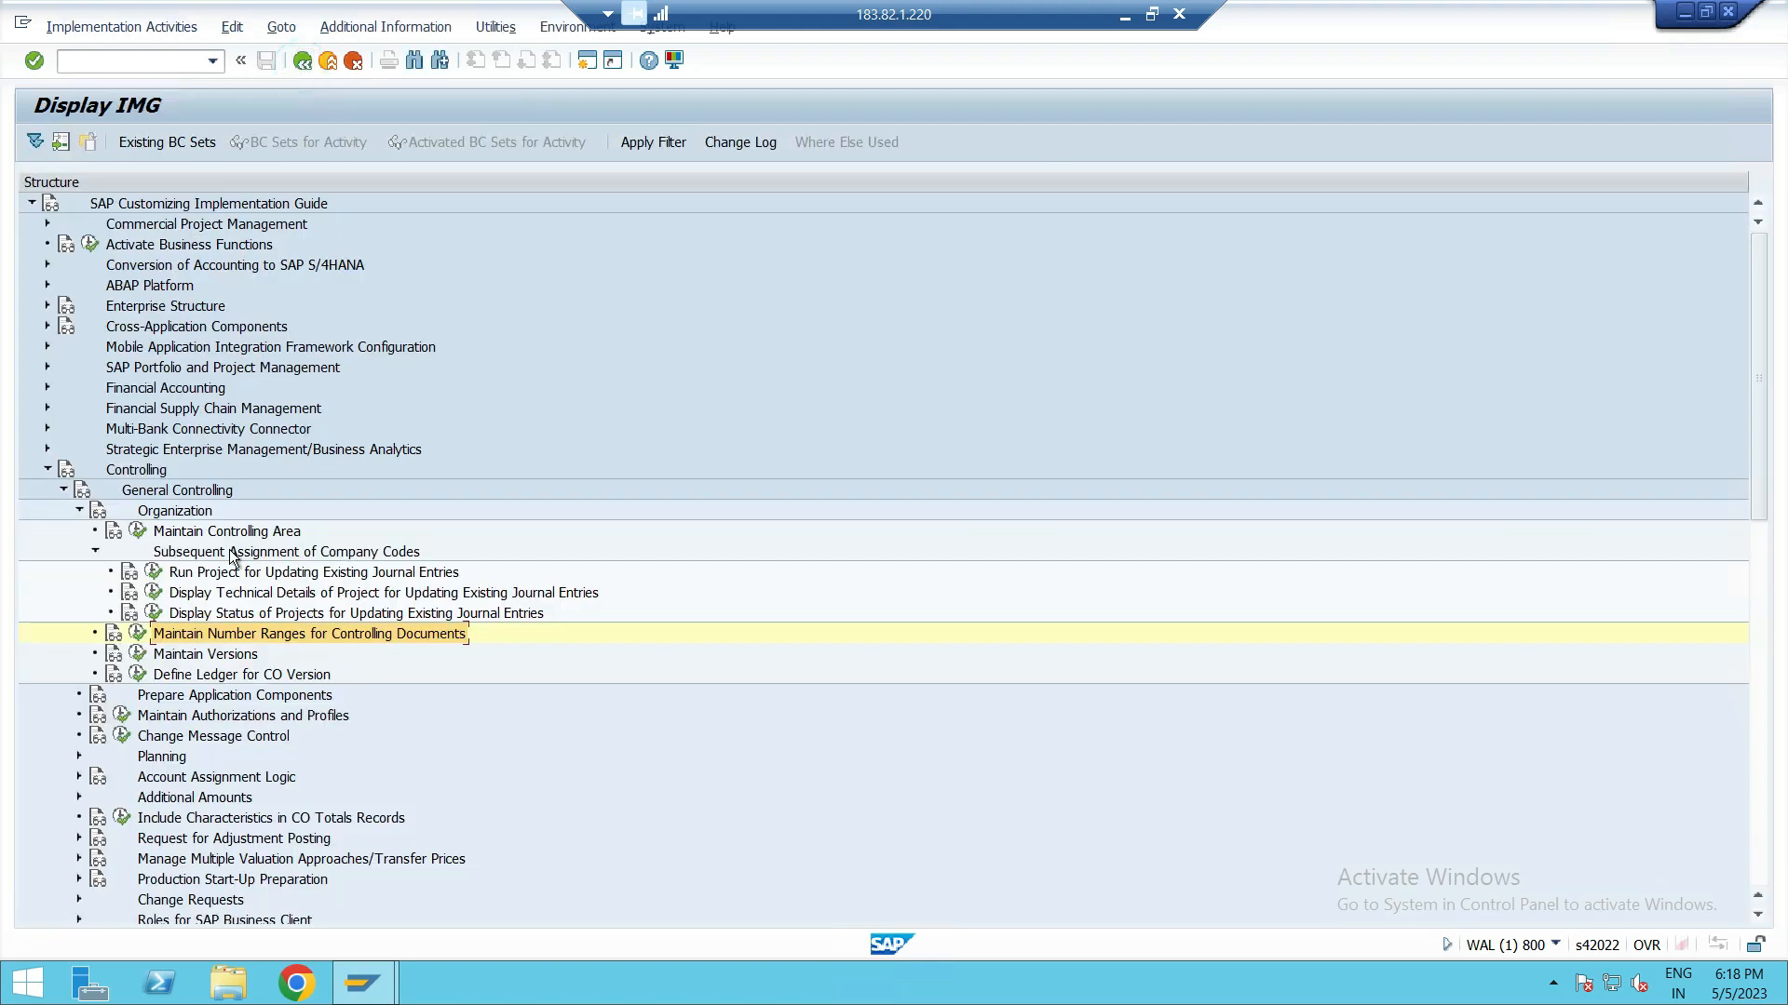
Step: Open the Maintain Versions activity under General Controlling organization
click(213, 655)
click(79, 510)
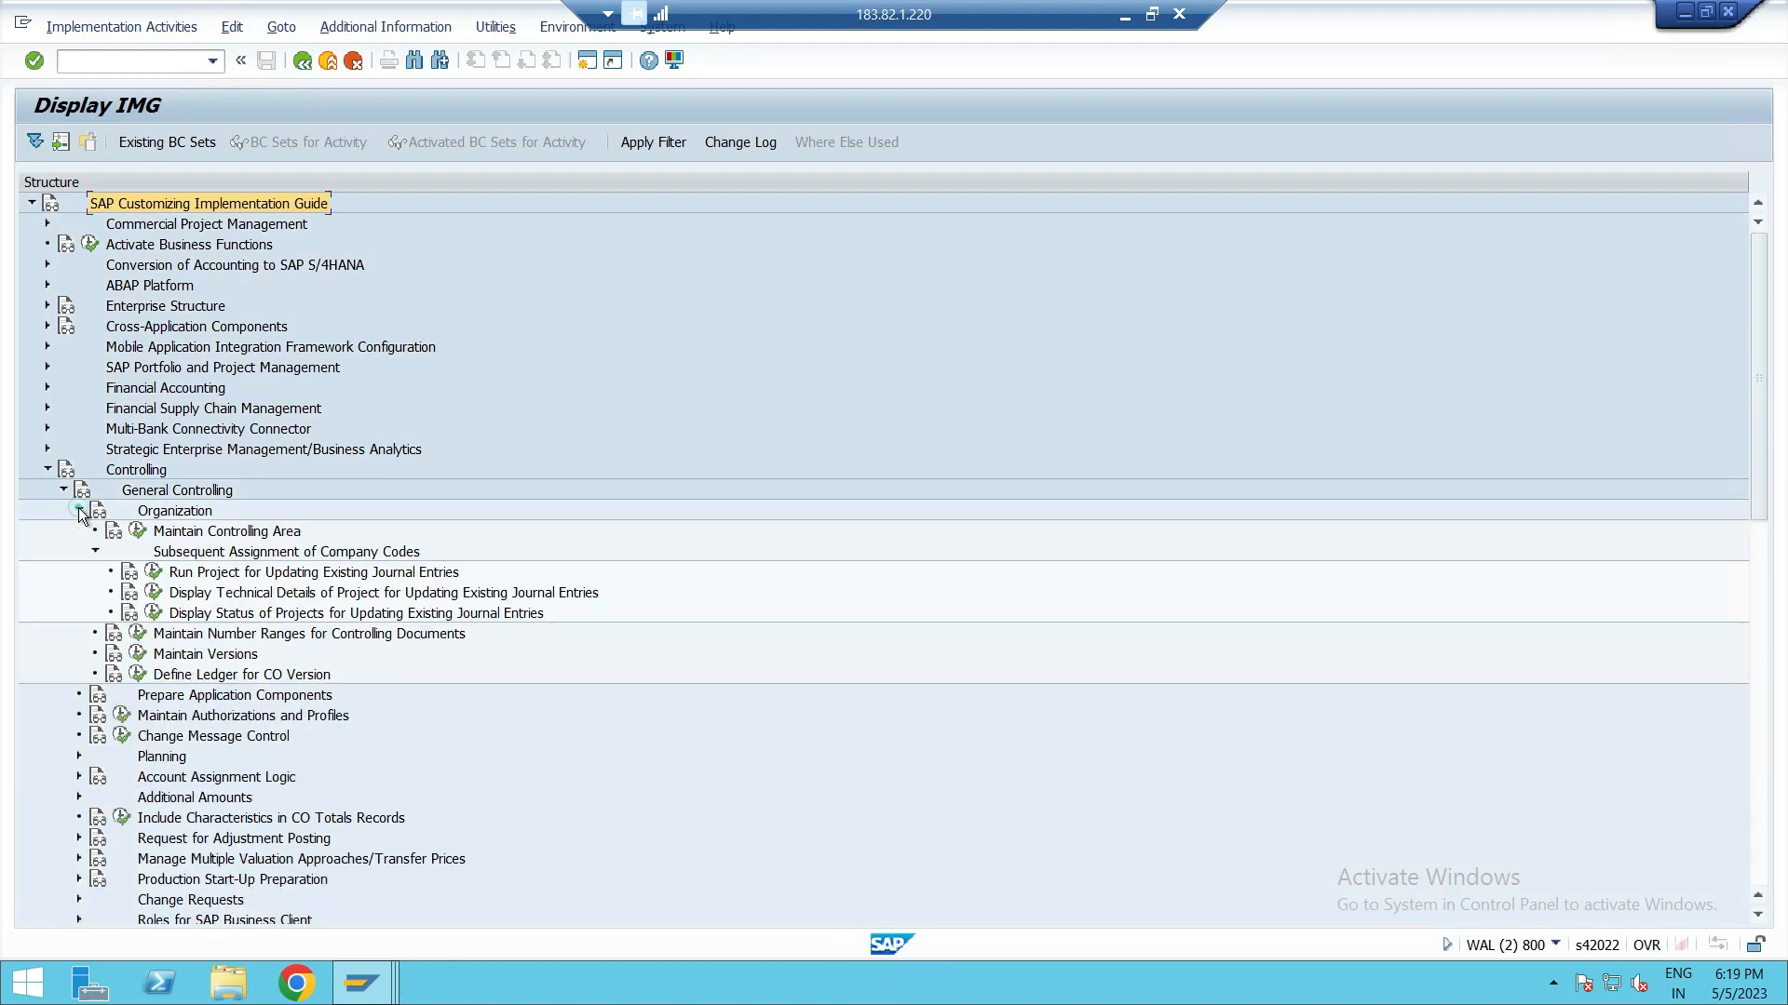
click(165, 641)
click(172, 658)
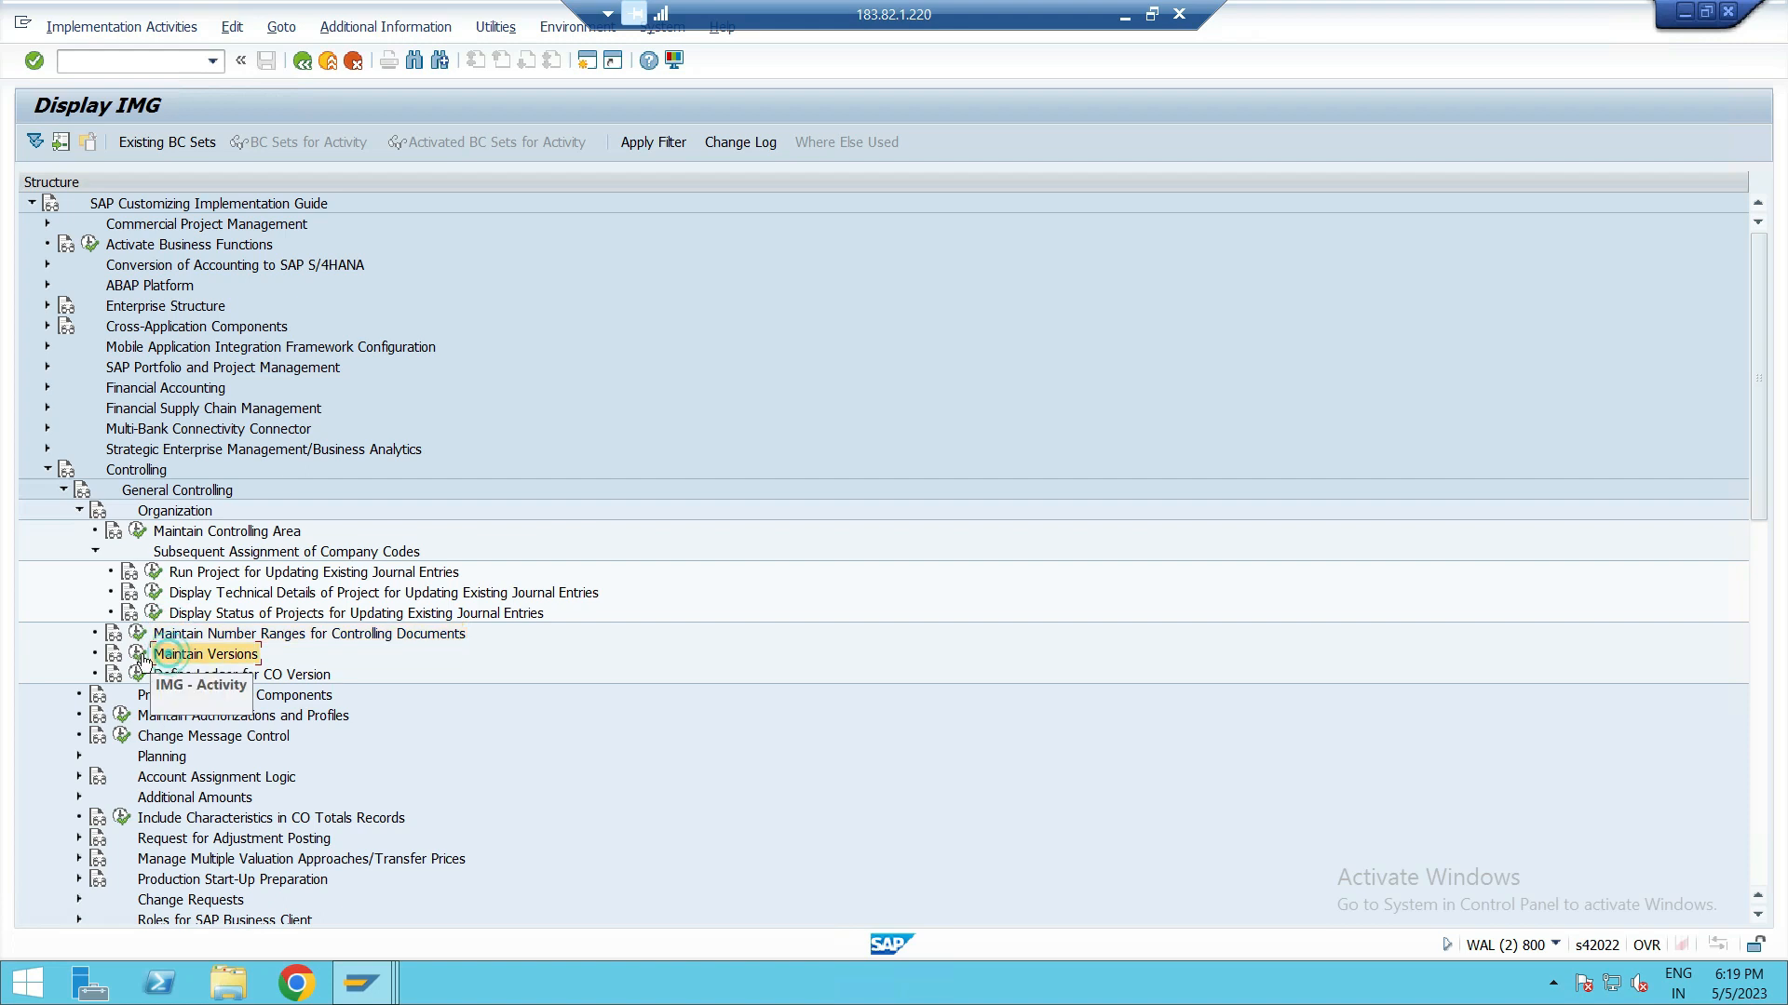
click(137, 653)
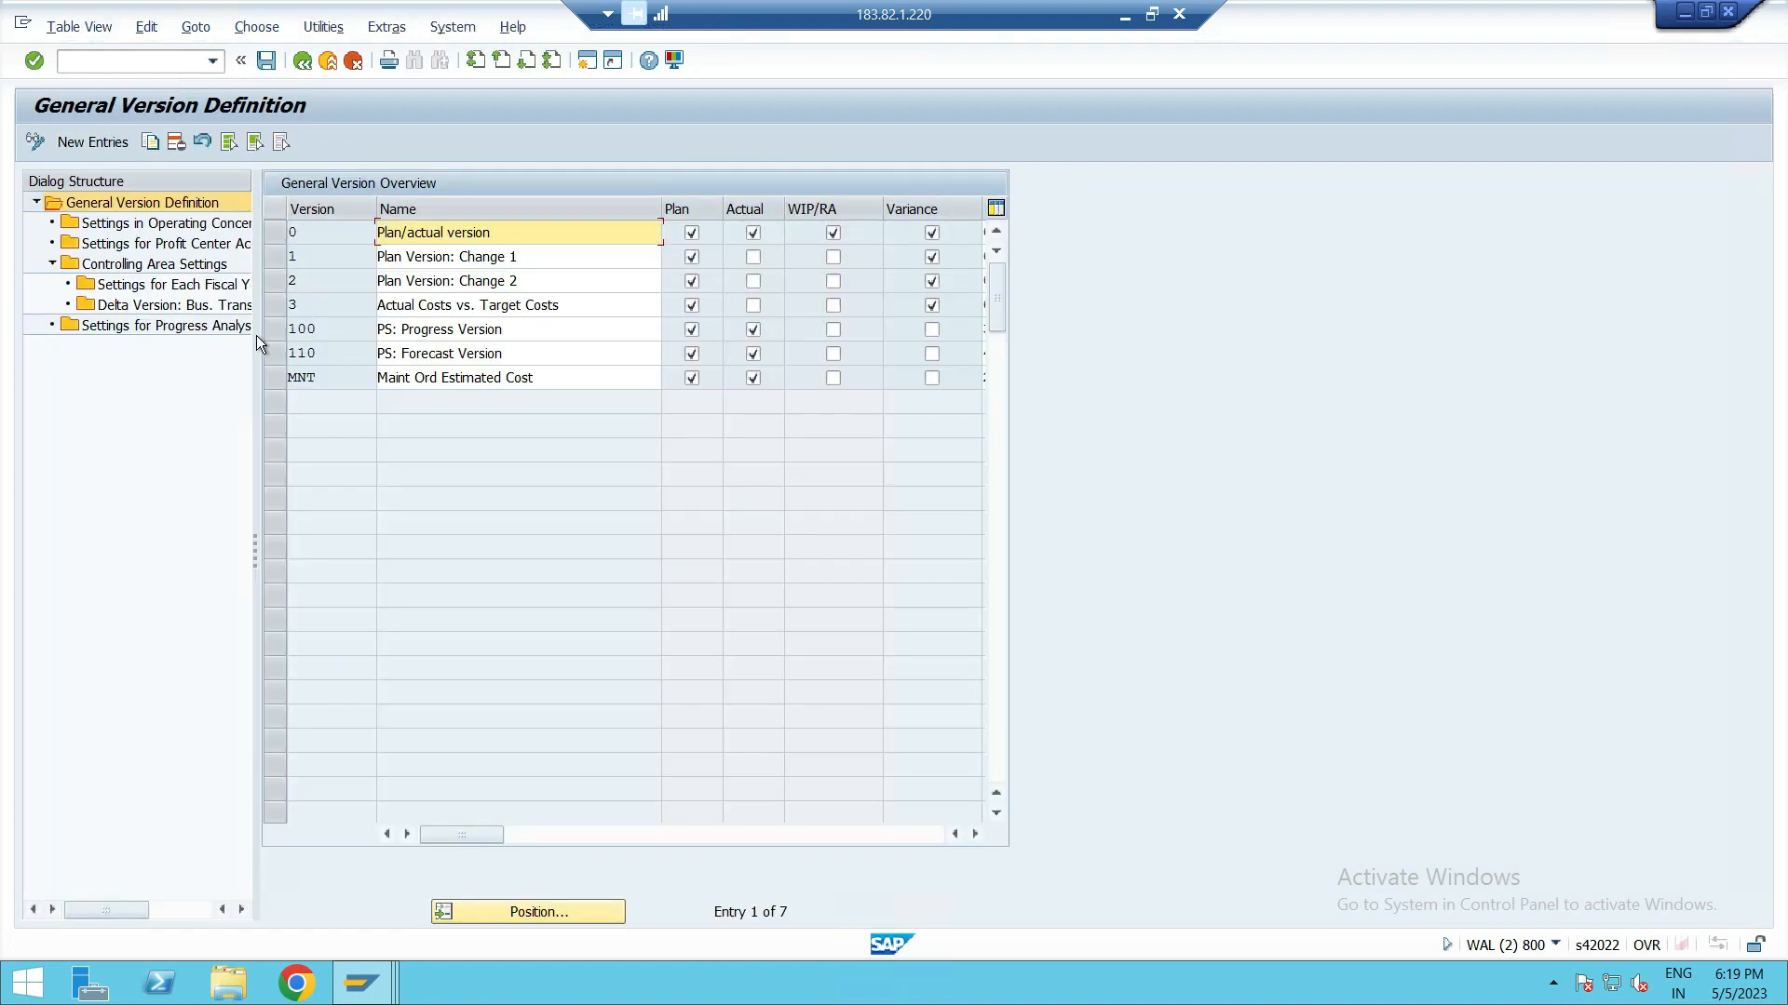
click(274, 232)
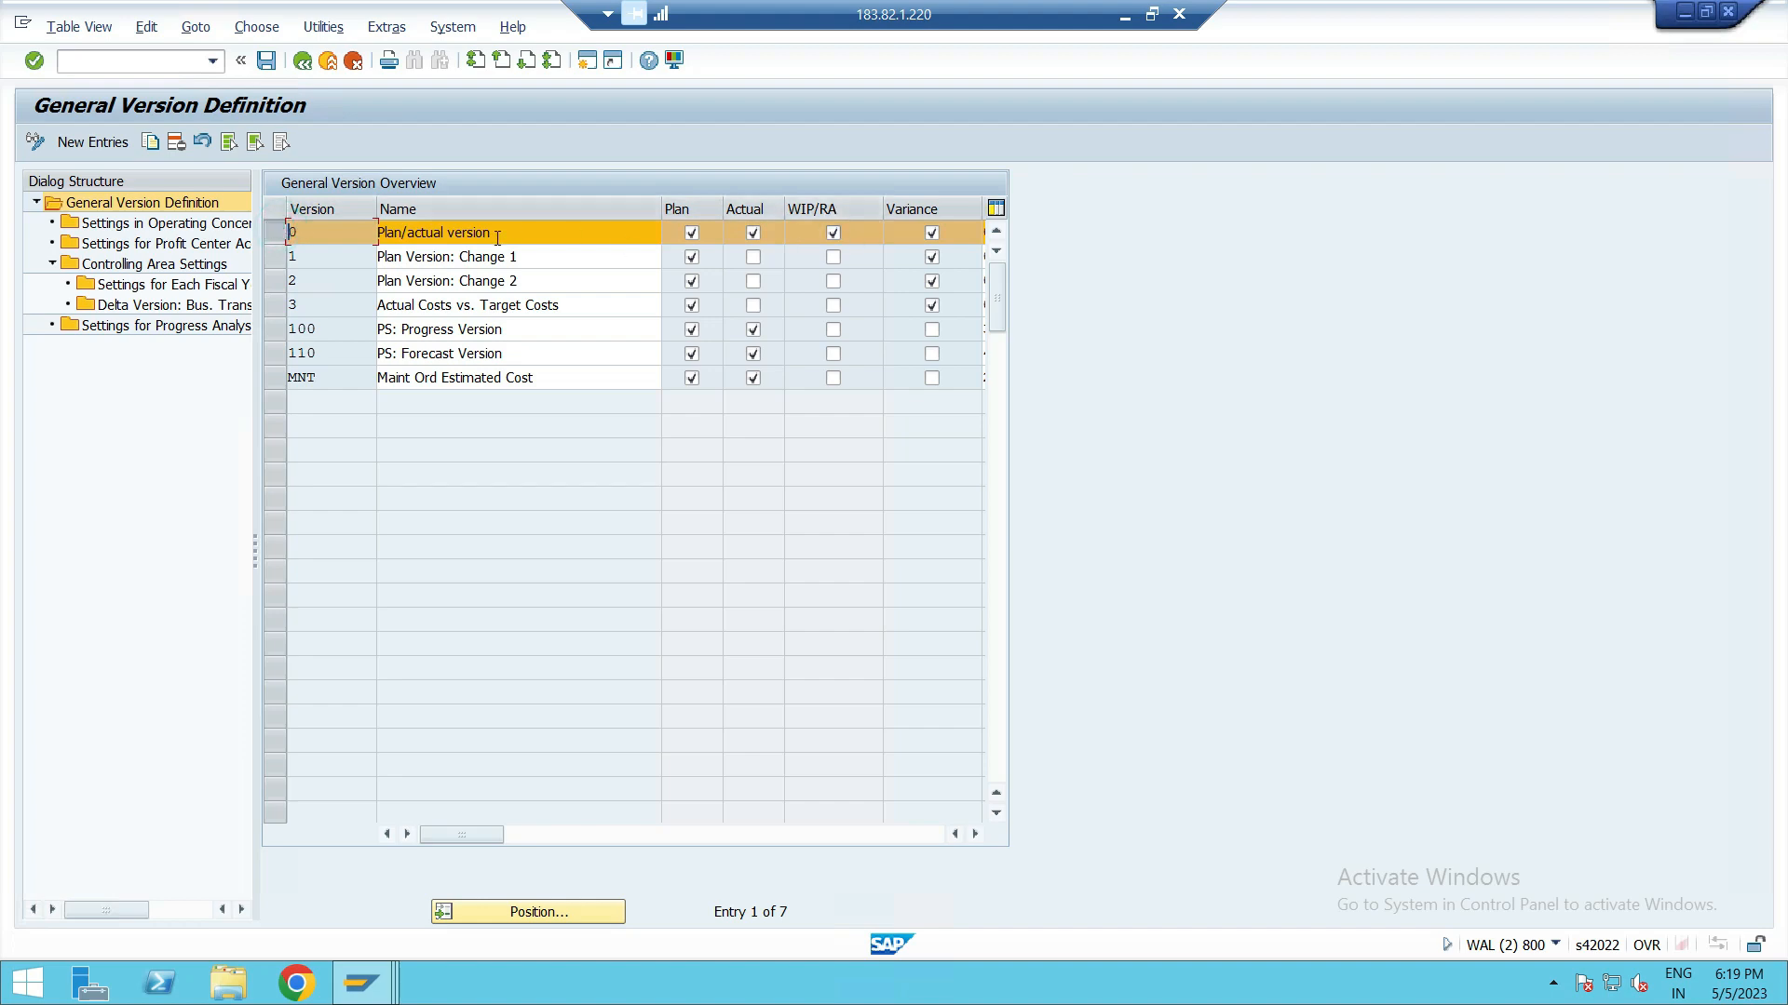
Step: Open the fiscal-year version settings with controlling area ZPUS as the work area
double_click(154, 296)
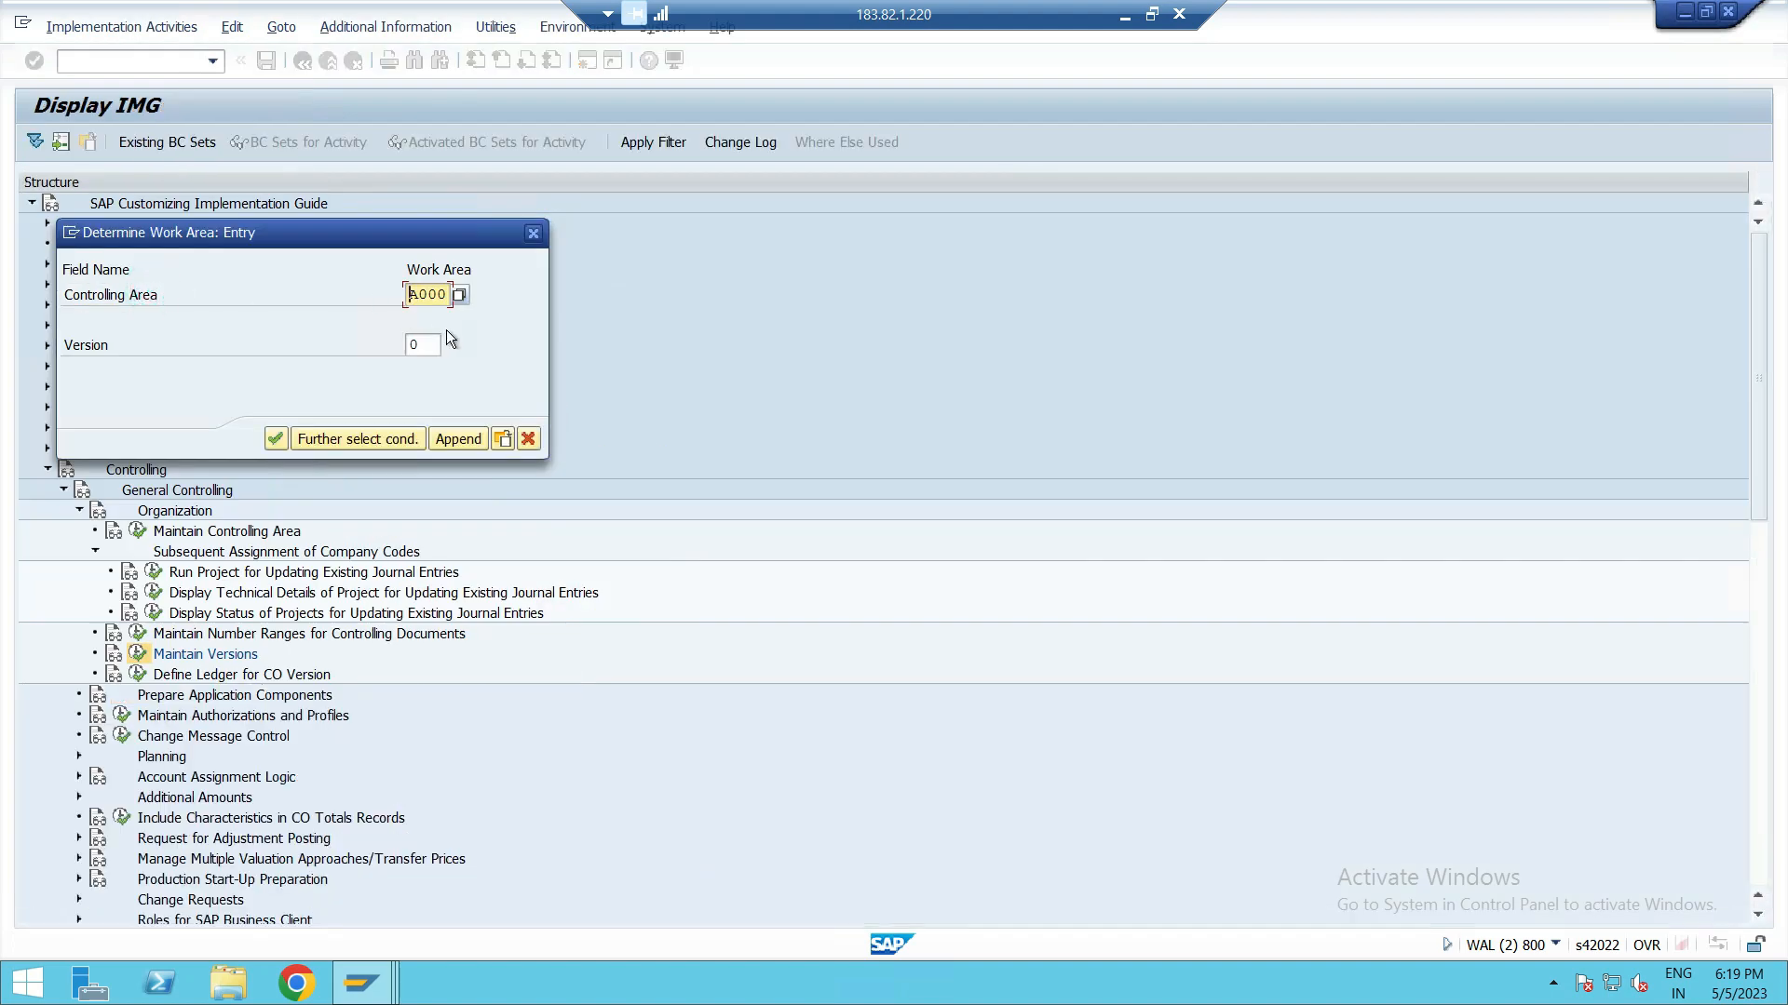
click(438, 294)
key(BackSpace)
key(BackSpace)
key(BackSpace)
text(ZPUS)
click(276, 437)
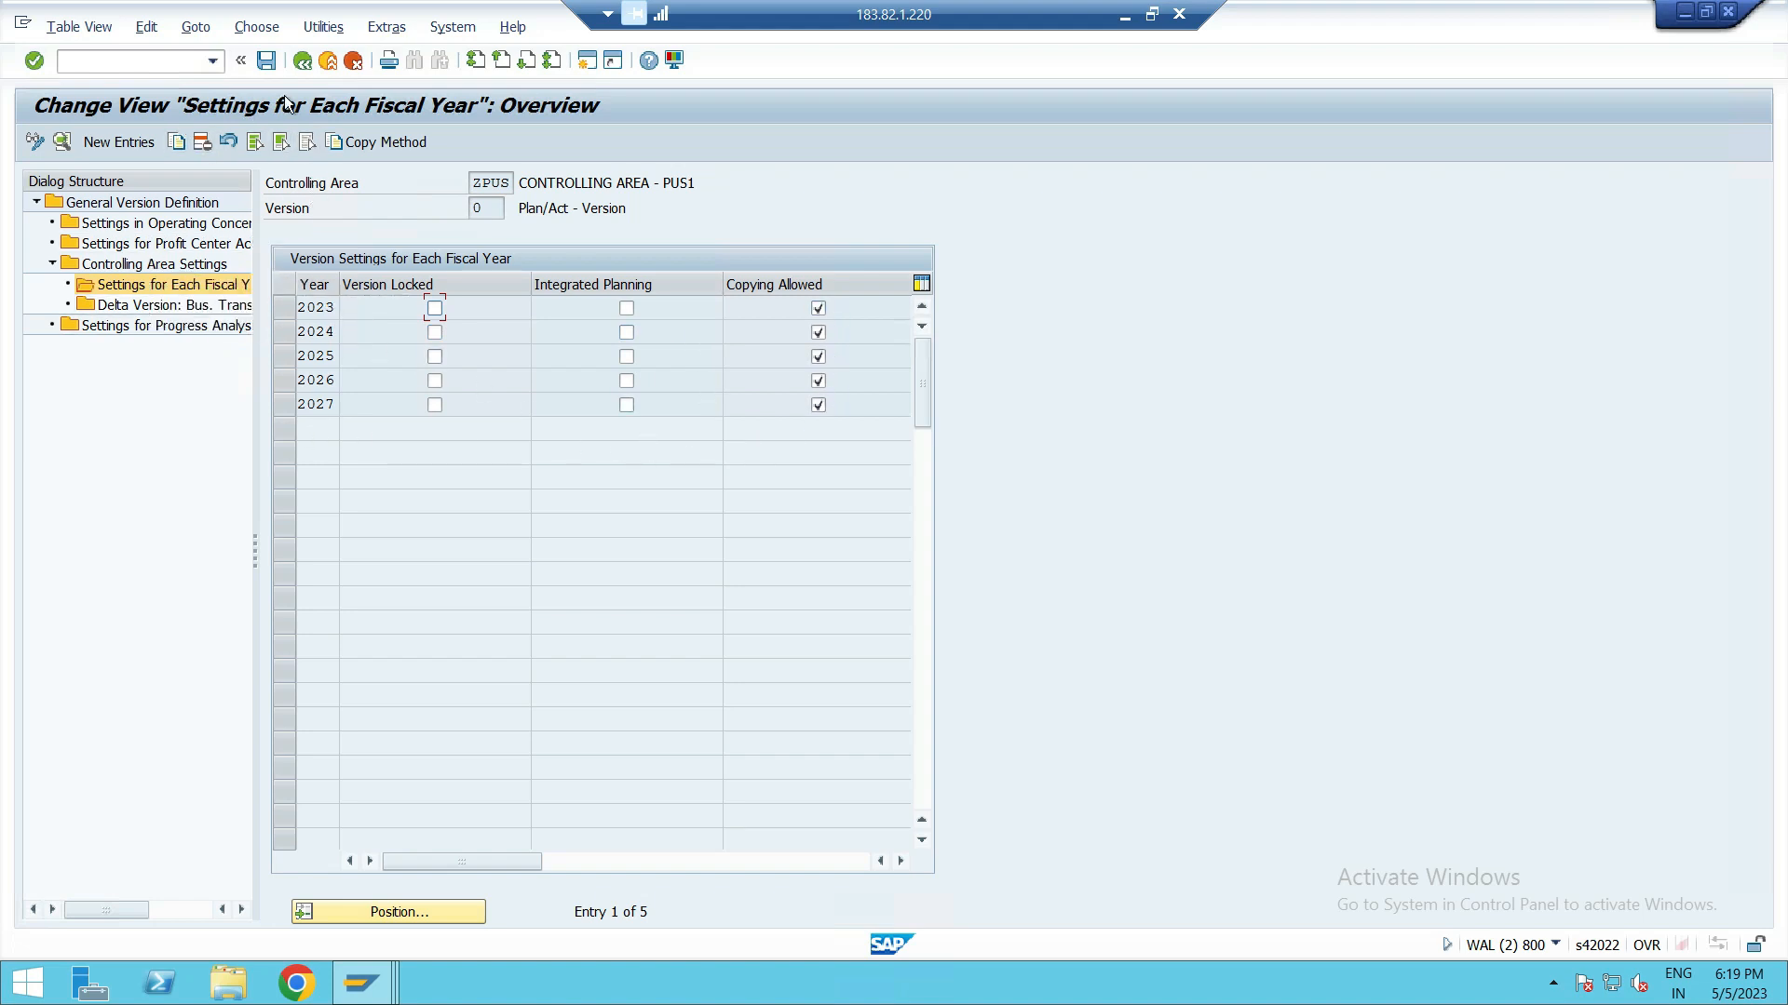
Step: Go back, select version 0 and start new profit center accounting entries for it
click(302, 61)
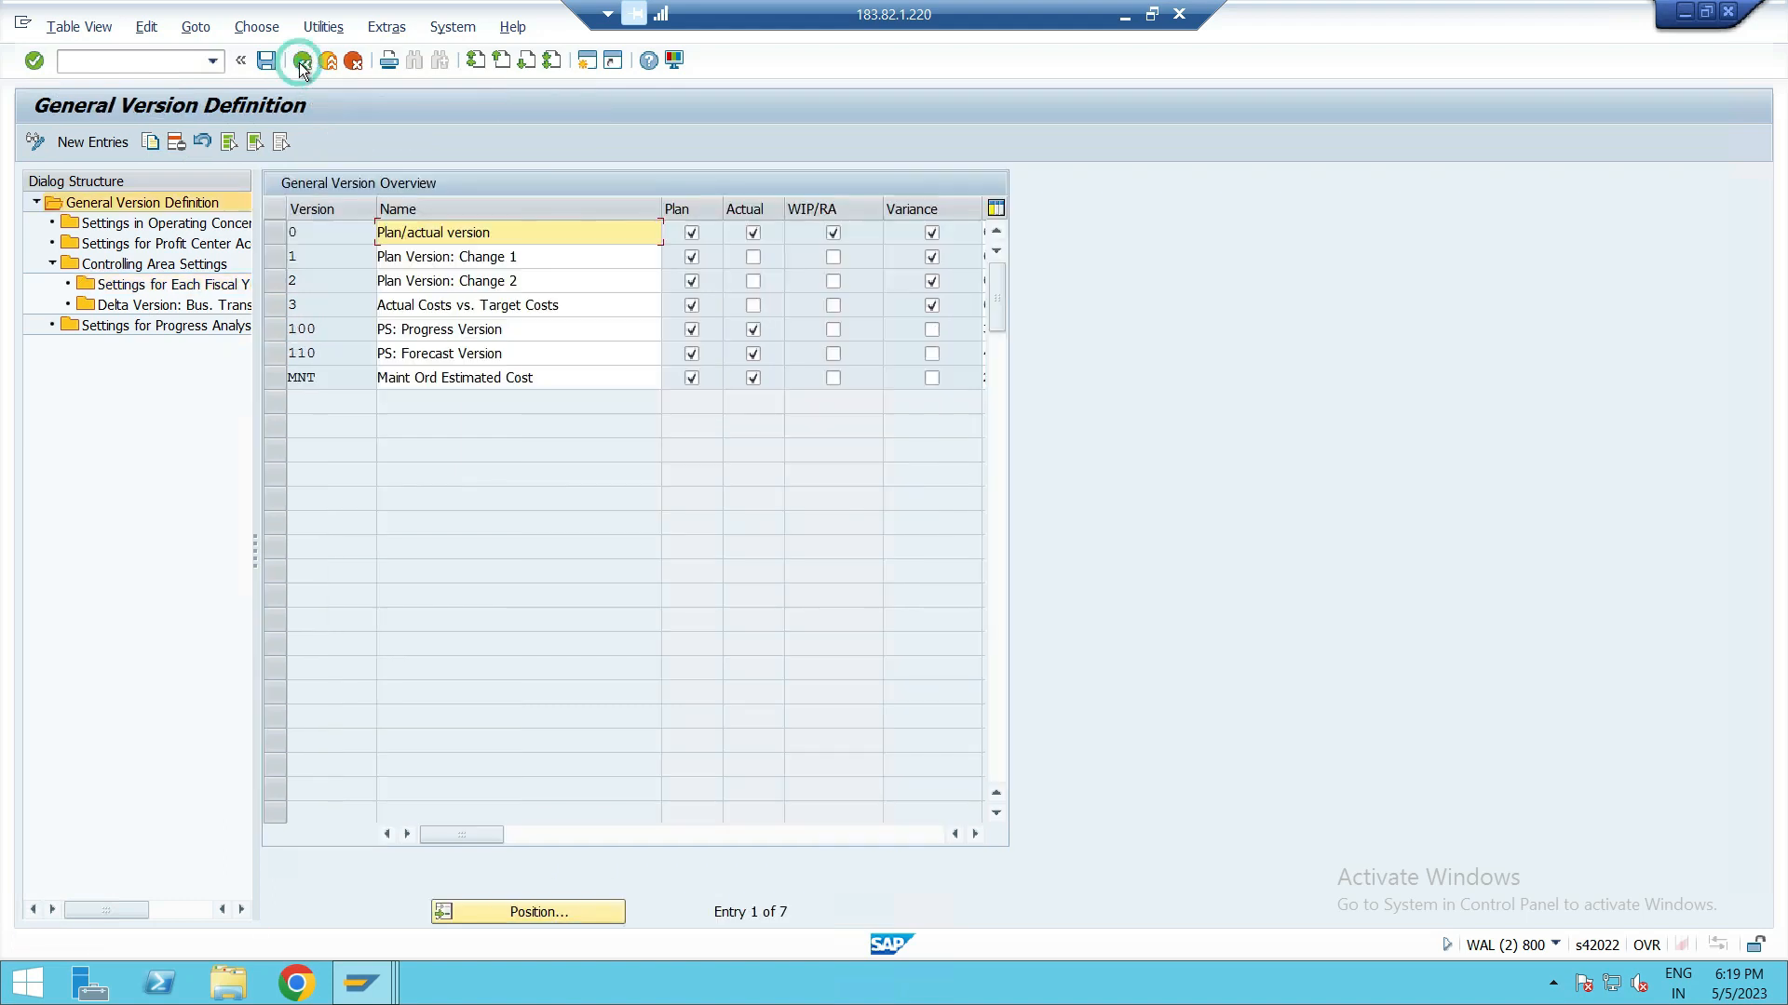
click(270, 235)
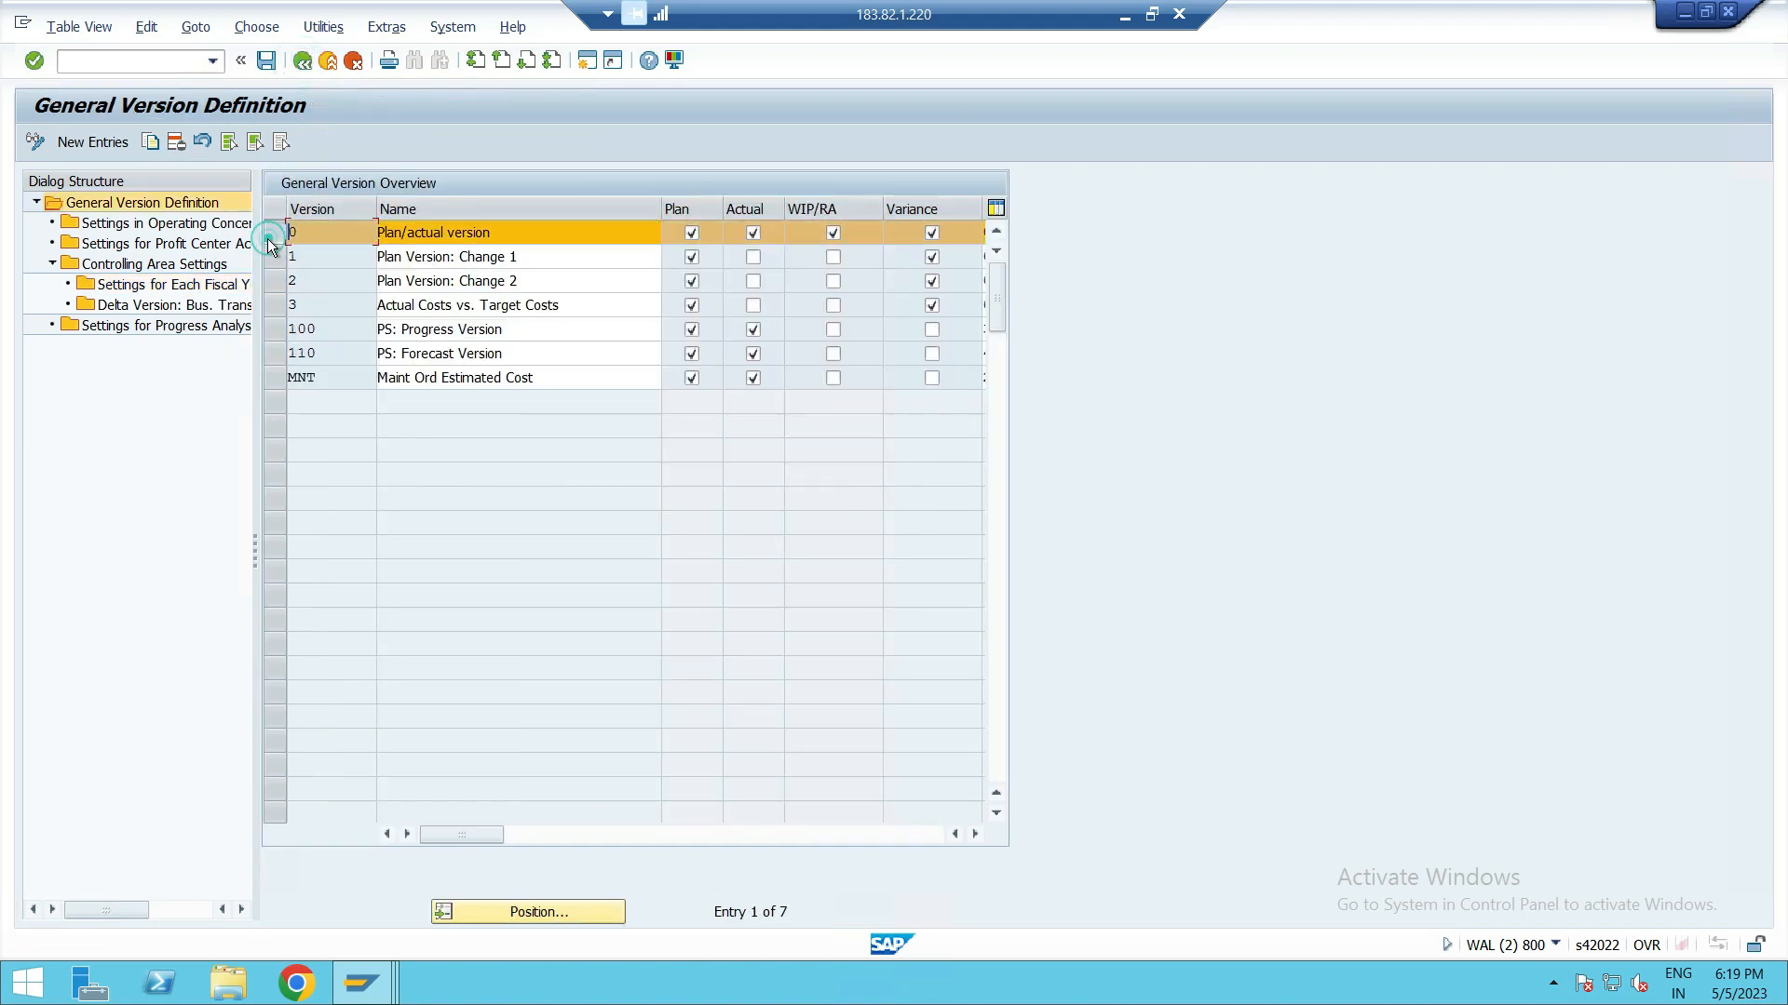
double_click(111, 247)
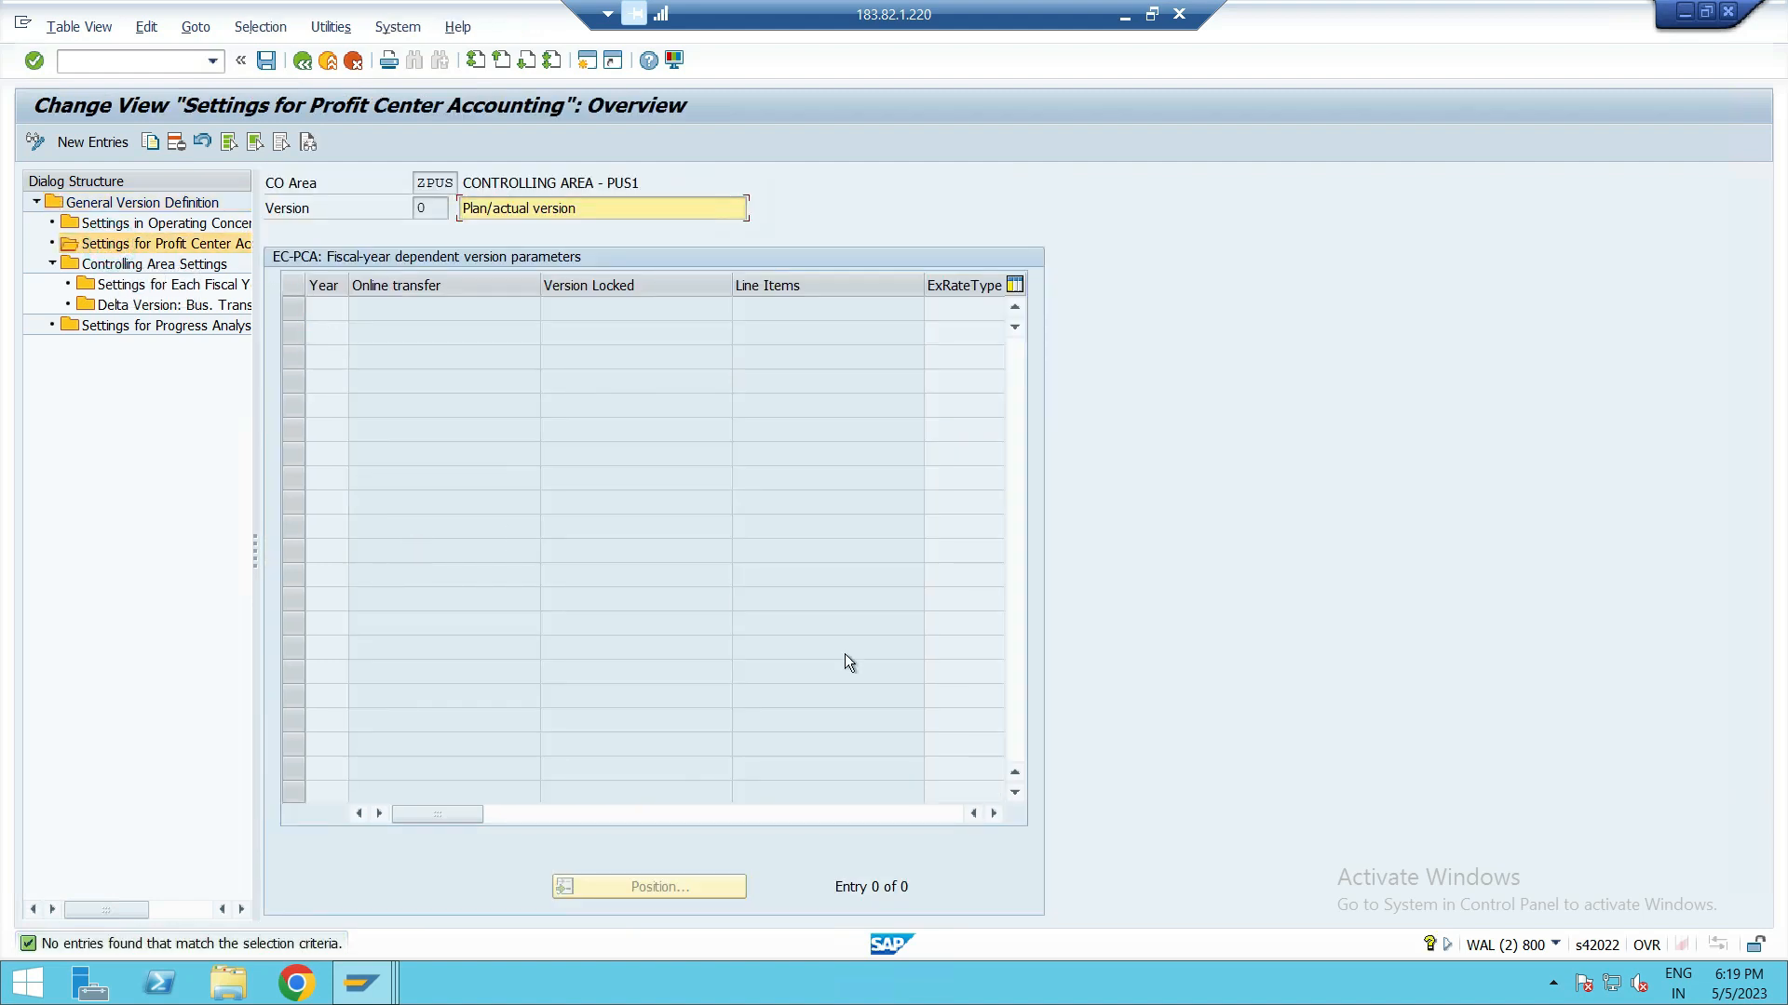
click(111, 142)
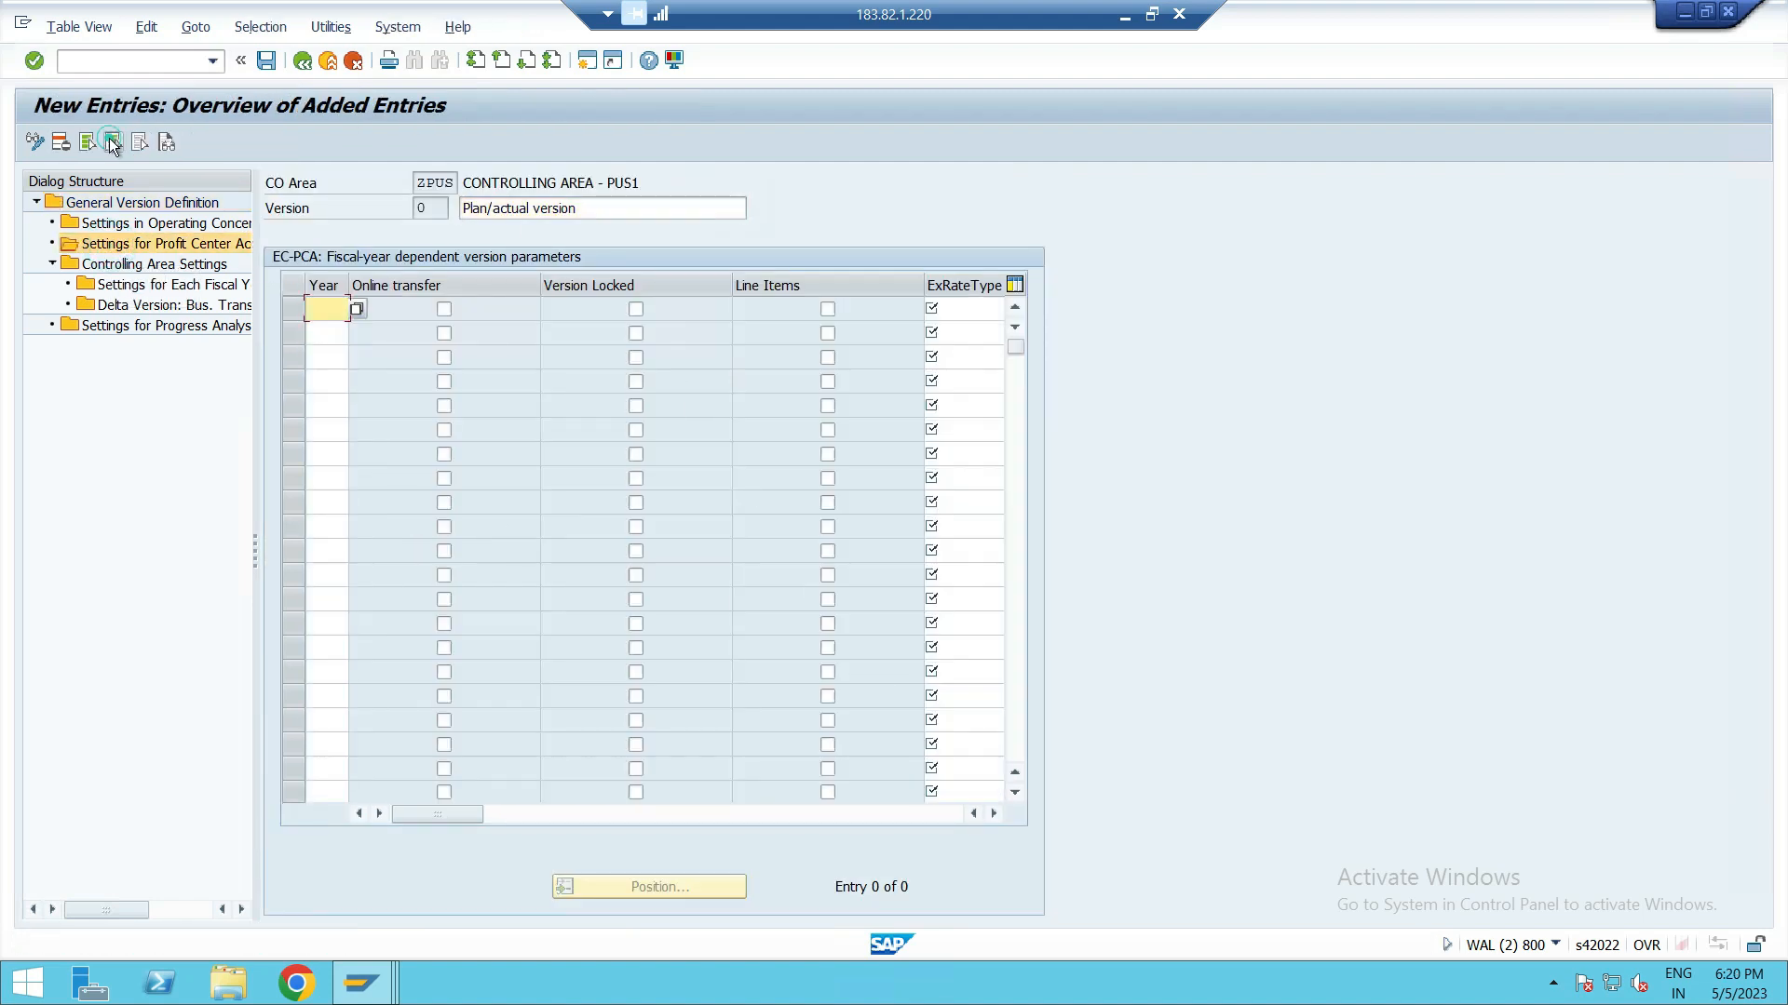
Step: Enter fiscal years 2023, 2024, 2025, 2026 and 2027 as new profit center accounting version entries
text(2023)
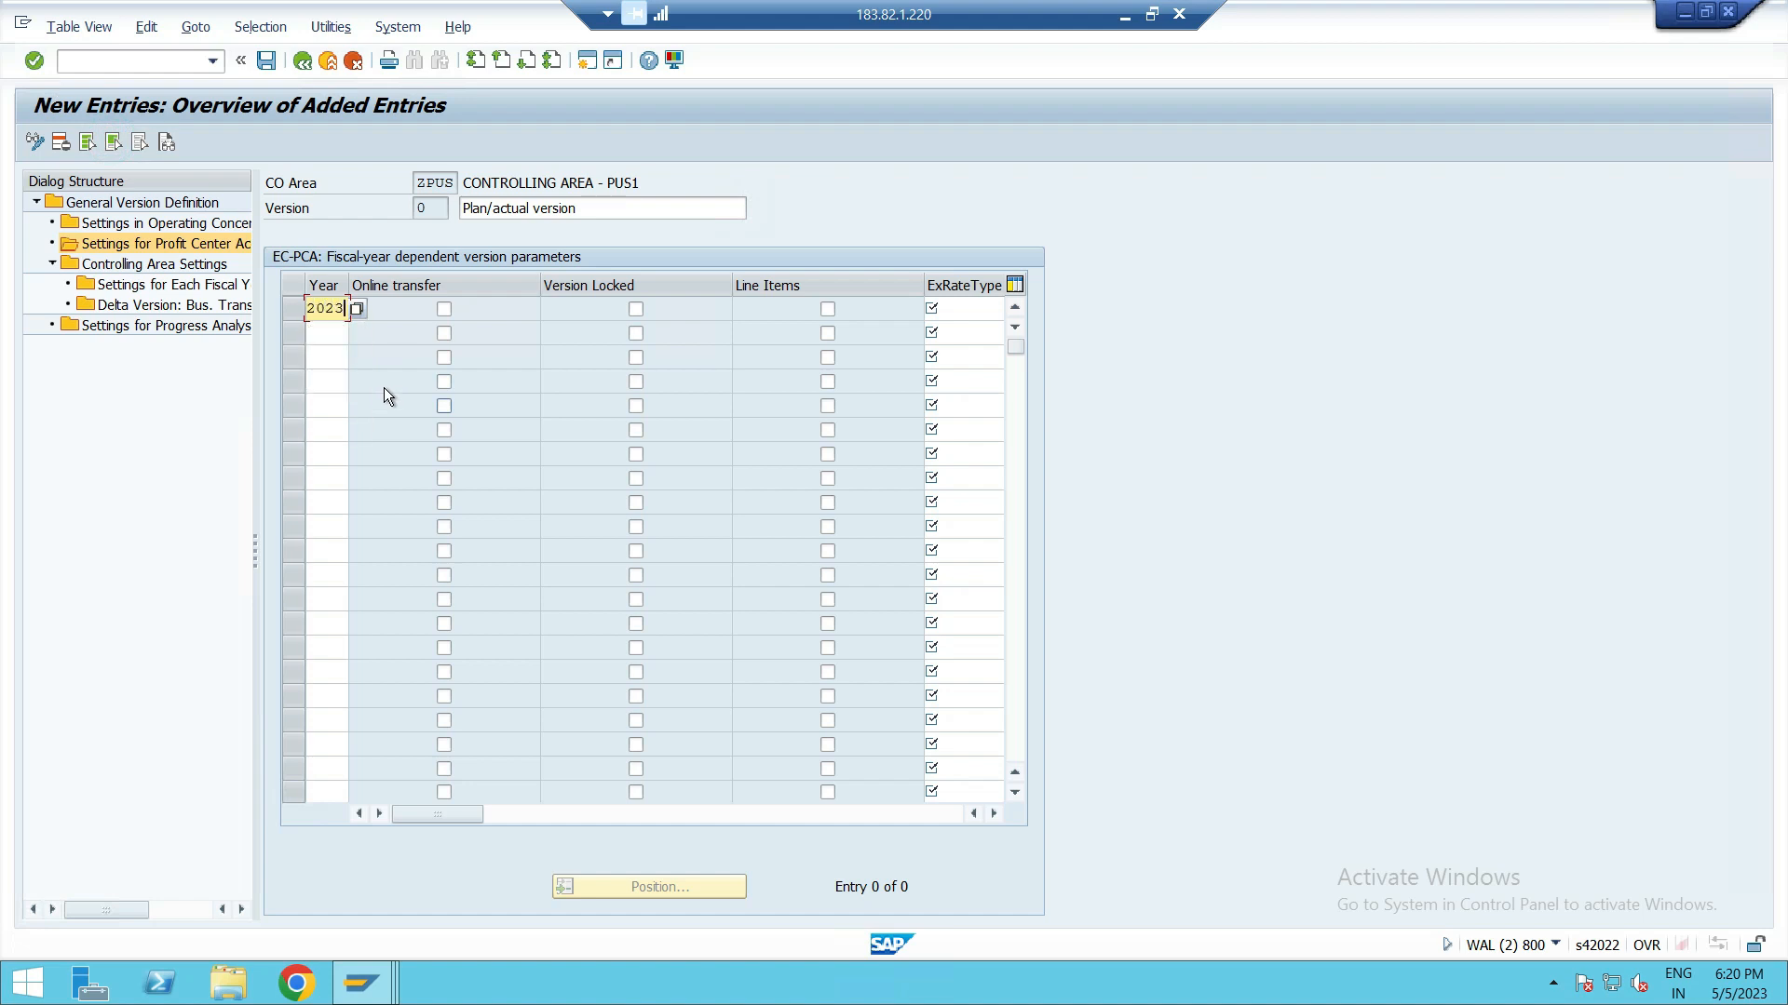
click(313, 332)
text(2024)
click(321, 357)
text(2025)
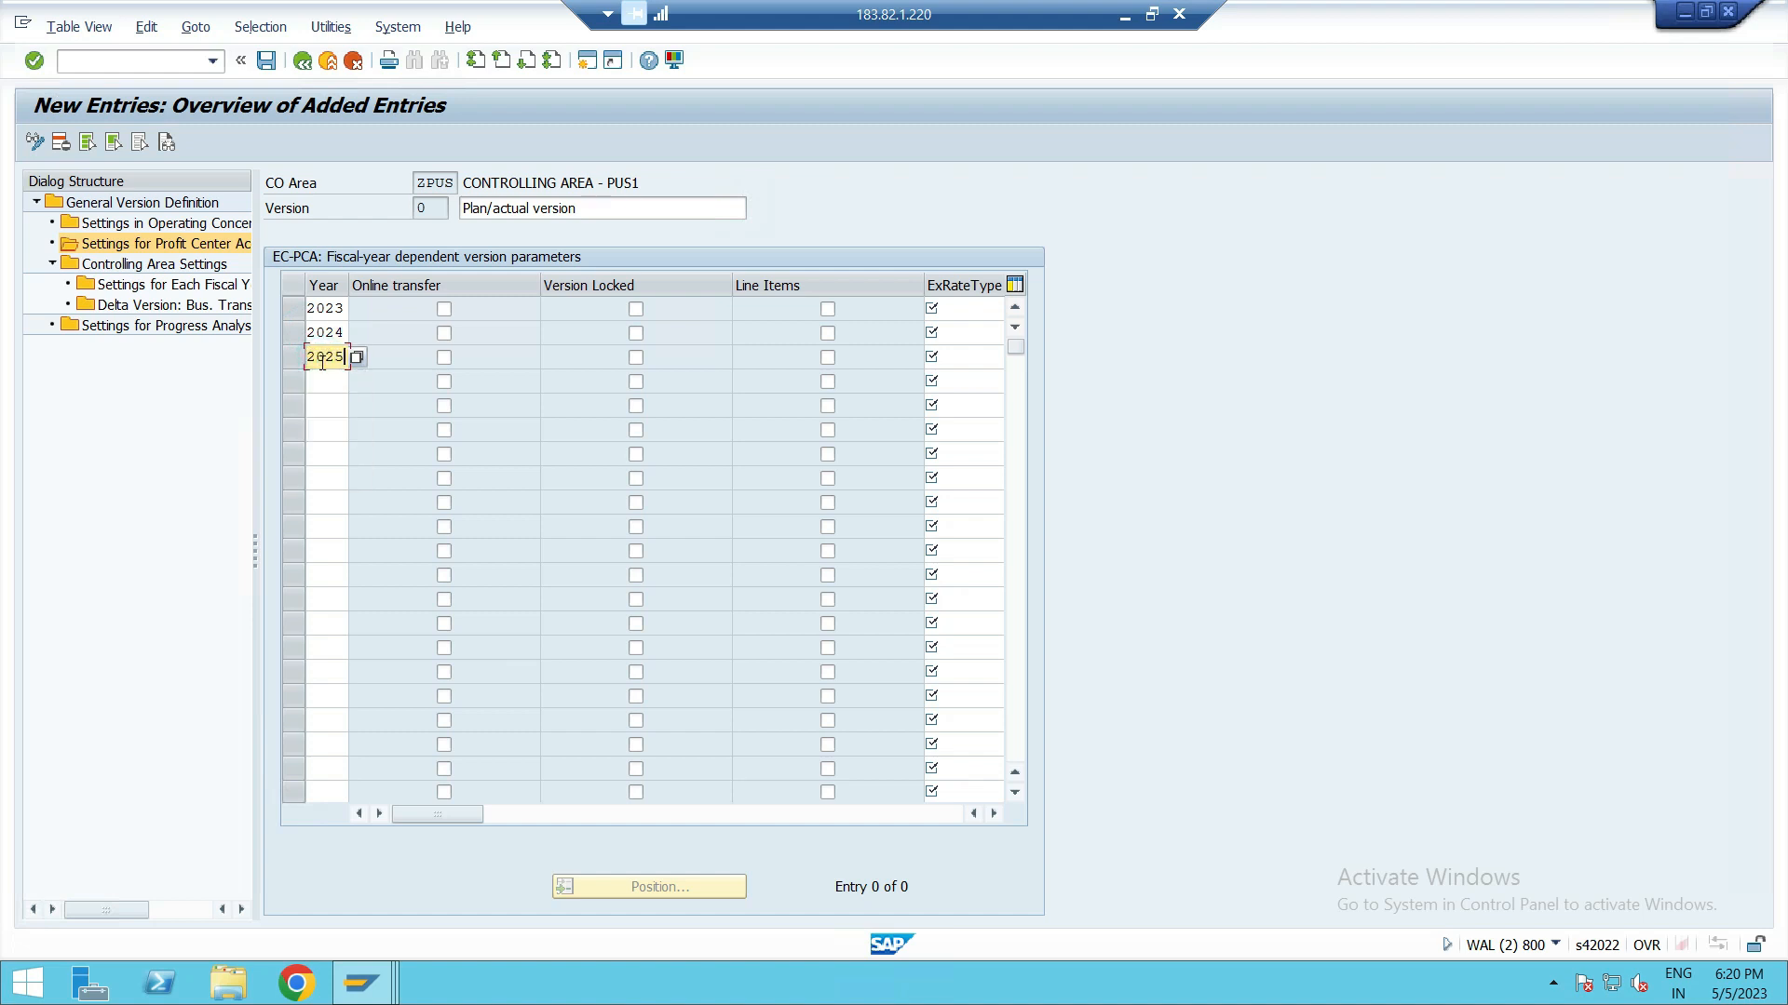
click(323, 389)
text(2026)
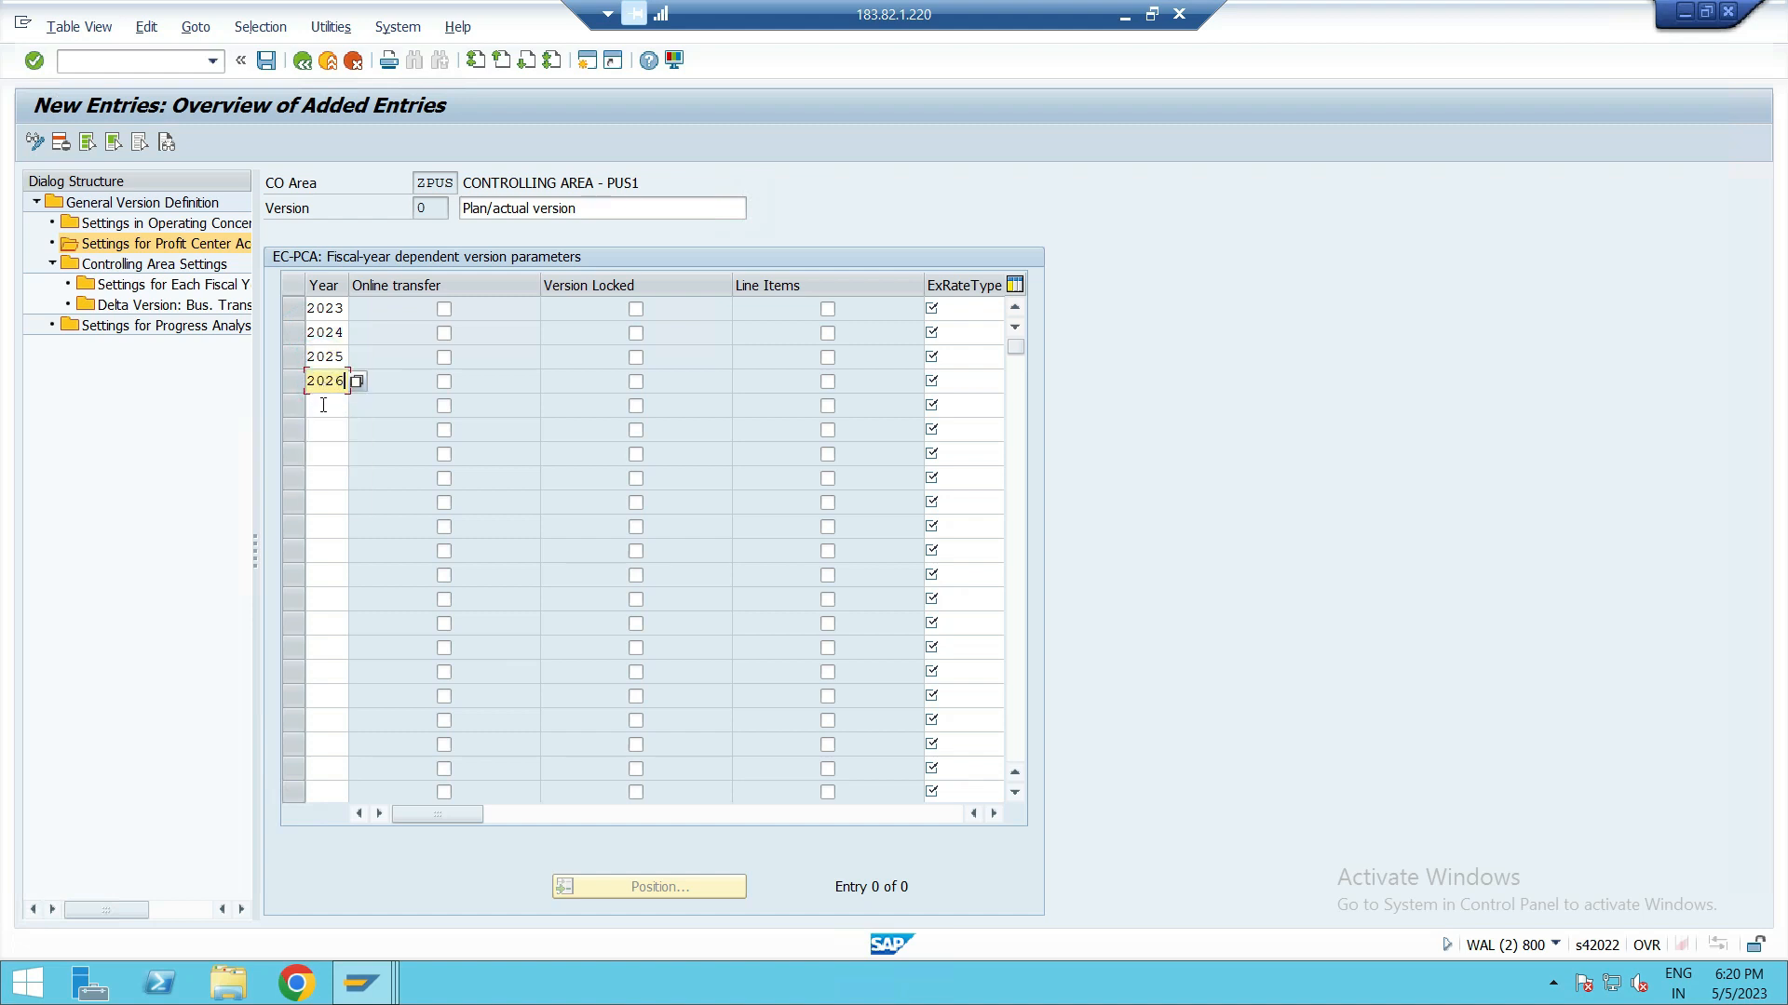
click(323, 405)
text(2027)
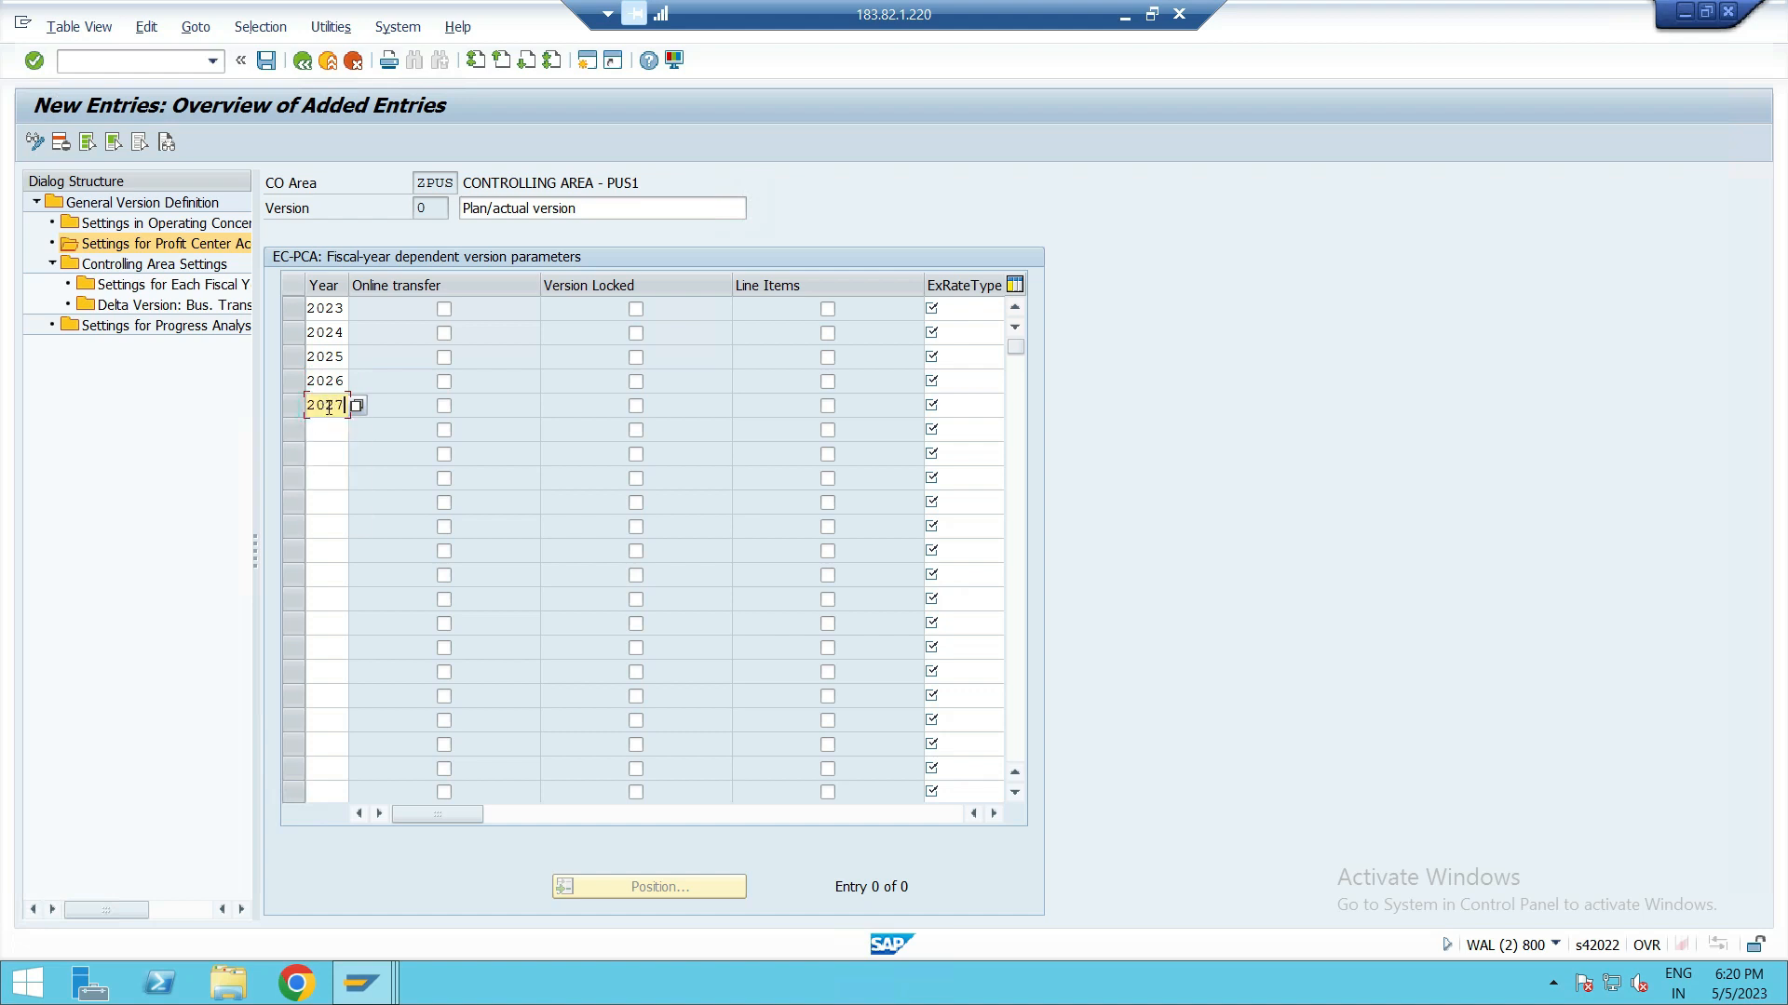
Step: Enable online transfer and line items for all five fiscal years
click(444, 309)
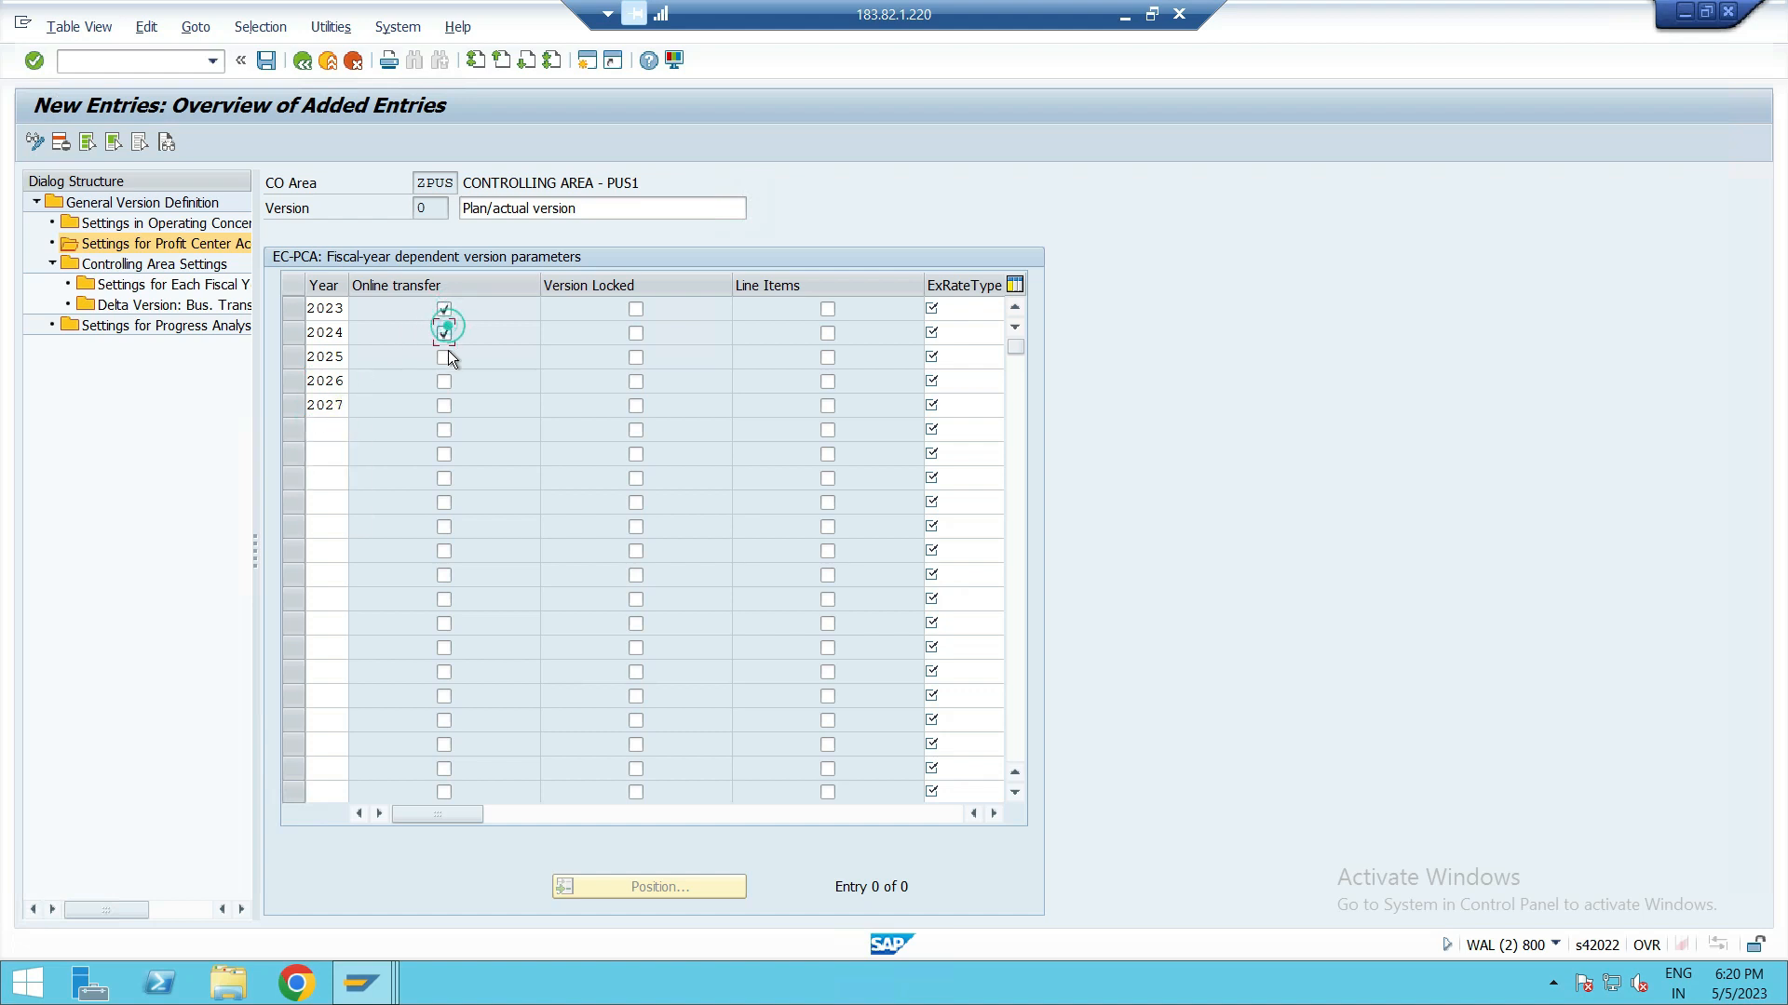
click(445, 406)
click(829, 406)
Step: Set the exchange rate type to M for each fiscal year from 2023 to 2027
click(971, 311)
text(M)
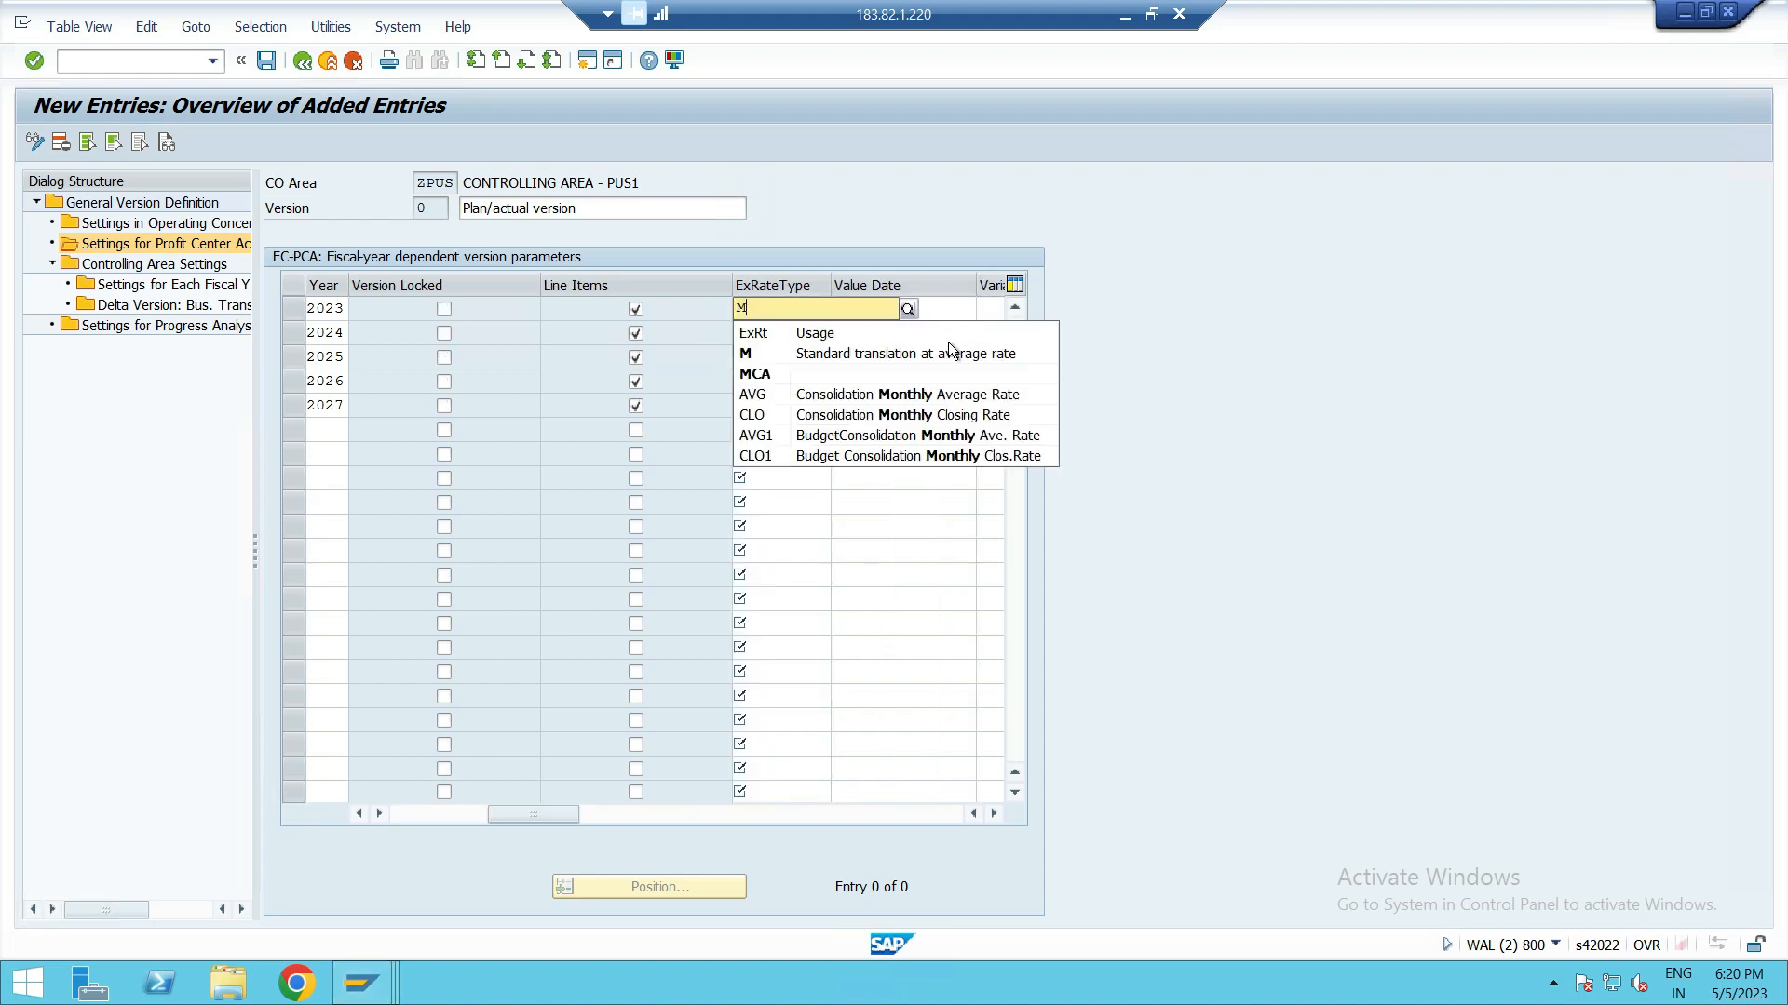
click(753, 346)
click(755, 335)
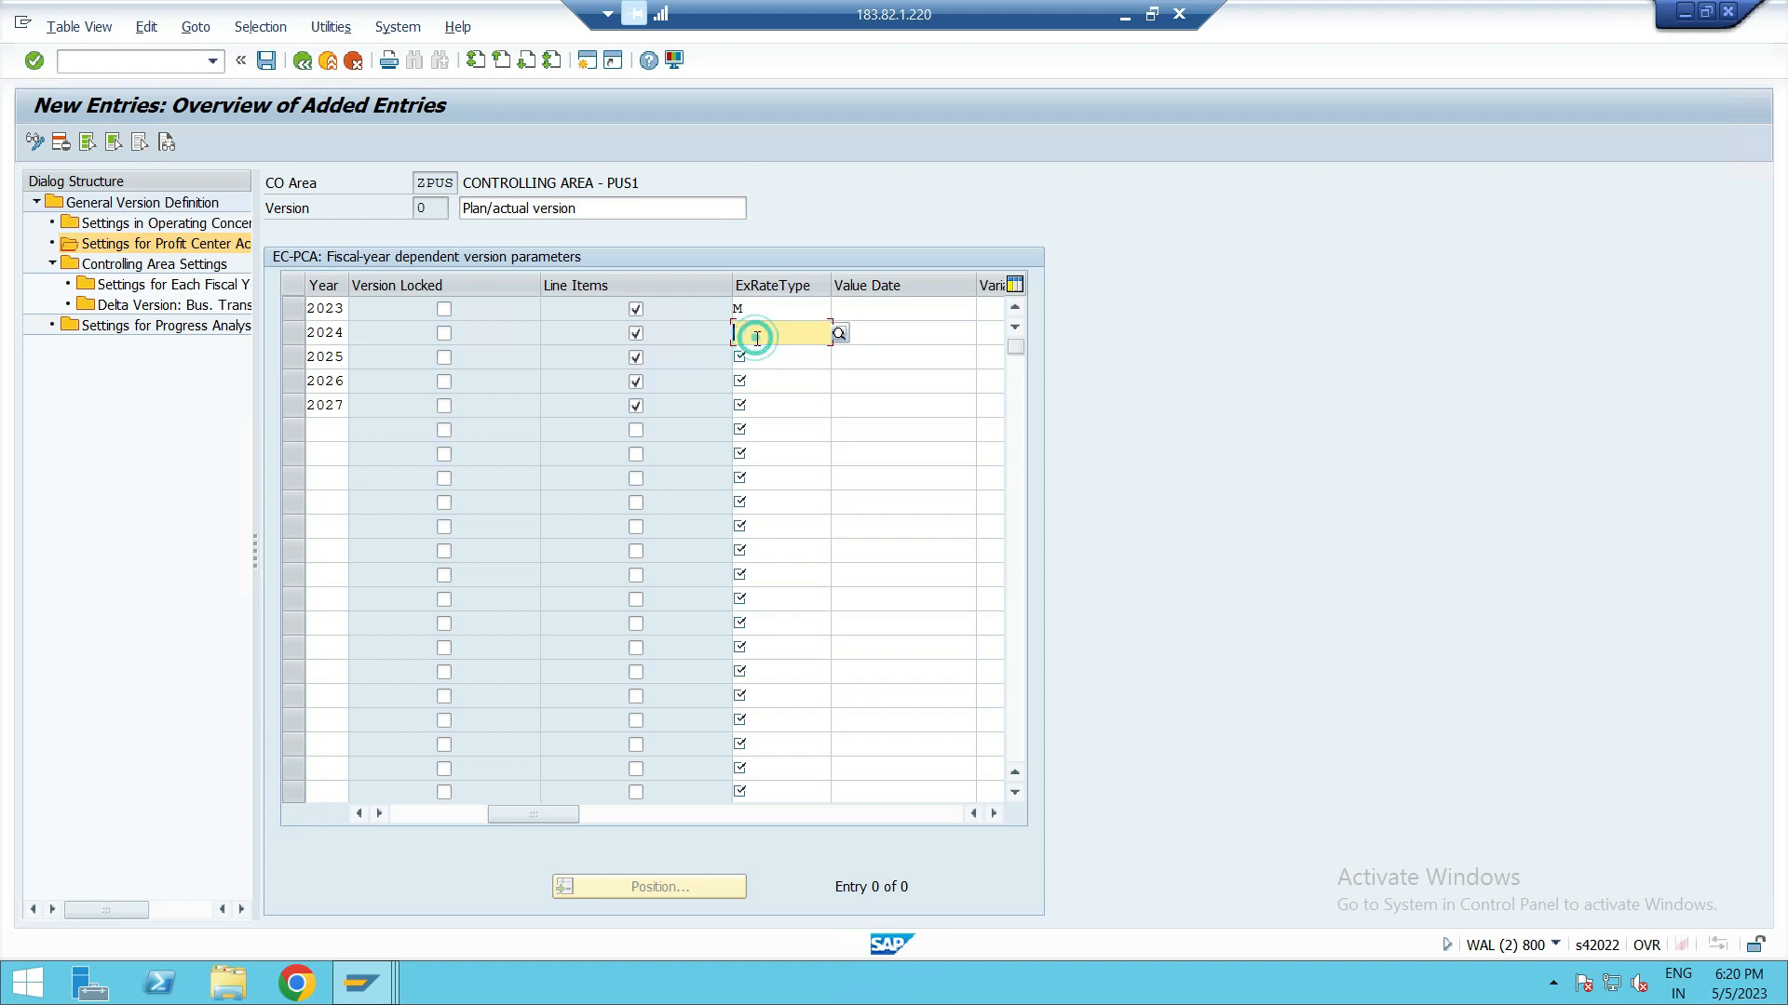
text(M)
click(757, 378)
click(757, 359)
text(M)
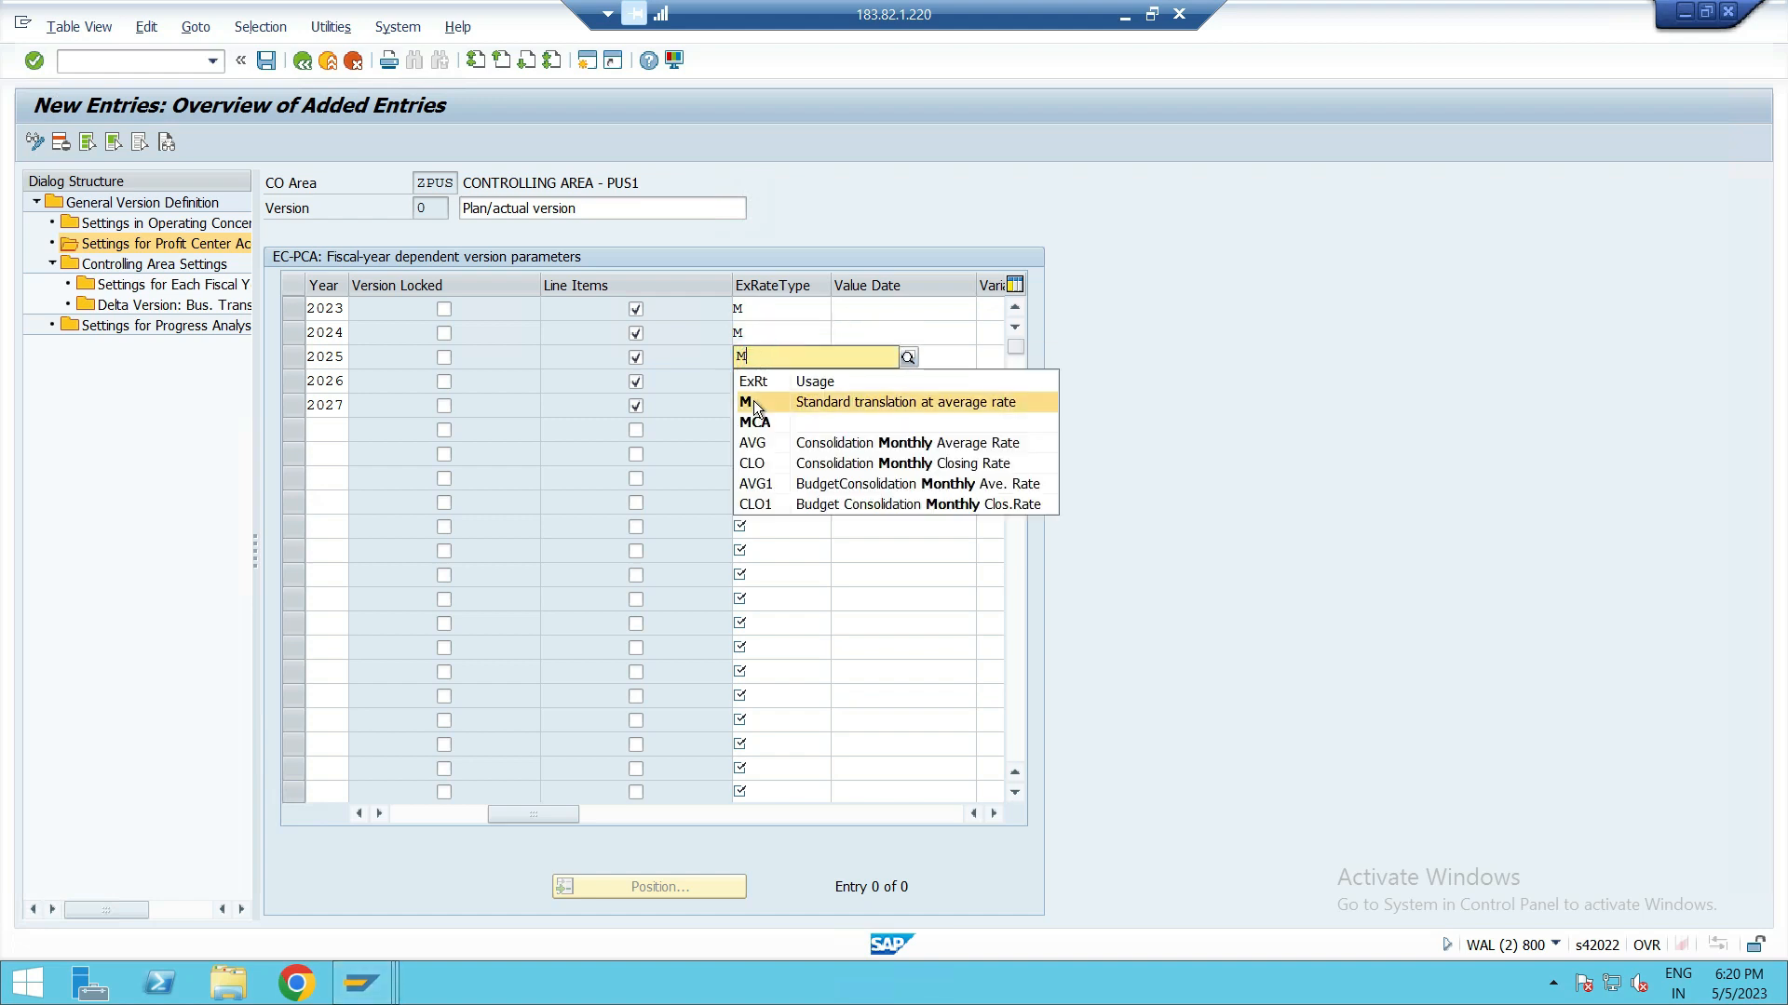
click(754, 402)
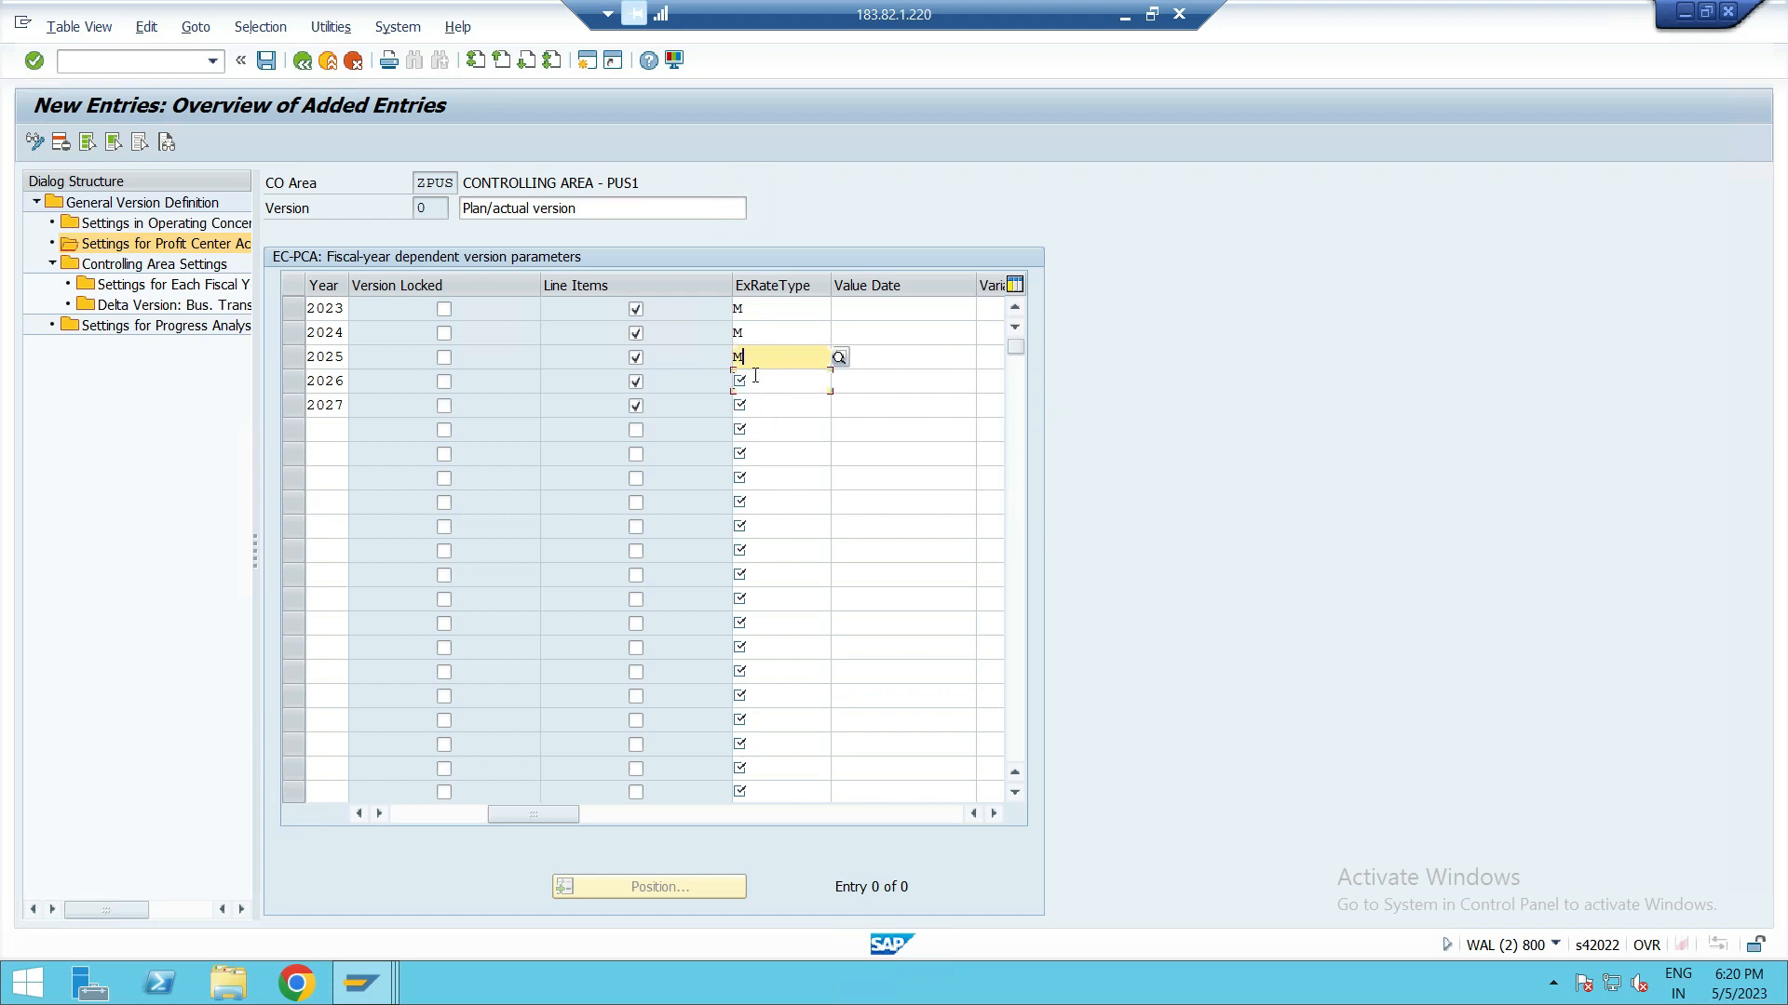
click(754, 376)
text(M)
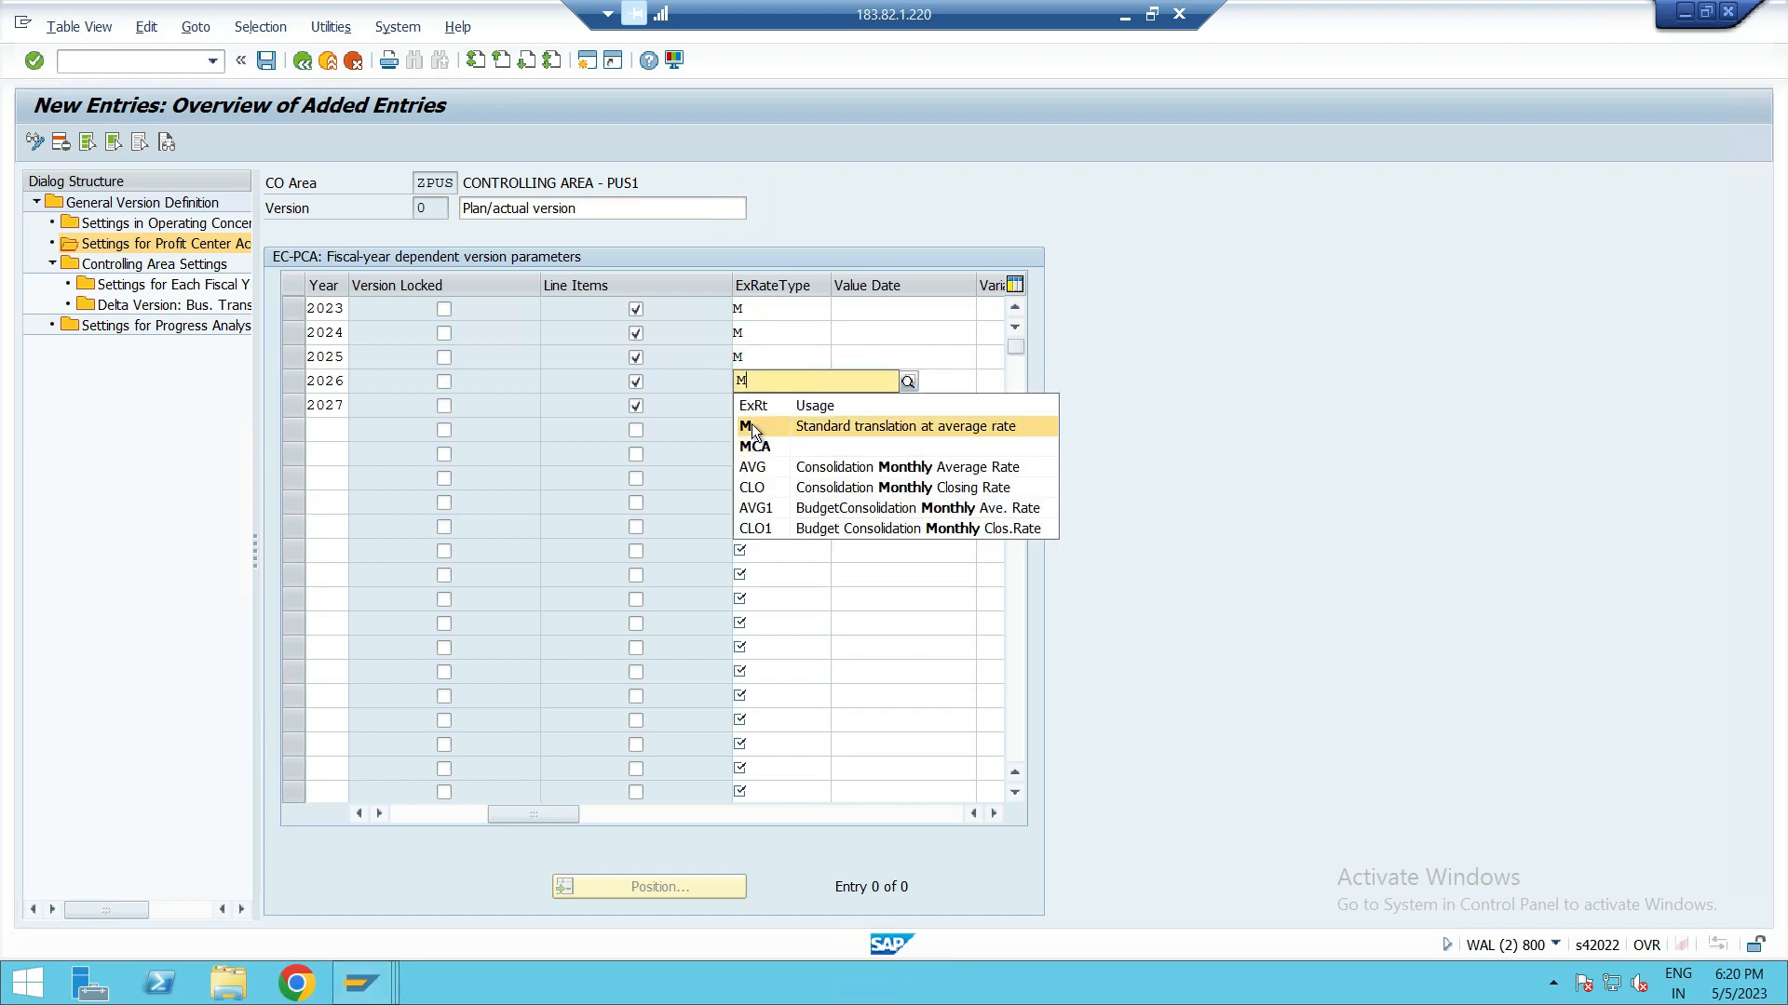
click(752, 424)
click(754, 406)
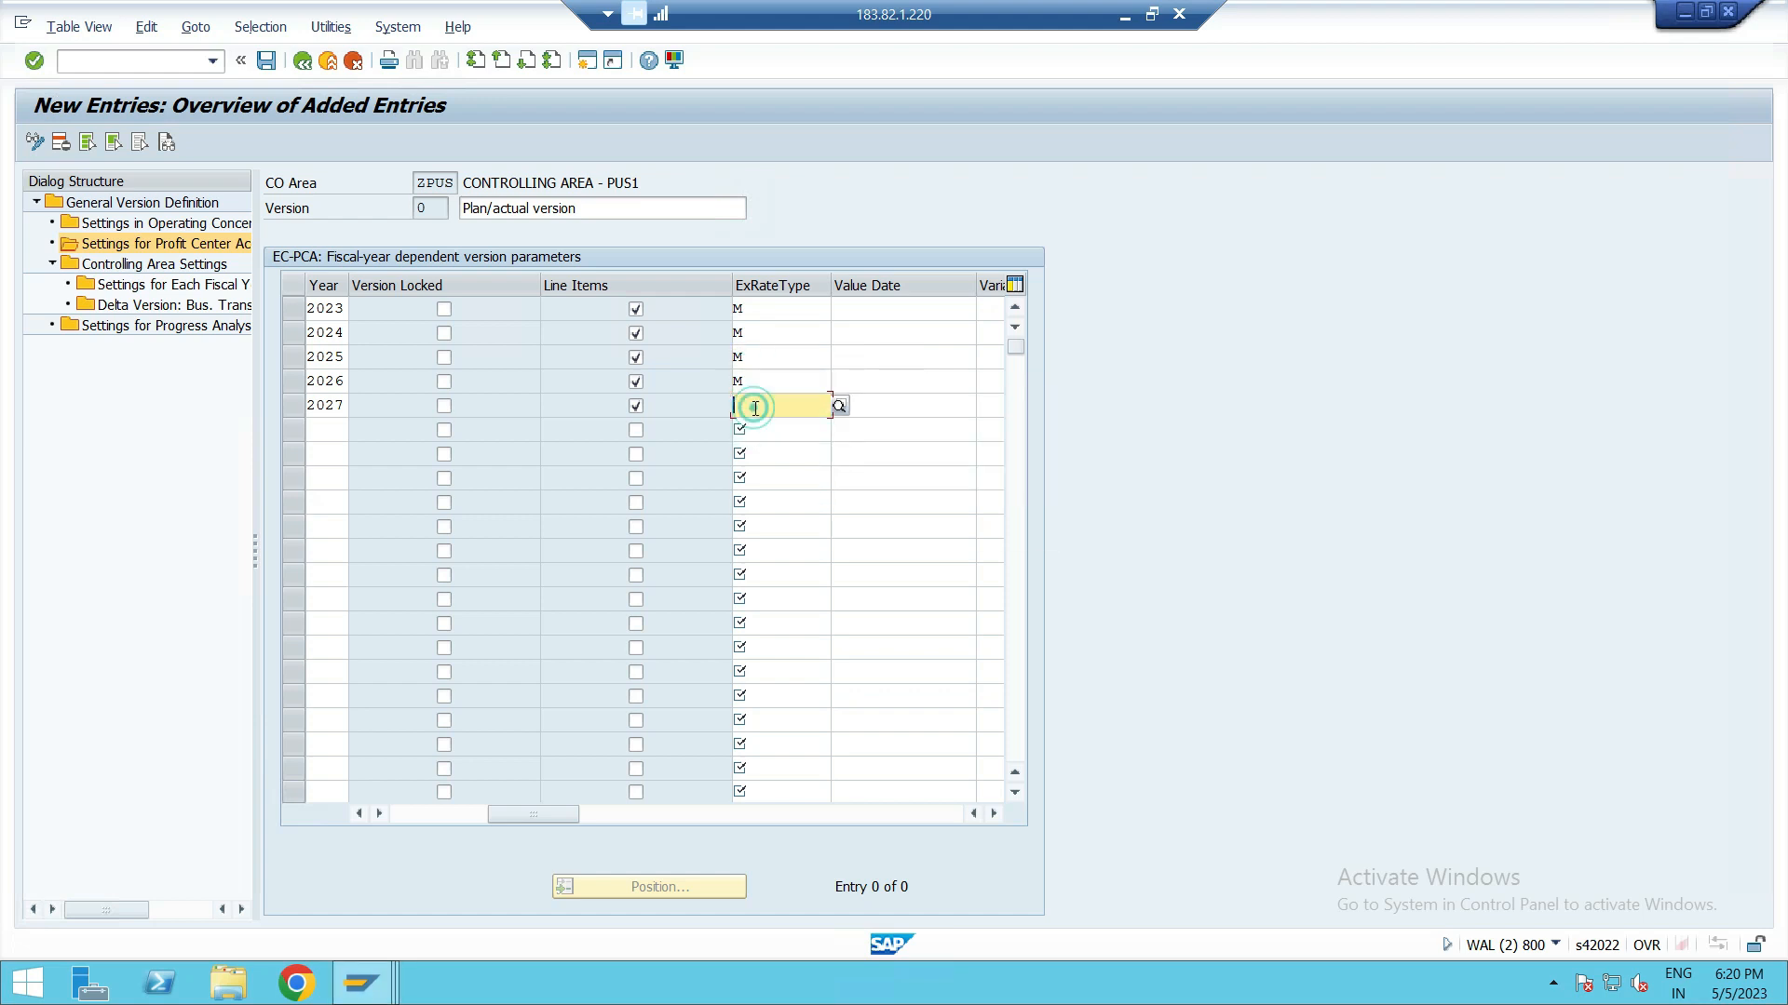
text(M)
click(752, 451)
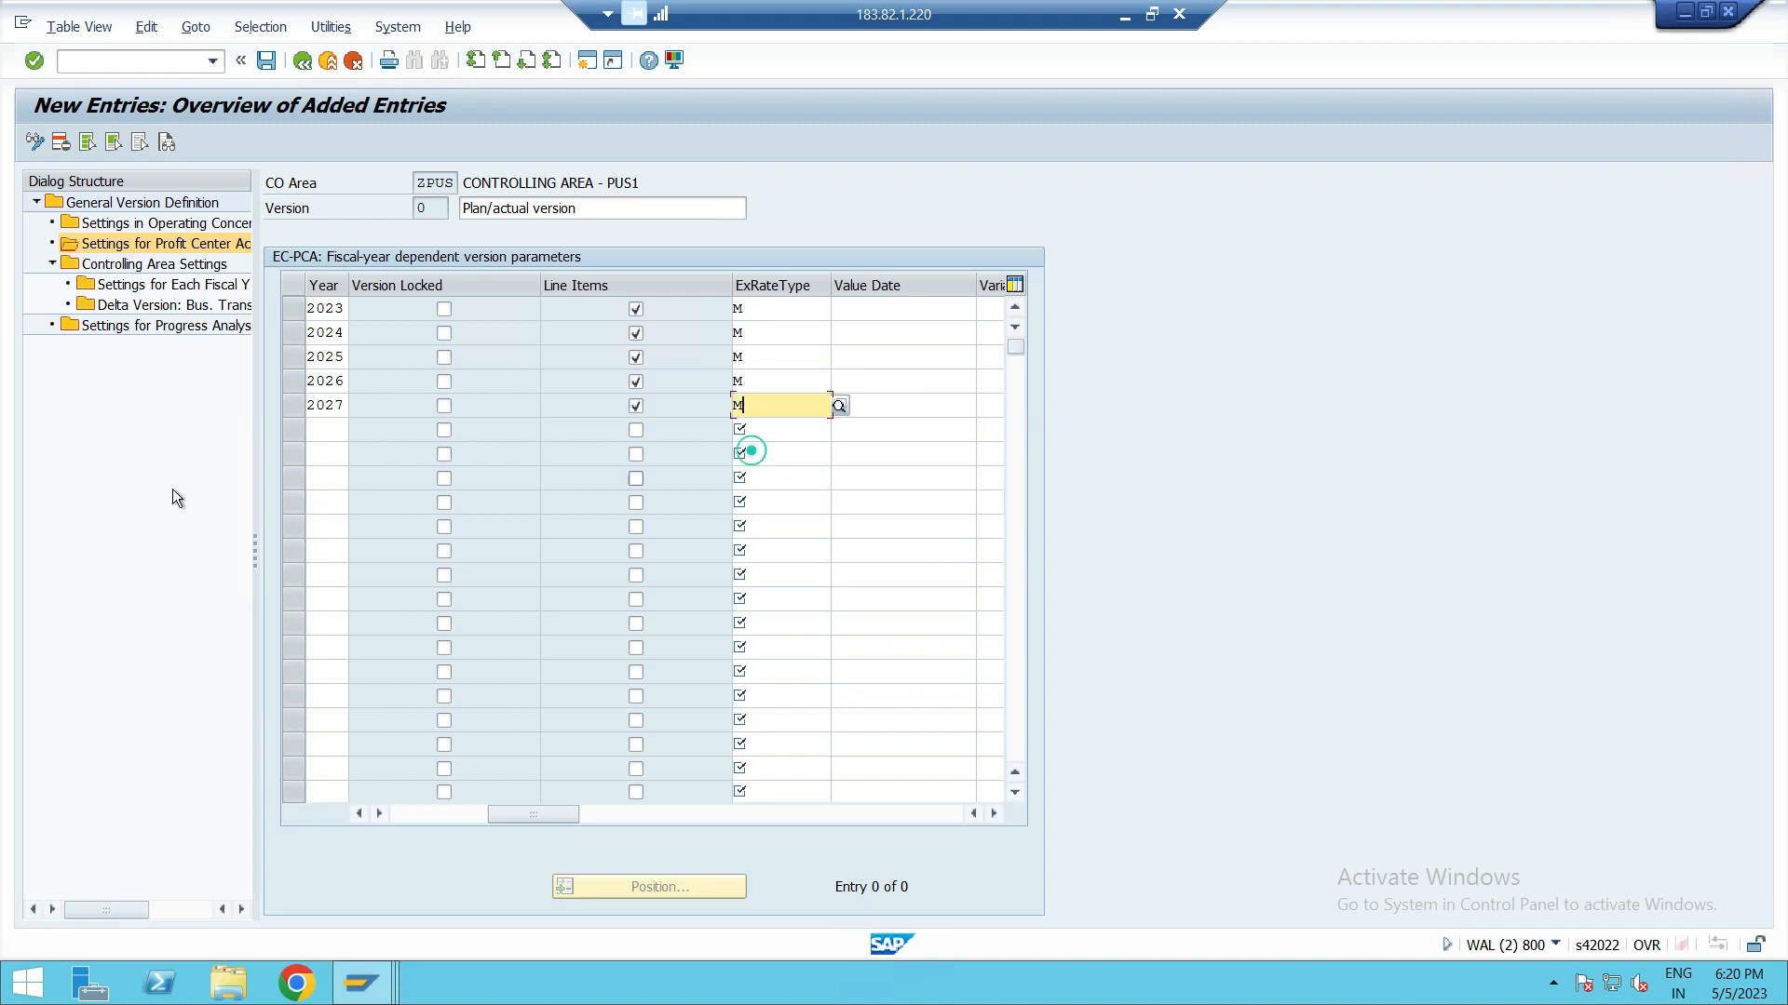
key(Return)
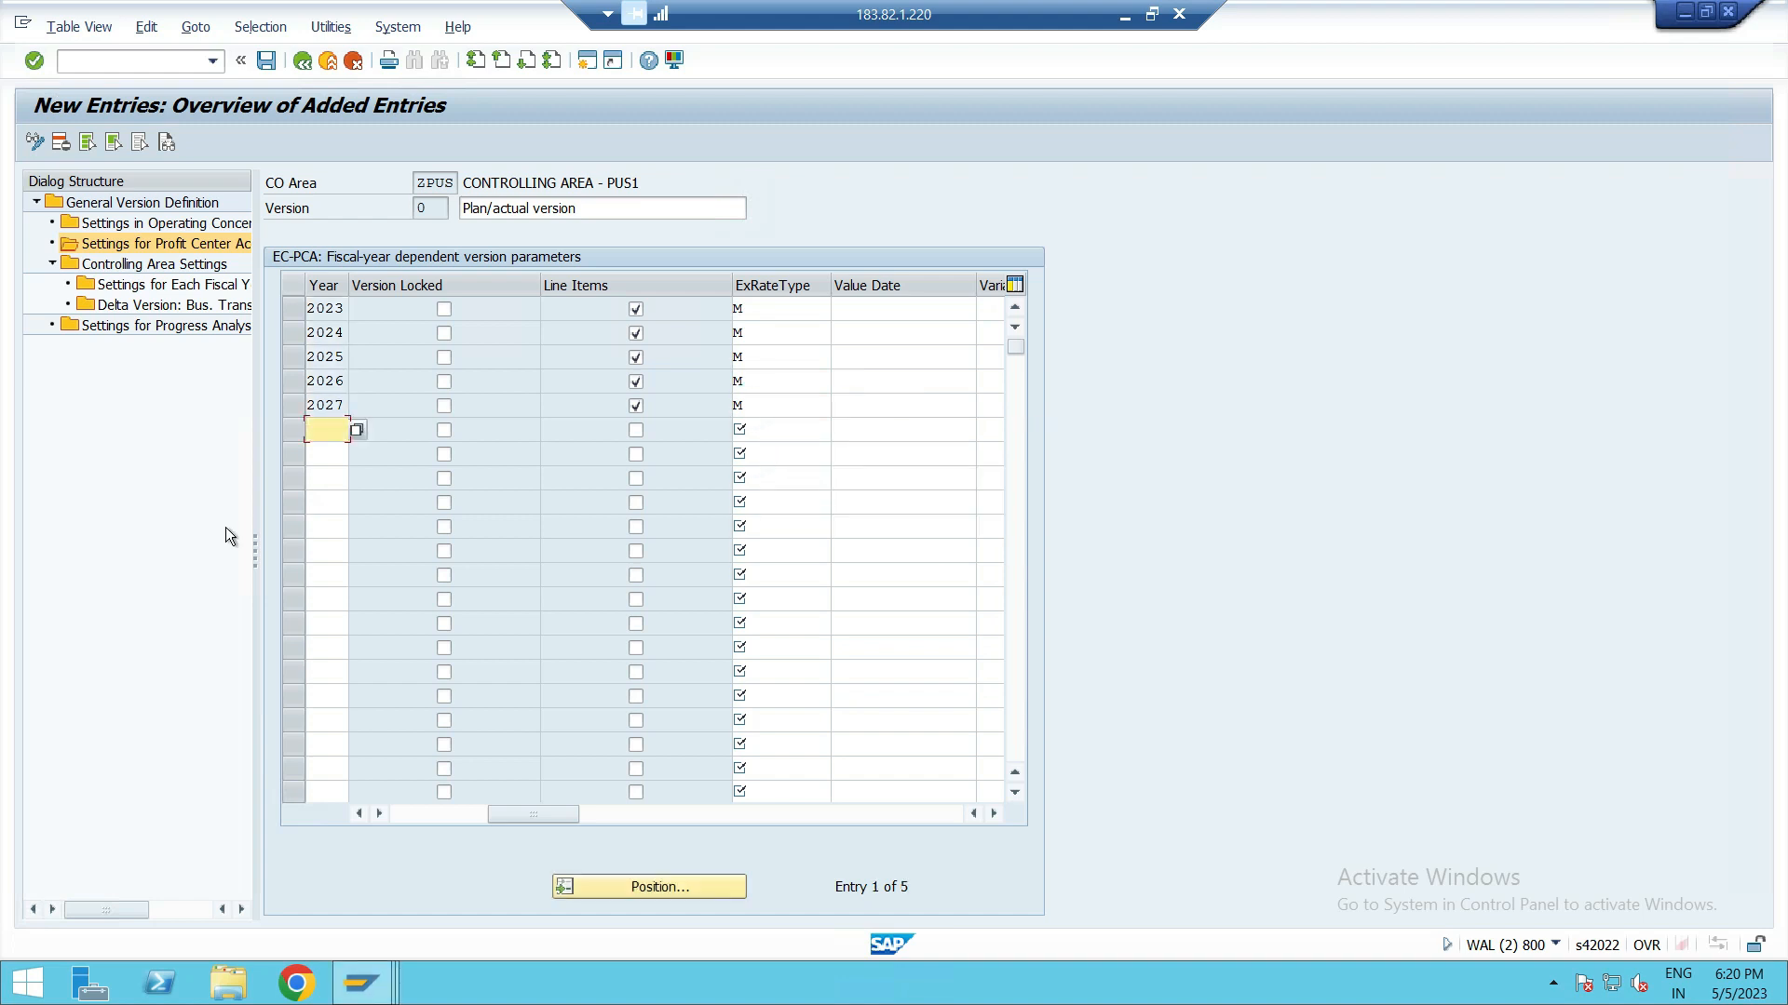
Step: Save the version settings under the proposed customizing request
click(266, 60)
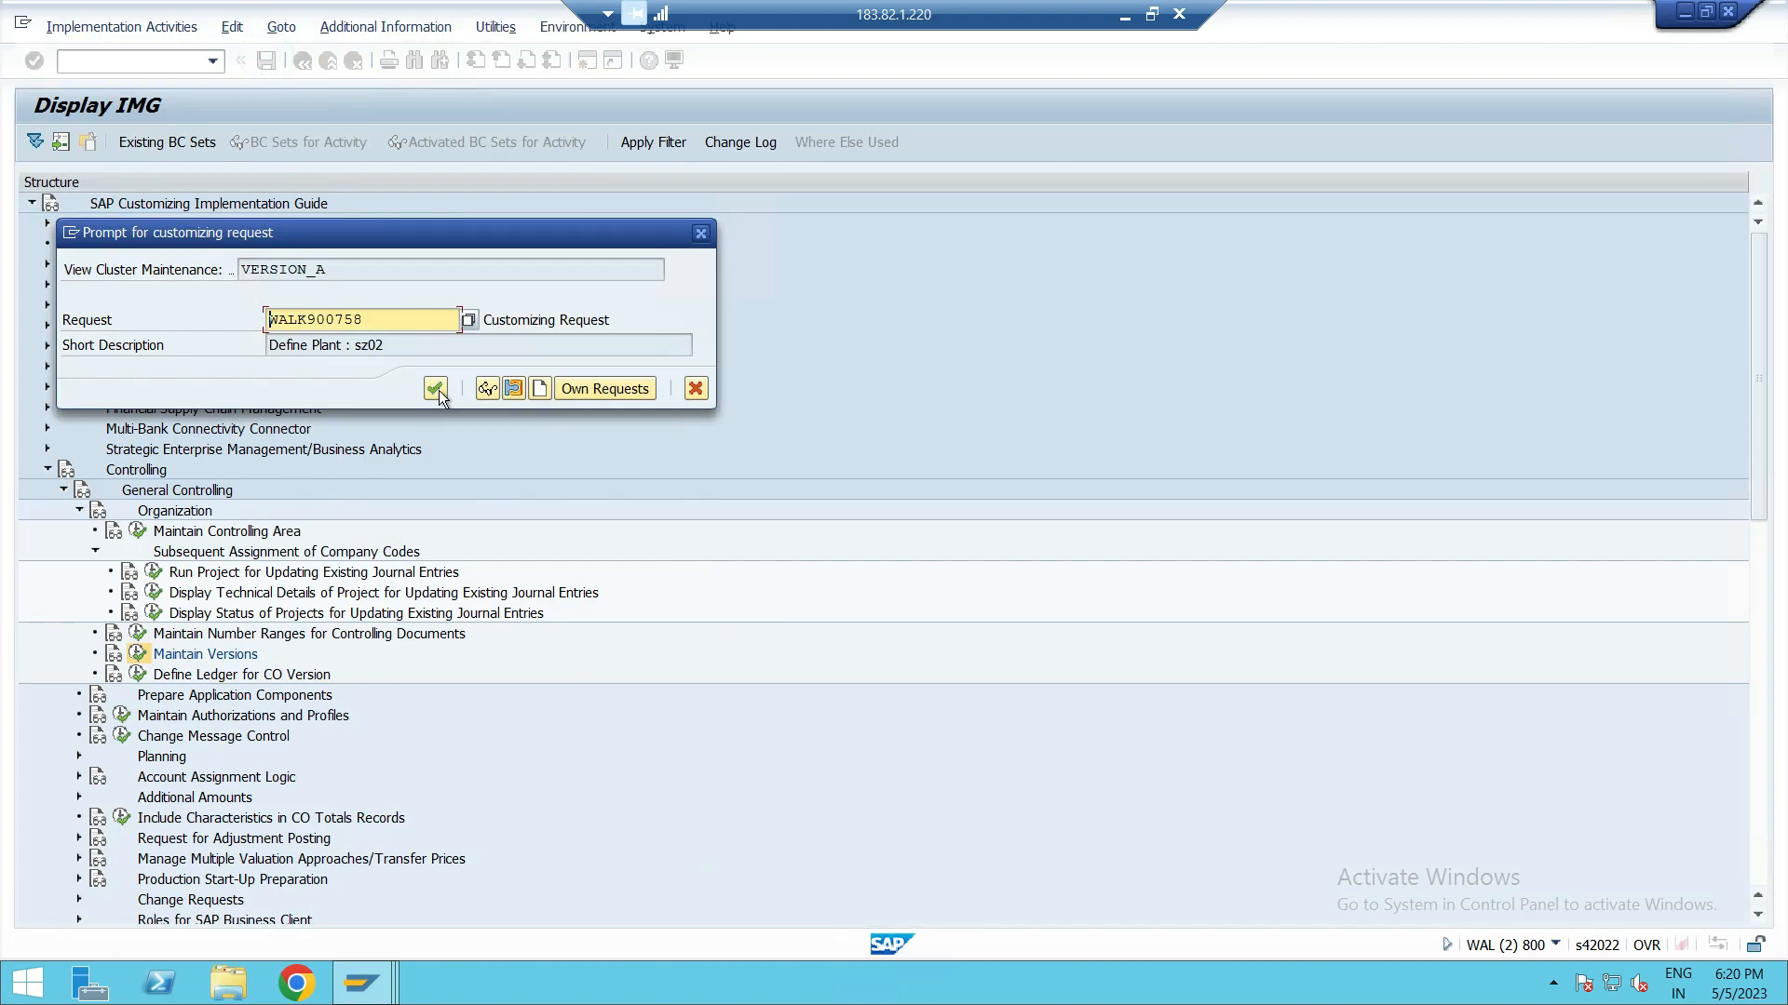
click(437, 391)
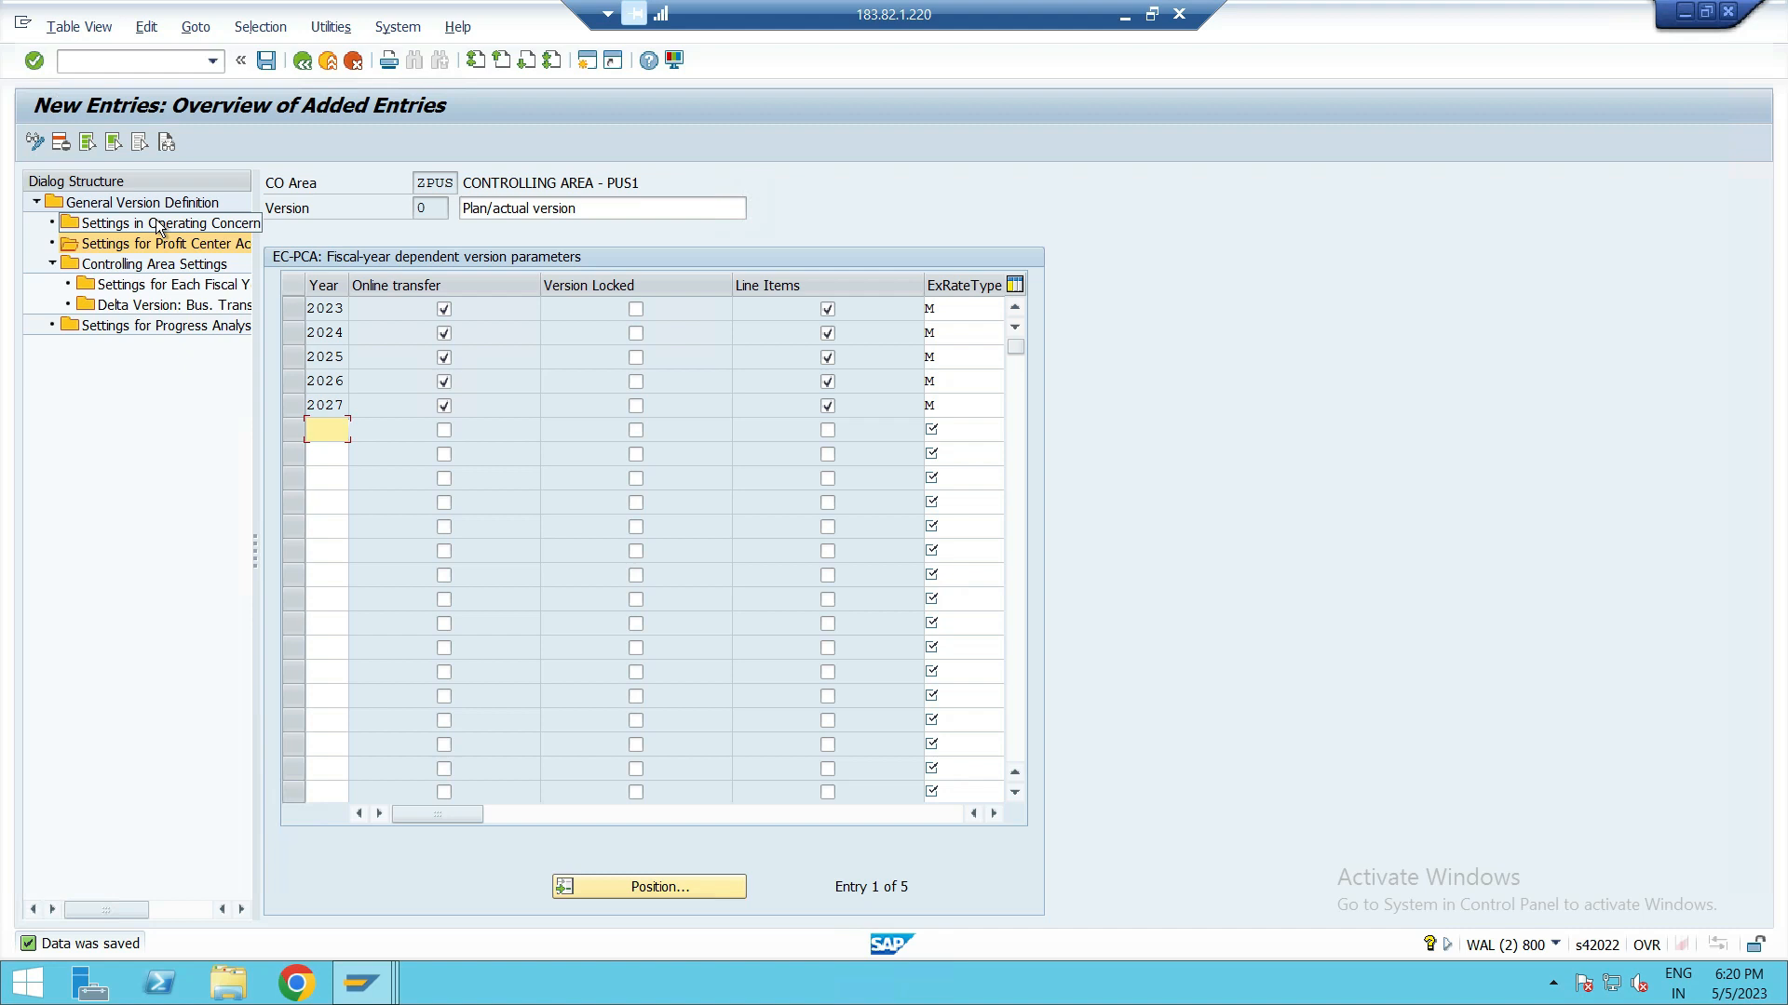
Step: Leave version maintenance and return to the IMG structure
click(154, 224)
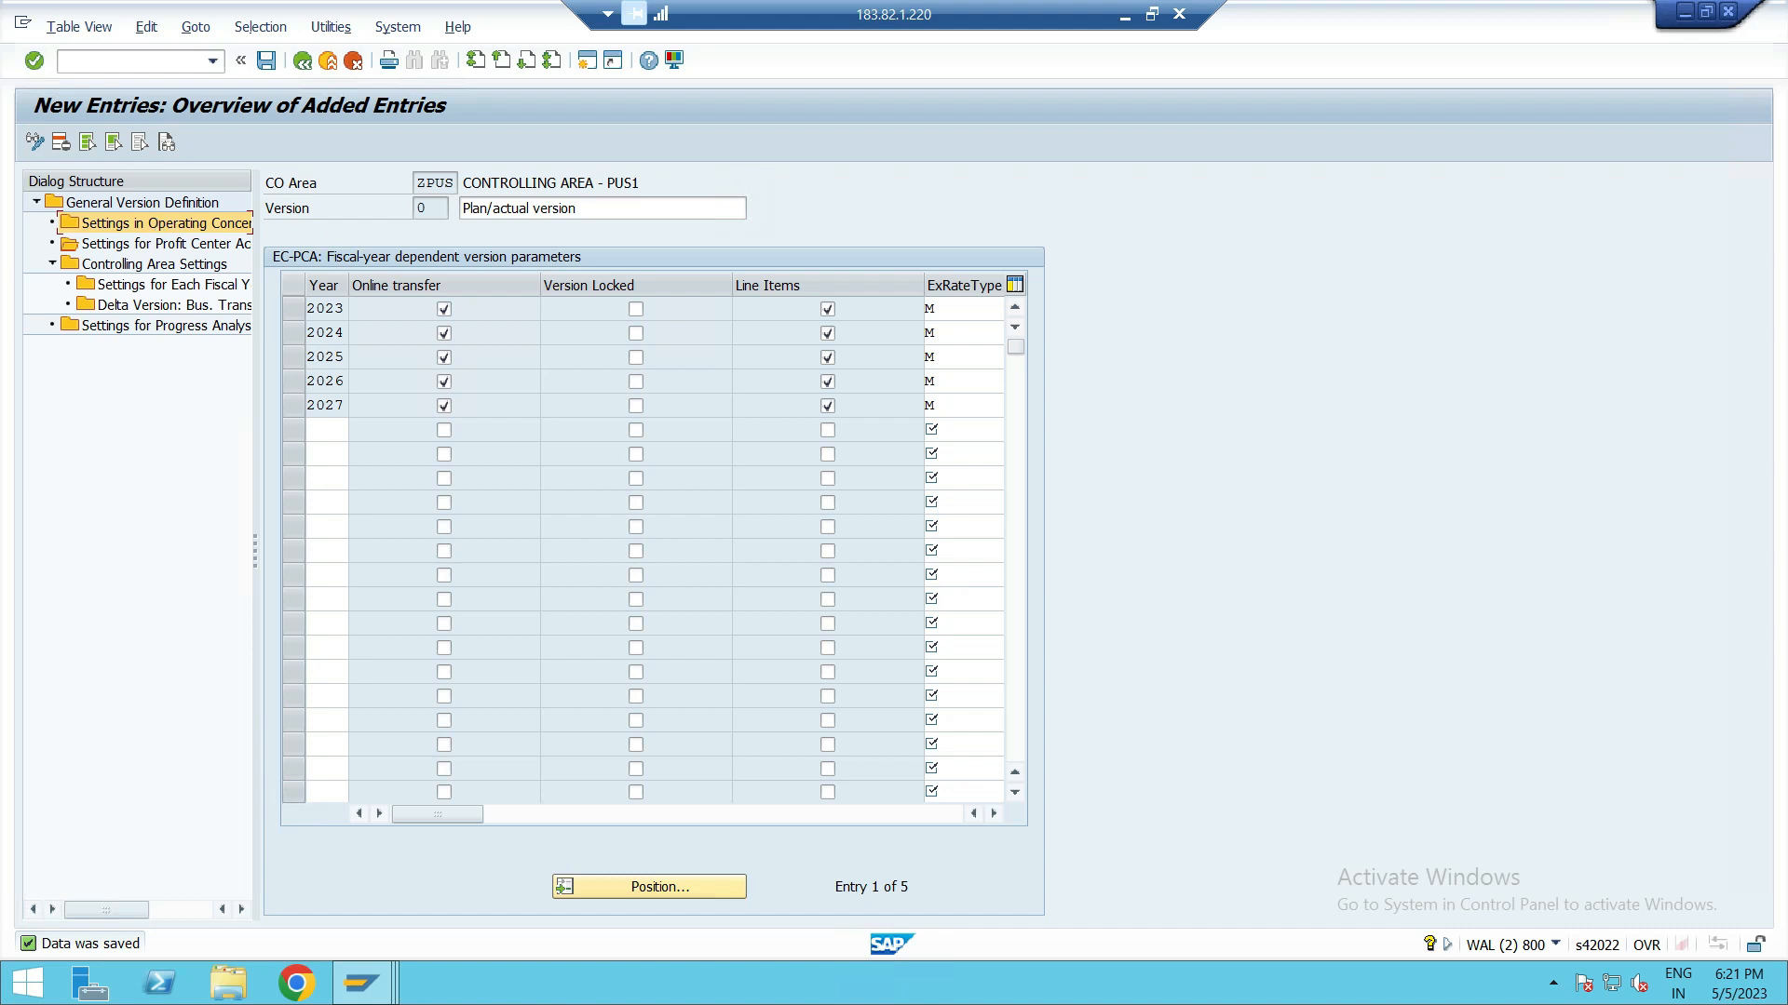
click(298, 62)
click(306, 67)
click(308, 69)
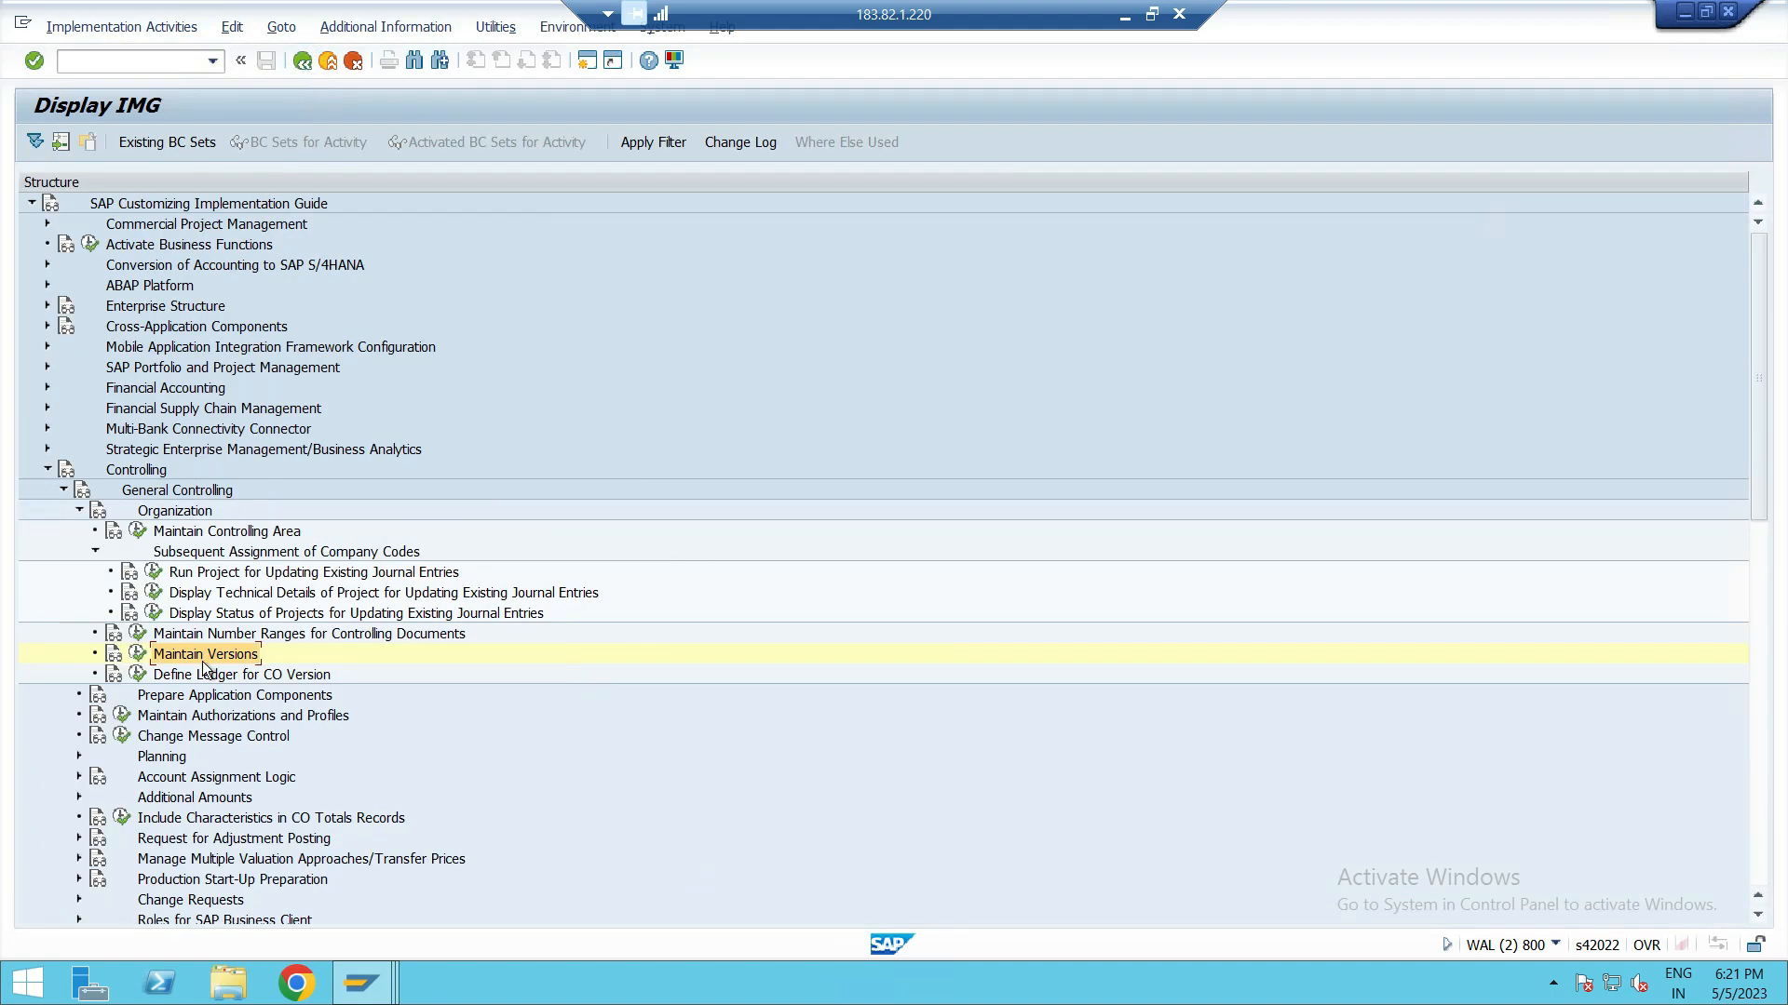
Step: Open Define Ledger for CO Version and browse the existing controlling area ledger assignments
click(207, 675)
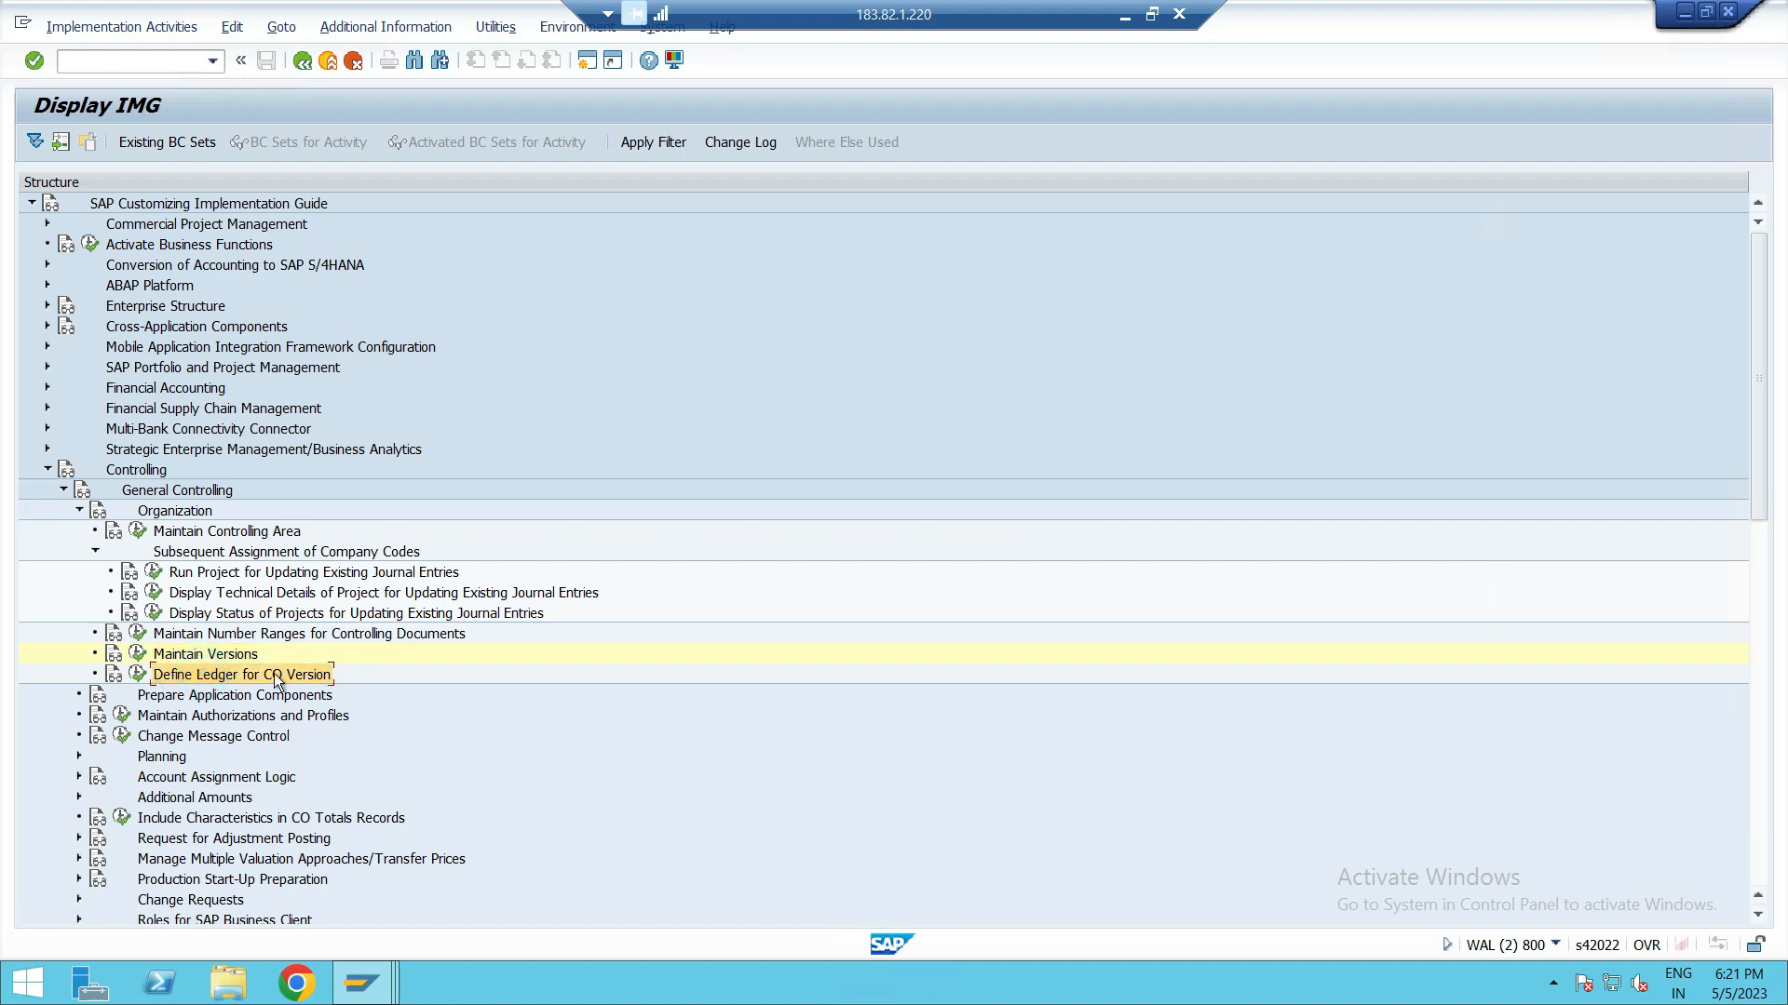
click(135, 672)
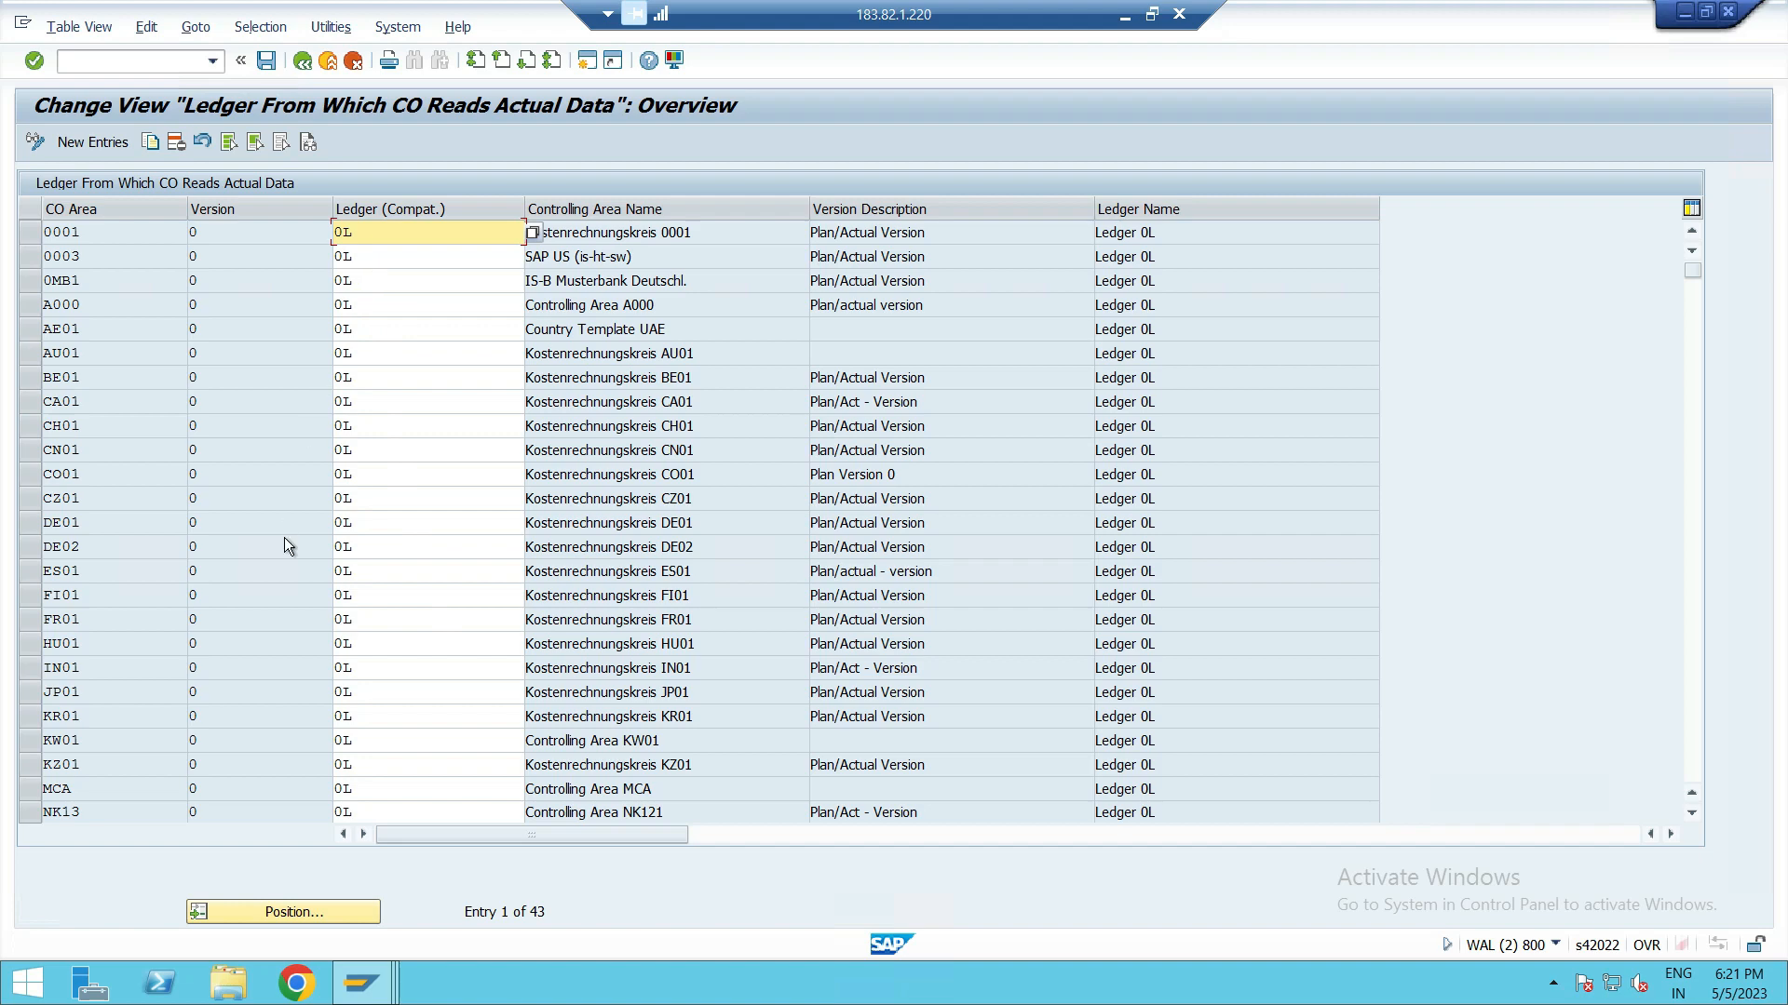
scroll(283, 538, down, 14)
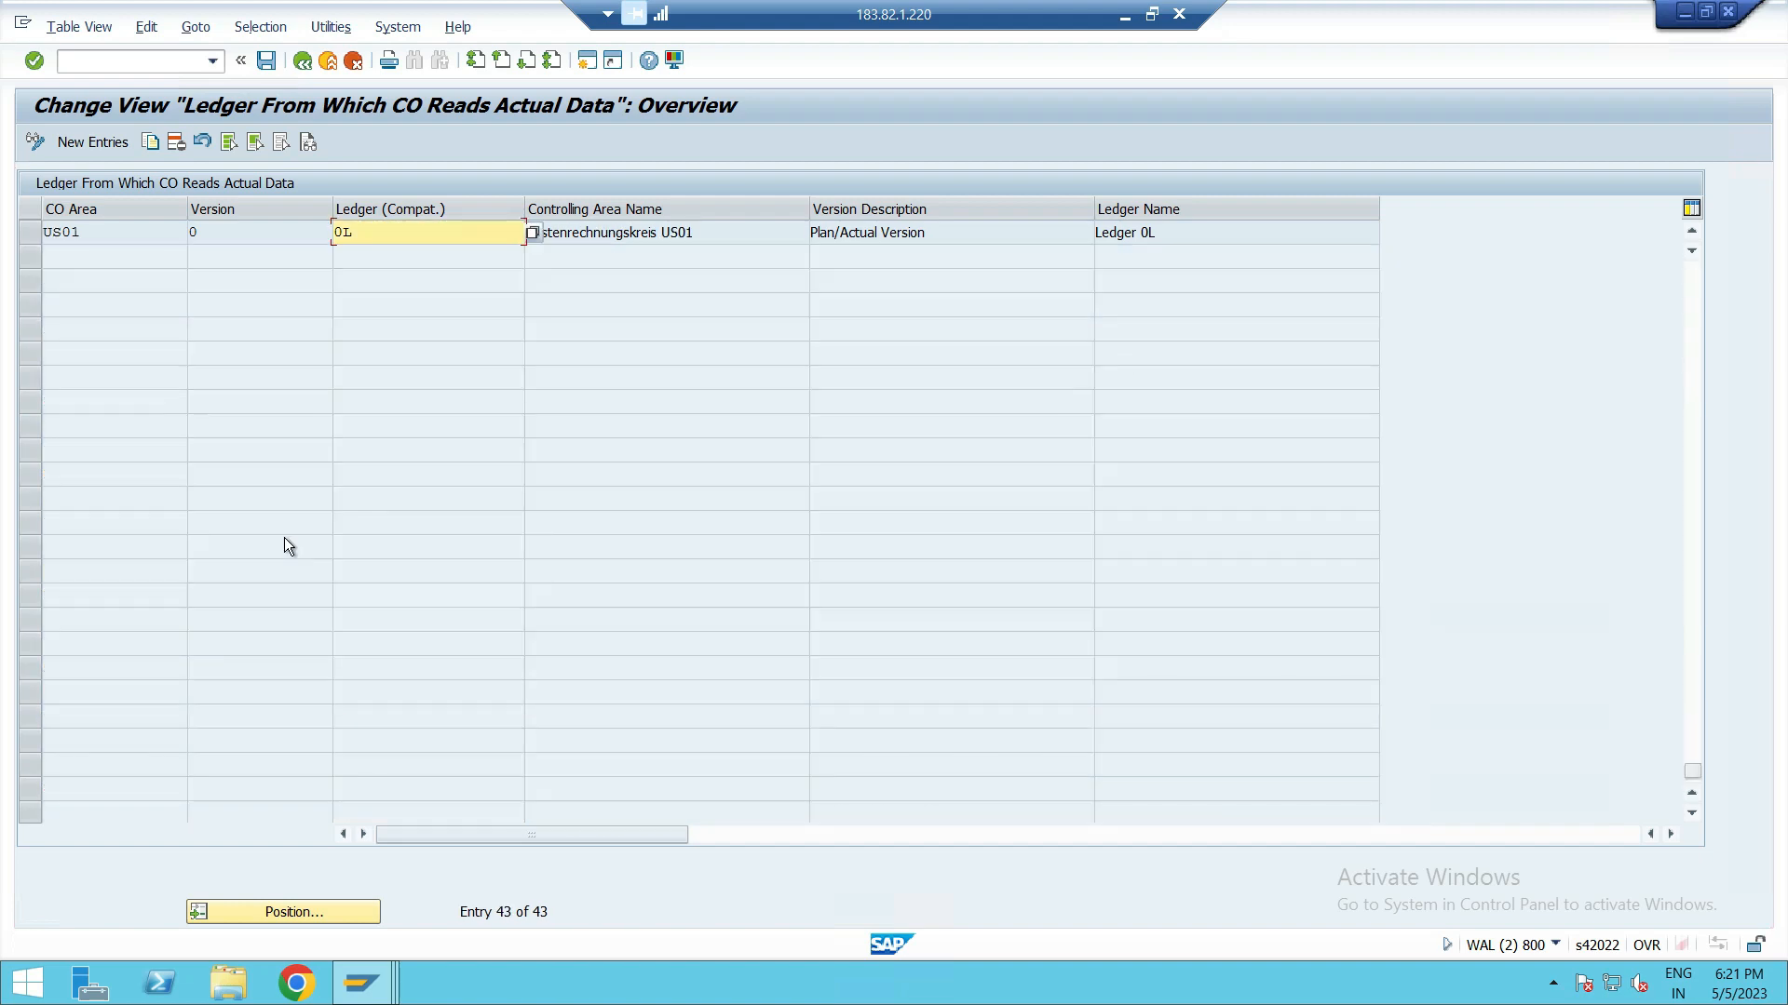
scroll(283, 539, up, 4)
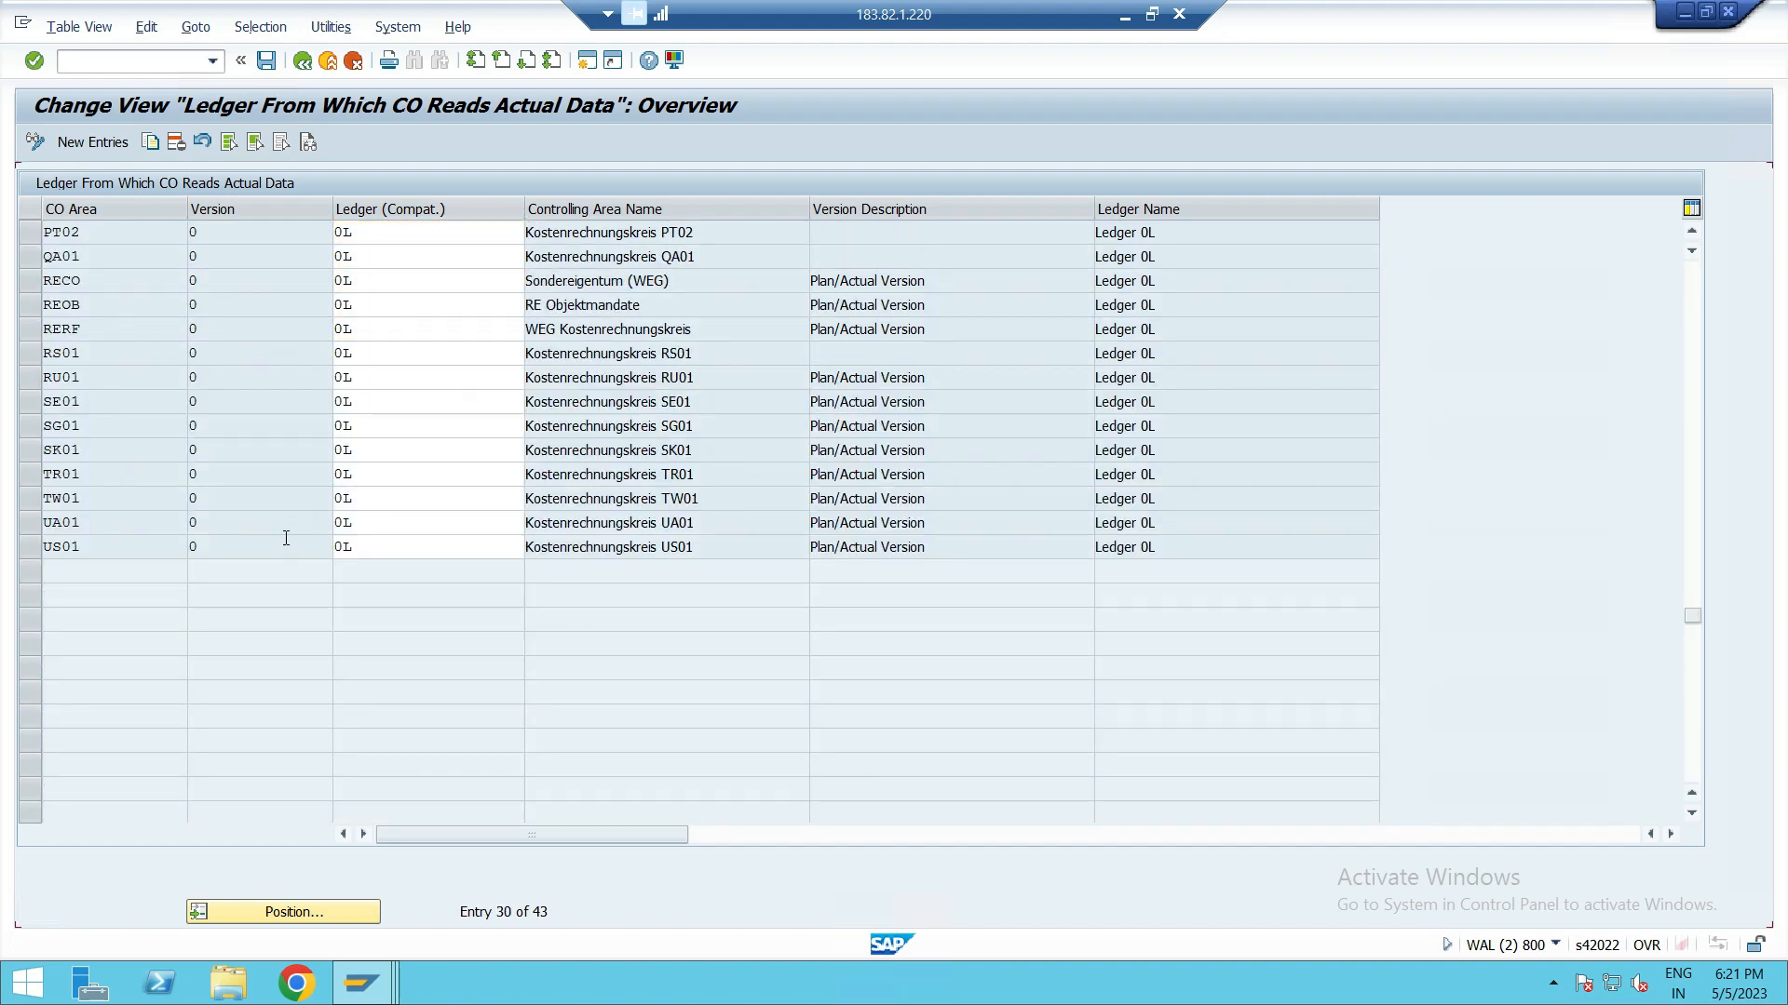
scroll(286, 538, up, 7)
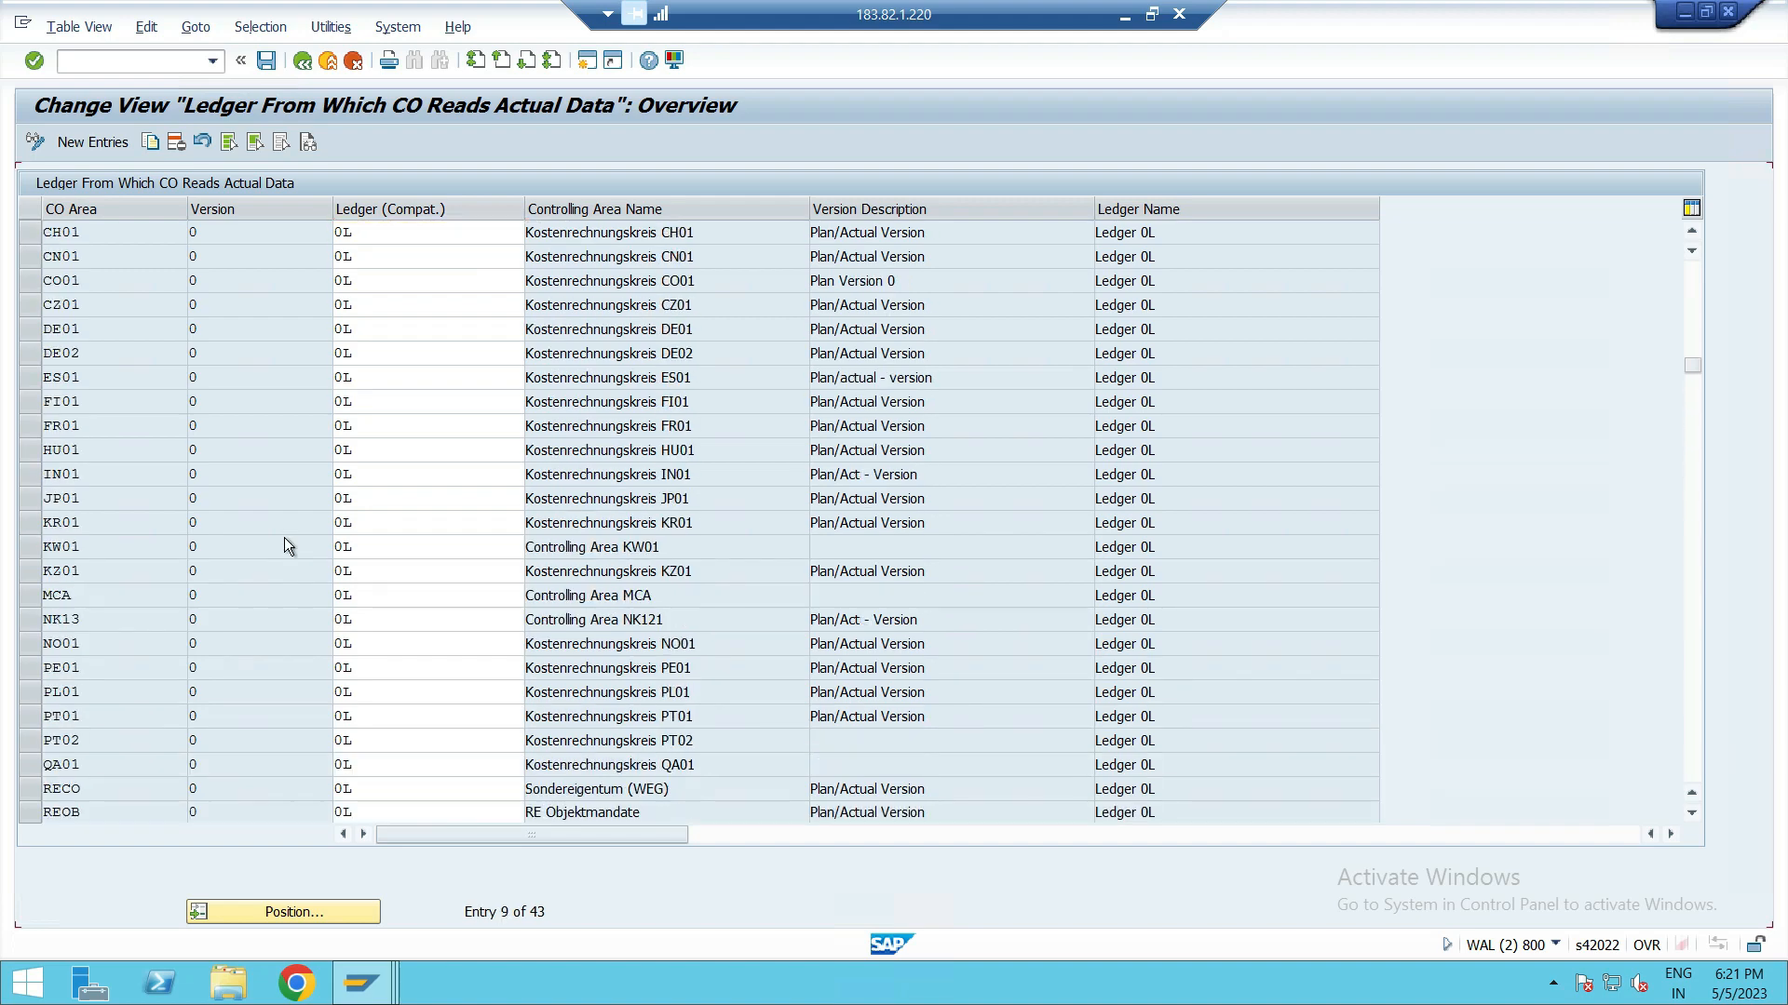
scroll(284, 540, up, 3)
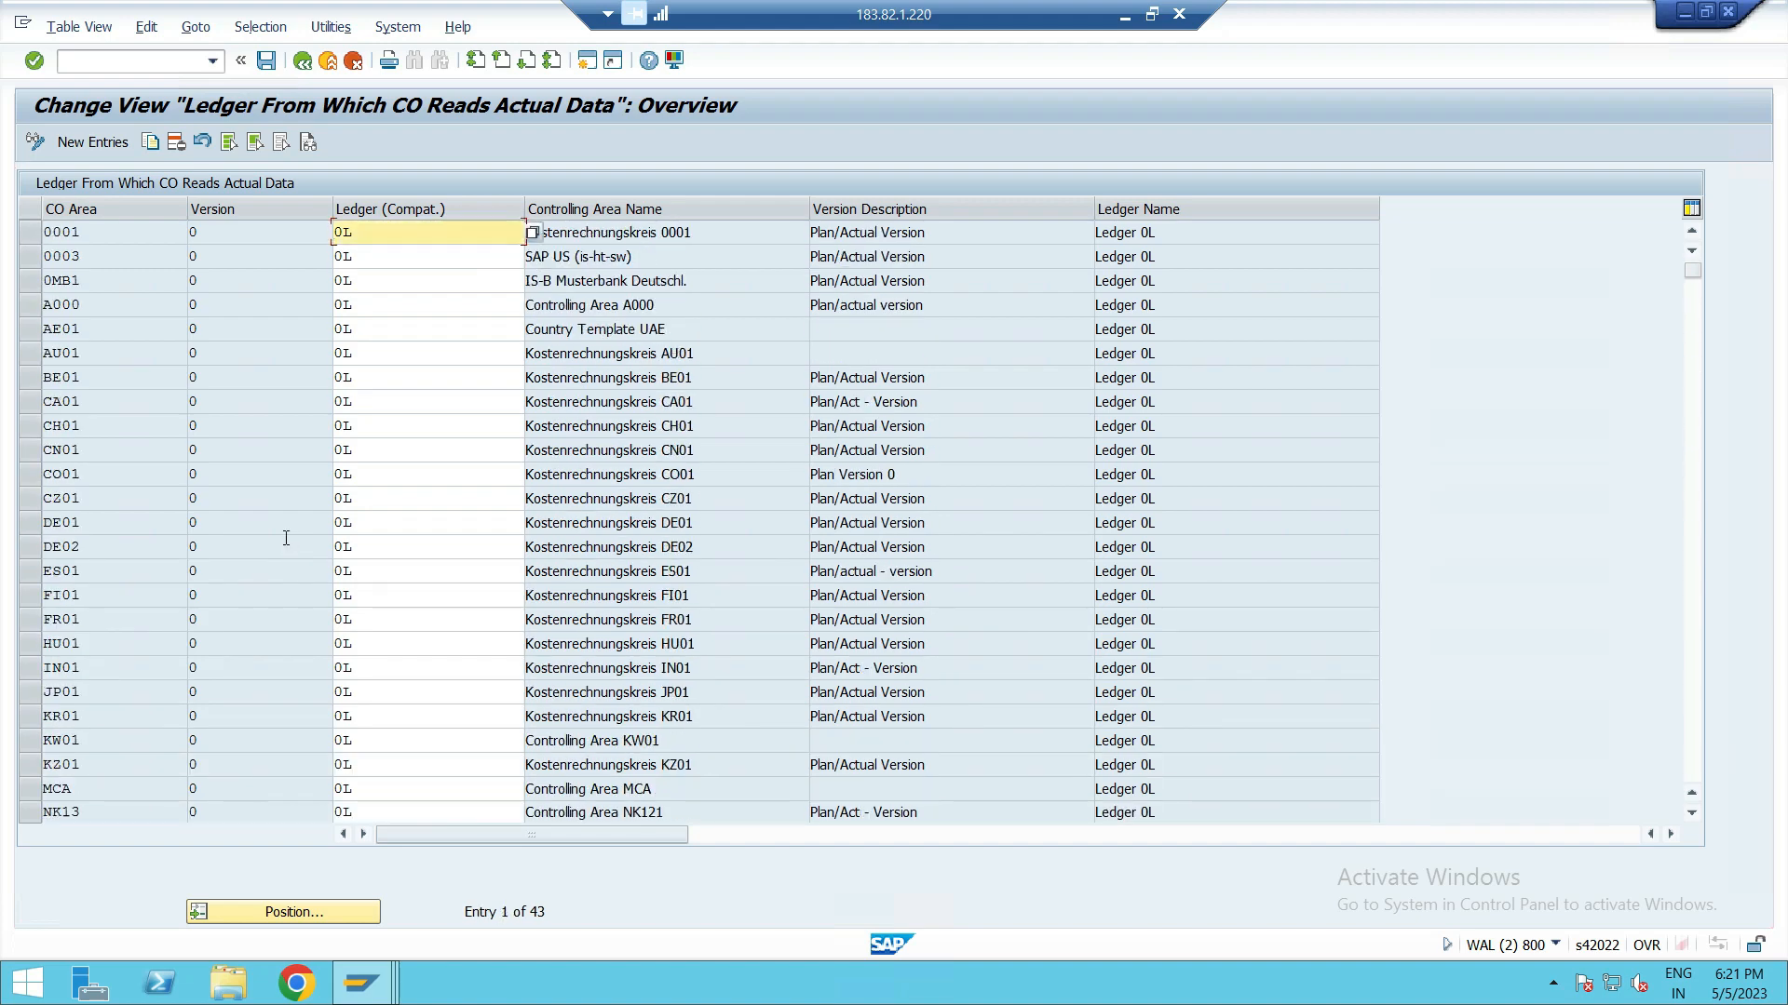
Step: Add a new ledger assignment for controlling area ZPUS, version 0, reading actual data from ledger 0L
click(88, 143)
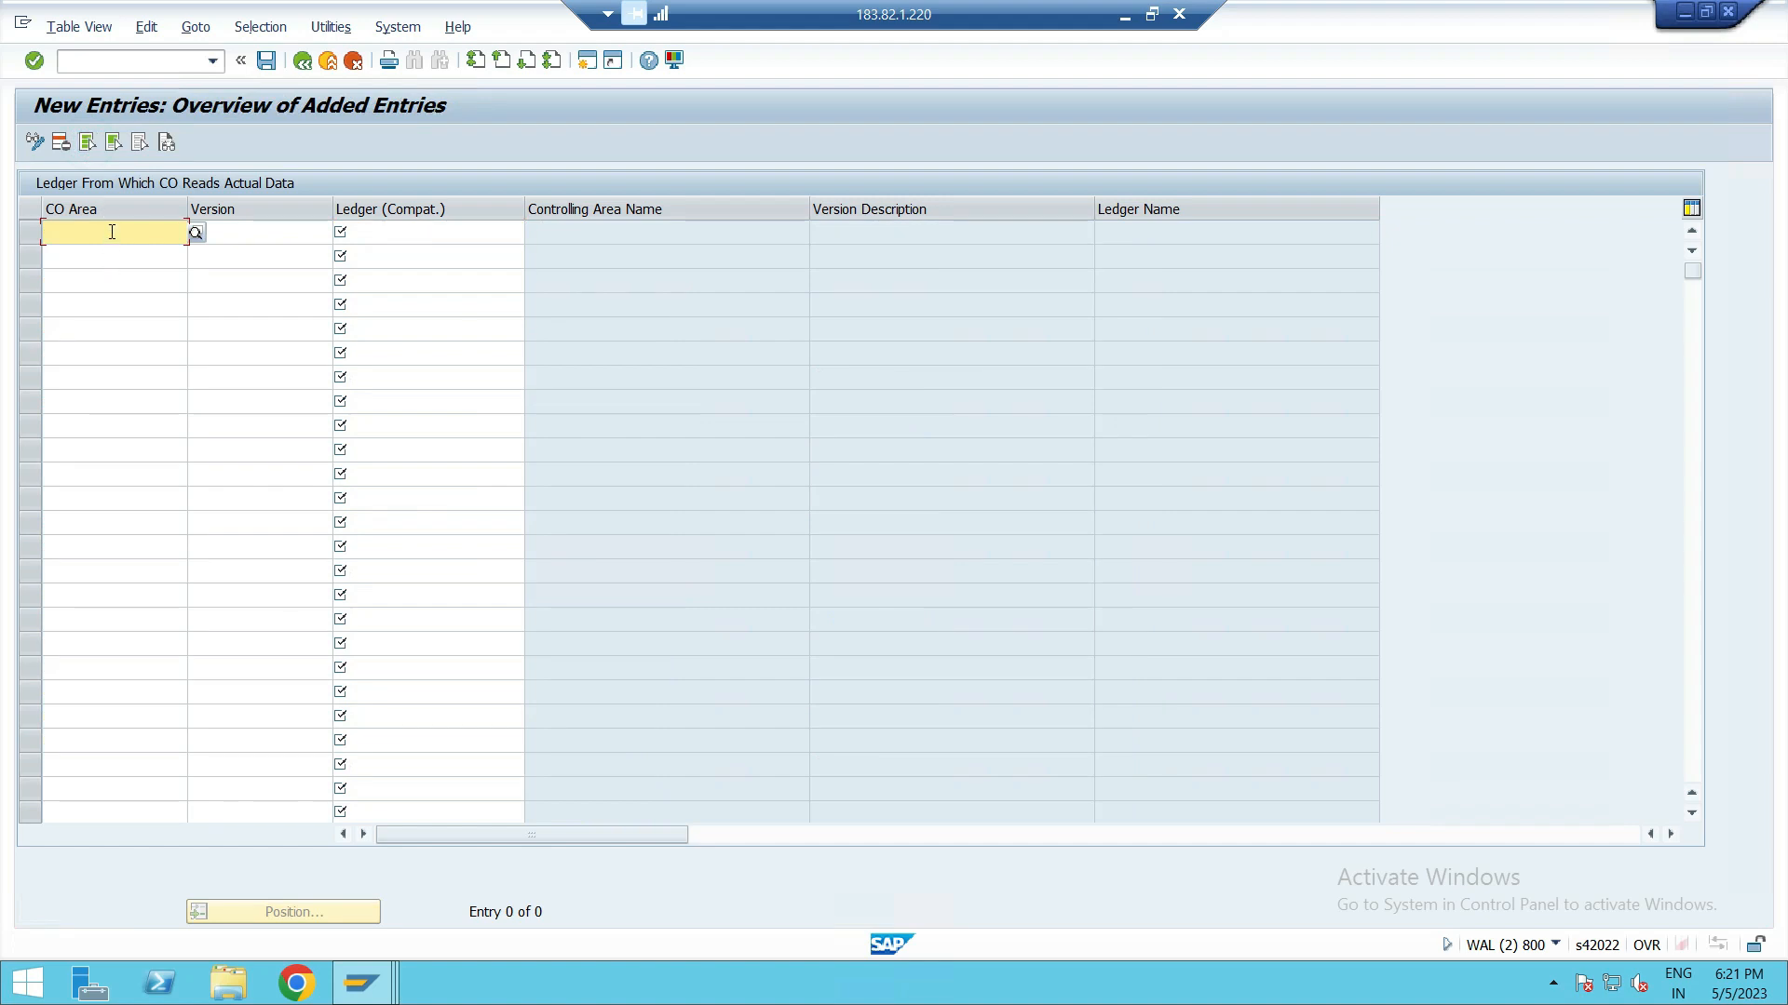
text(ZPUS)
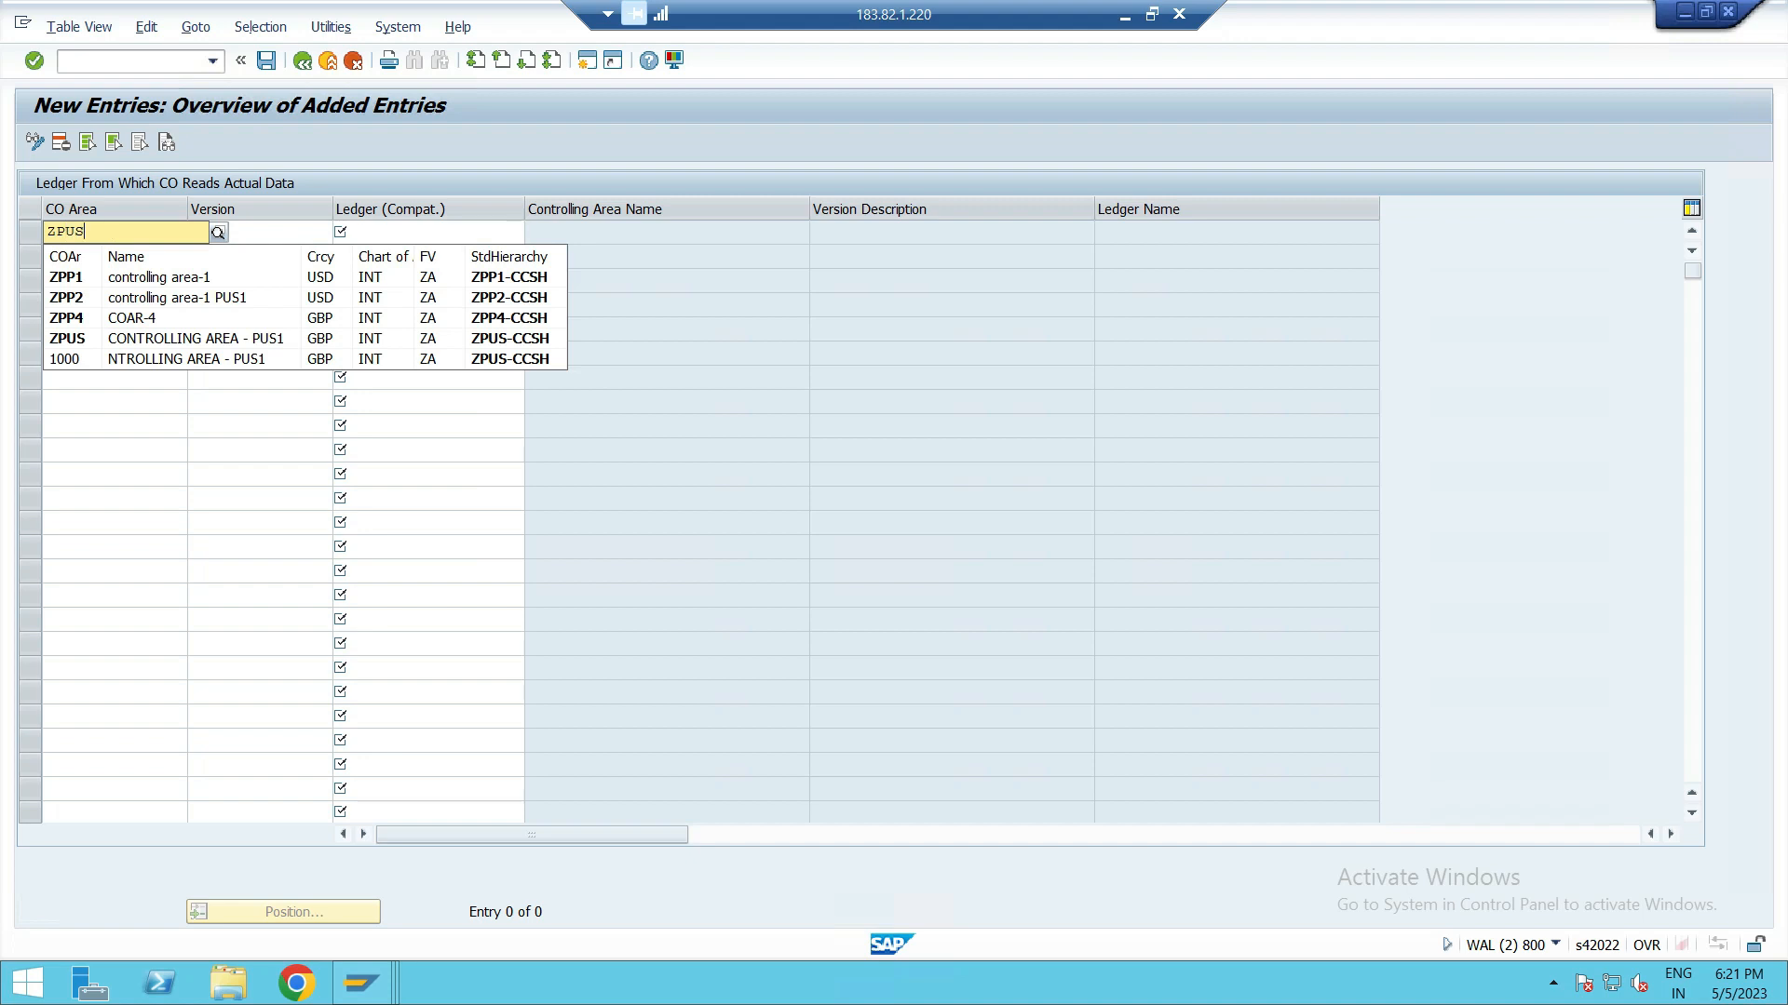
click(92, 278)
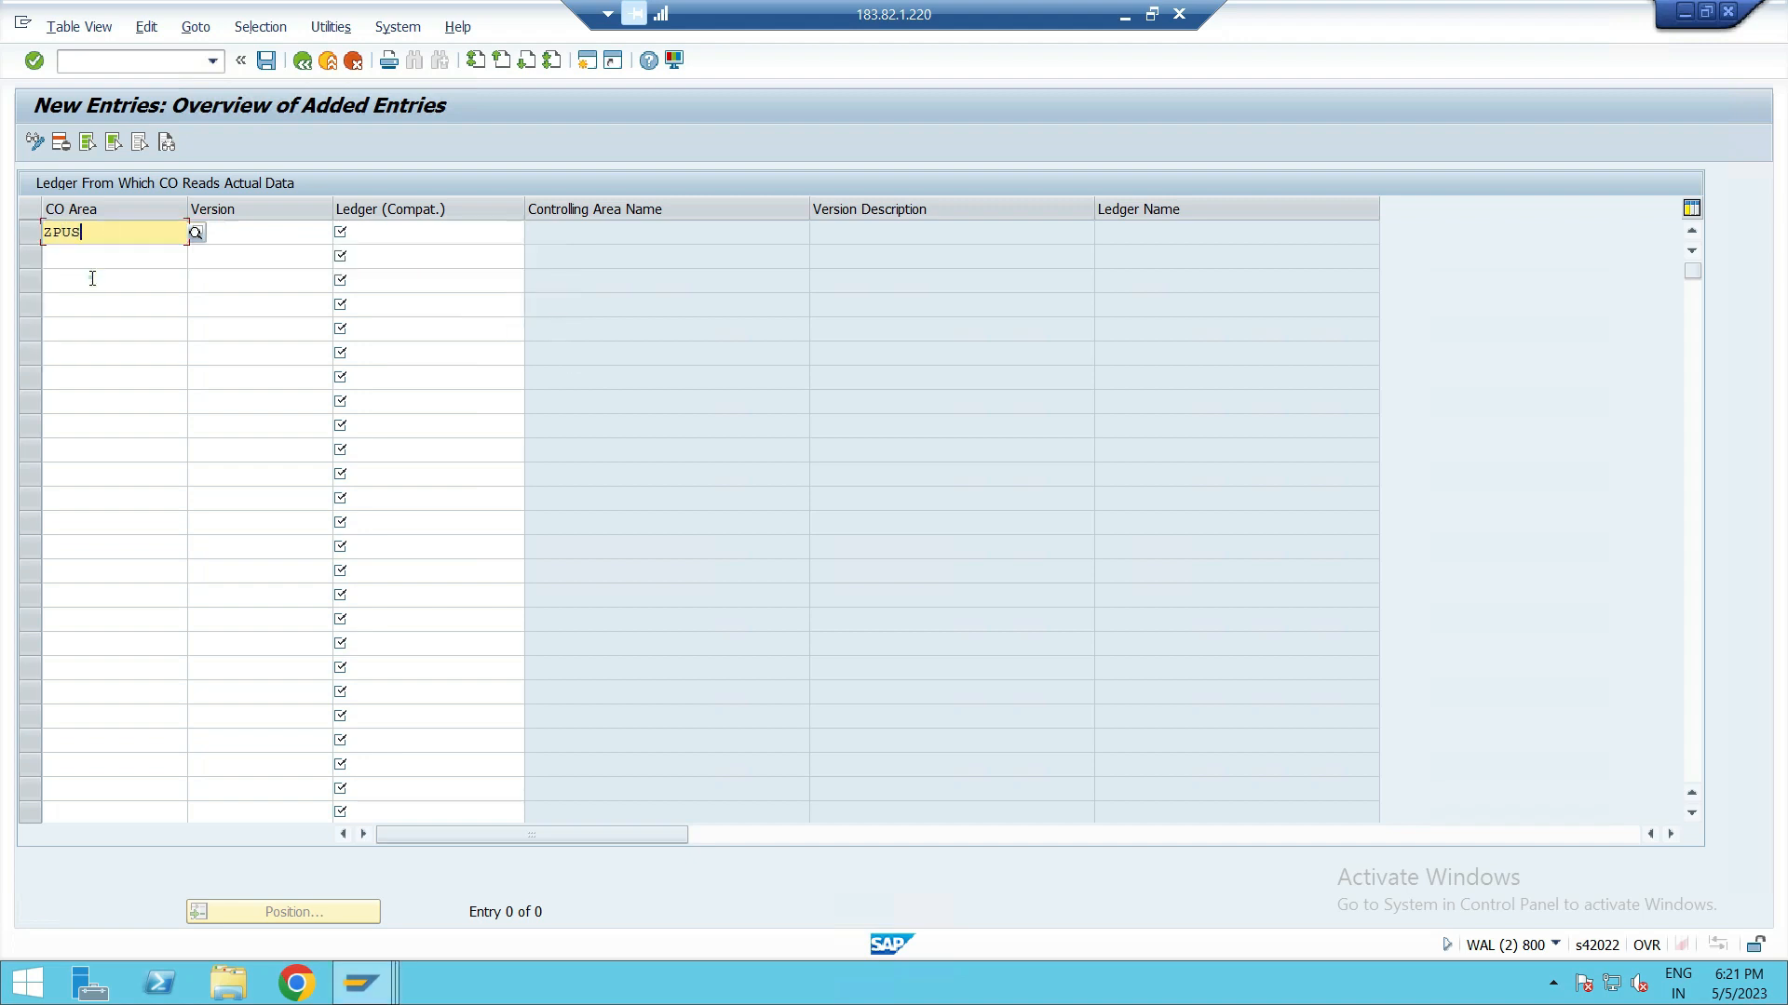
click(292, 241)
text(0)
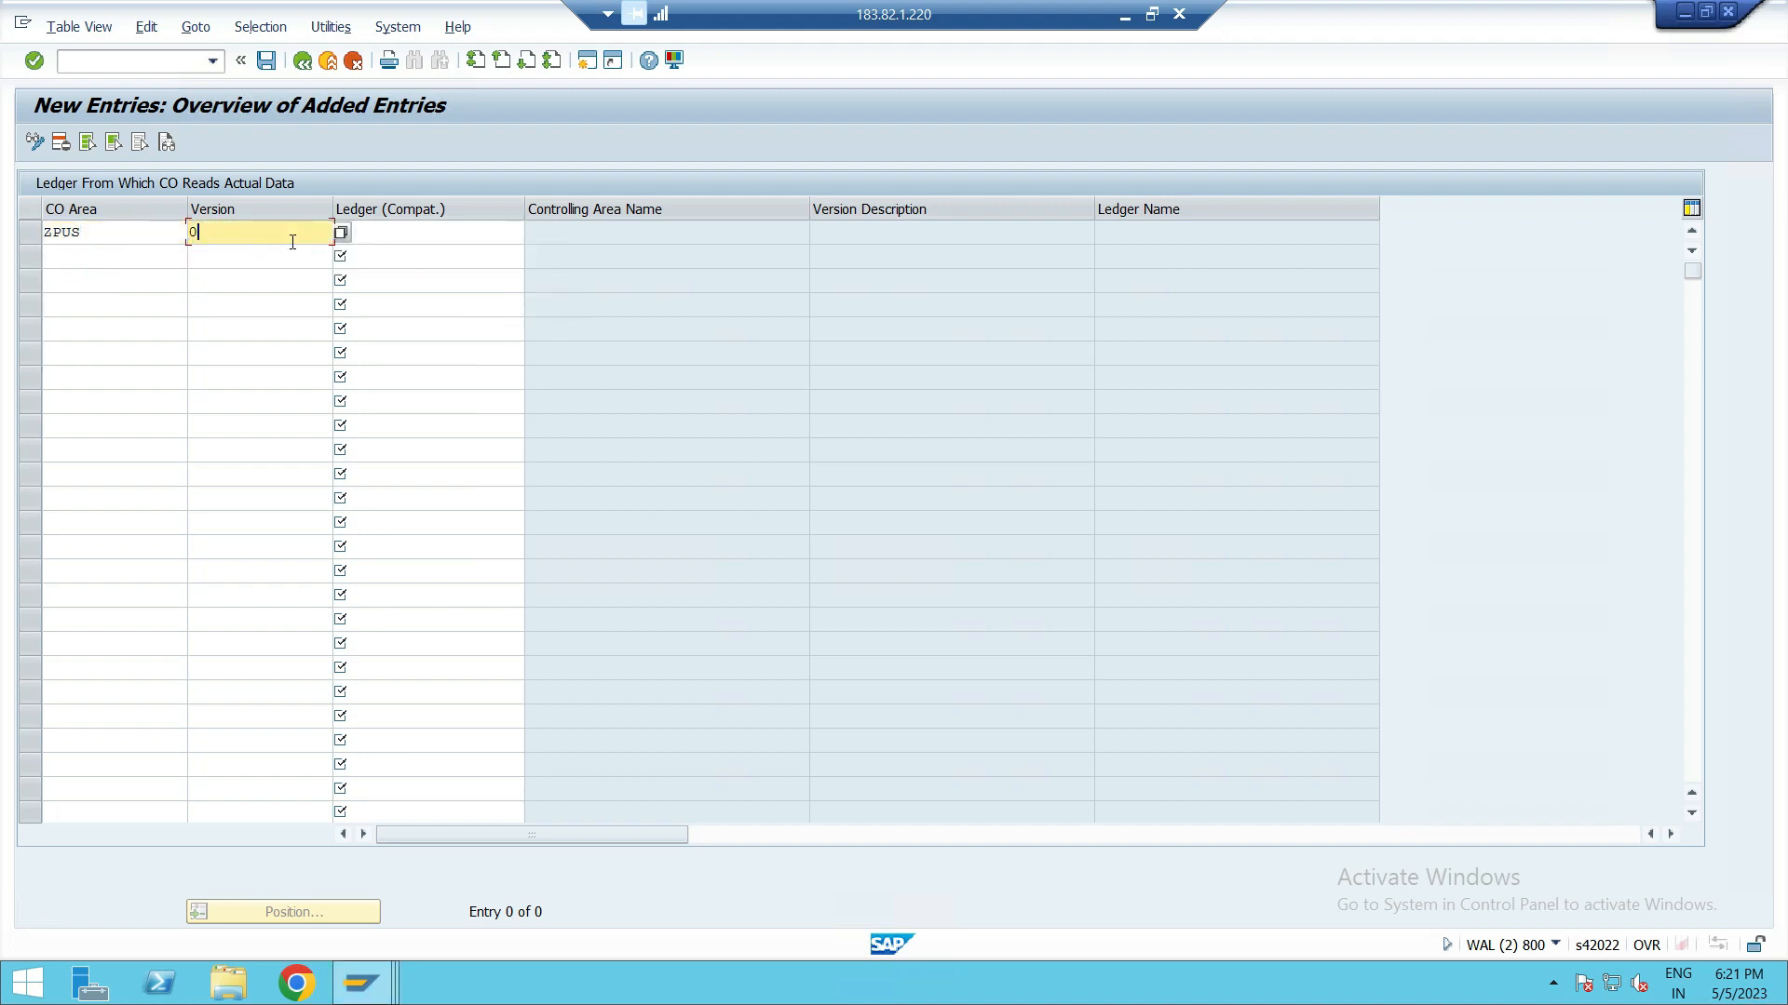
key(Tab)
click(401, 235)
text(0L)
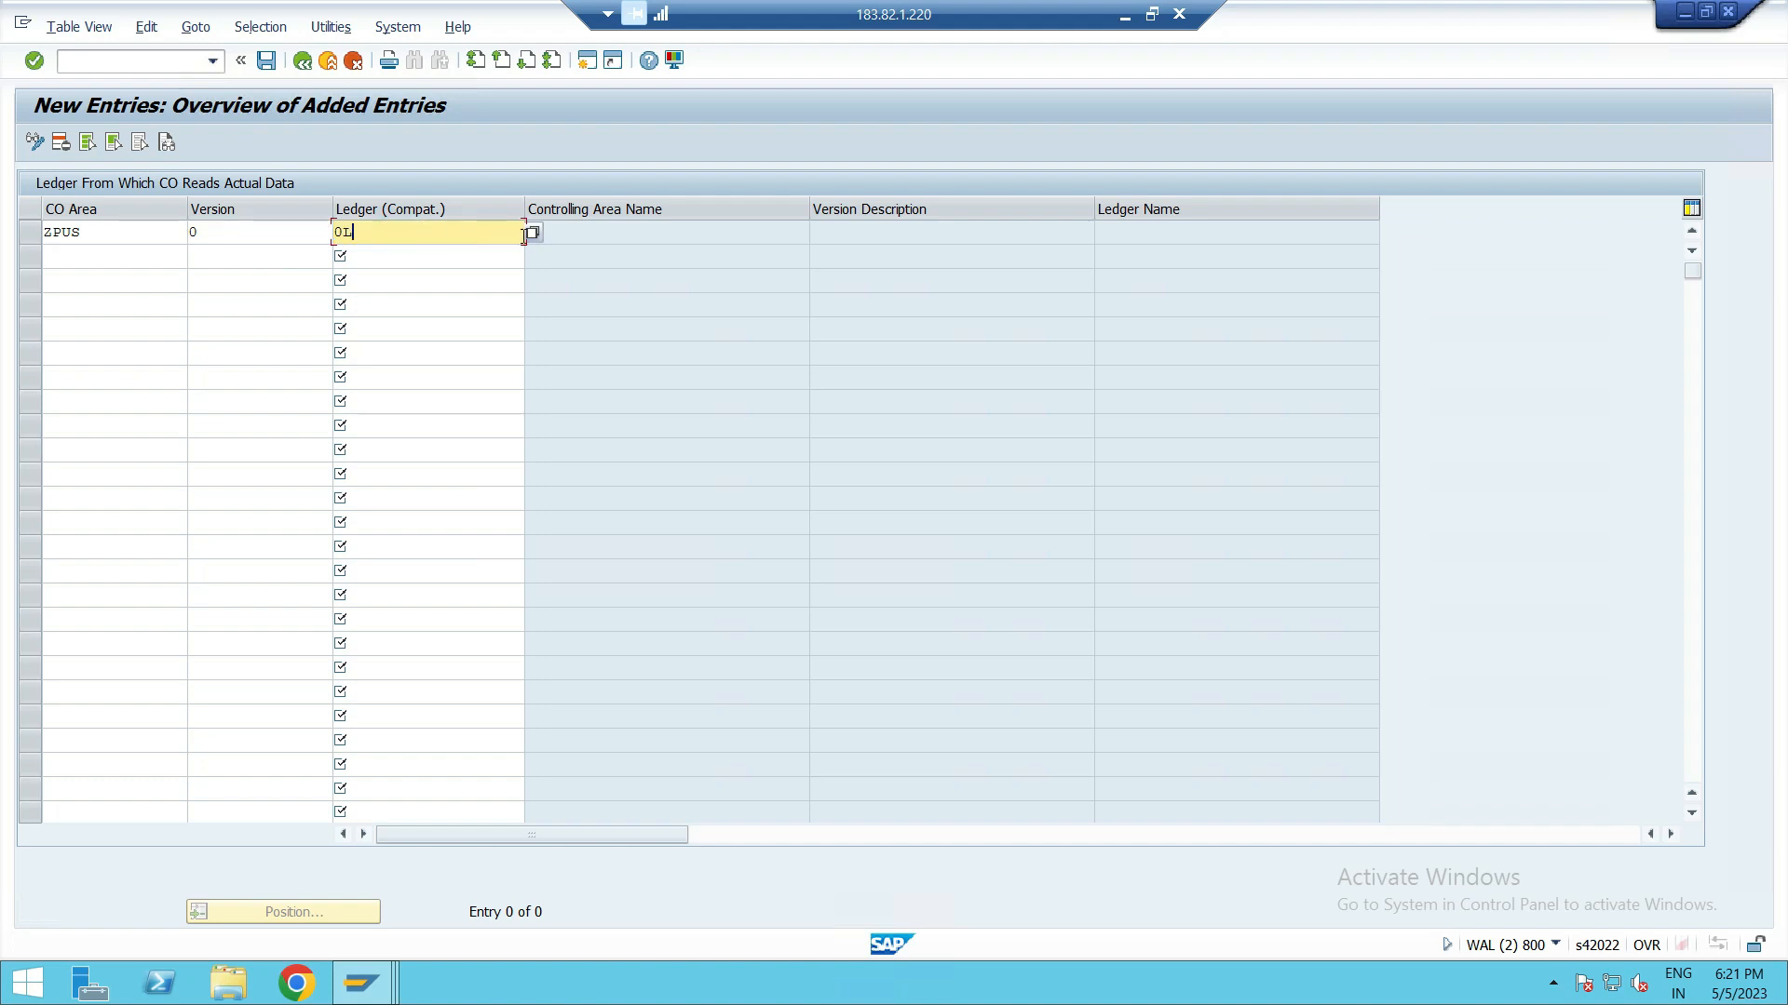
click(533, 234)
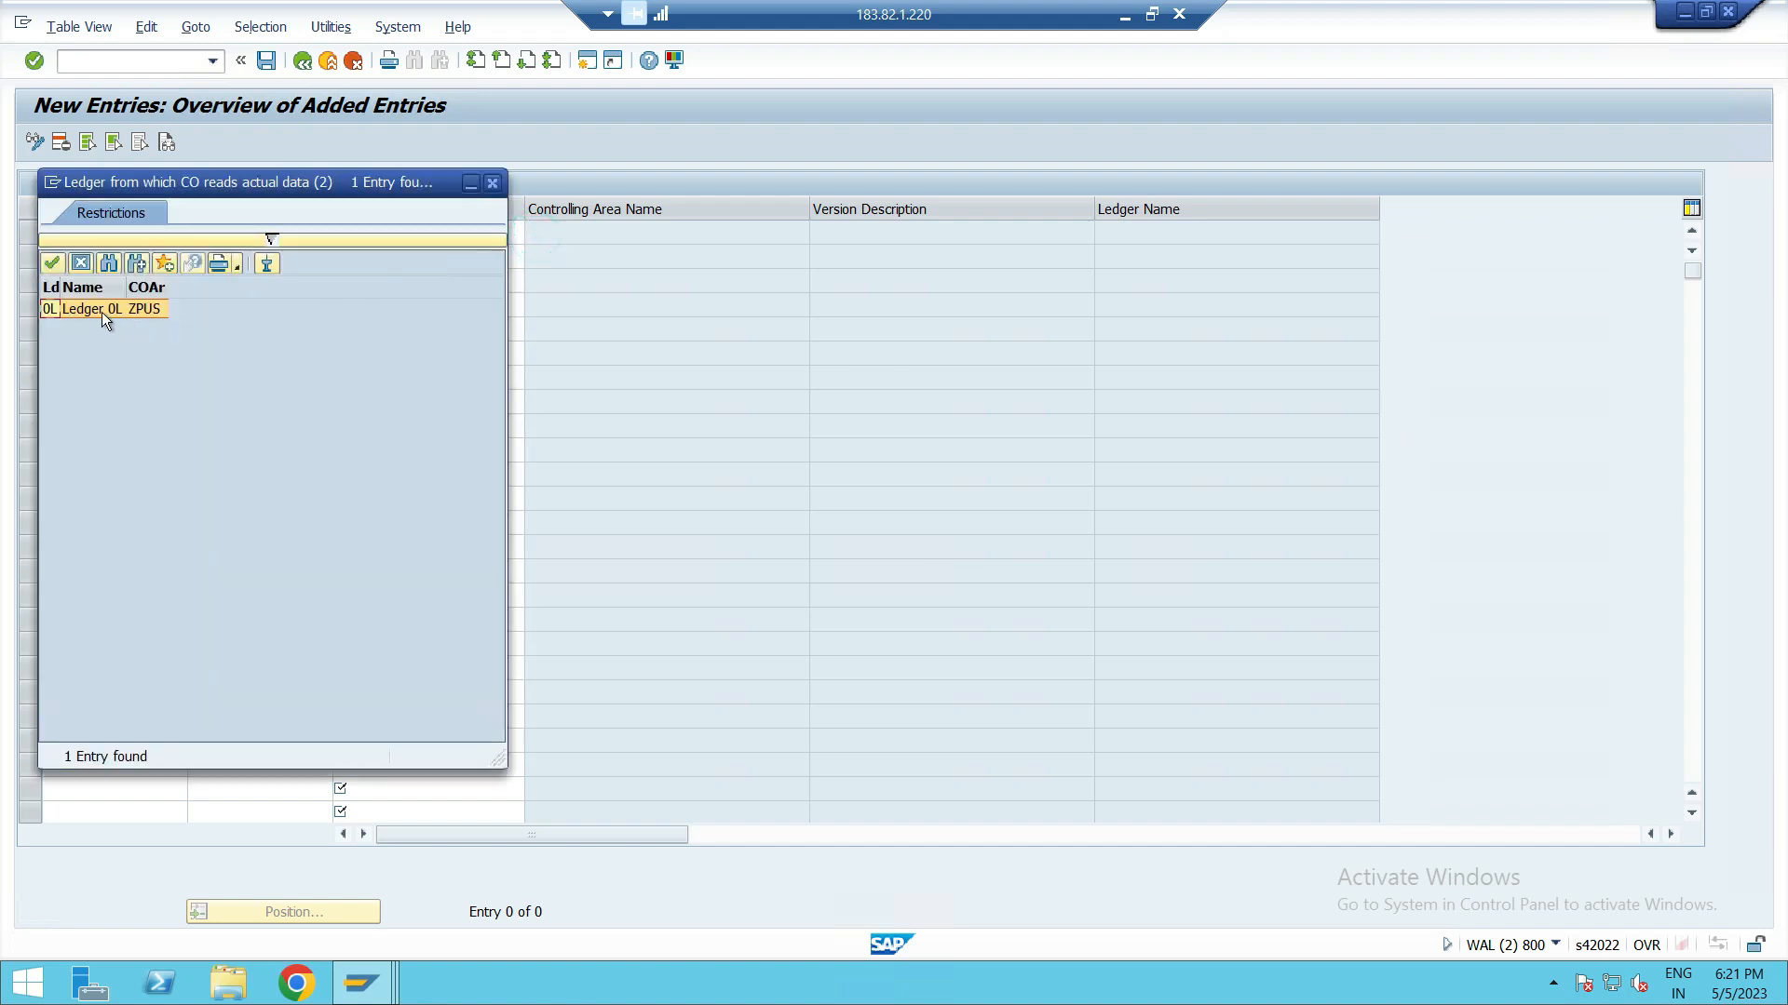
double_click(103, 309)
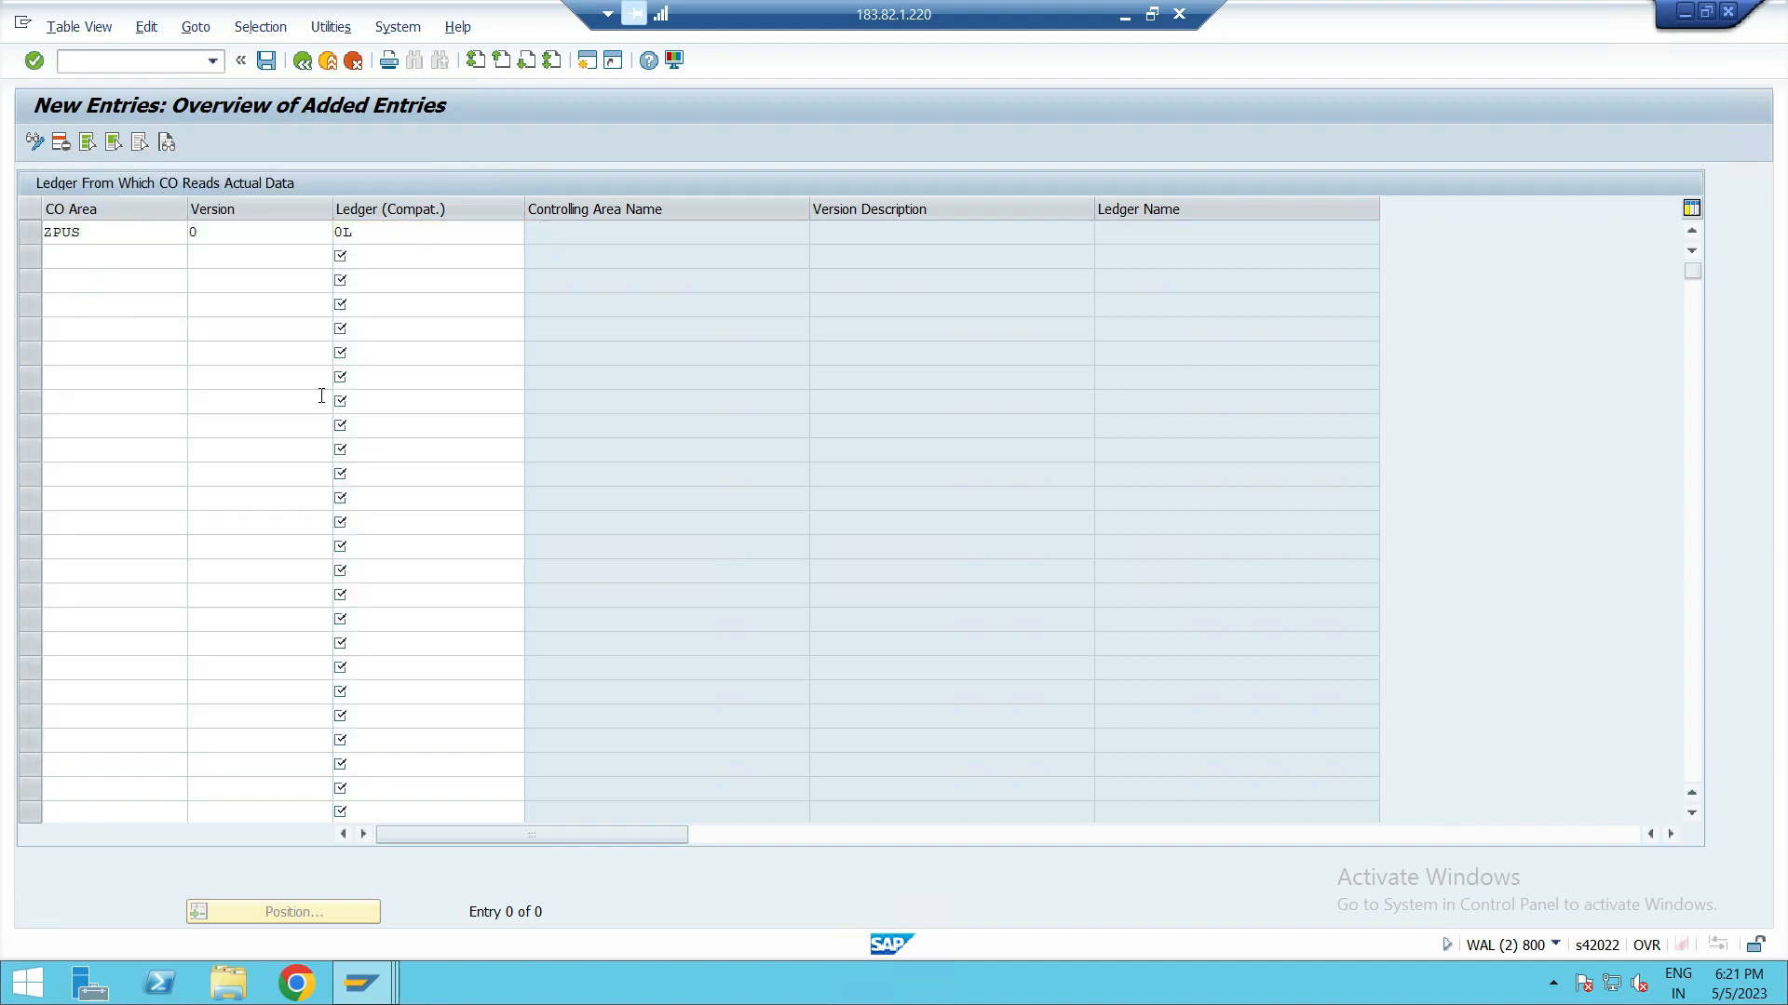
key(Return)
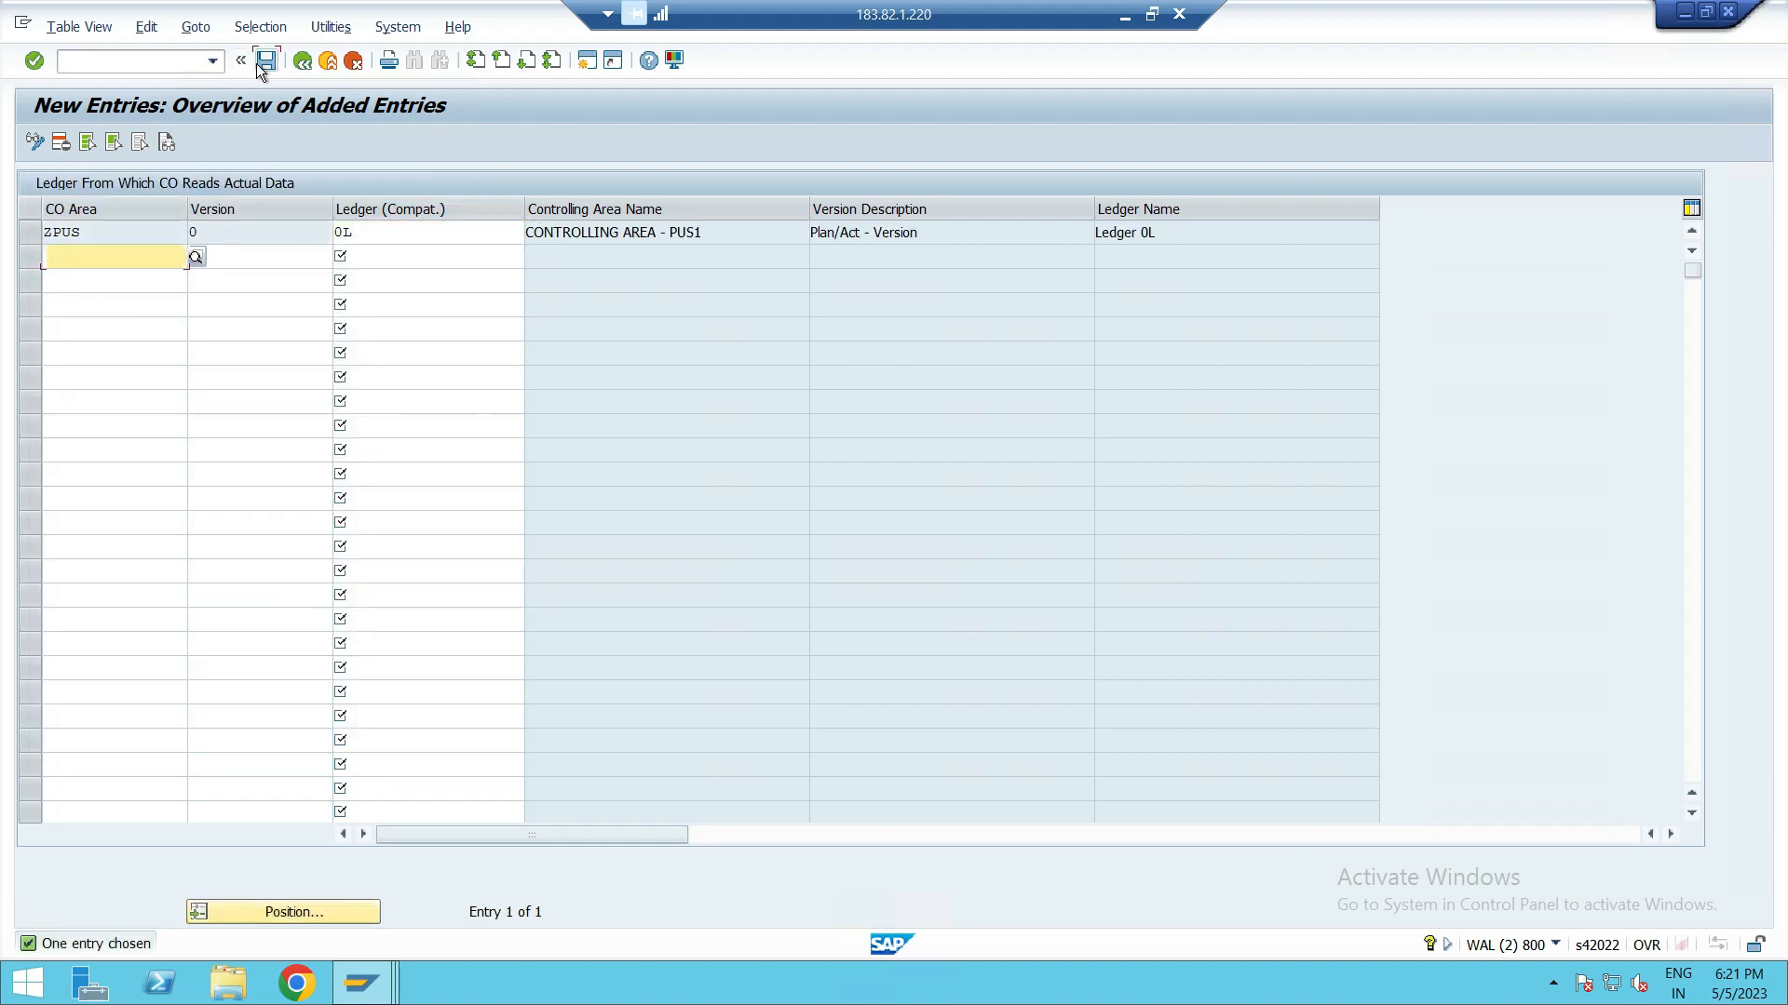
Step: Save the new ledger assignment, dismiss the message log, and return to the IMG structure
click(264, 62)
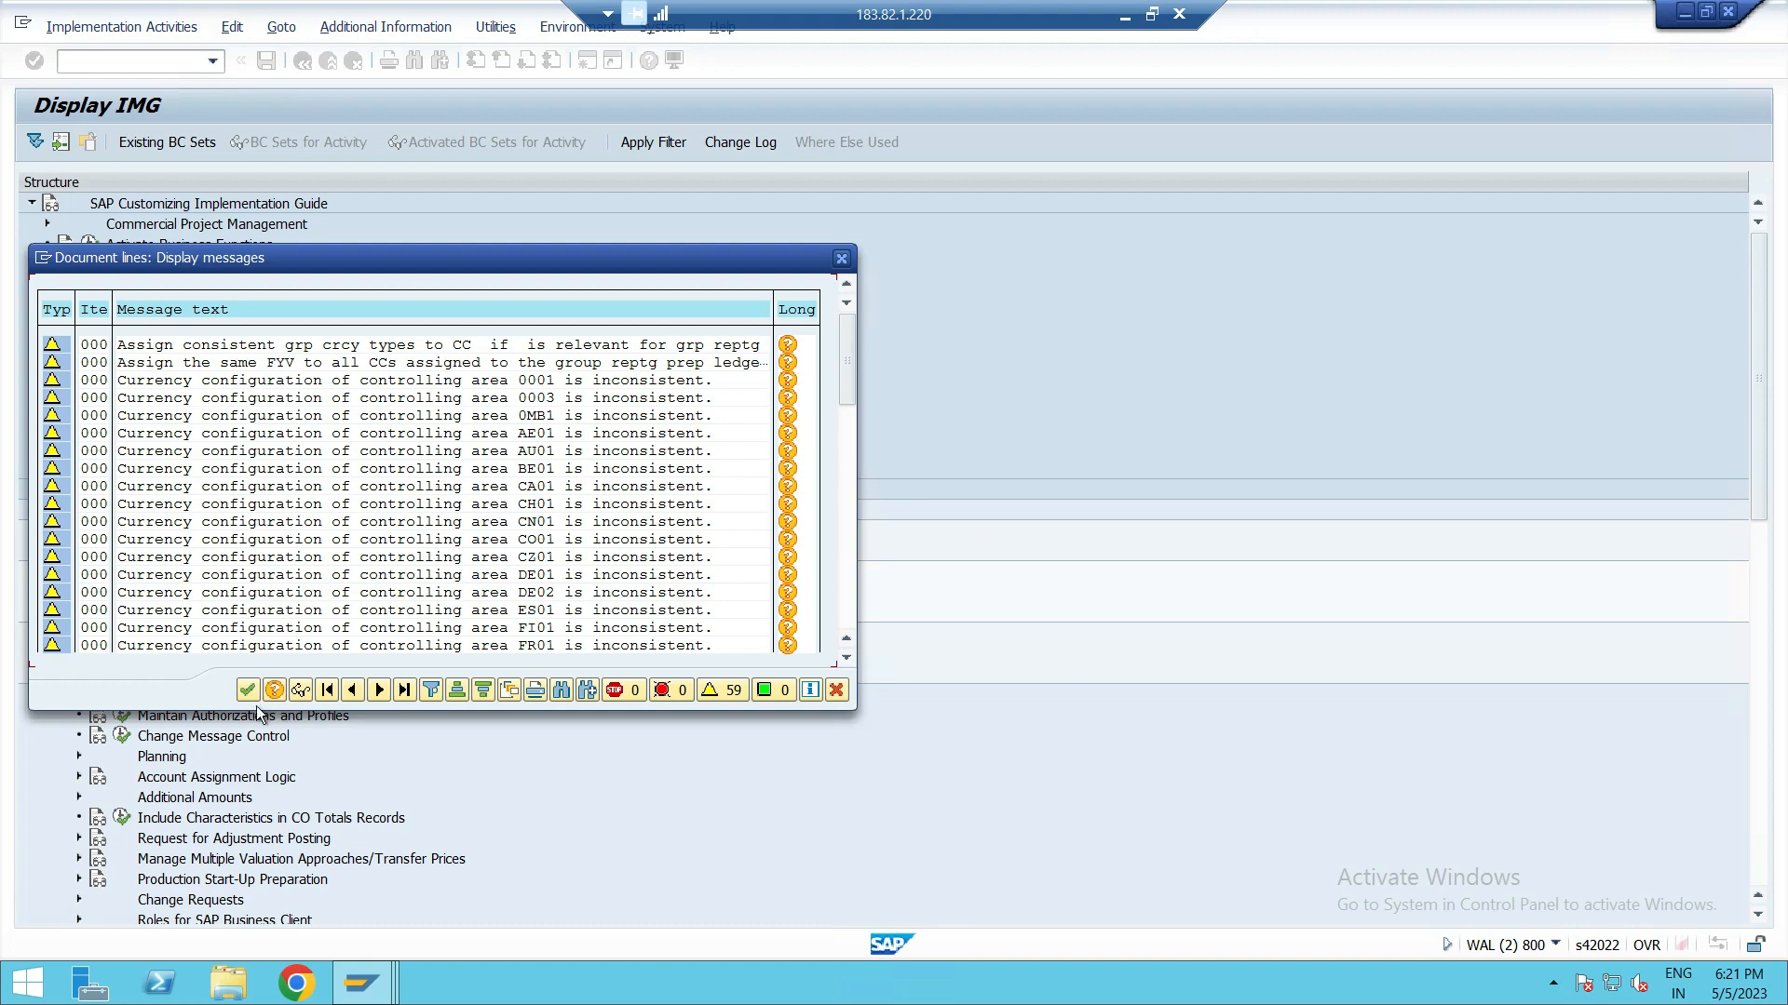
click(247, 689)
click(435, 388)
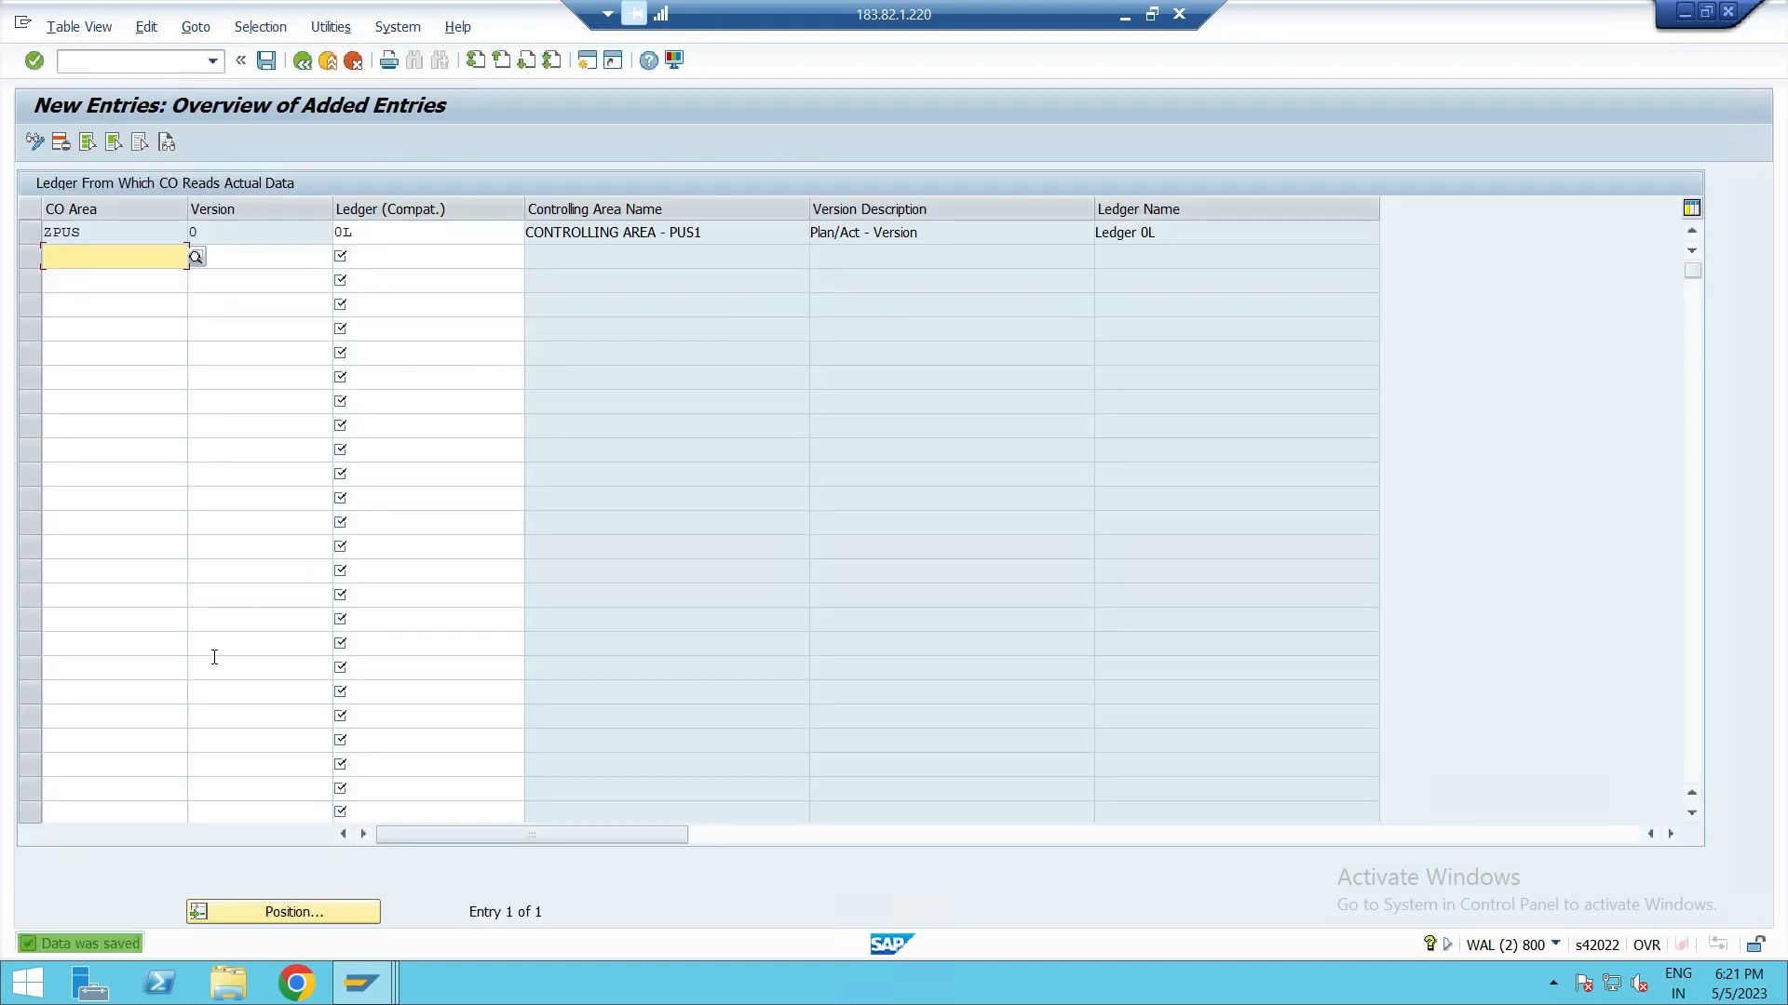
click(303, 62)
scroll(283, 637, down, 10)
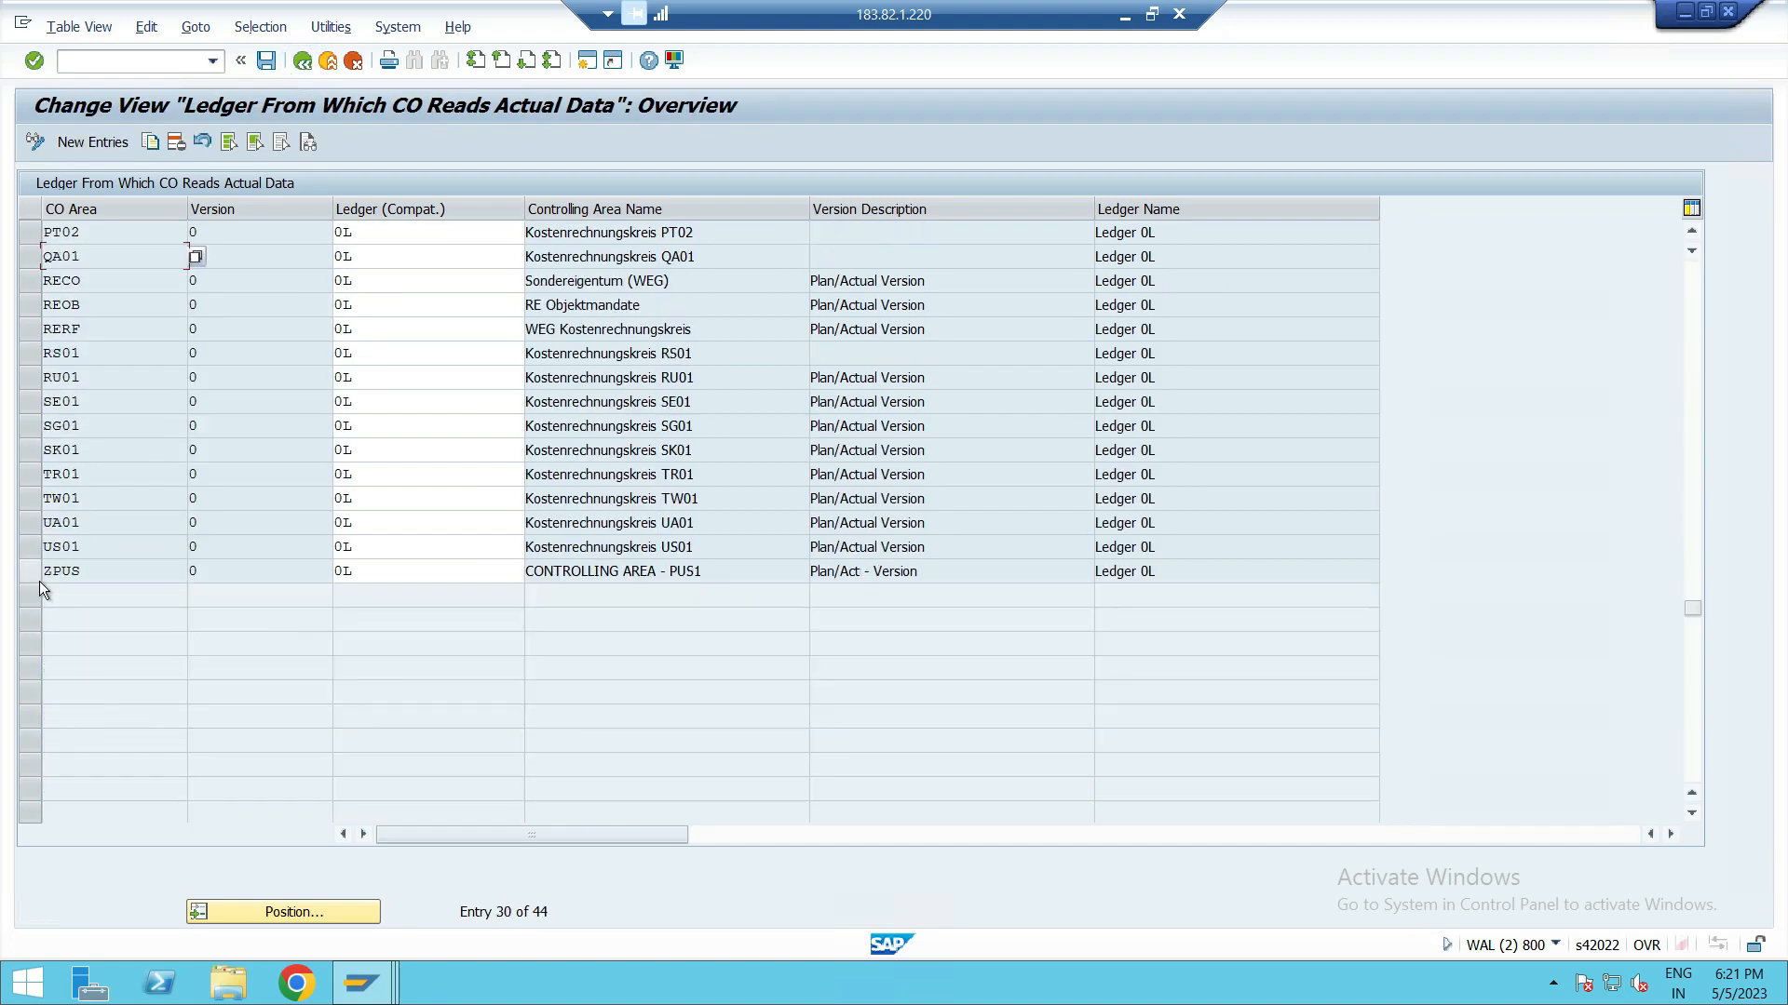
click(304, 62)
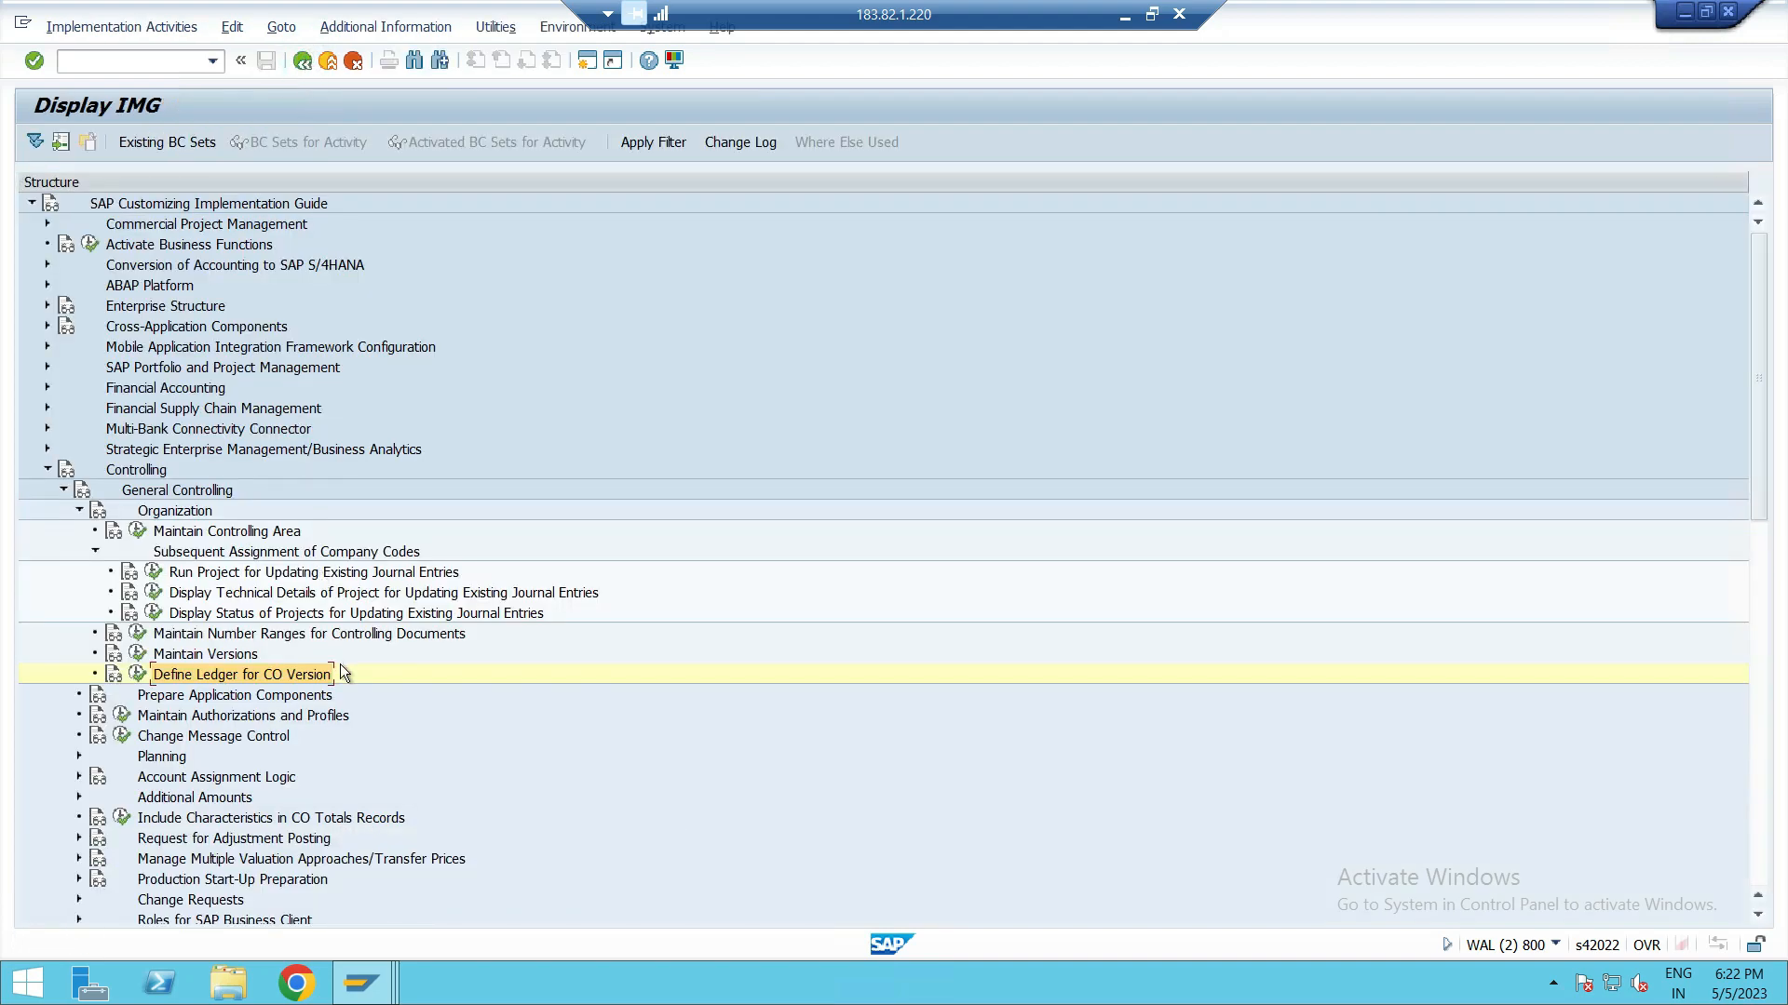